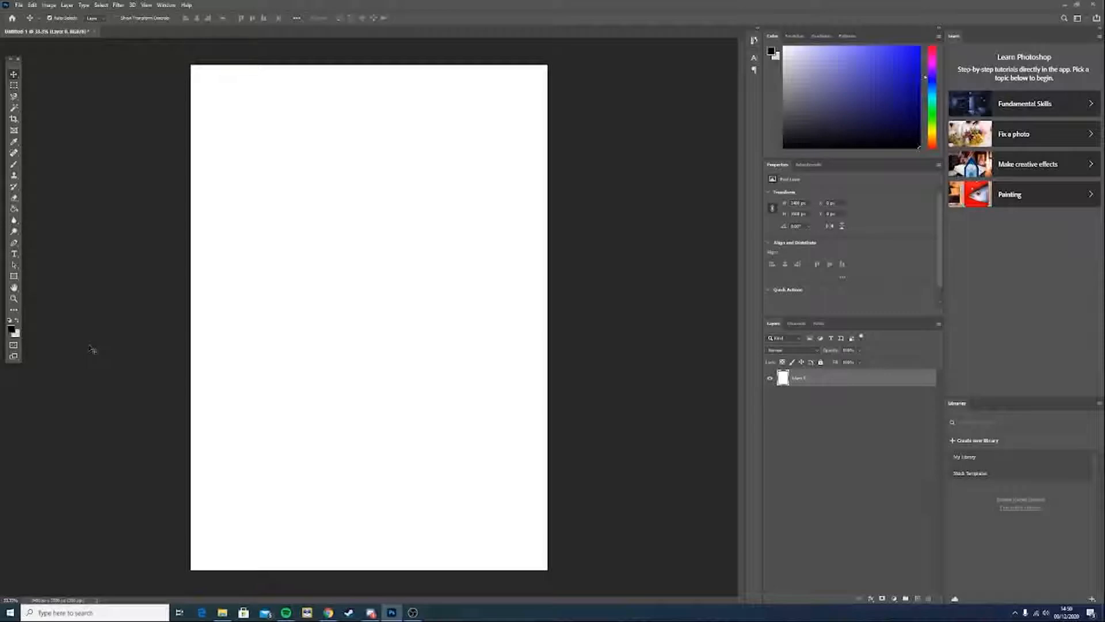
Switch to the browser and run a Google image search for "ditto"
key("alt+Tab")
key("alt+Tab")
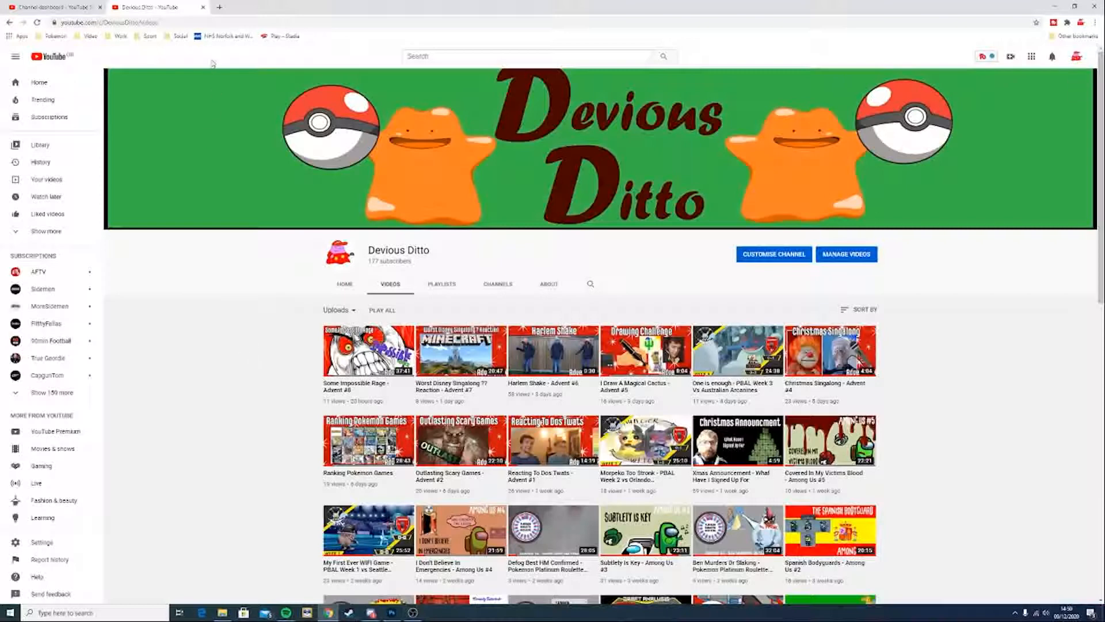
left_click(199, 22)
type("ditto")
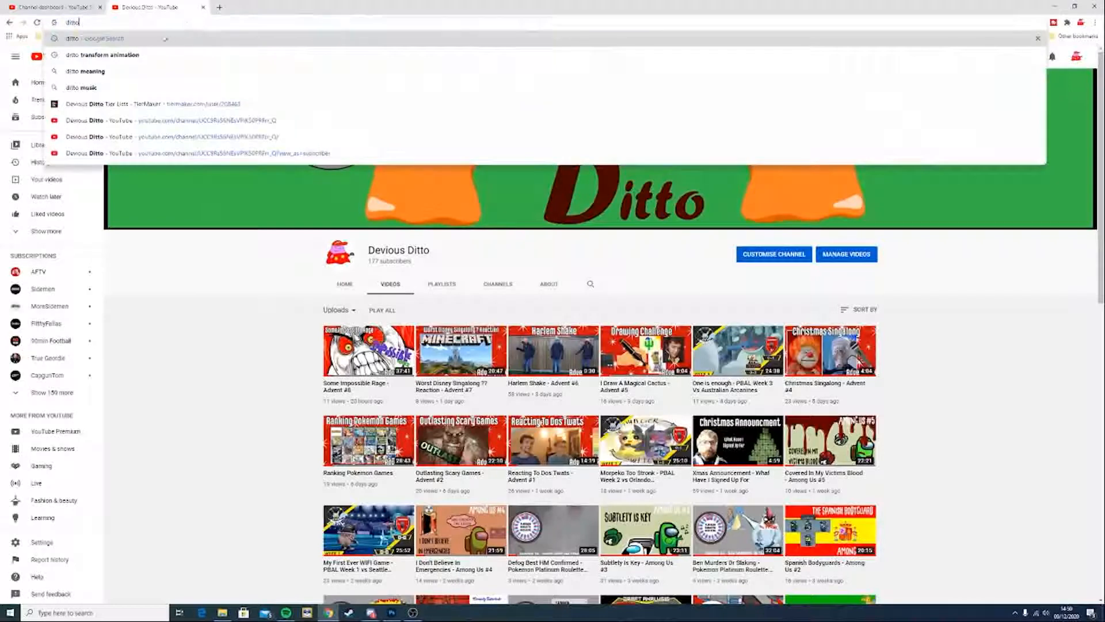
left_click(165, 38)
left_click(122, 88)
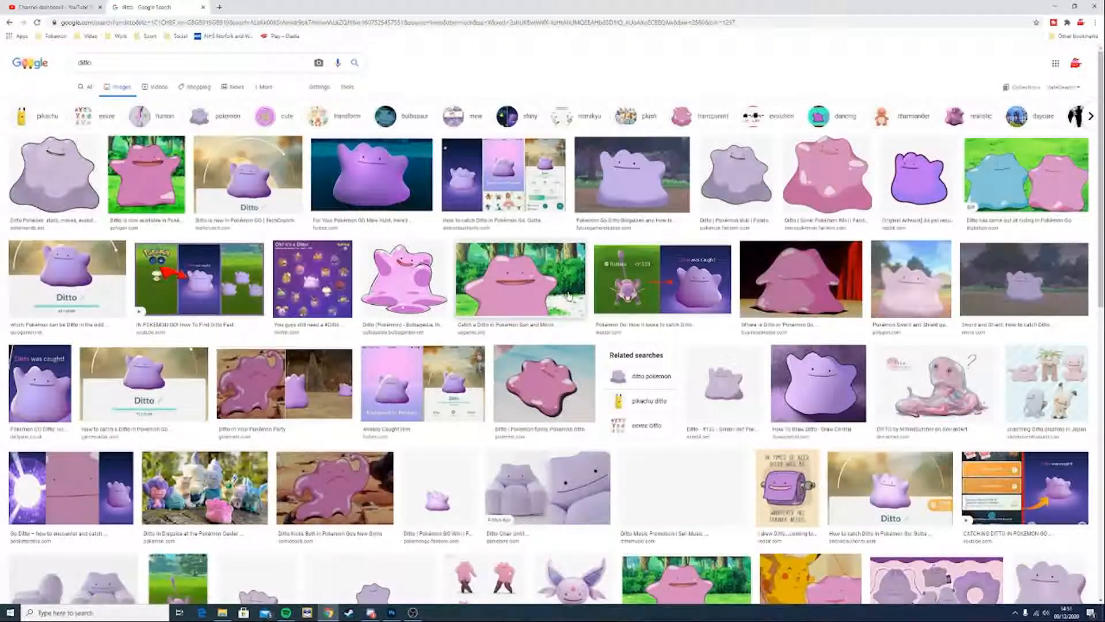
Browse the Ditto image results, open the IGN picture of the purple Ditto on a white background, and copy the image
scroll(708, 367, "down", 2)
scroll(708, 367, "down", 2)
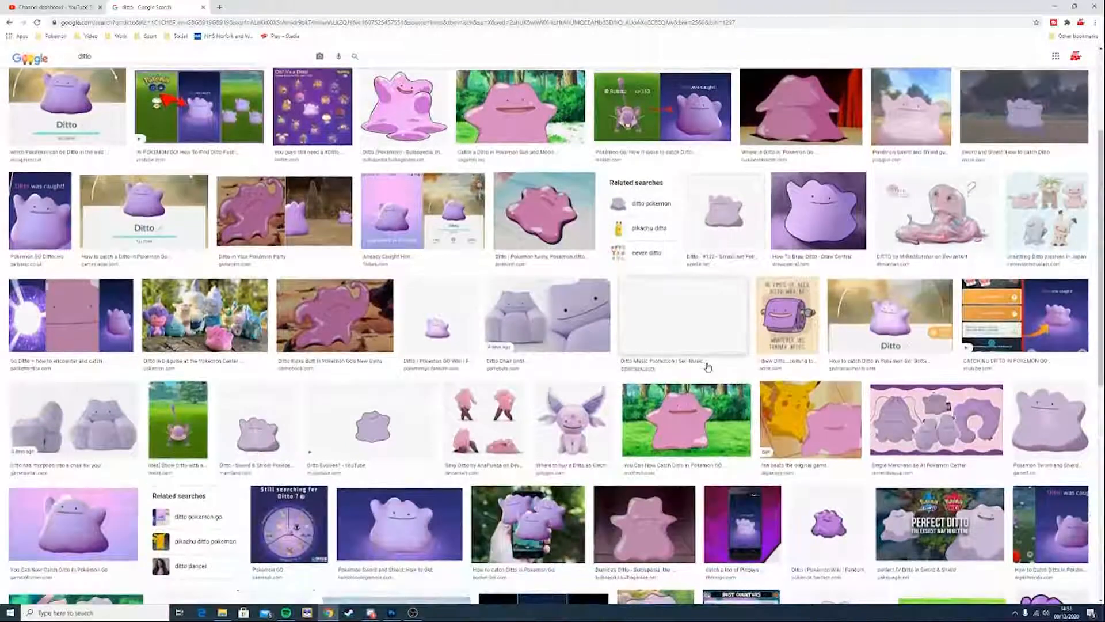
scroll(708, 368, "down", 1)
scroll(708, 368, "down", 1)
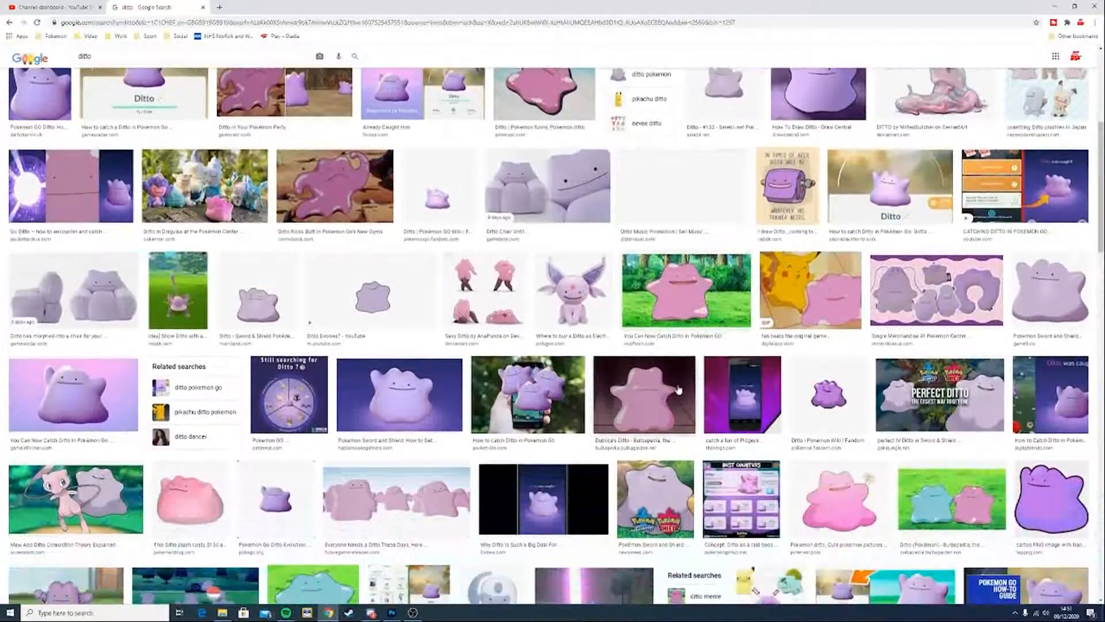
scroll(656, 403, "down", 2)
scroll(656, 403, "down", 2)
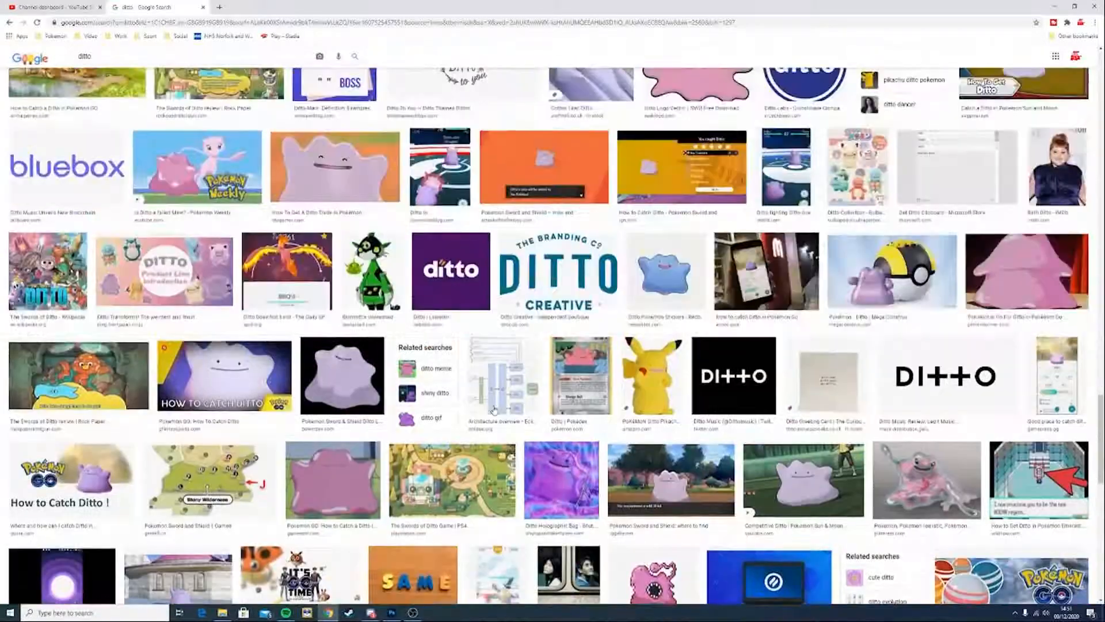
scroll(494, 410, "up", 10)
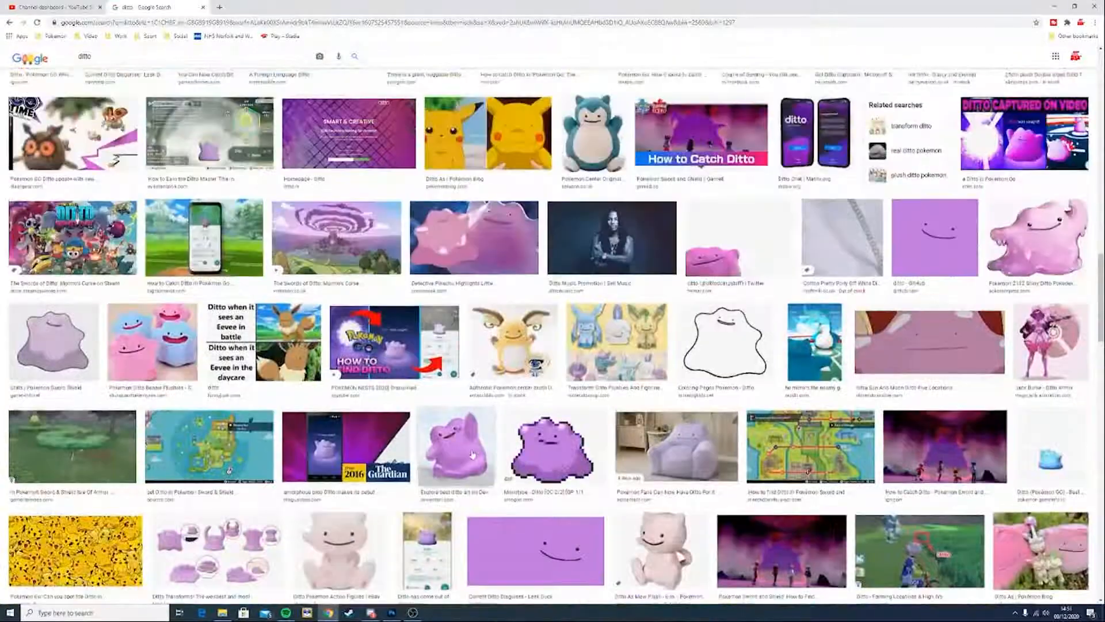
scroll(472, 454, "up", 5)
scroll(547, 363, "up", 8)
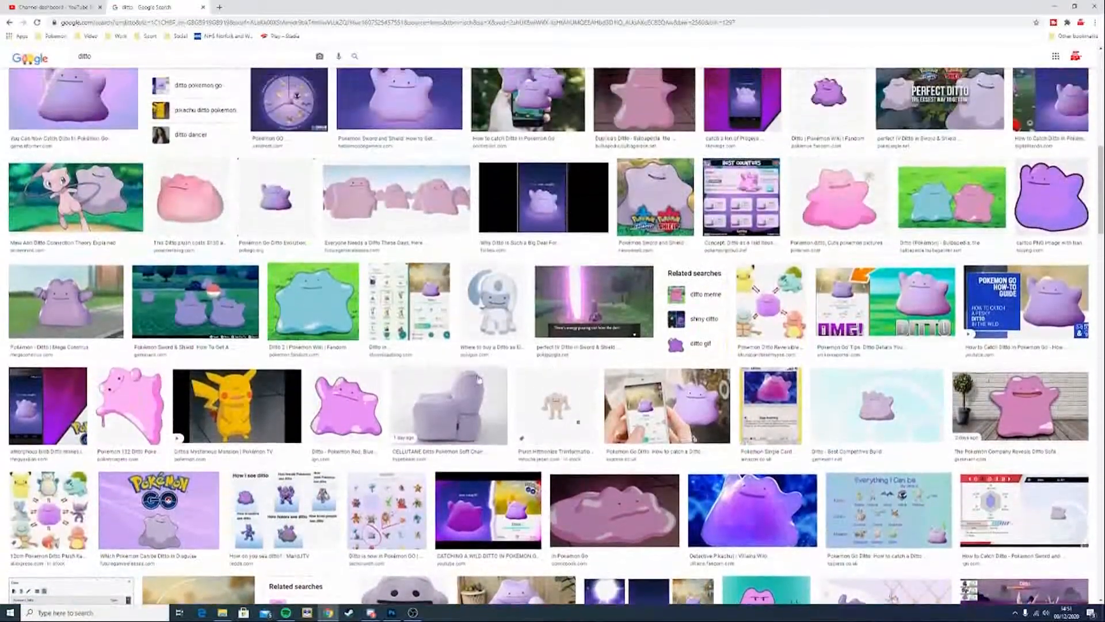
left_click(348, 409)
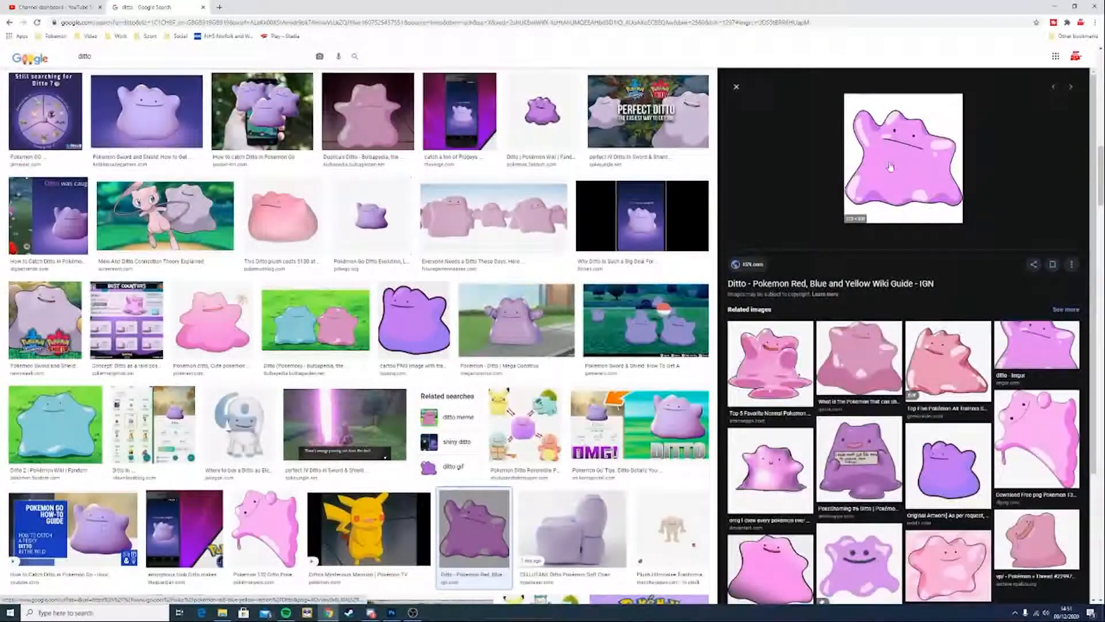
right_click(893, 175)
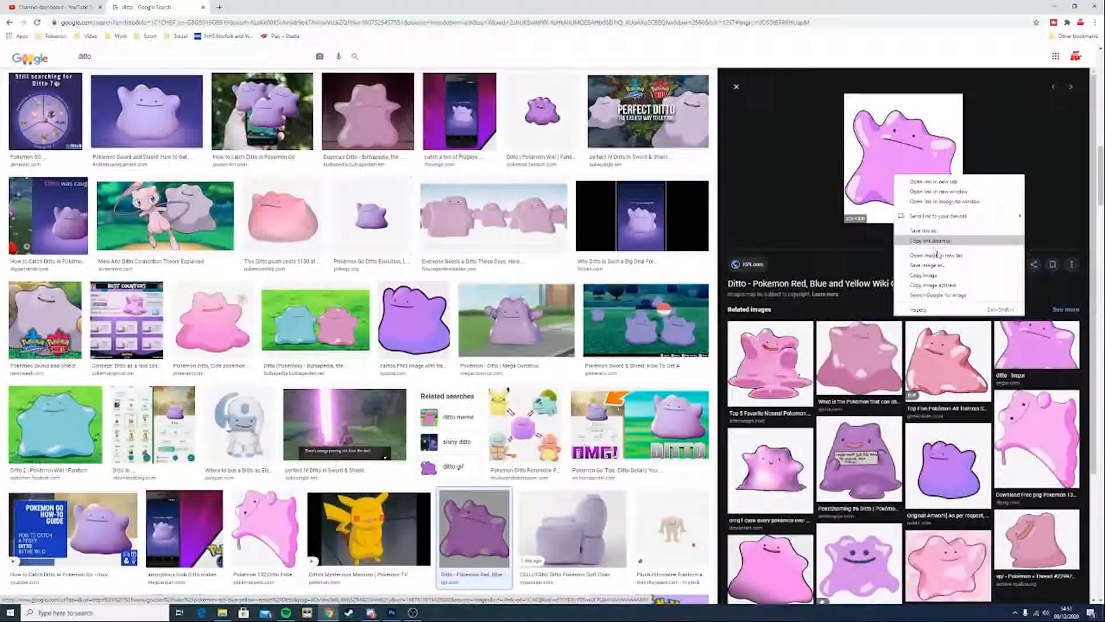
left_click(942, 285)
Switch back to Photoshop, create a new document from the Clipboard preset, and paste the Ditto picture into it
left_click(391, 613)
left_click(19, 4)
left_click(26, 12)
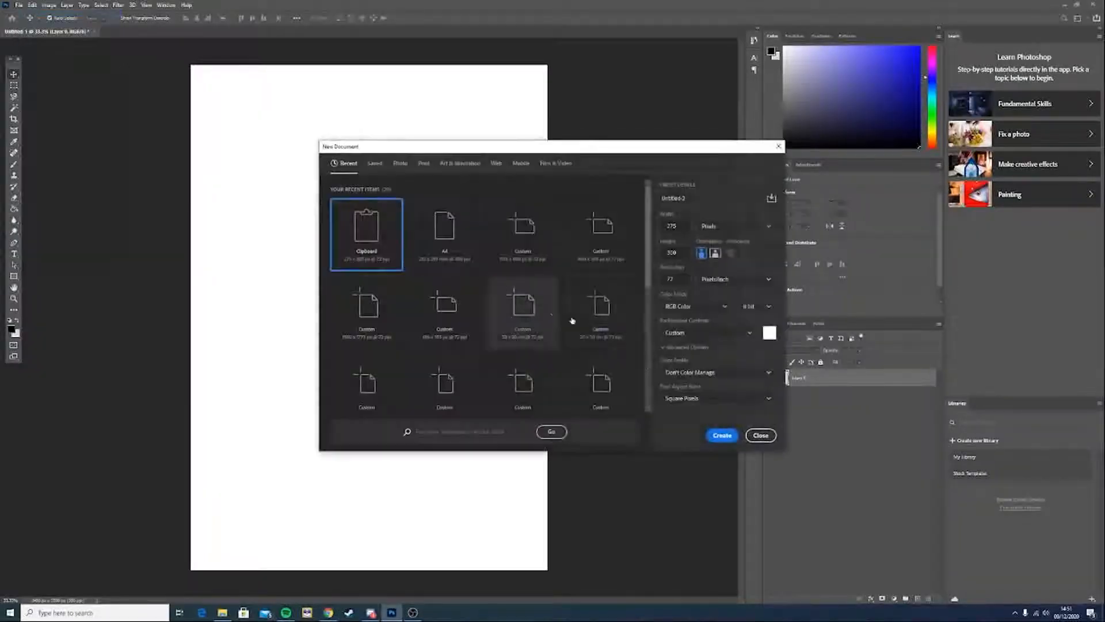
left_click(722, 435)
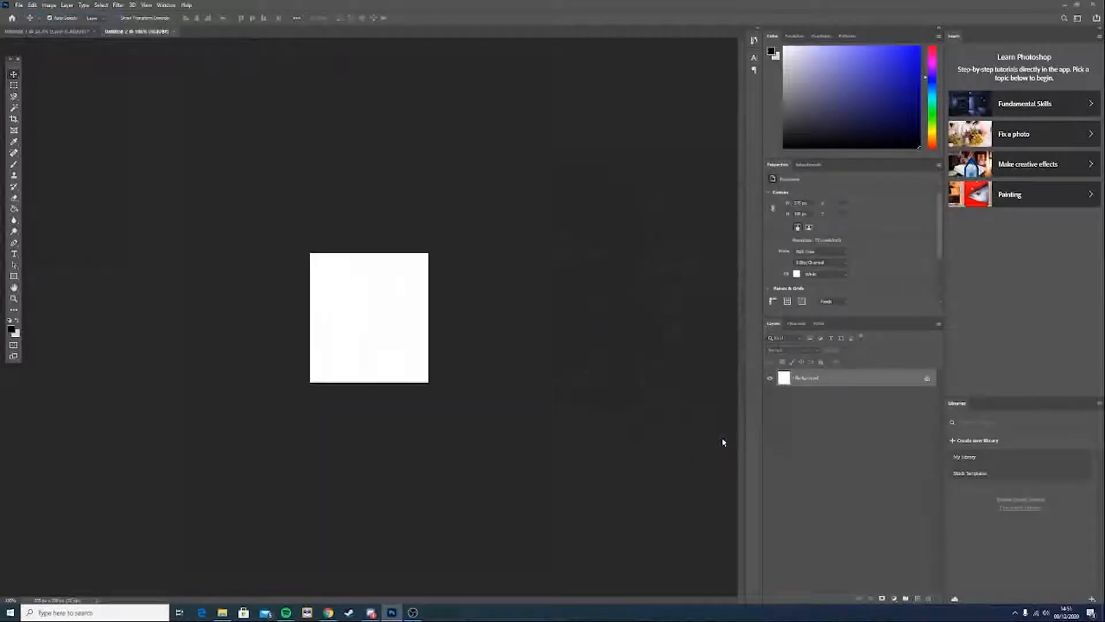
key("ctrl+v")
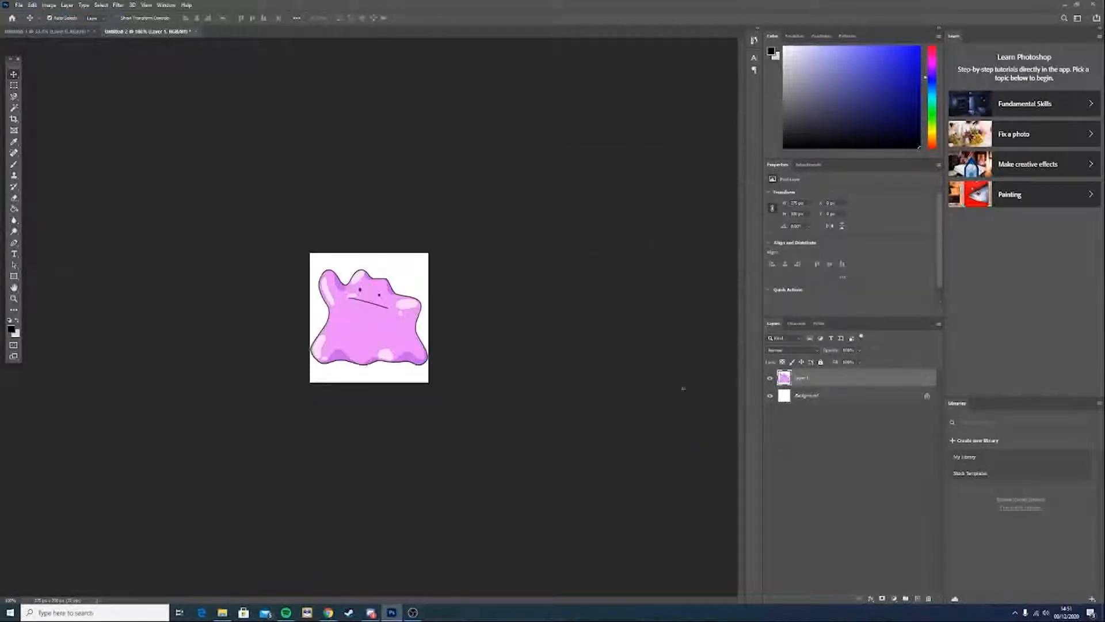
Unlock the background layer and add a new empty layer at the top of the stack, above the Ditto picture
left_click(927, 396)
scroll(613, 358, "up", 1)
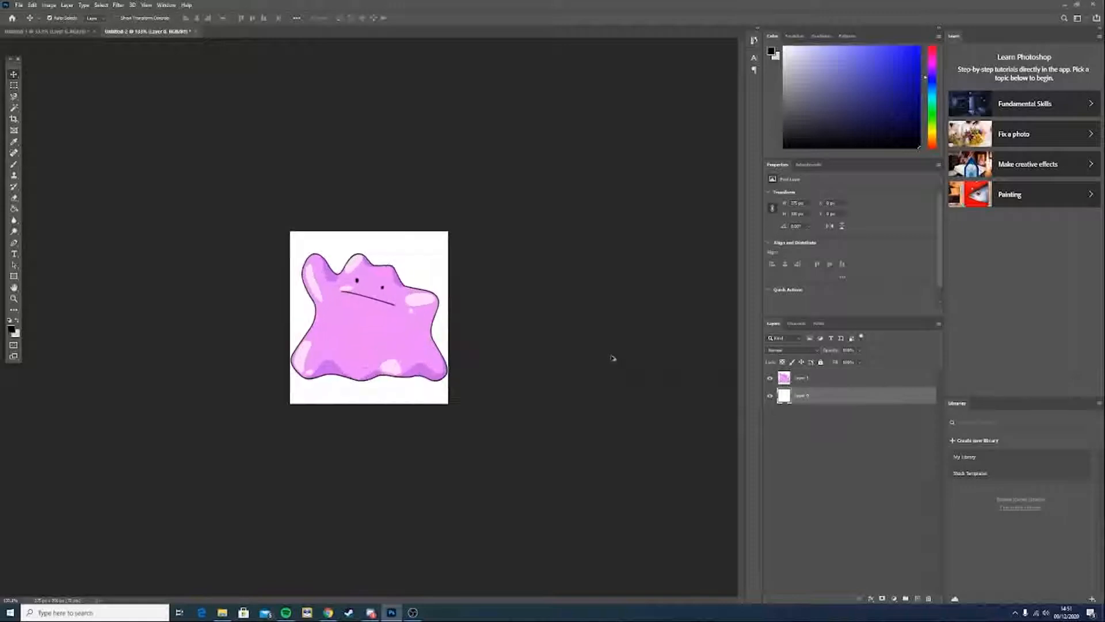
scroll(612, 358, "up", 1)
left_click(67, 5)
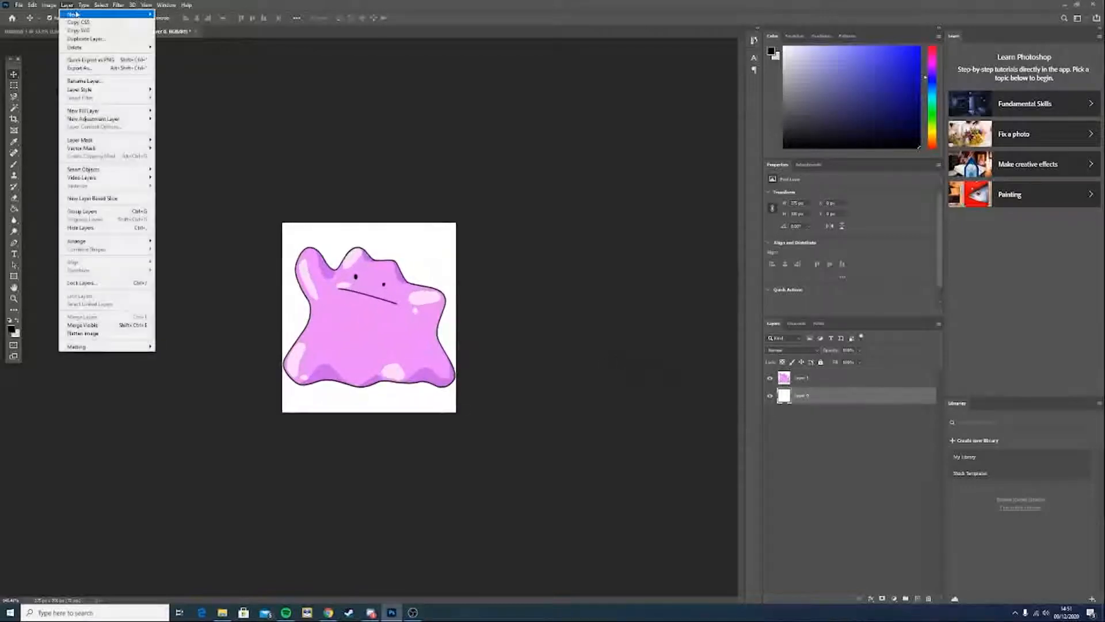
mouse_move(77, 13)
left_click(184, 14)
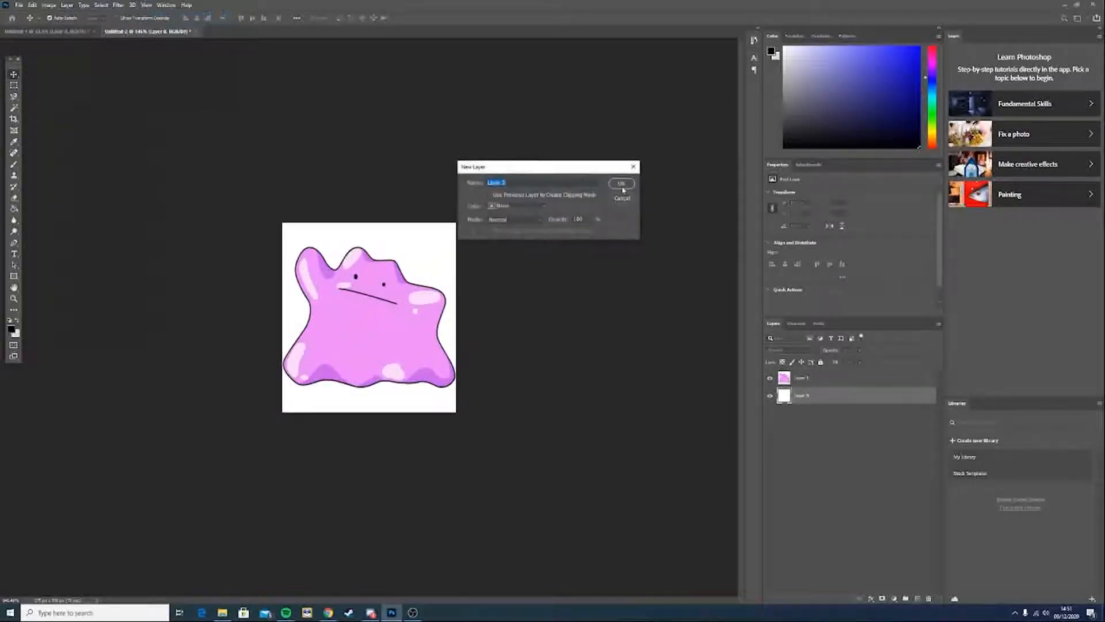
left_click(622, 184)
left_click_drag(825, 400, 800, 372)
Sample the pink of Ditto's body and trace its whole outline with the Brush on the new layer
left_click(15, 142)
left_click(344, 321)
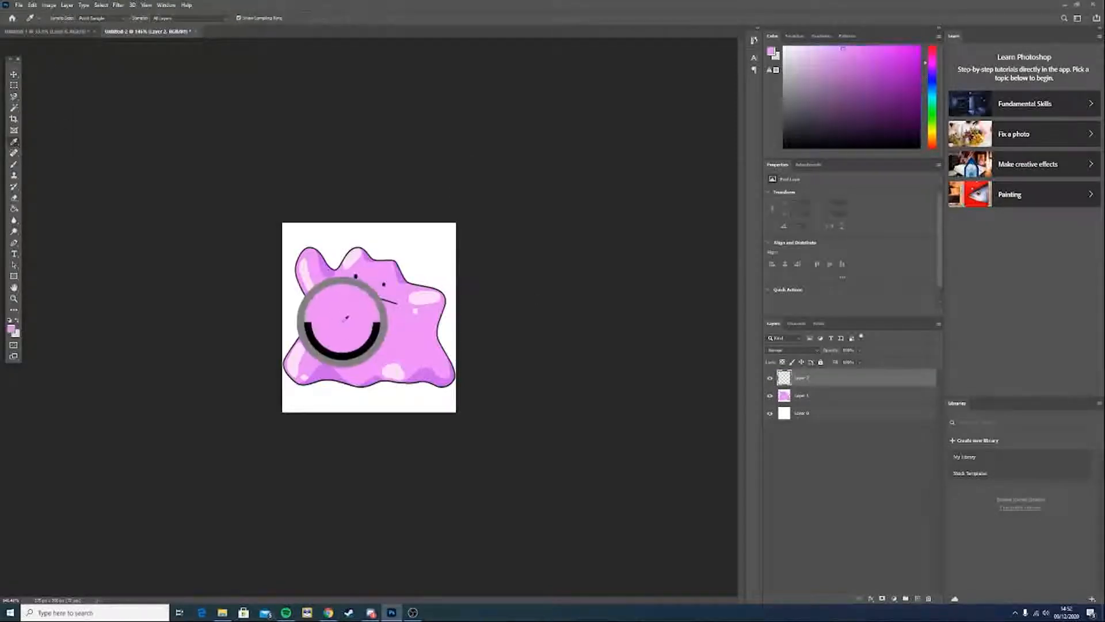
left_click(13, 164)
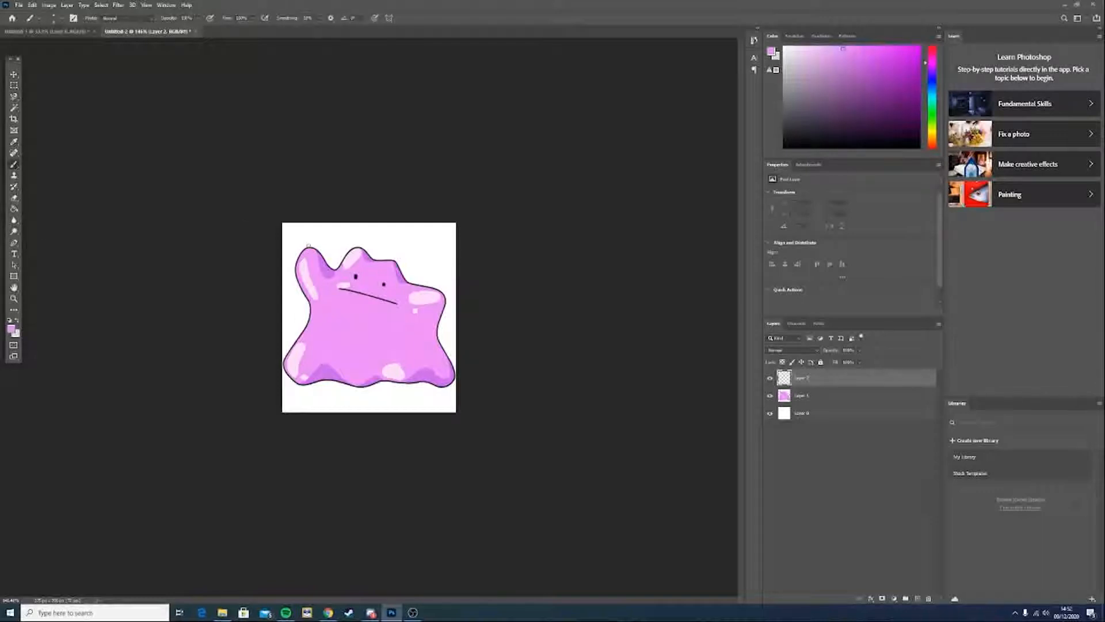
scroll(326, 285, "up", 9)
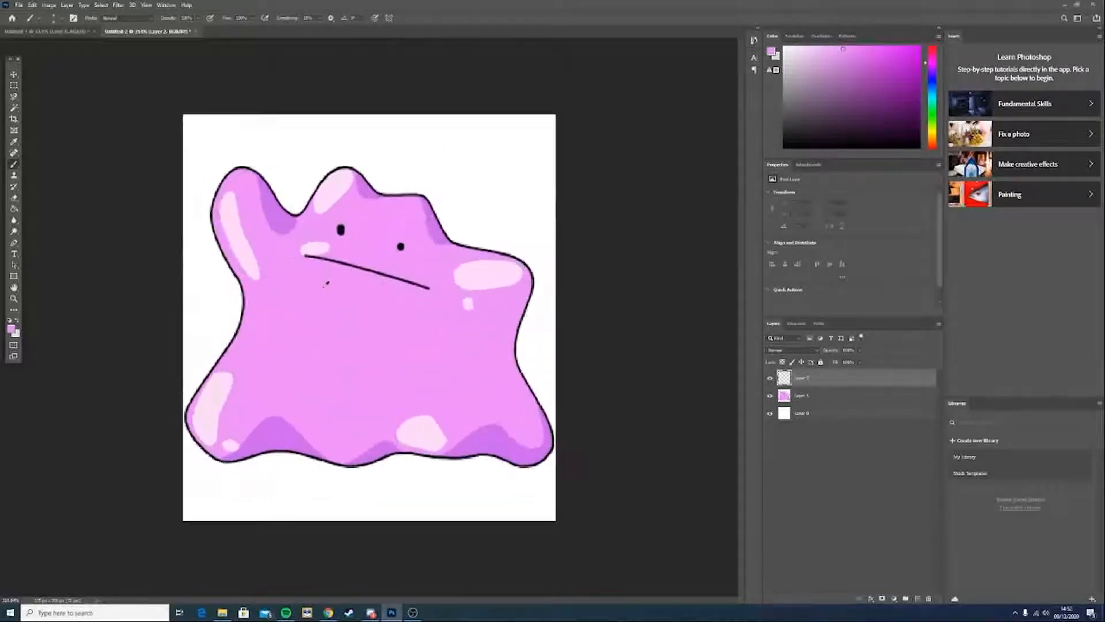
mouse_move(223, 153)
left_mouse_down()
mouse_move(203, 180)
mouse_move(198, 226)
mouse_move(228, 291)
mouse_move(228, 337)
mouse_move(171, 415)
mouse_move(177, 456)
mouse_move(215, 477)
mouse_move(272, 464)
mouse_move(351, 480)
mouse_move(414, 467)
mouse_move(560, 478)
mouse_move(566, 427)
mouse_move(529, 351)
mouse_move(546, 257)
mouse_move(464, 232)
mouse_move(434, 189)
mouse_move(384, 179)
mouse_move(339, 150)
mouse_move(286, 205)
mouse_move(229, 151)
left_mouse_up()
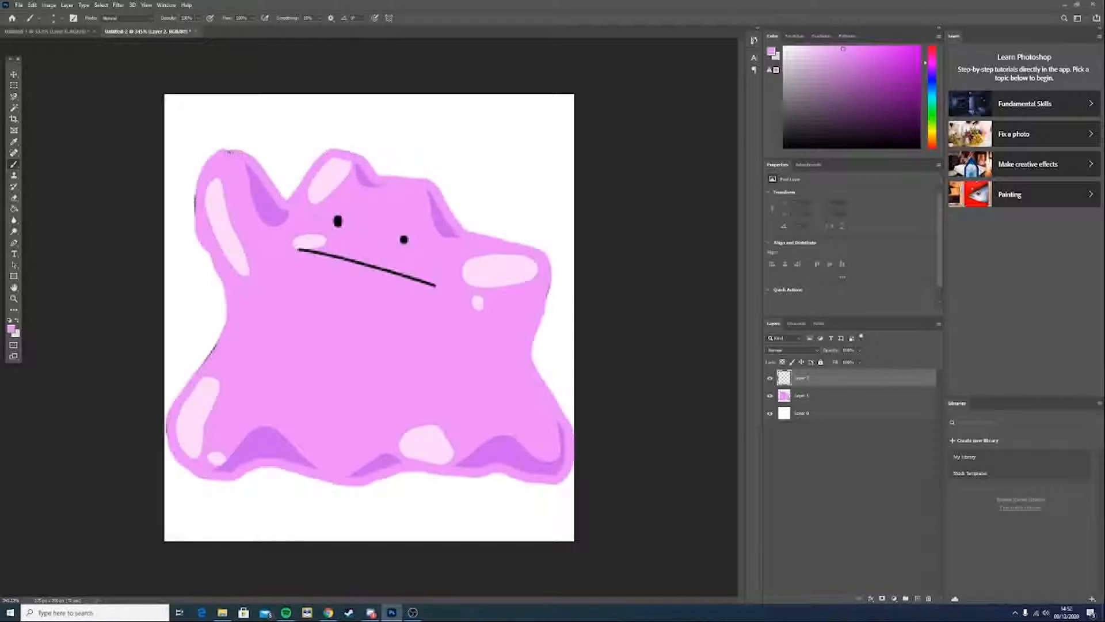
Hide the Ditto picture layer and fill the inside of the traced outline with the same pink
left_click(13, 74)
left_click(770, 395)
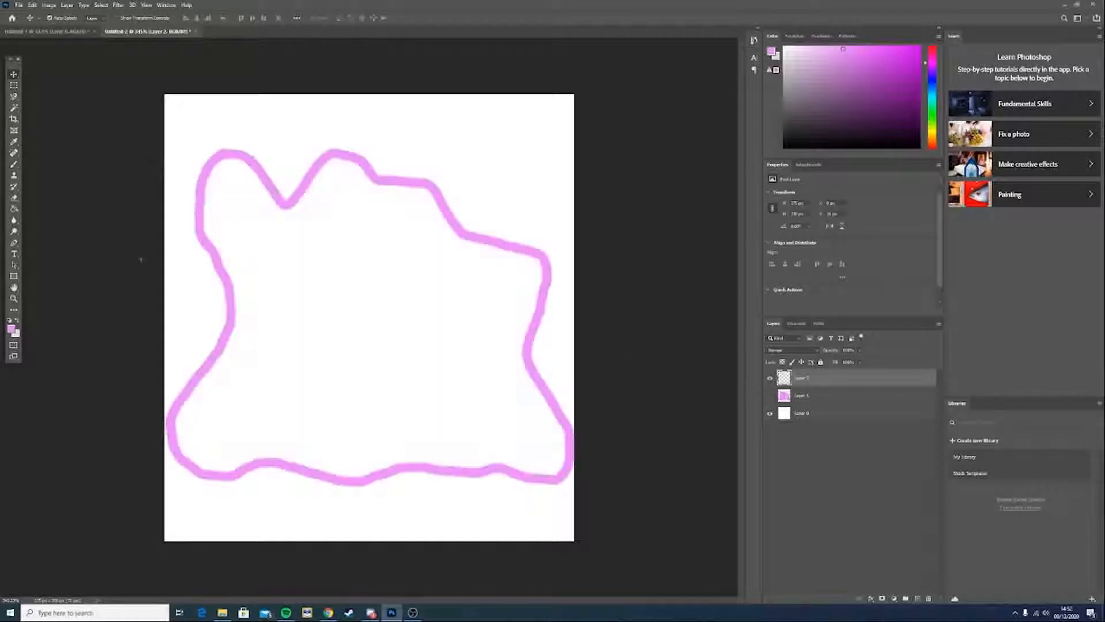
left_click(14, 208)
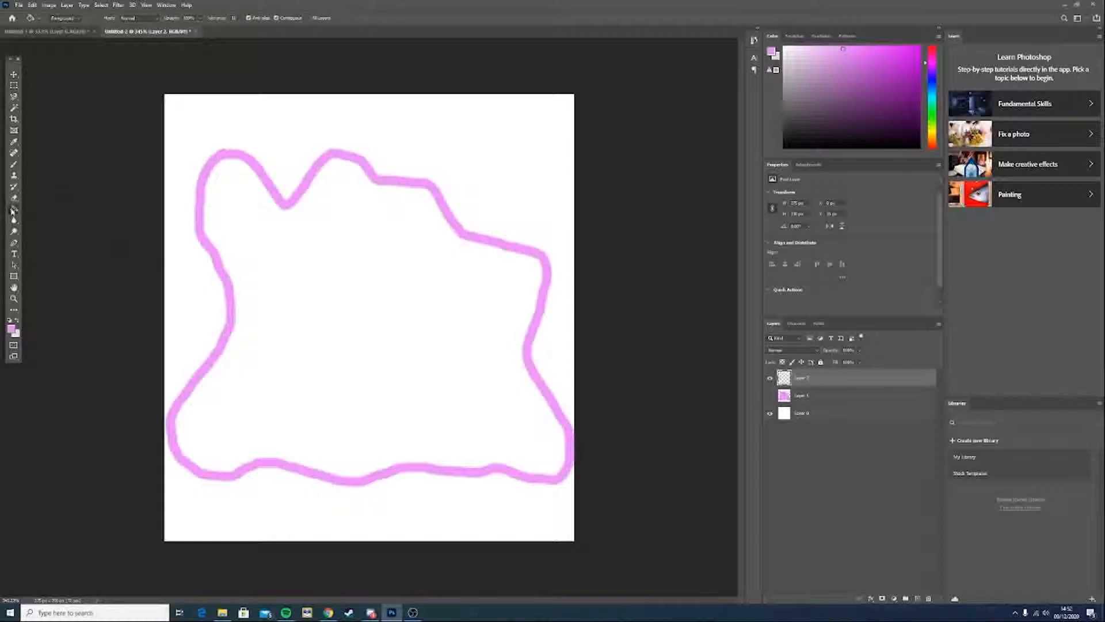
left_click(343, 295)
Brush pink over the thin light gap between the fill and the outline all around the body
left_click(14, 164)
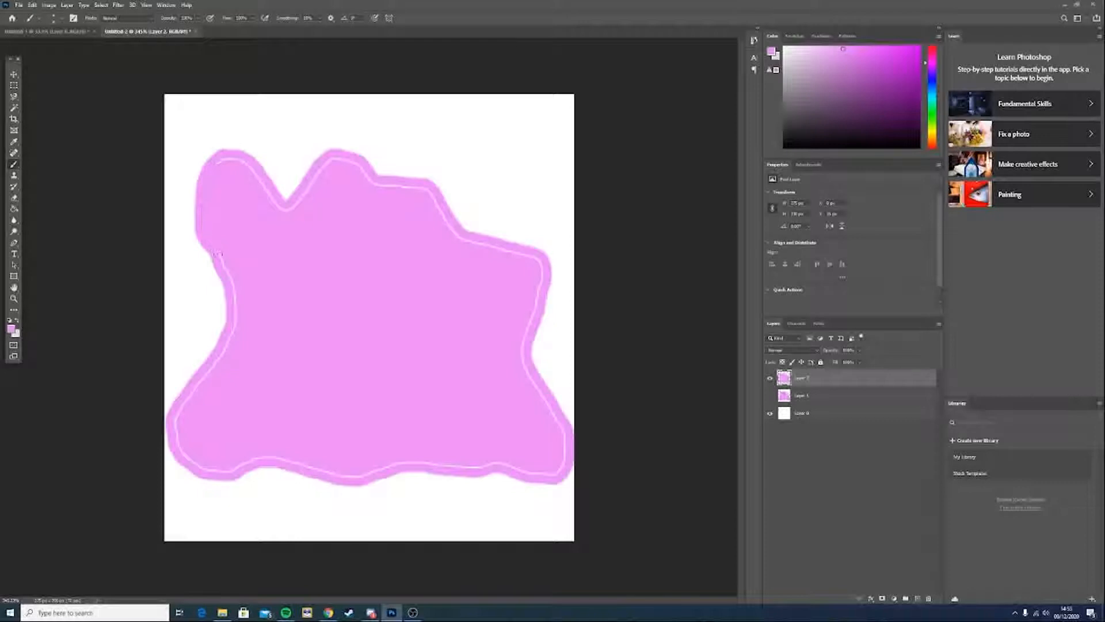
mouse_move(235, 295)
left_mouse_down()
mouse_move(232, 334)
mouse_move(199, 384)
left_mouse_up()
mouse_move(181, 446)
left_mouse_down()
mouse_move(217, 471)
mouse_move(264, 458)
mouse_move(352, 476)
mouse_move(443, 463)
left_mouse_up()
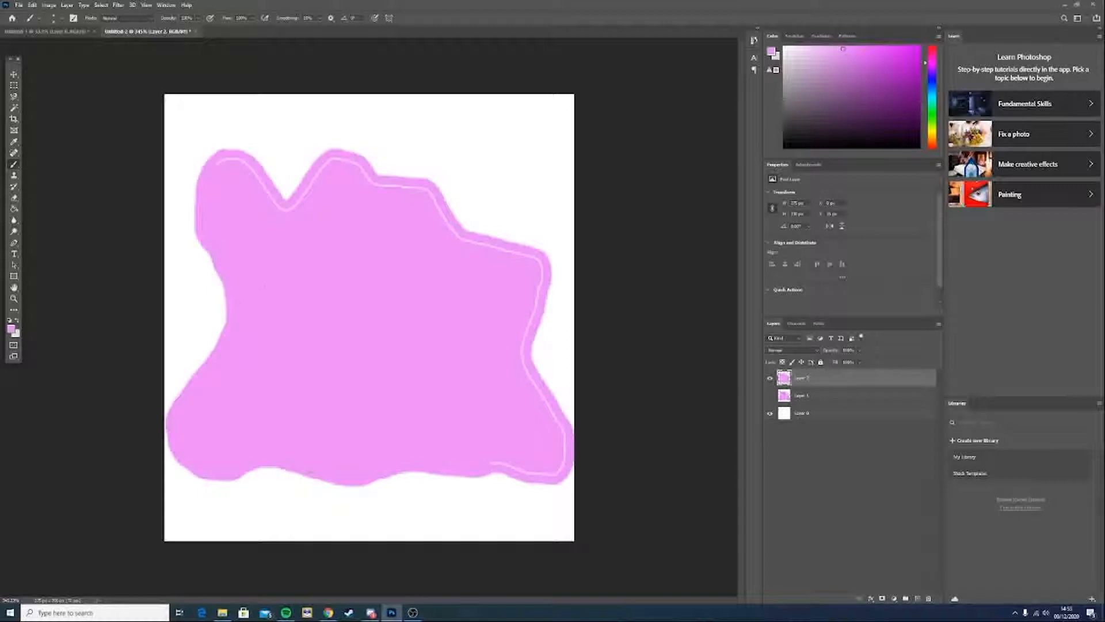
mouse_move(218, 163)
left_mouse_down()
mouse_move(244, 165)
mouse_move(280, 206)
mouse_move(314, 177)
left_mouse_up()
mouse_move(406, 189)
left_mouse_down()
mouse_move(421, 190)
mouse_move(461, 237)
mouse_move(493, 248)
left_mouse_up()
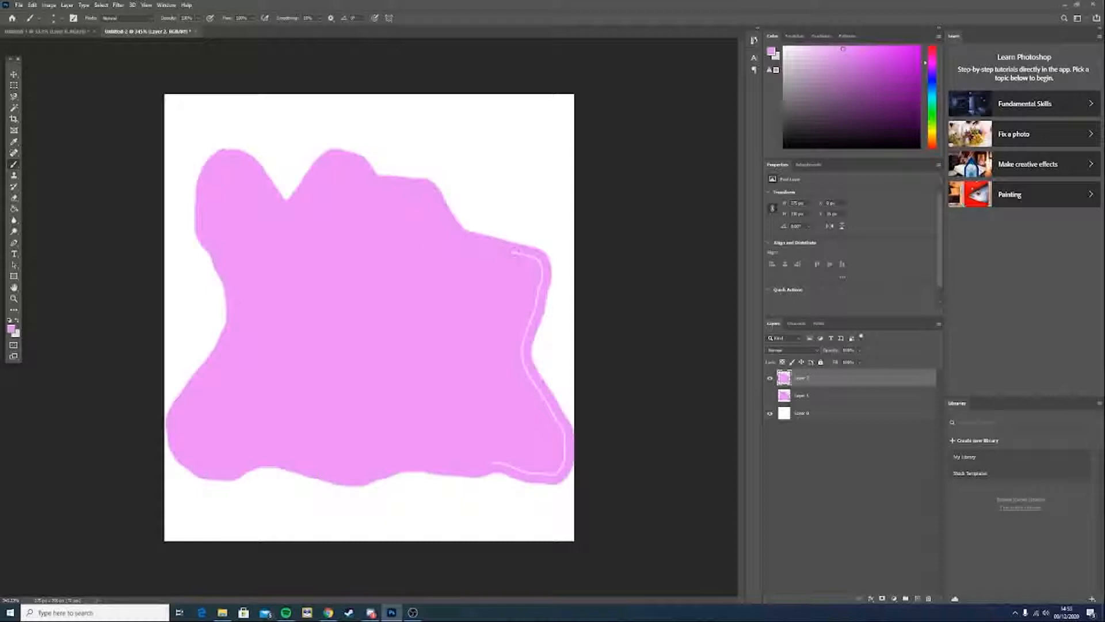
mouse_move(522, 252)
left_mouse_down()
mouse_move(538, 261)
mouse_move(535, 304)
left_mouse_up()
mouse_move(522, 365)
left_mouse_down()
mouse_move(564, 454)
mouse_move(558, 475)
mouse_move(515, 468)
left_mouse_up()
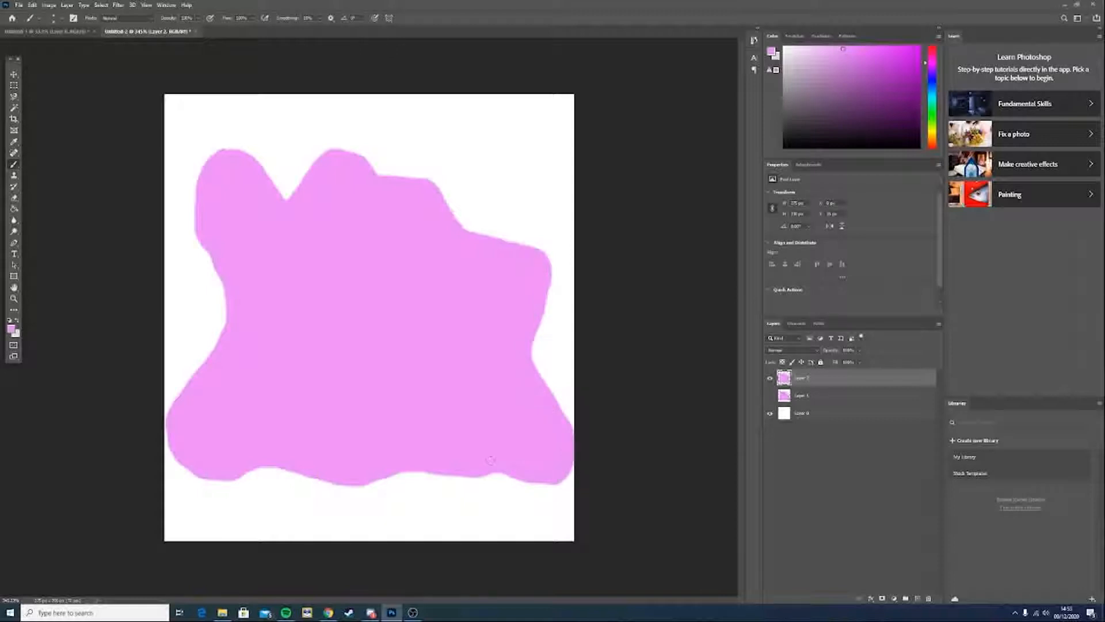
Compare the painted silhouette with the original Ditto picture by toggling both layers' visibility, leaving only the reference picture hidden
left_click(14, 75)
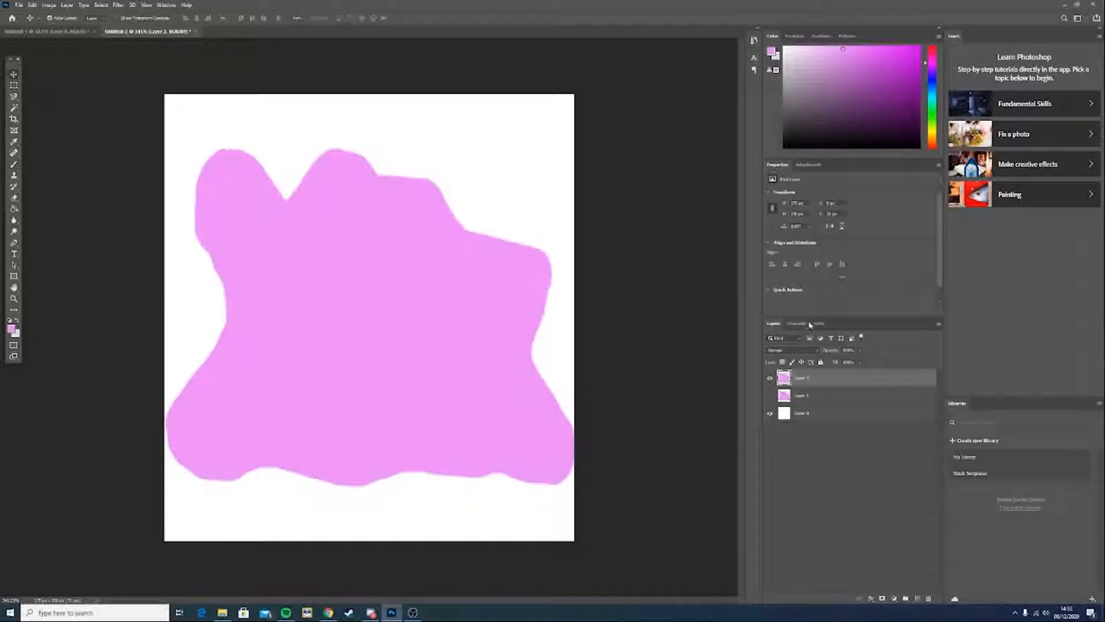
left_click(770, 395)
left_click(769, 378)
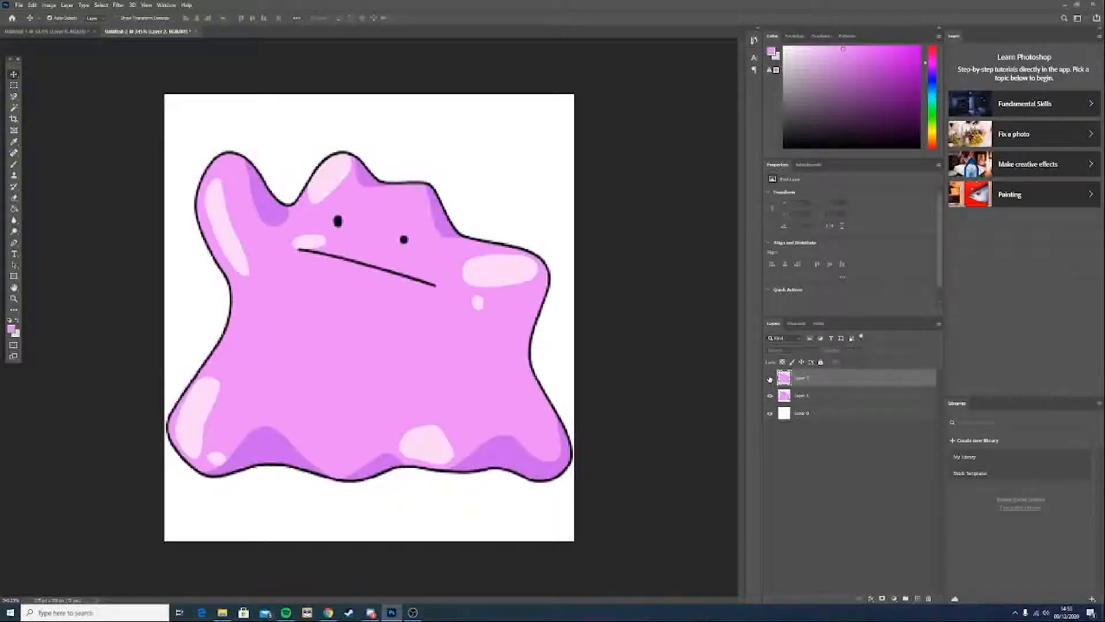
left_click(769, 378)
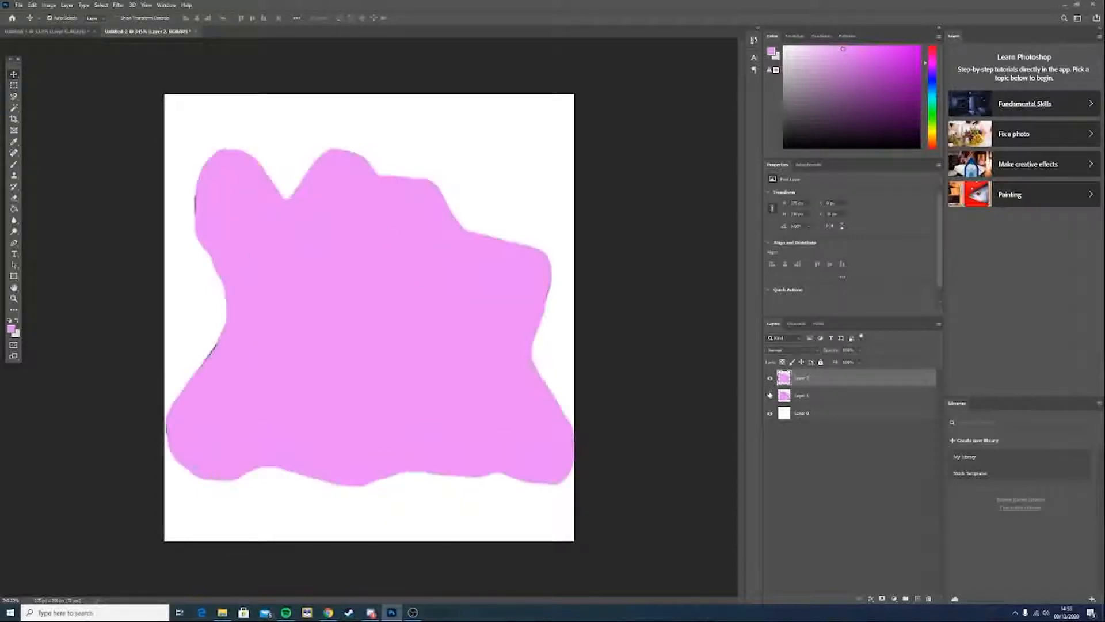
left_click(770, 396)
Set the foreground colour to black (000000)
left_click(10, 328)
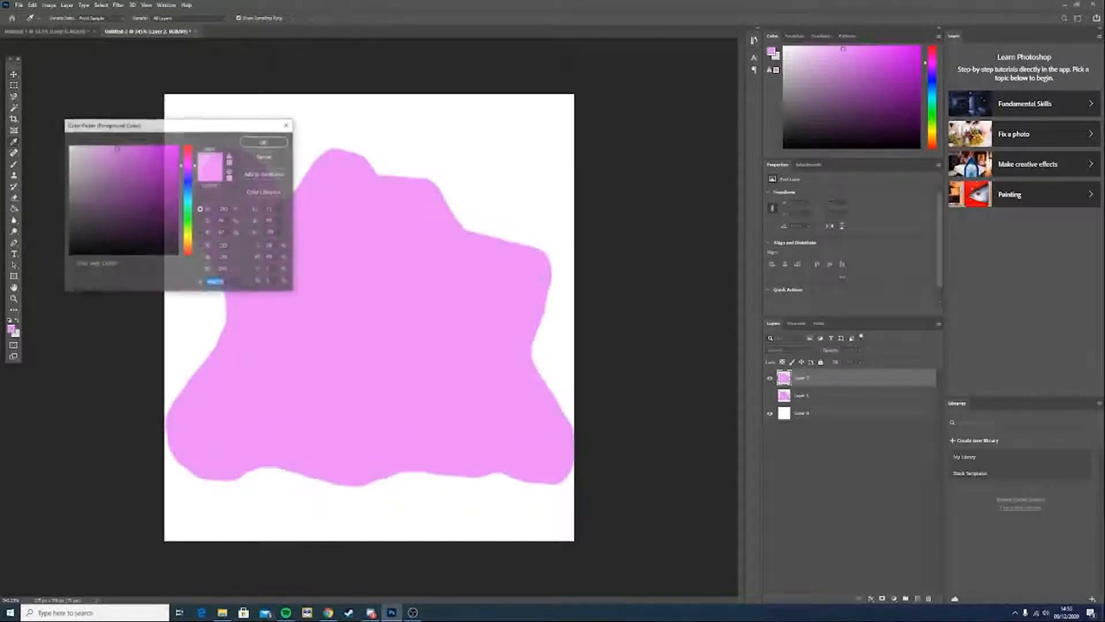
left_click_drag(121, 209, 177, 258)
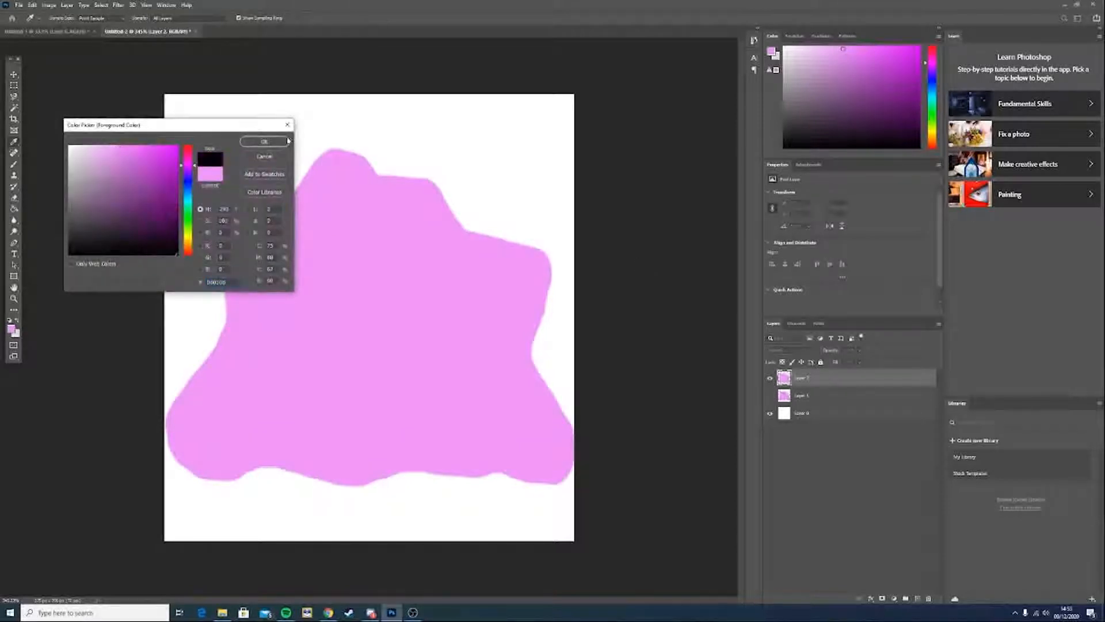
left_click(263, 140)
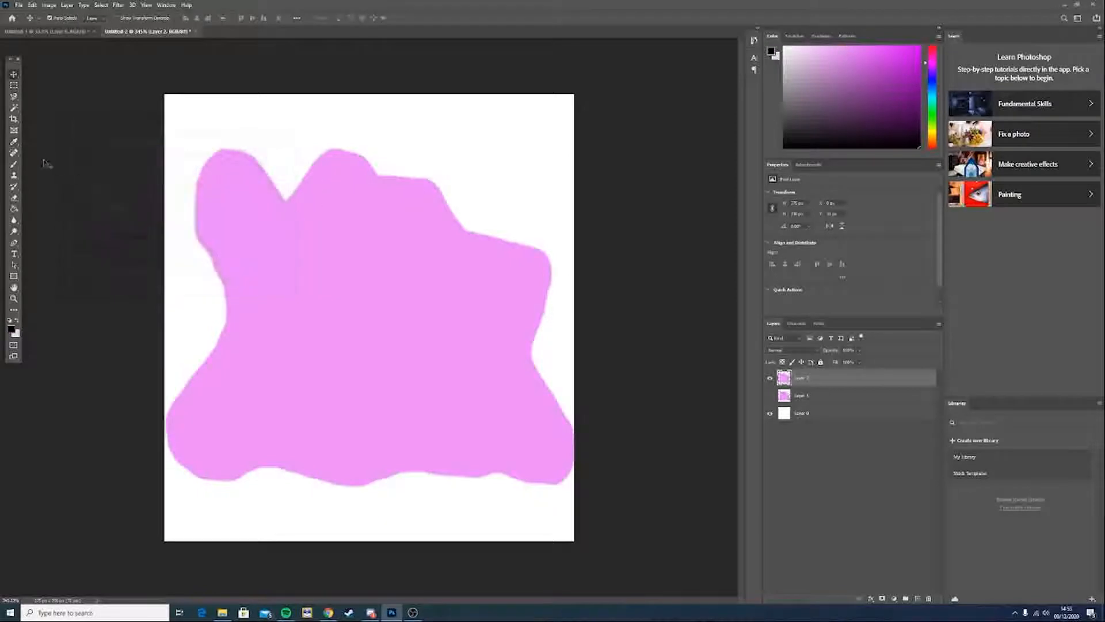
Try painting two short black eye strokes and a curved smile on the pink body with the Brush
left_click(14, 165)
left_click_drag(335, 187, 328, 218)
left_click_drag(413, 197, 403, 228)
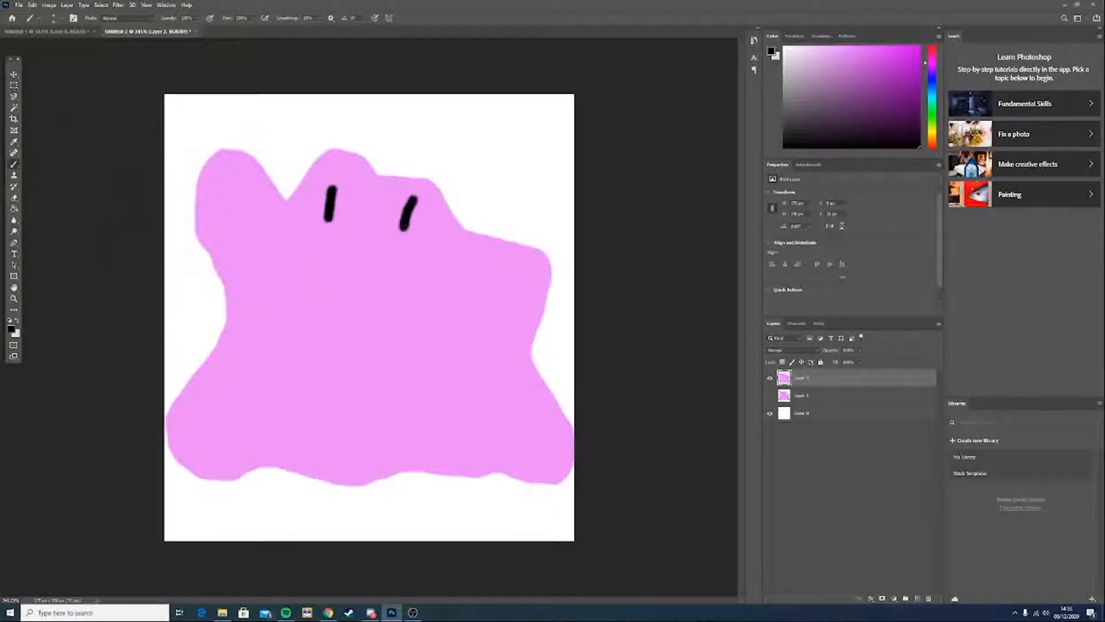
mouse_move(310, 264)
left_mouse_down()
mouse_move(380, 294)
mouse_move(426, 275)
left_mouse_up()
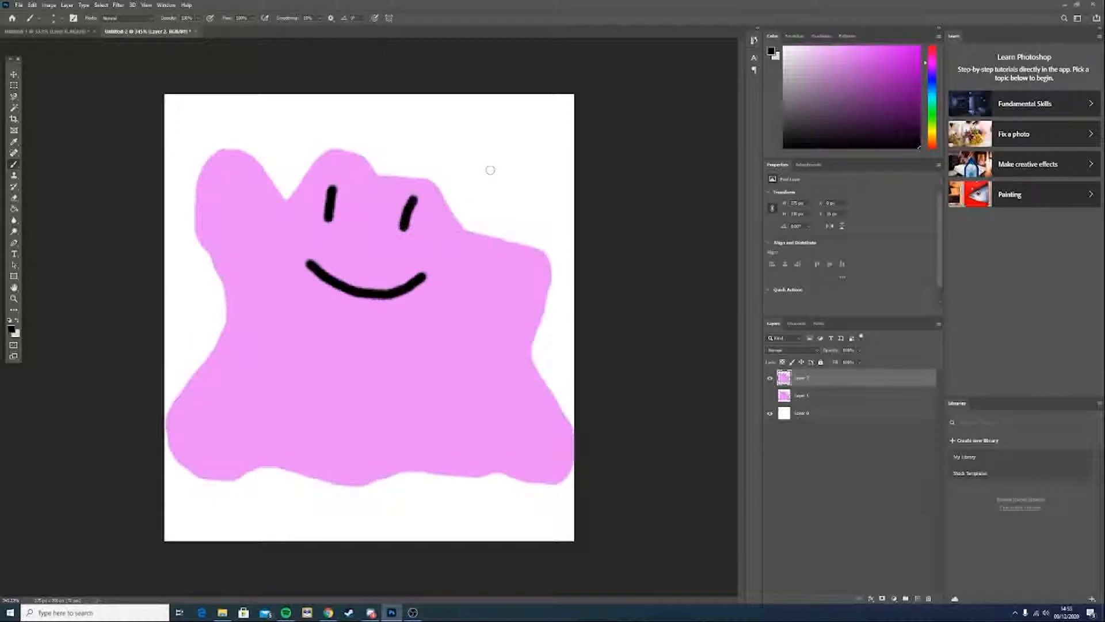
Undo the two eye strokes and the smile
key("ctrl+z")
key("ctrl+z")
key("ctrl+z")
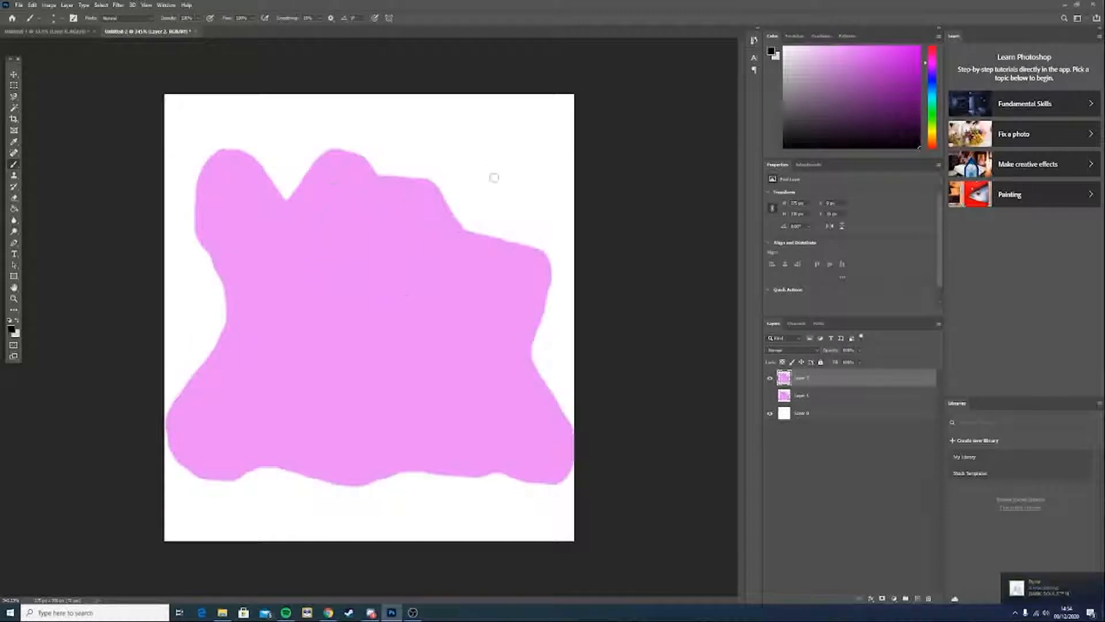
Hide the painted pink body, show the reference picture and add a new empty layer on top
left_click(769, 378)
left_click(770, 395)
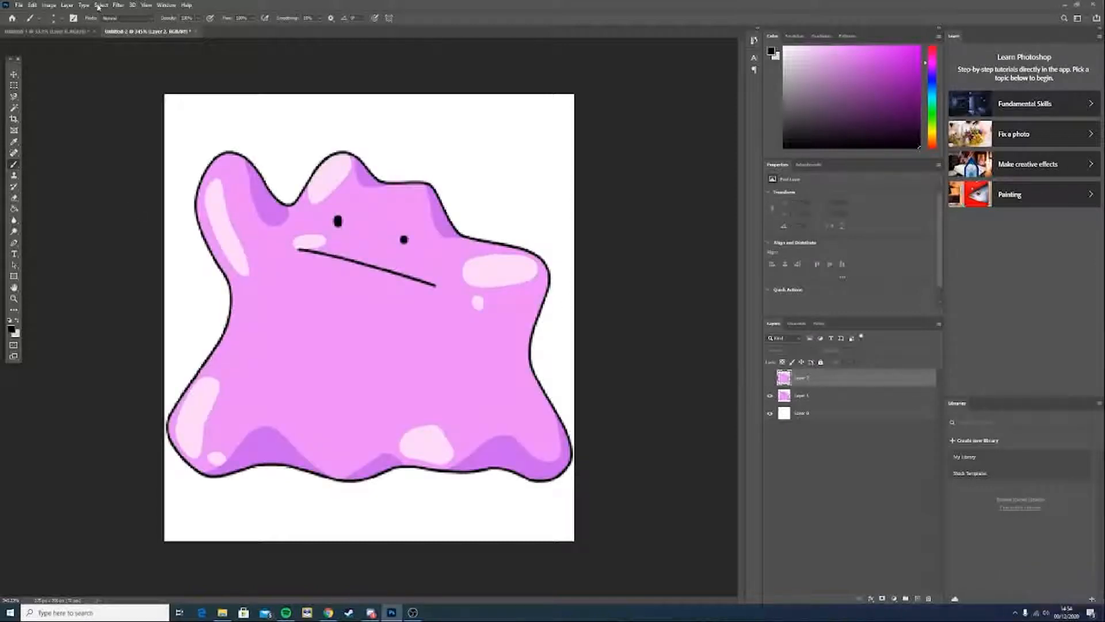
left_click(67, 6)
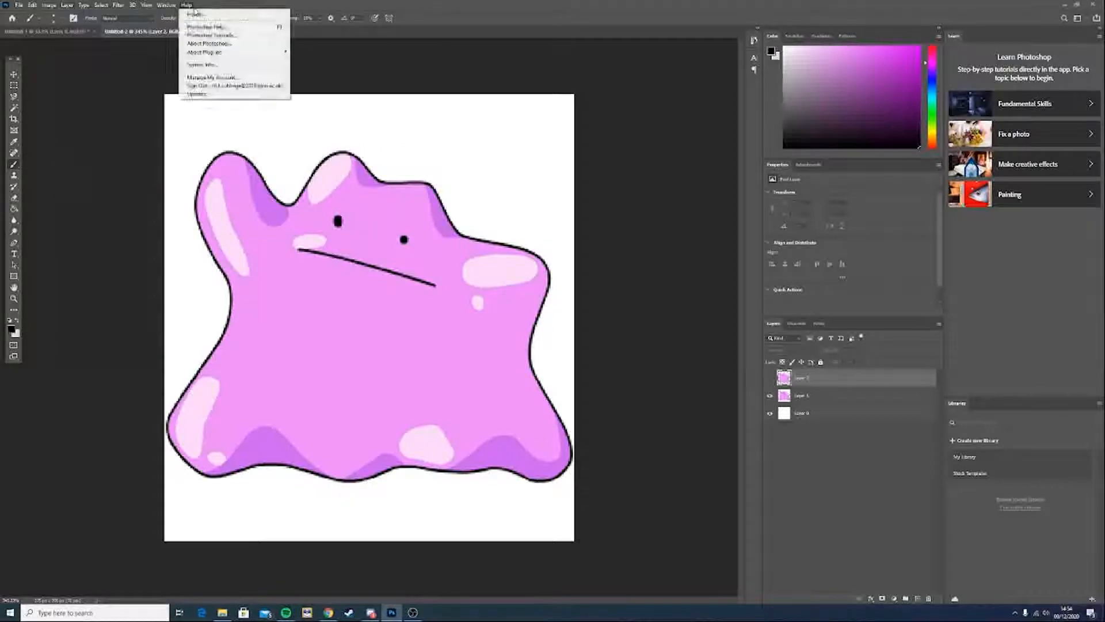
left_click(71, 6)
mouse_move(77, 16)
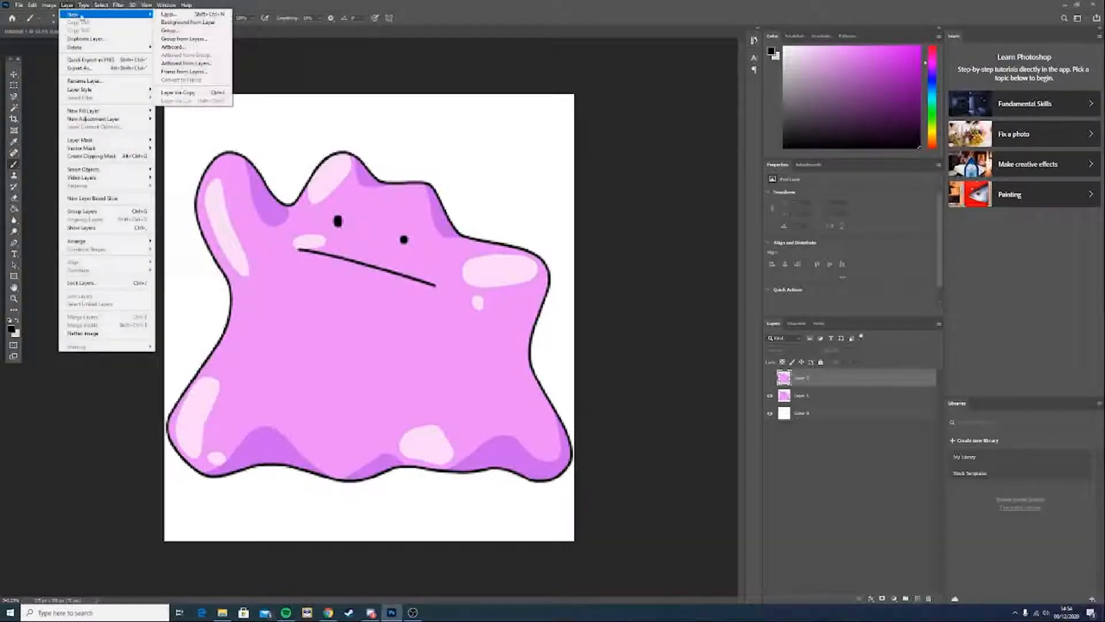
left_click(165, 14)
left_click(615, 186)
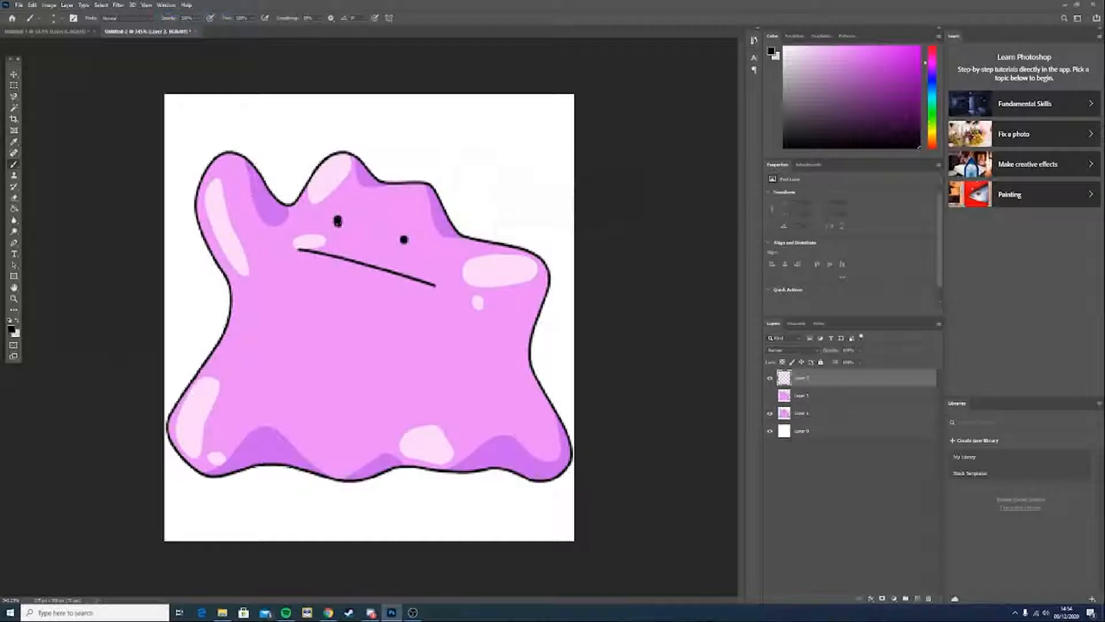
Trace the reference's two eyes and mouth line in black on the new layer, then show the pink body and hide the reference
left_click_drag(337, 220, 338, 225)
left_click_drag(403, 232, 404, 241)
left_click_drag(298, 249, 434, 284)
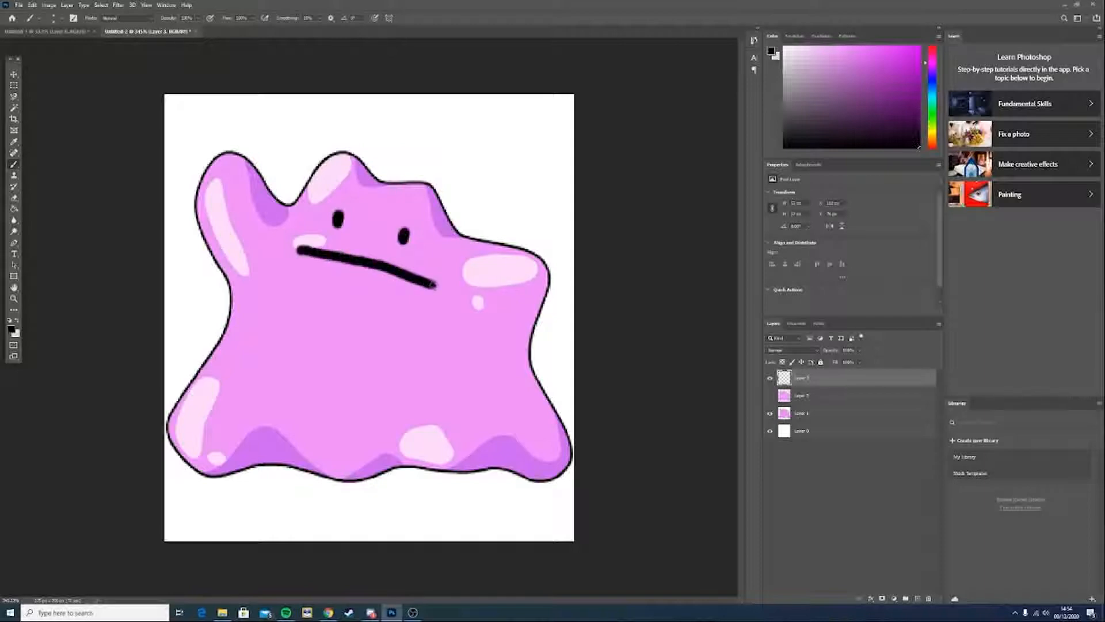
left_click(14, 74)
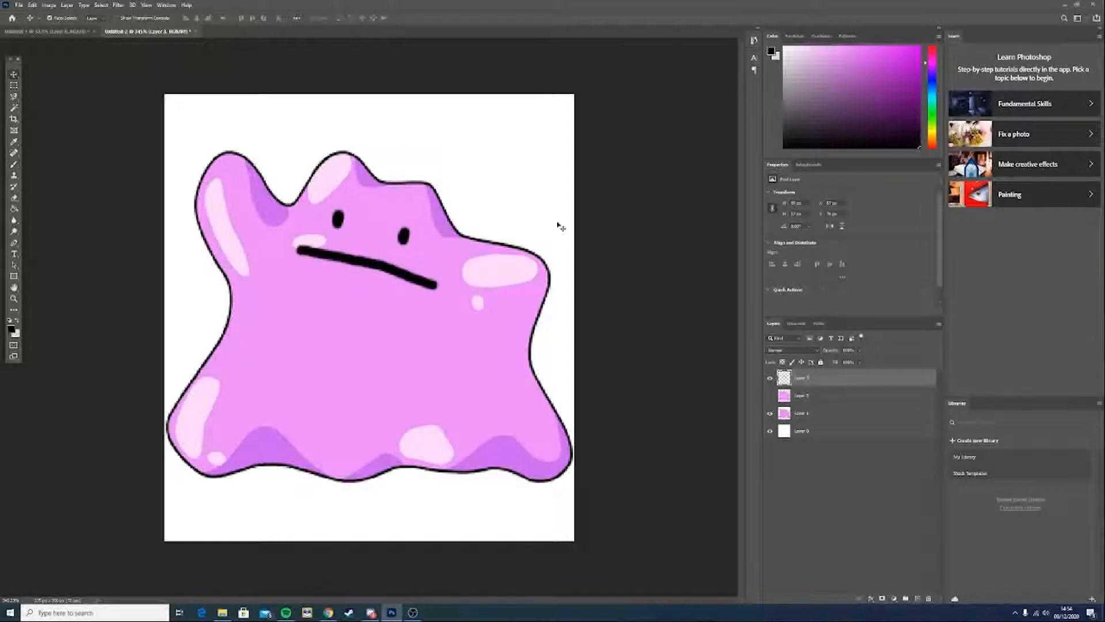
left_click(770, 395)
left_click(770, 413)
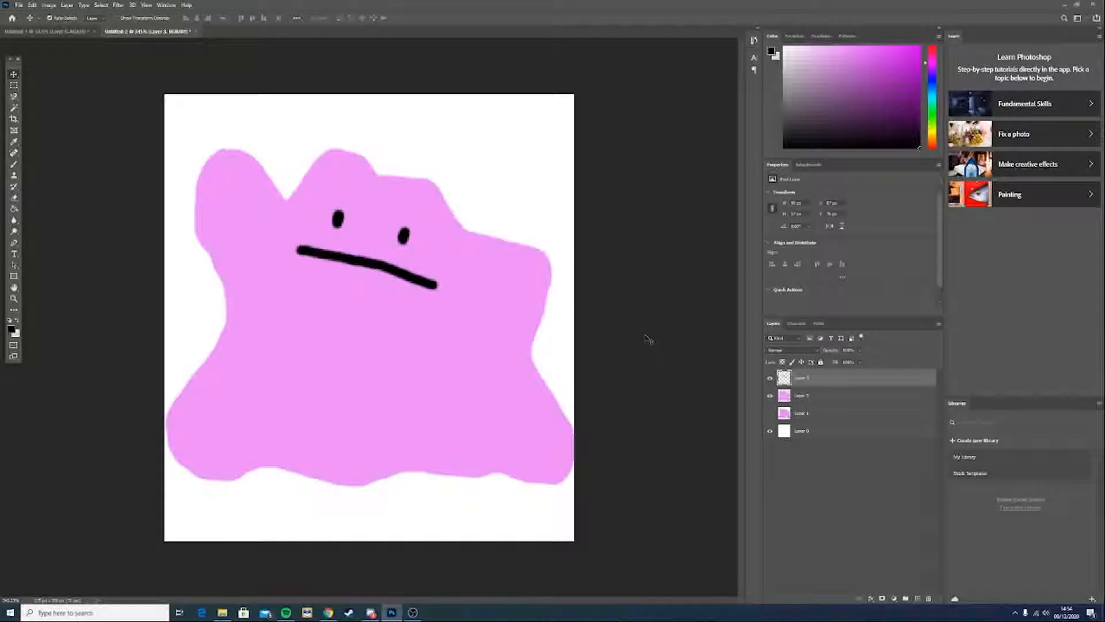
Switch to the browser and search Google for "devious"
key("alt+Tab")
key("alt+Tab")
key("alt+Tab")
scroll(384, 225, "up", 15)
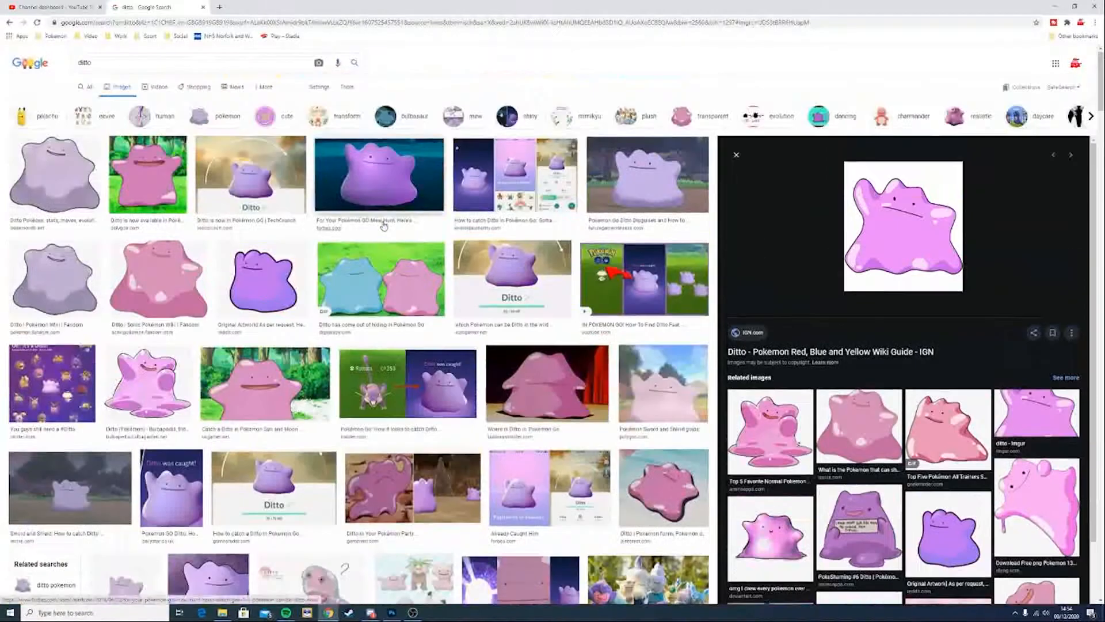
left_click(85, 88)
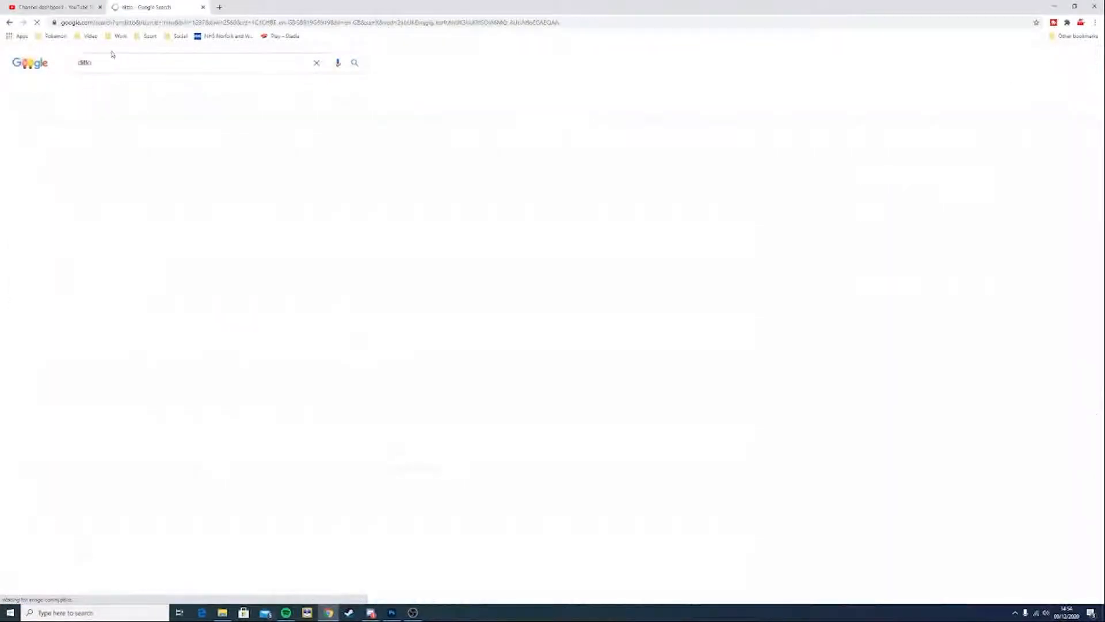
left_click_drag(116, 64, 37, 67)
type("de")
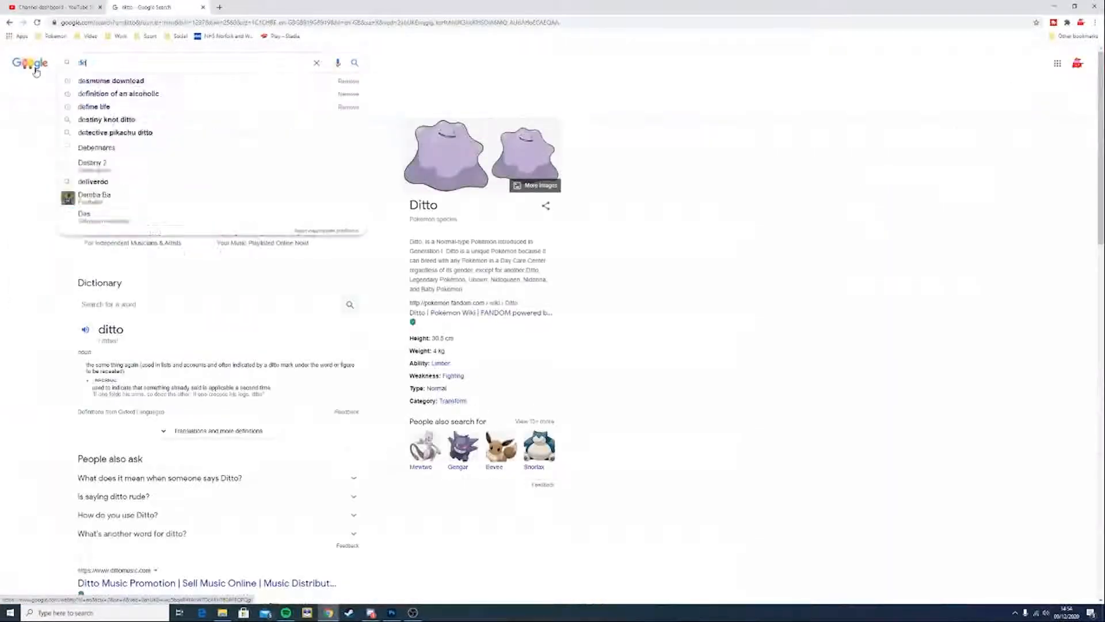
type("fine d")
key("BackSpace")
key("BackSpace")
key("BackSpace")
key("BackSpace")
key("BackSpace")
key("BackSpace")
key("BackSpace")
key("BackSpace")
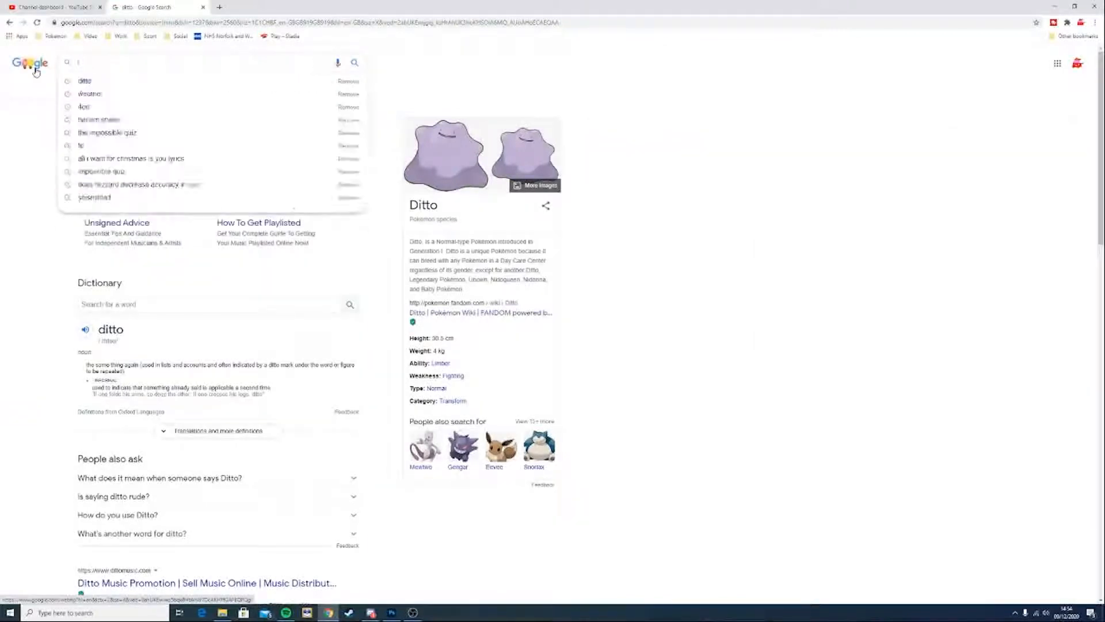
type("devious")
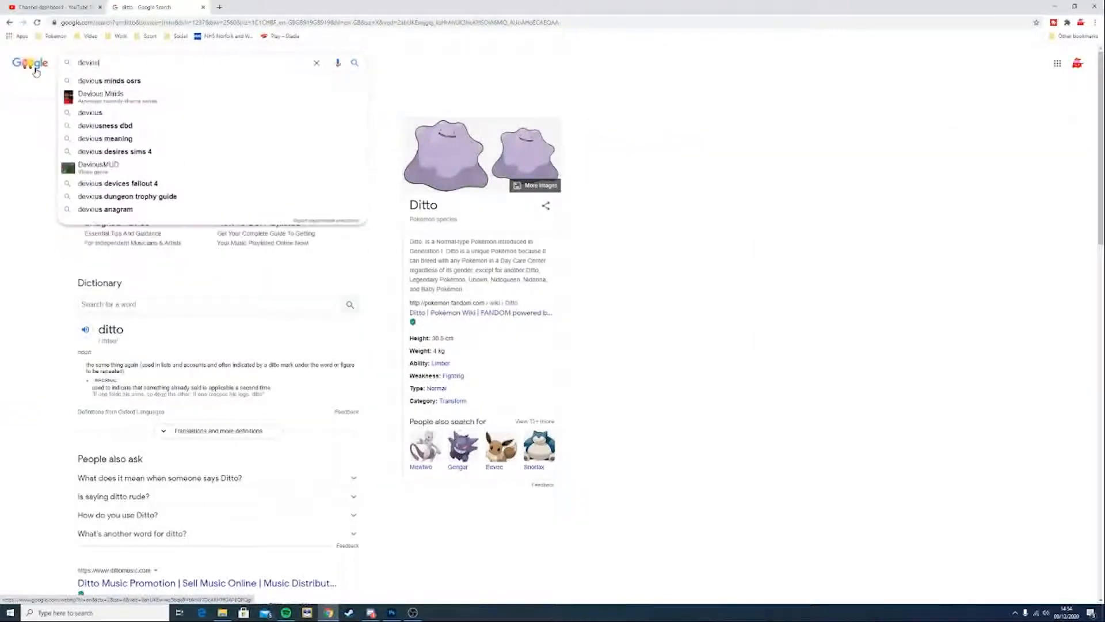
key("Return")
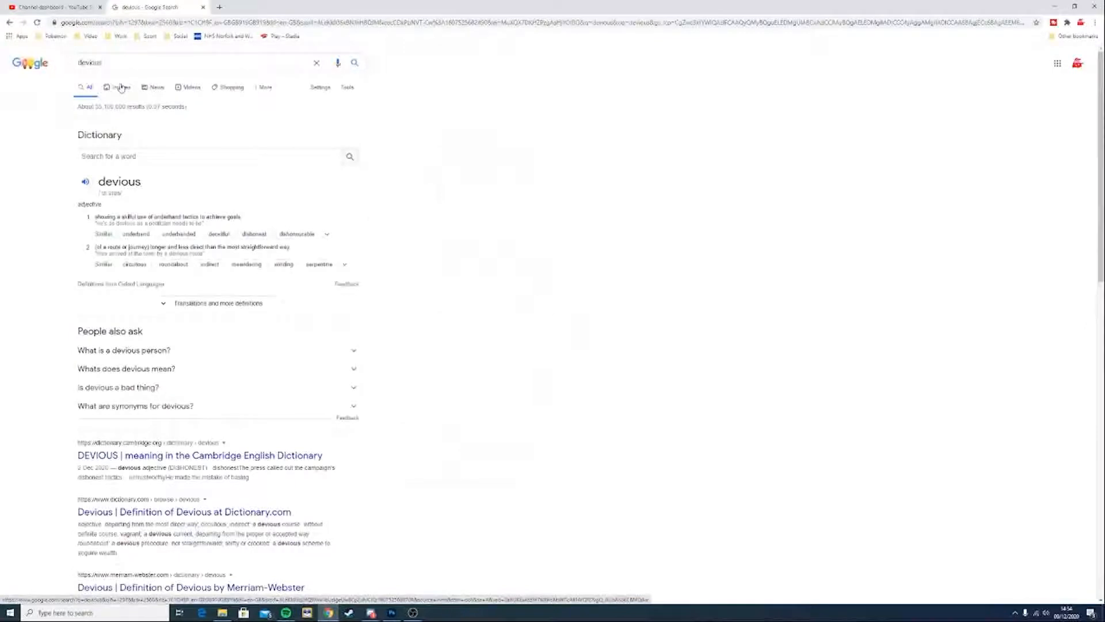
Browse the image results for devious and open the picture of the moustached villain in a top hat
left_click(118, 87)
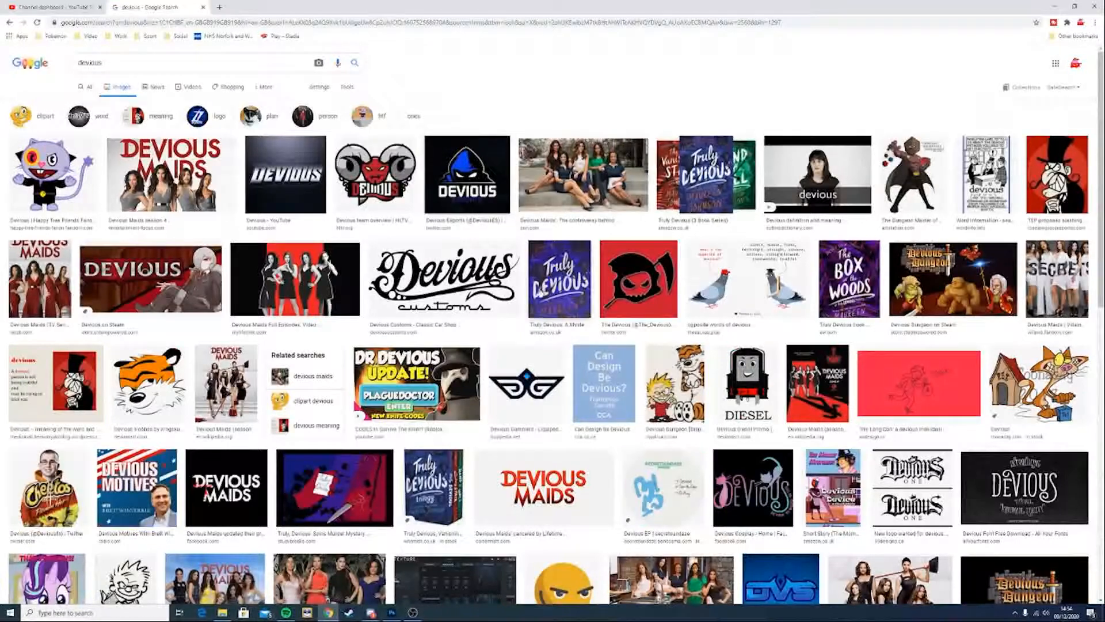
scroll(527, 385, "down", 2)
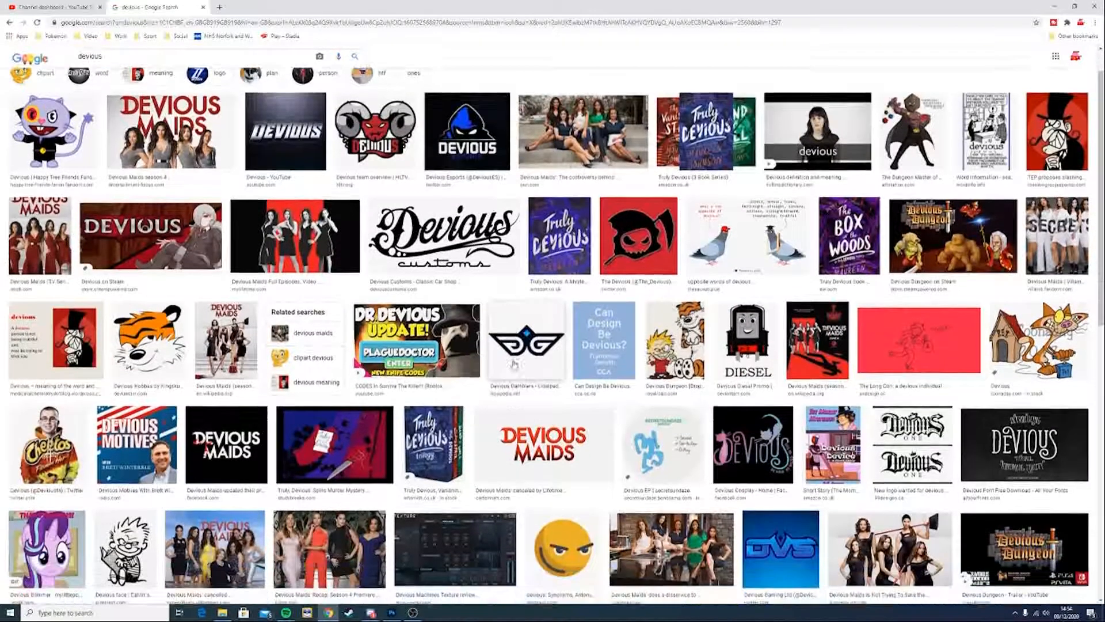
left_click(81, 314)
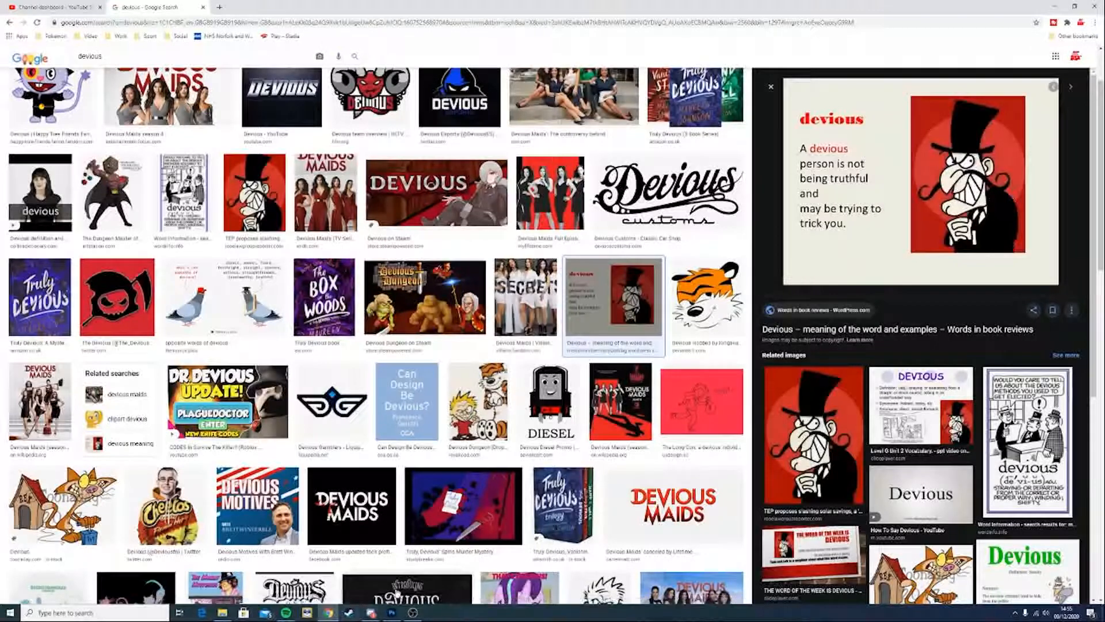
Back in Photoshop, try painting a black moustache with a curled stroke on each side between the eyes and mouth
left_click(394, 613)
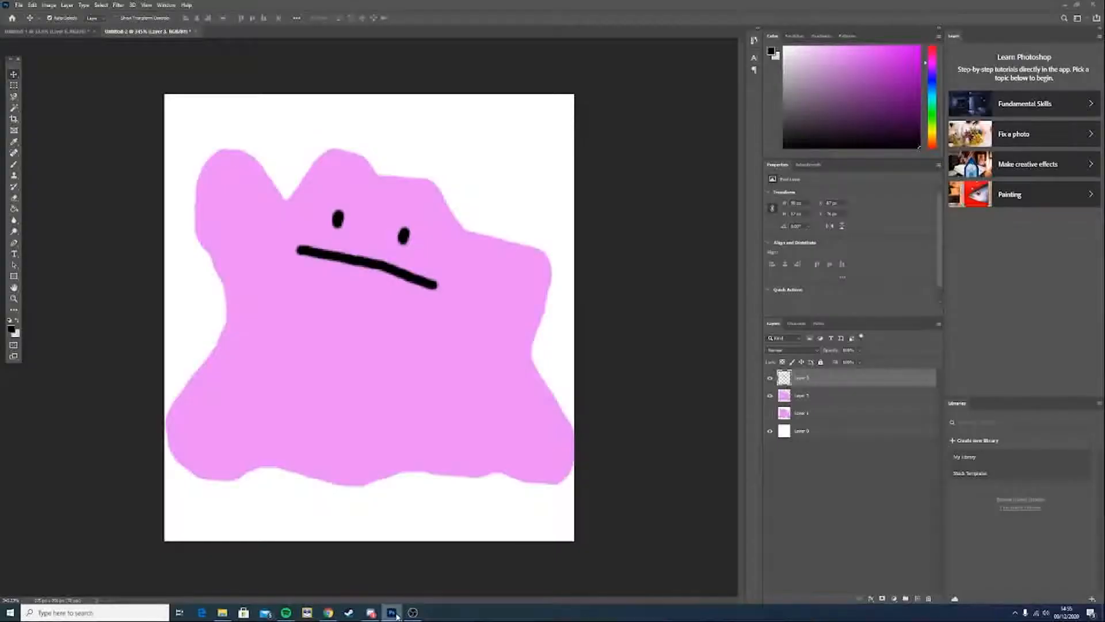
left_click(394, 613)
left_click(395, 614)
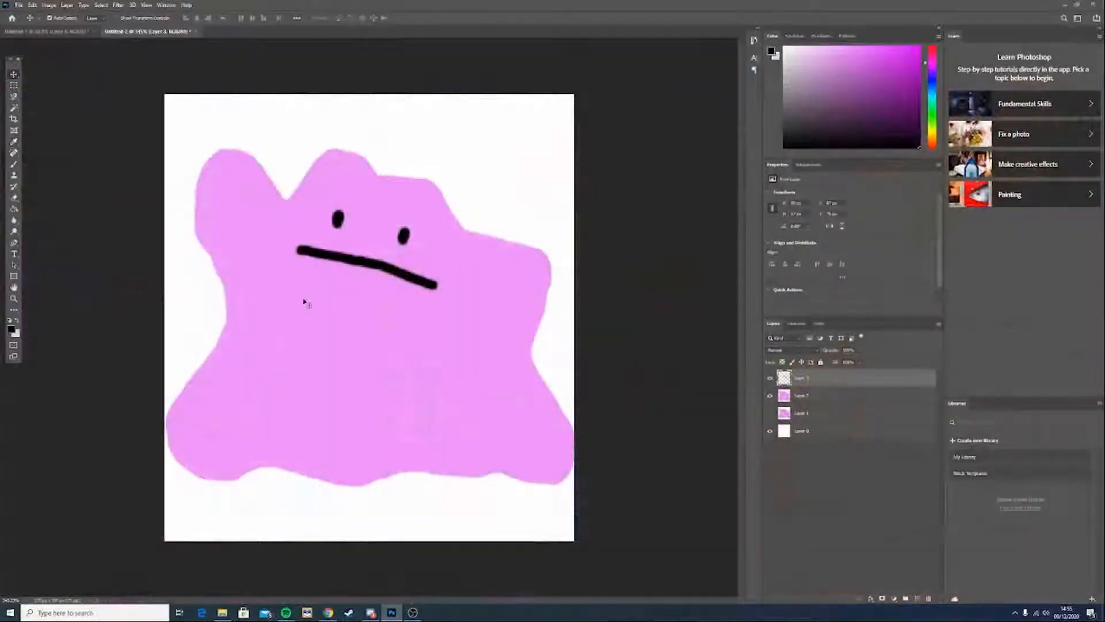
left_click(14, 164)
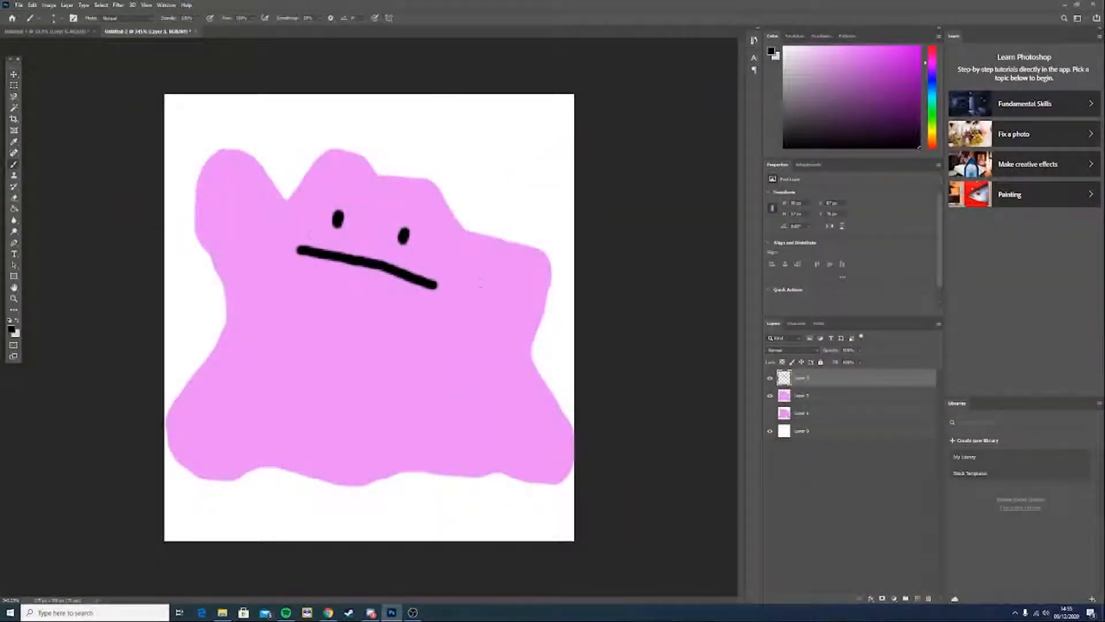
mouse_move(385, 252)
left_mouse_down()
mouse_move(450, 270)
mouse_move(467, 272)
mouse_move(457, 251)
left_mouse_up()
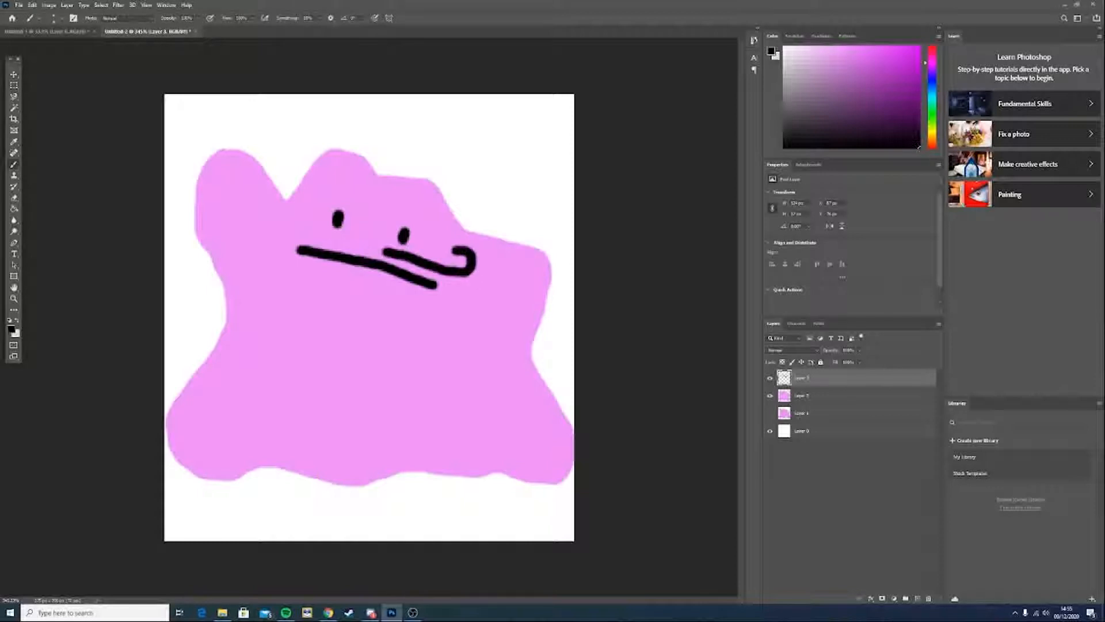
mouse_move(349, 243)
left_mouse_down()
mouse_move(277, 231)
mouse_move(297, 215)
left_mouse_up()
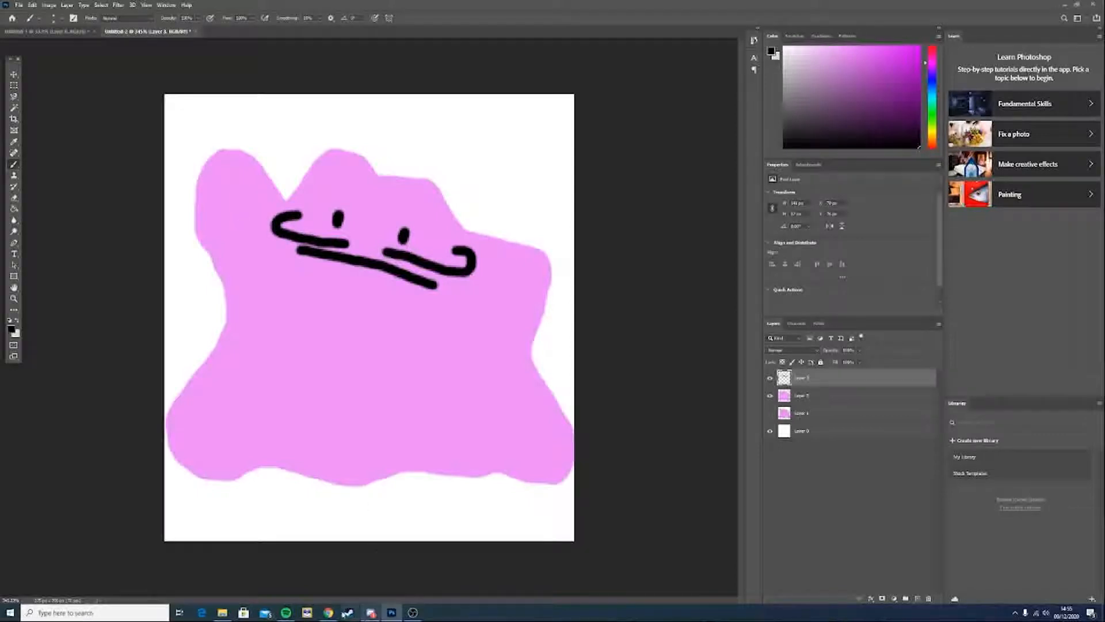
Look further down the devious image results in the browser for another face reference, and return to Photoshop
left_click(328, 612)
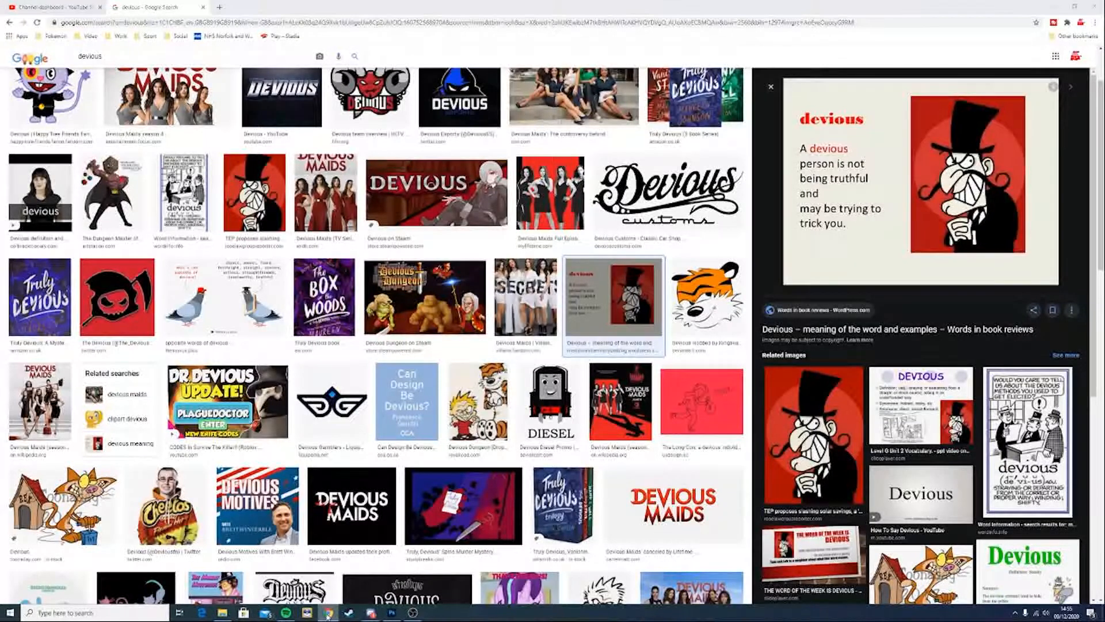
left_click(328, 612)
left_click(330, 612)
scroll(312, 452, "down", 5)
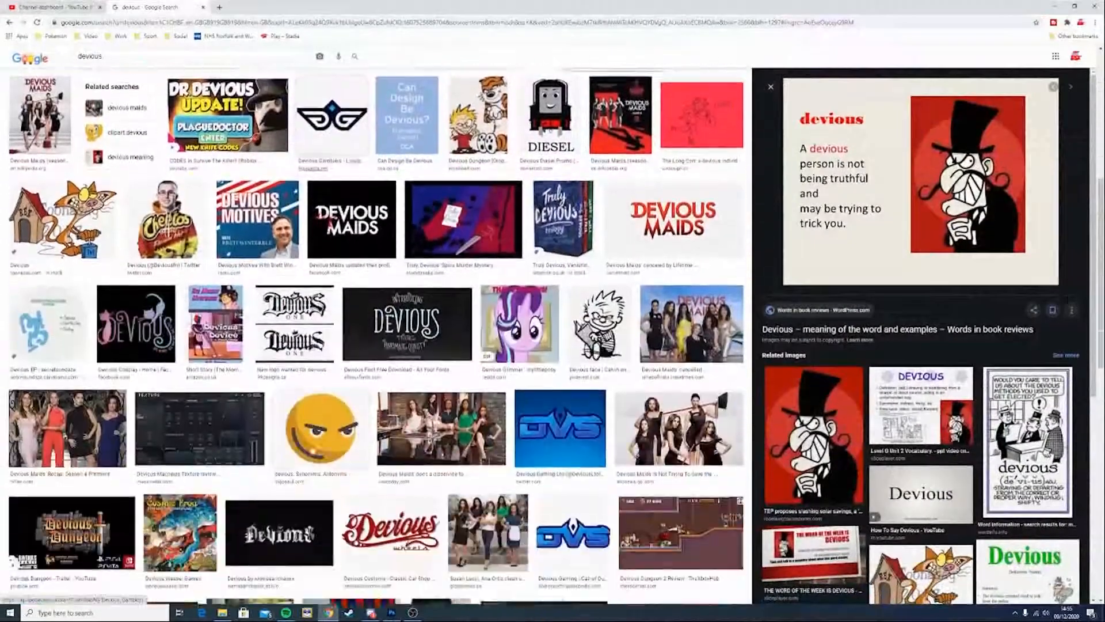
left_click(412, 613)
left_click(391, 613)
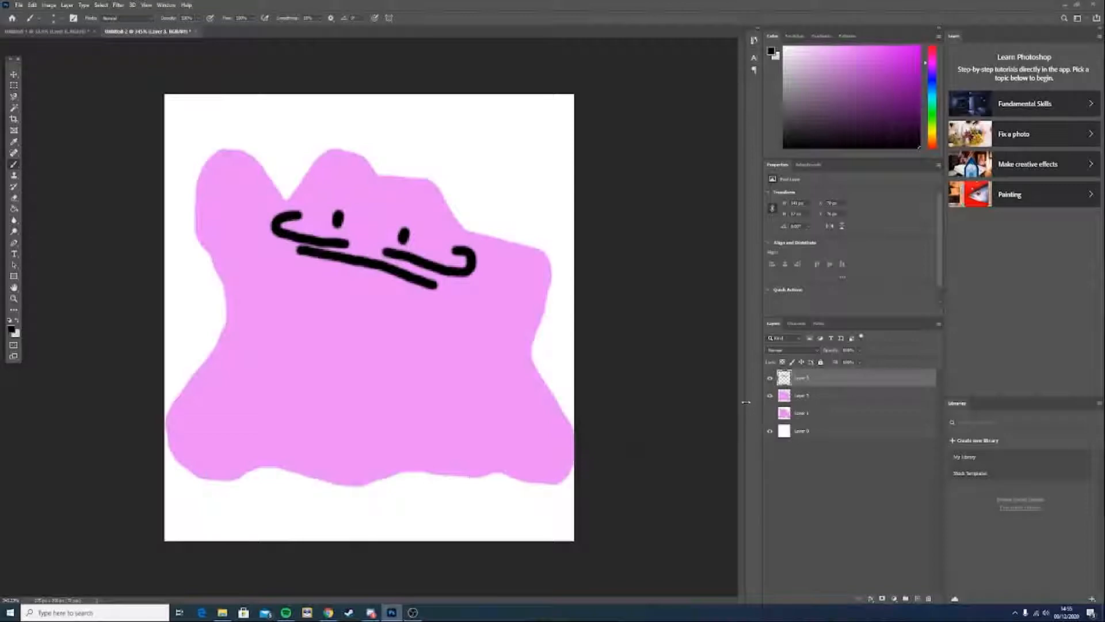
Undo the moustache strokes, the layer visibility changes and the mouth line, and show the pink body layer again
key("ctrl+z")
key("ctrl+z")
key("ctrl+z")
key("ctrl+z")
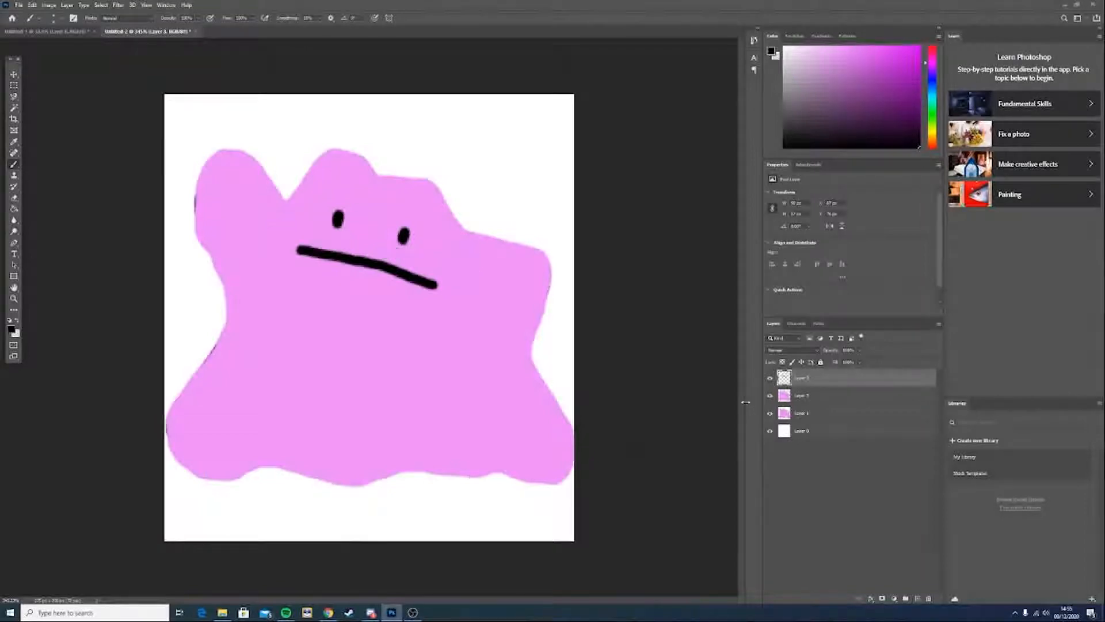
key("ctrl+z")
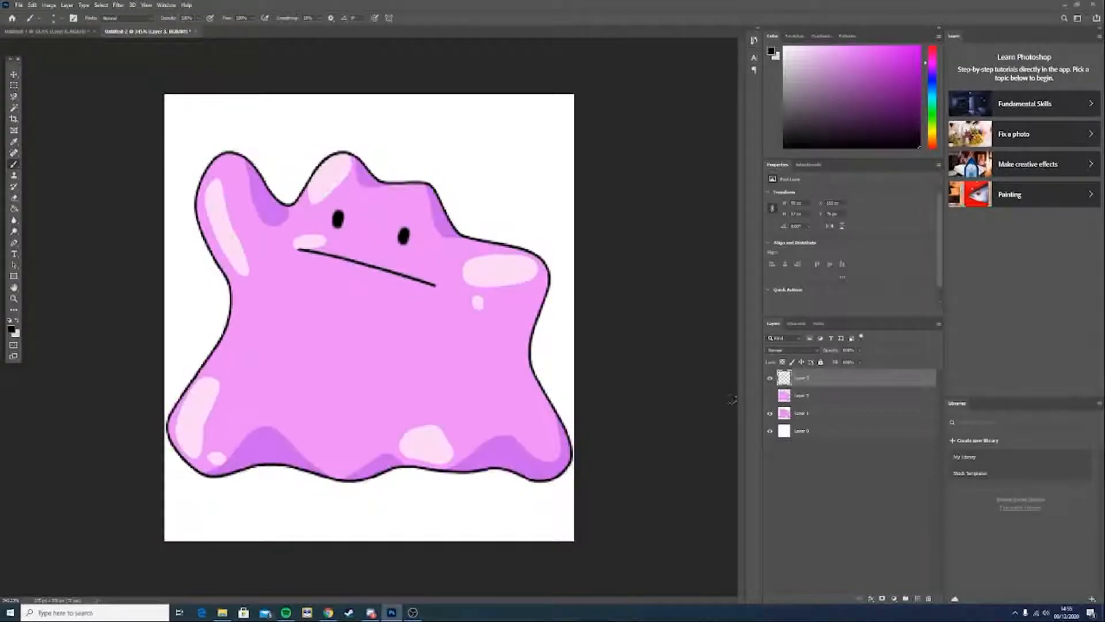
left_click(770, 397)
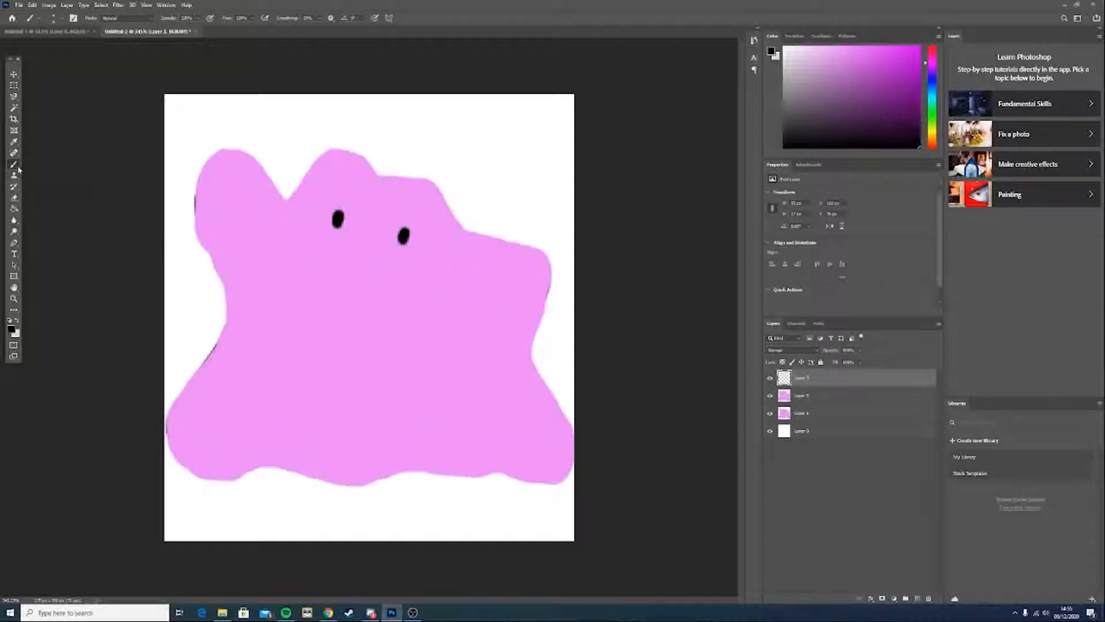
Open the smirking yellow emoji from the browser's image results and paint a similar lopsided black smile below Ditto's eyes
key("alt+Tab")
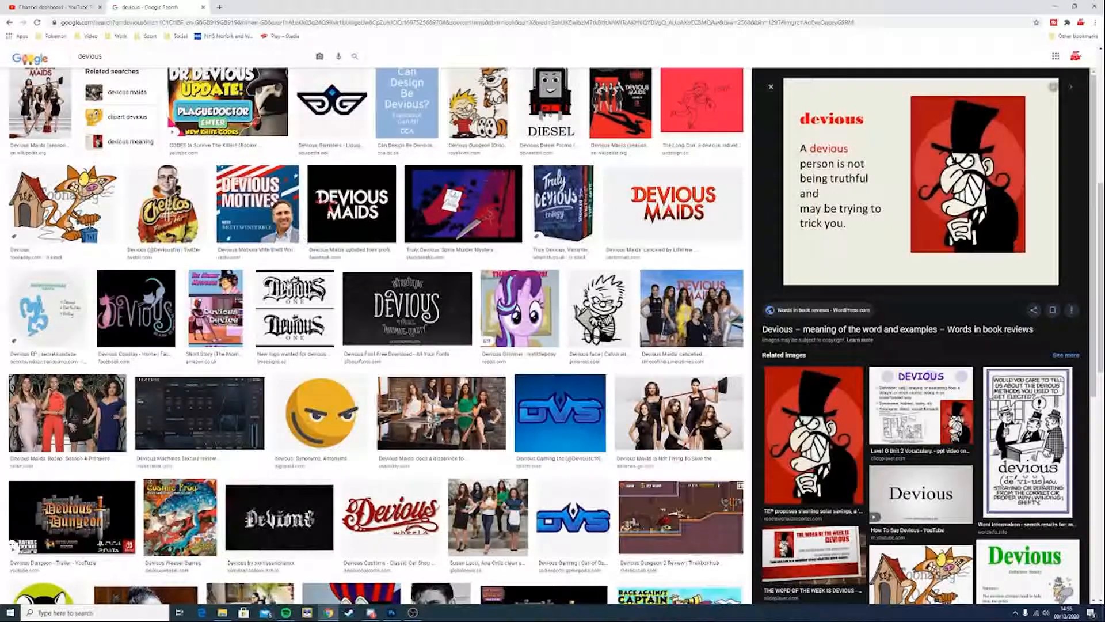
left_click(320, 413)
key("alt+Tab")
mouse_move(297, 221)
left_mouse_down()
mouse_move(312, 249)
mouse_move(361, 267)
left_mouse_up()
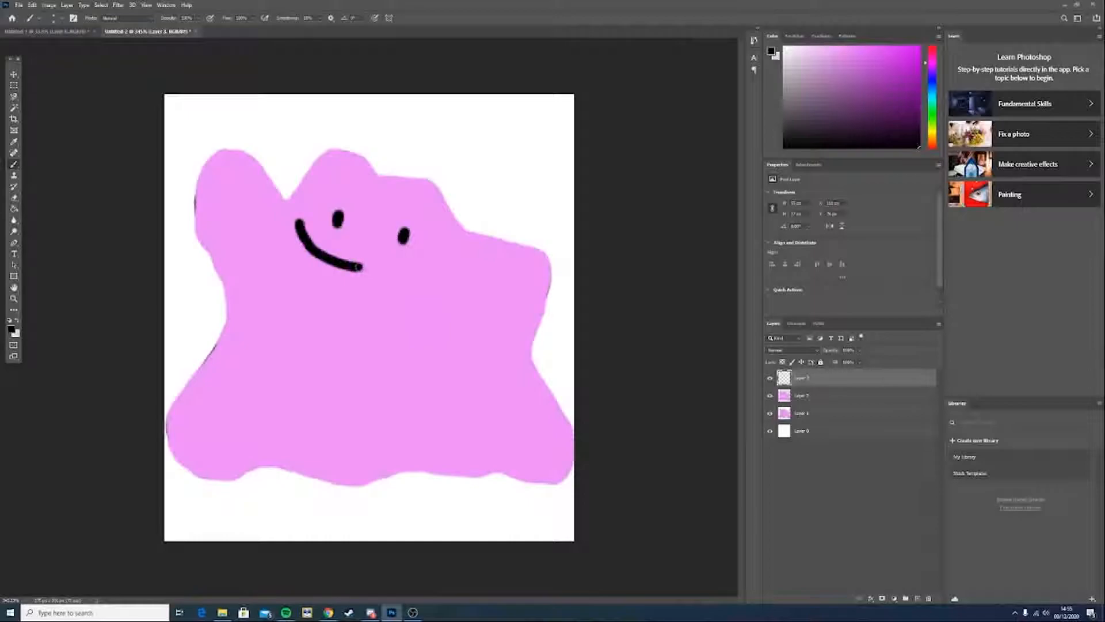
Using the emoji in the browser as reference, paint two black eyebrows slanting inward above Ditto's eyes
key("alt+Tab")
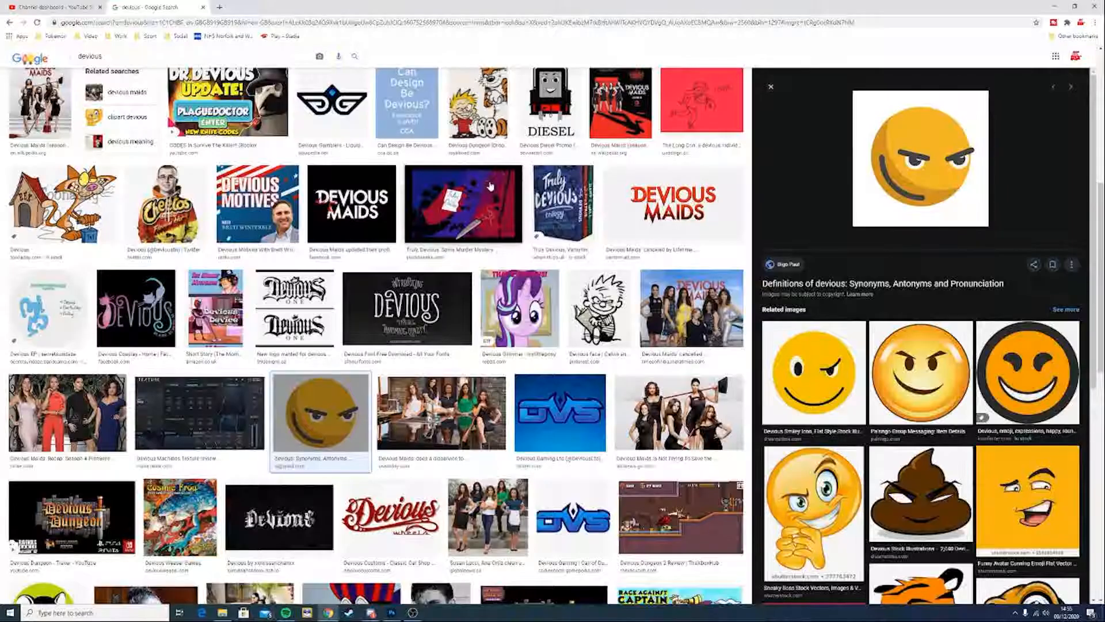
key("alt+Tab")
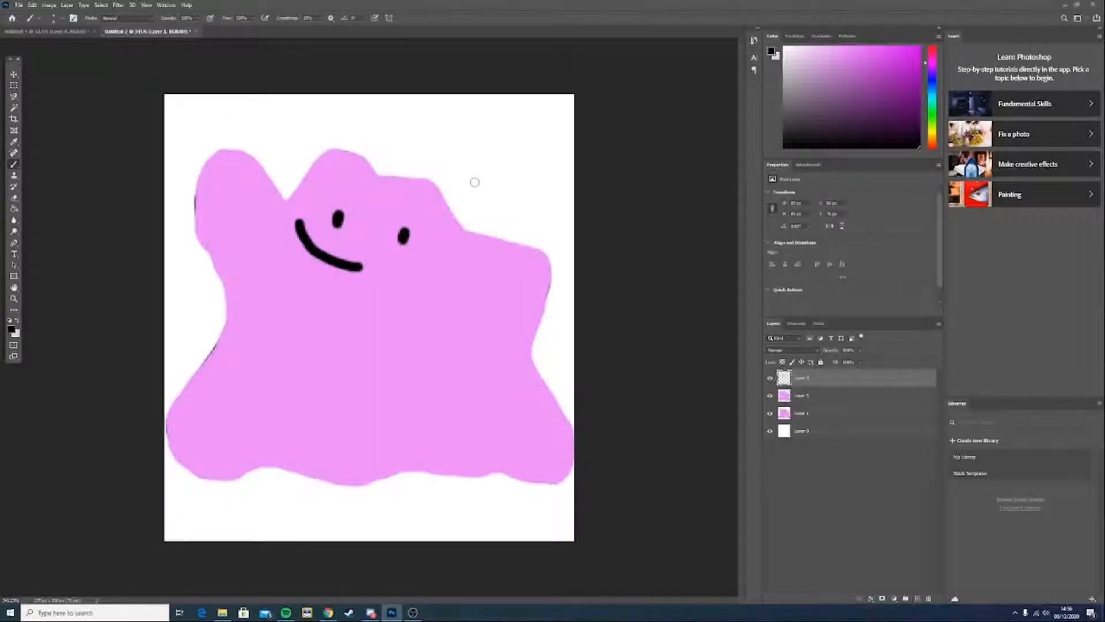
key("alt+Tab")
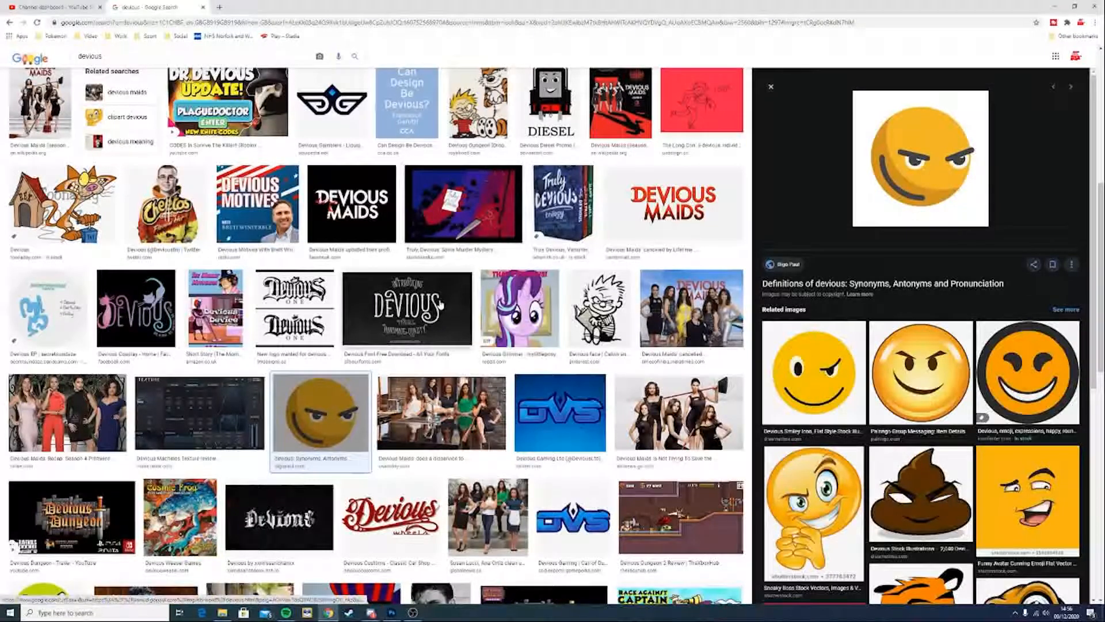
key("alt+Tab")
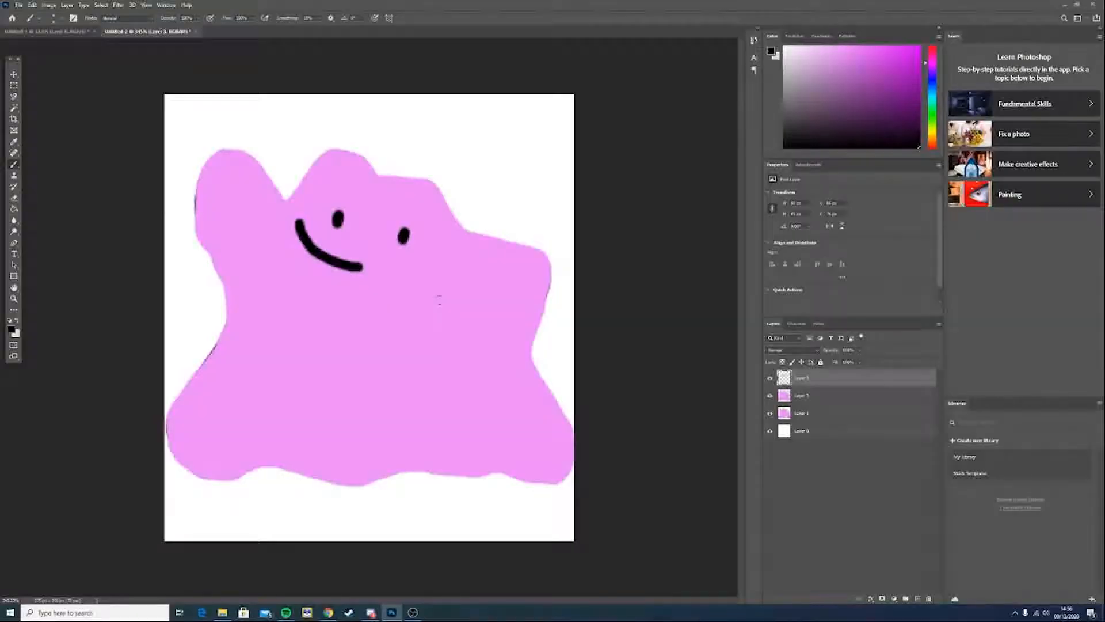
key("alt+Tab")
key("alt+Tab")
mouse_move(327, 194)
left_mouse_down()
mouse_move(402, 224)
mouse_move(424, 211)
left_mouse_up()
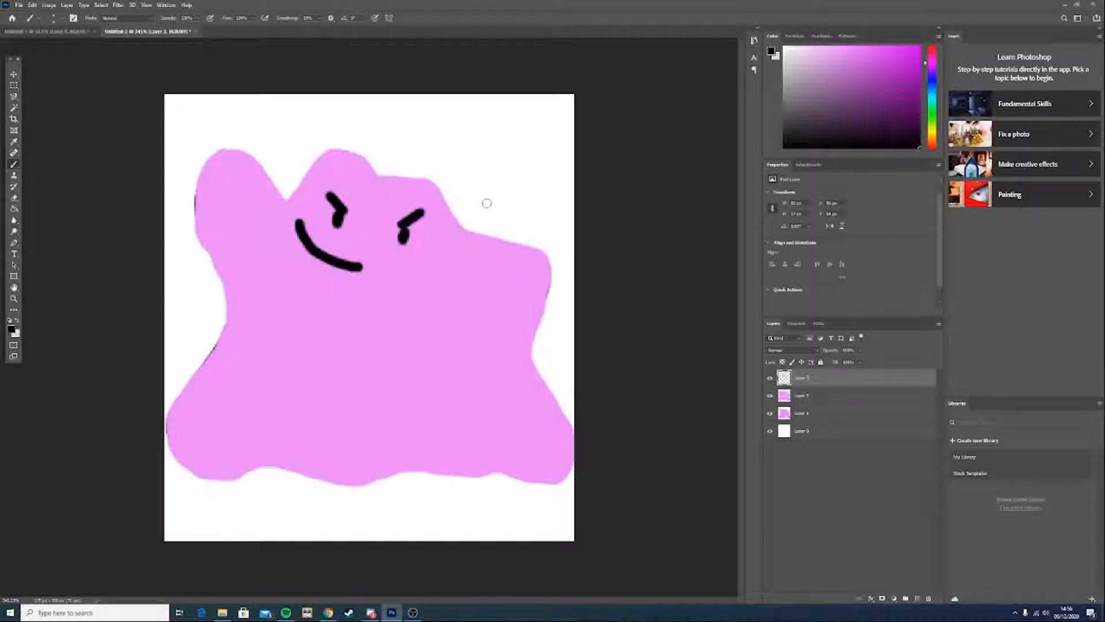
key("alt+Tab")
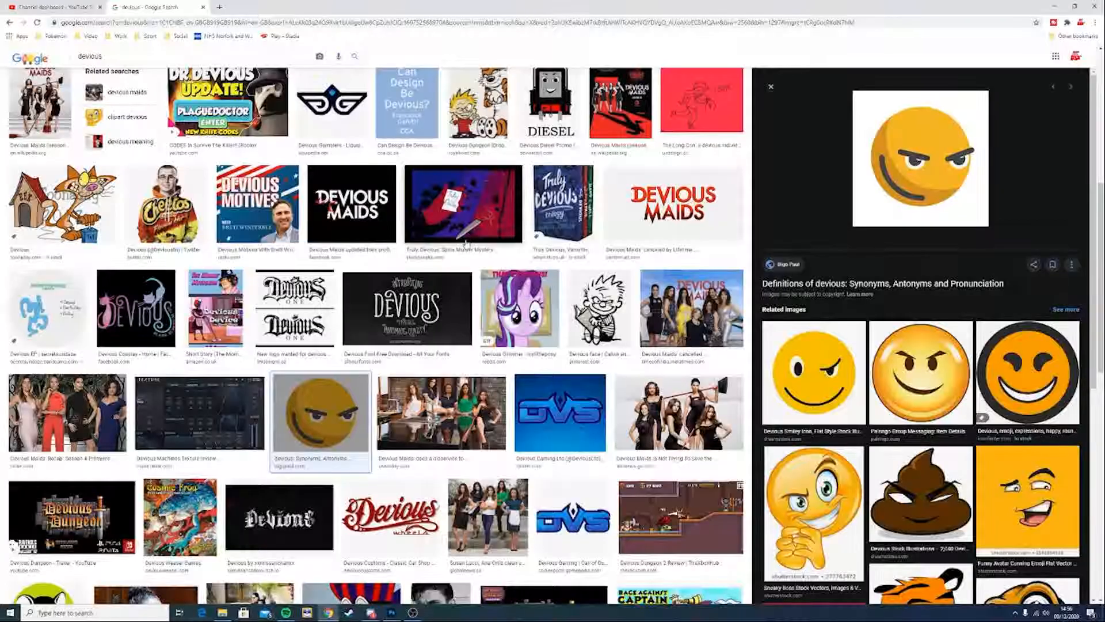
Switch to Photoshop, try black strokes beside Ditto's eyes as cheek or mouth details, and undo them
key("alt+Tab")
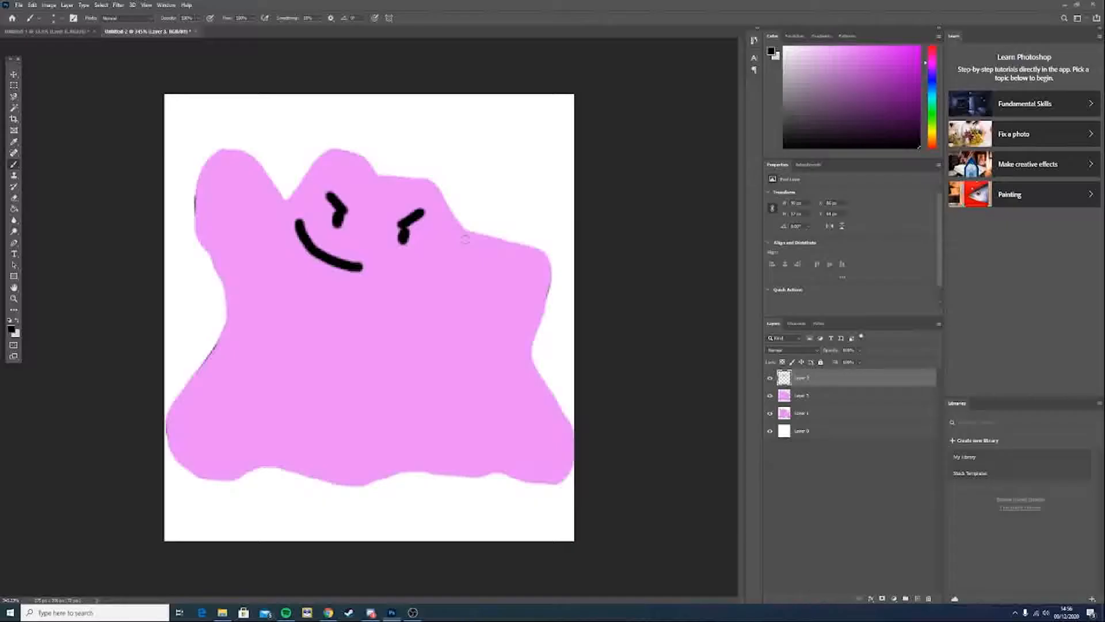
left_click_drag(325, 235, 315, 204)
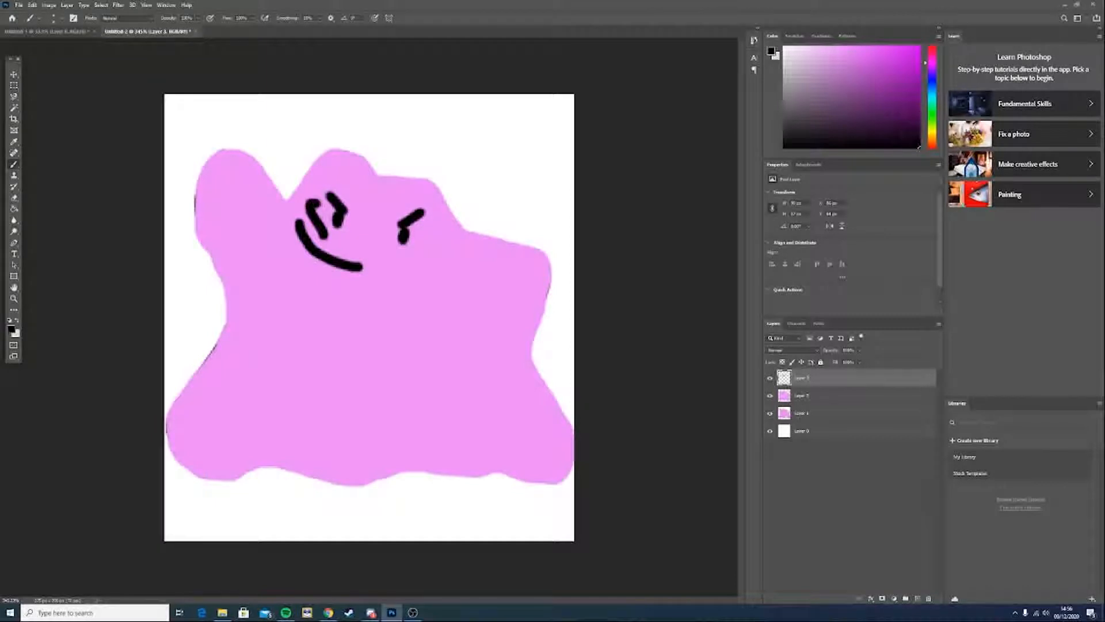
mouse_move(395, 257)
left_mouse_down()
mouse_move(428, 246)
mouse_move(419, 227)
left_mouse_up()
key("ctrl+z")
mouse_move(342, 245)
left_mouse_down()
mouse_move(368, 246)
mouse_move(372, 234)
left_mouse_up()
key("ctrl+z")
key("ctrl+z")
Look further down the devious image results in the browser for face details, and return to Photoshop
key("alt+Tab")
scroll(419, 340, "down", 4)
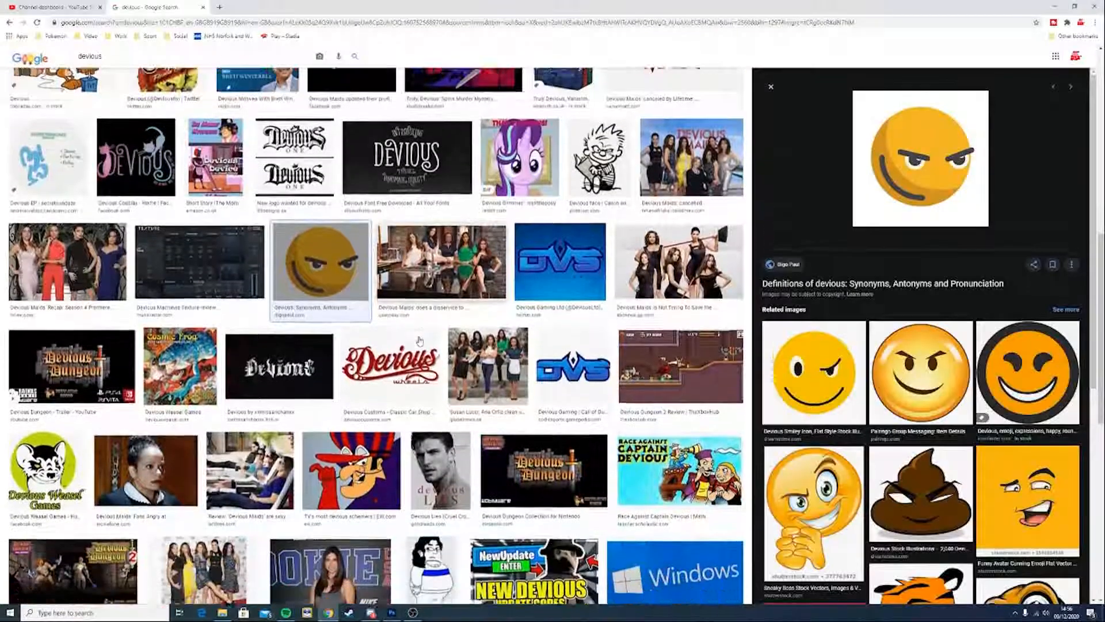
scroll(419, 340, "down", 1)
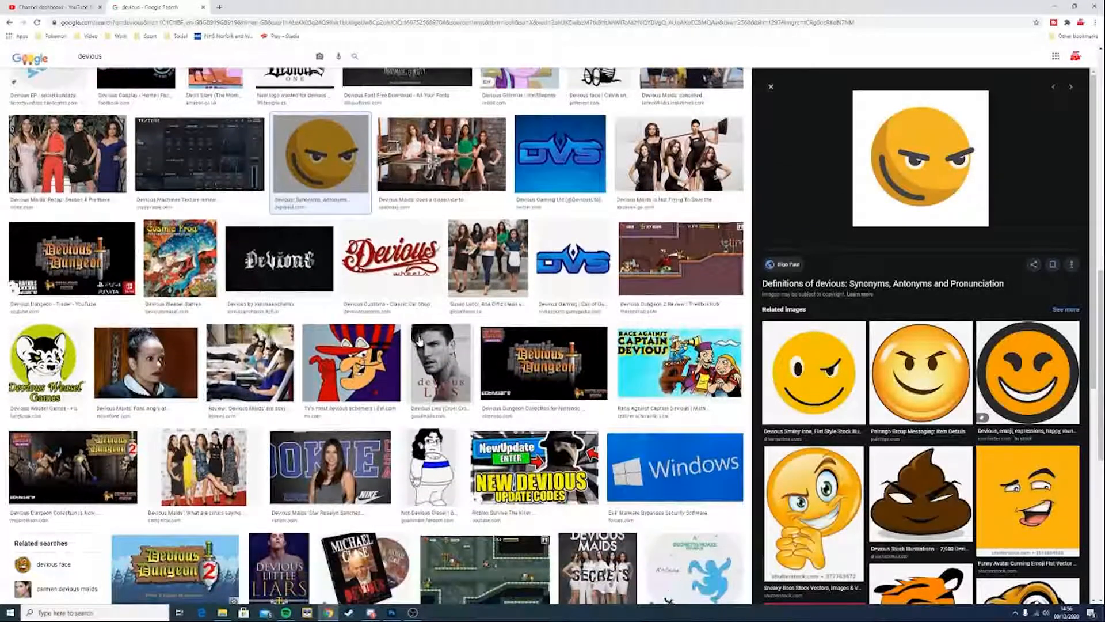
key("alt+Tab")
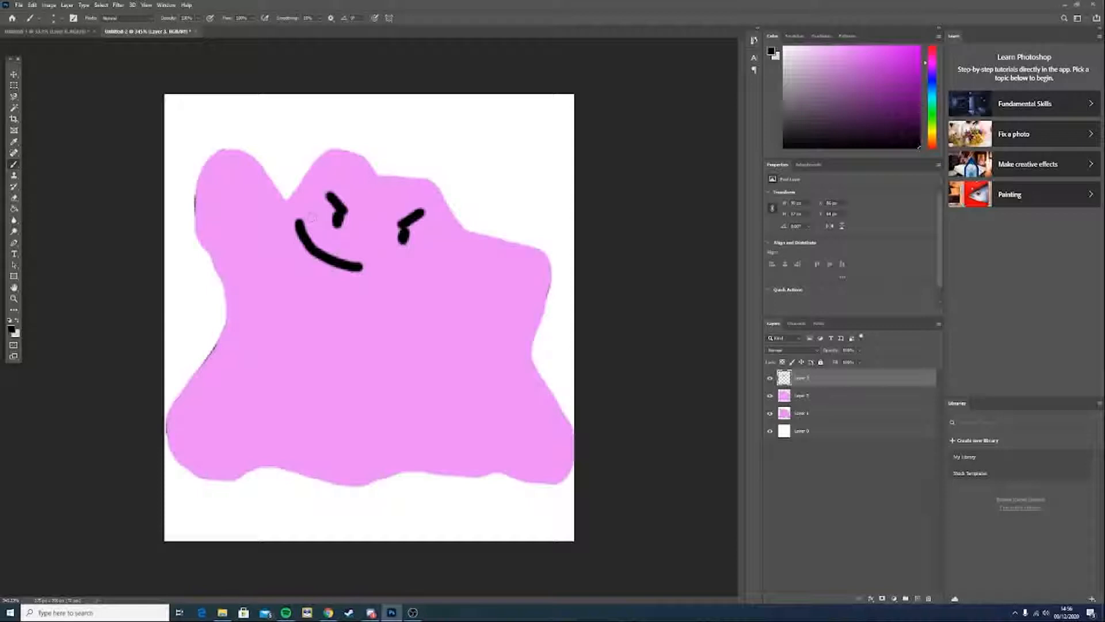
Try curved black strokes wrapping around the outer sides of both of Ditto's eyes, and undo them
mouse_move(398, 254)
left_mouse_down()
mouse_move(418, 254)
mouse_move(427, 231)
left_mouse_up()
mouse_move(337, 244)
left_mouse_down()
mouse_move(305, 211)
mouse_move(316, 200)
mouse_move(324, 215)
left_mouse_up()
mouse_move(428, 233)
left_mouse_down()
mouse_move(425, 219)
mouse_move(415, 228)
mouse_move(427, 230)
left_mouse_up()
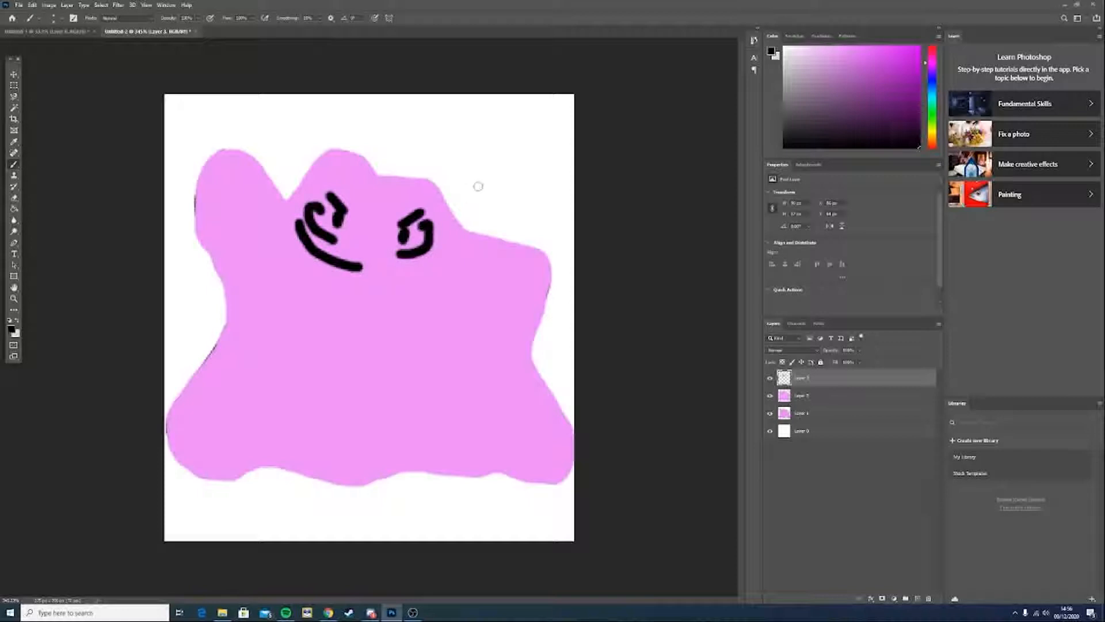
key("ctrl+z")
key("ctrl+z")
key("ctrl+z")
key("ctrl+z")
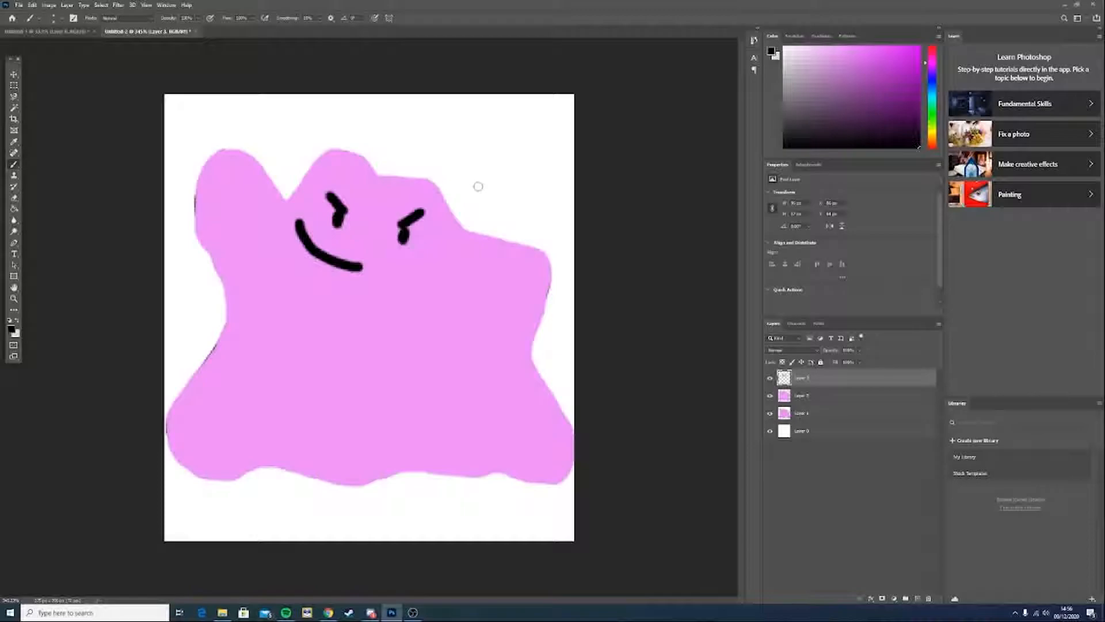
Switch to the browser and look through more of the devious image results for a face reference
key("alt+Tab")
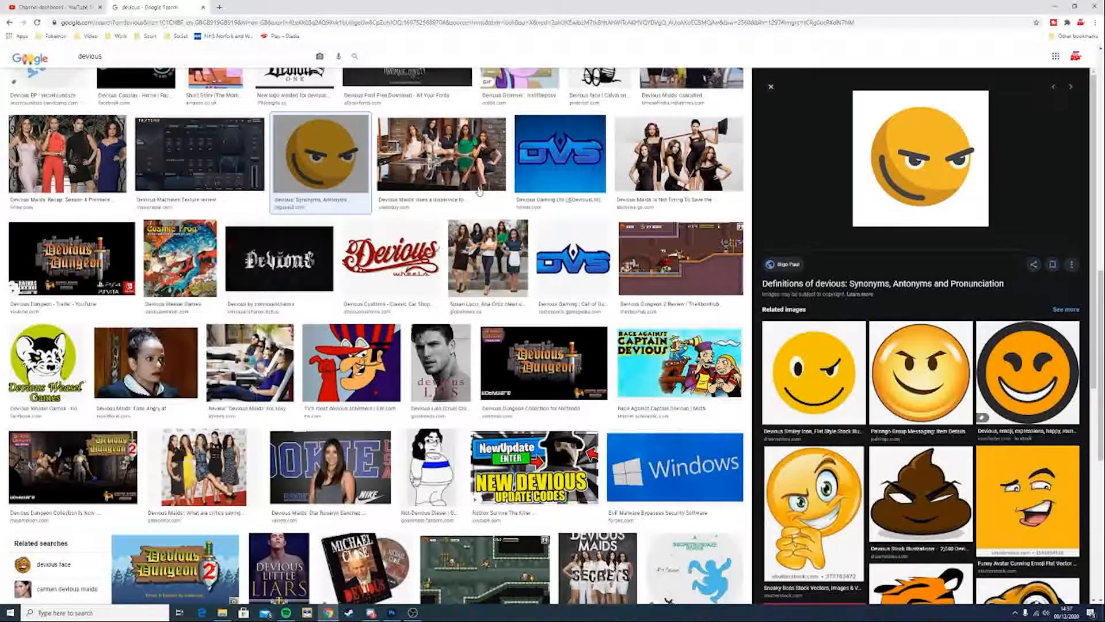
scroll(406, 316, "down", 5)
scroll(406, 316, "down", 3)
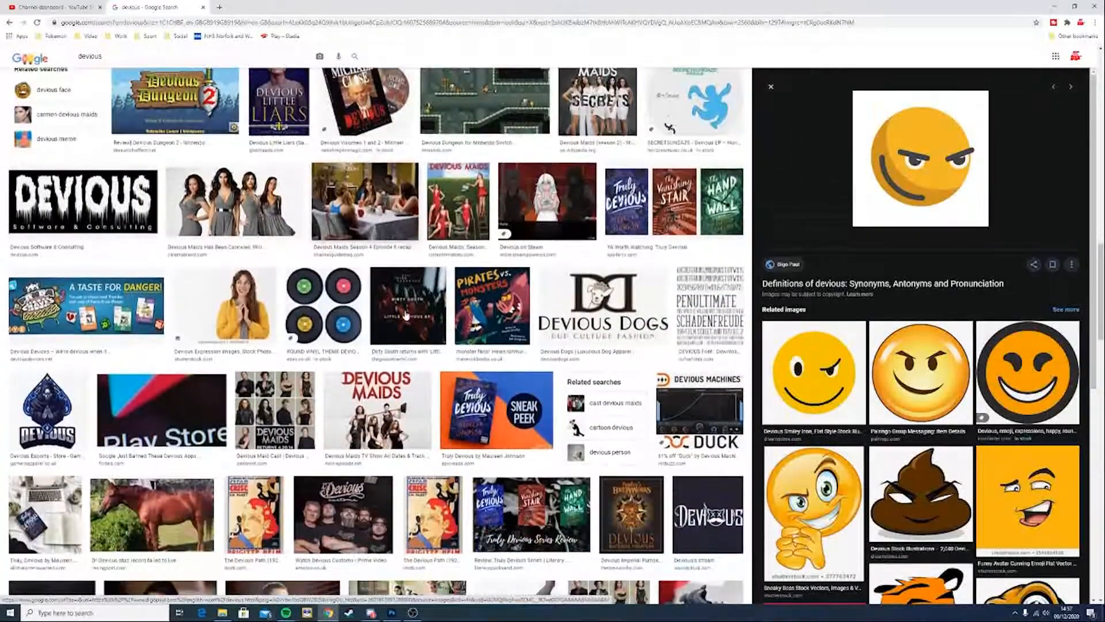
scroll(405, 315, "down", 5)
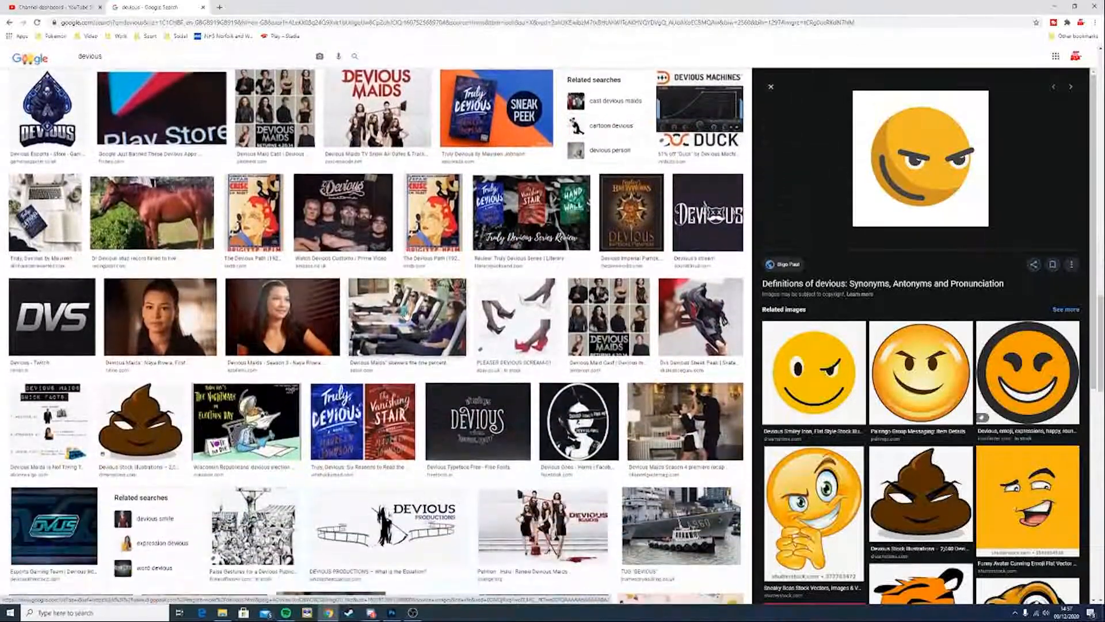
scroll(406, 316, "down", 1)
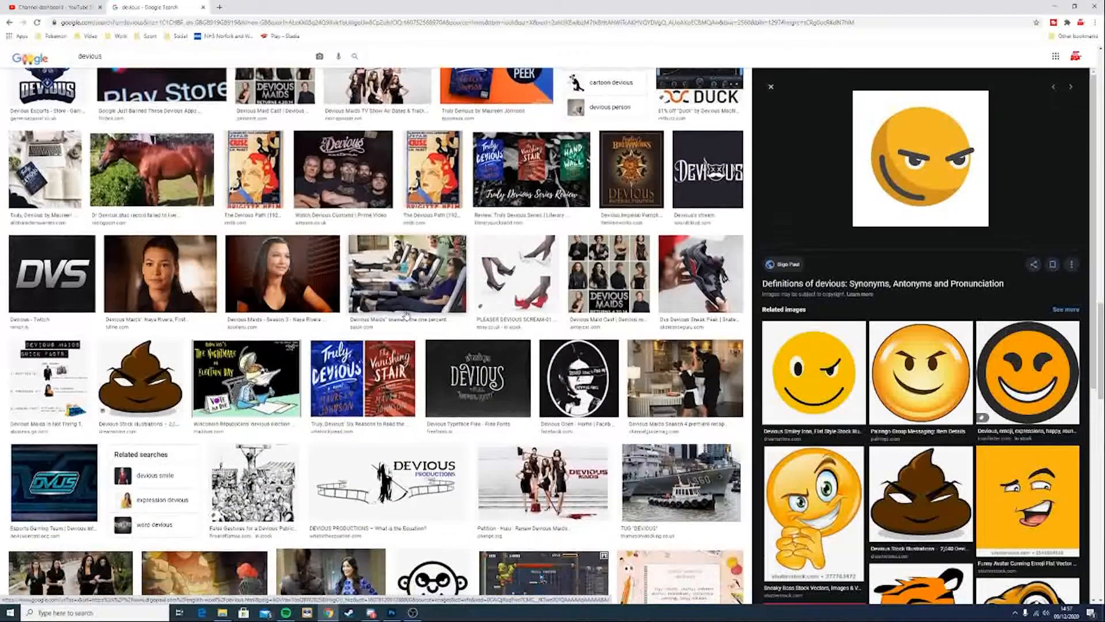
scroll(406, 316, "up", 9)
scroll(406, 316, "up", 15)
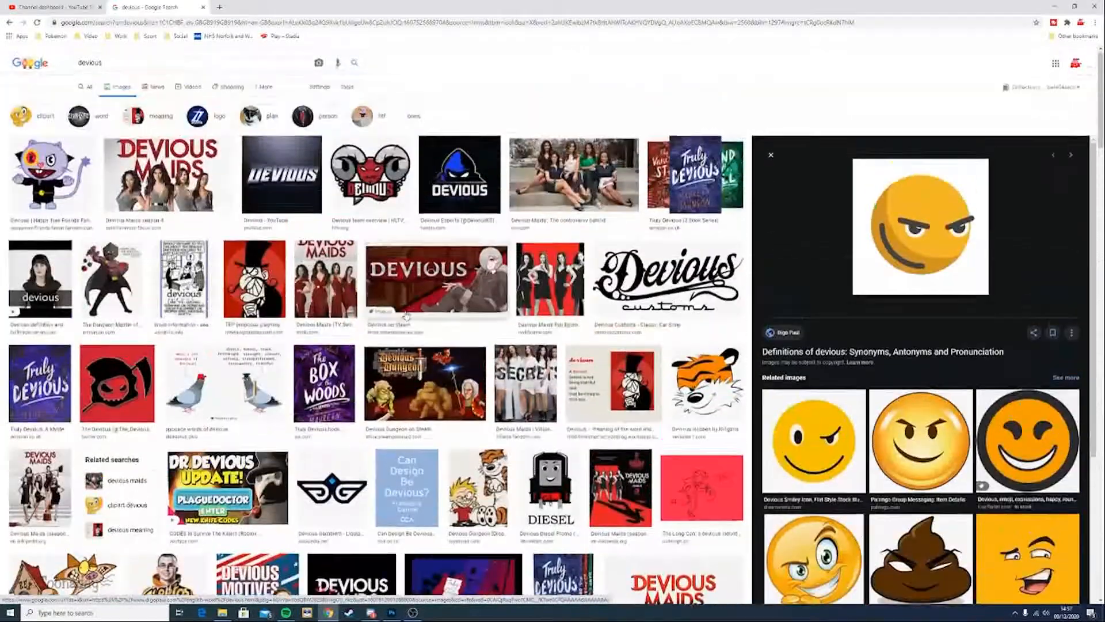
Preview the Happy Tree Friends character, the horned Devious team logo and the top-hatted villain, comparing them with the Ditto drawing in Photoshop
left_click(51, 170)
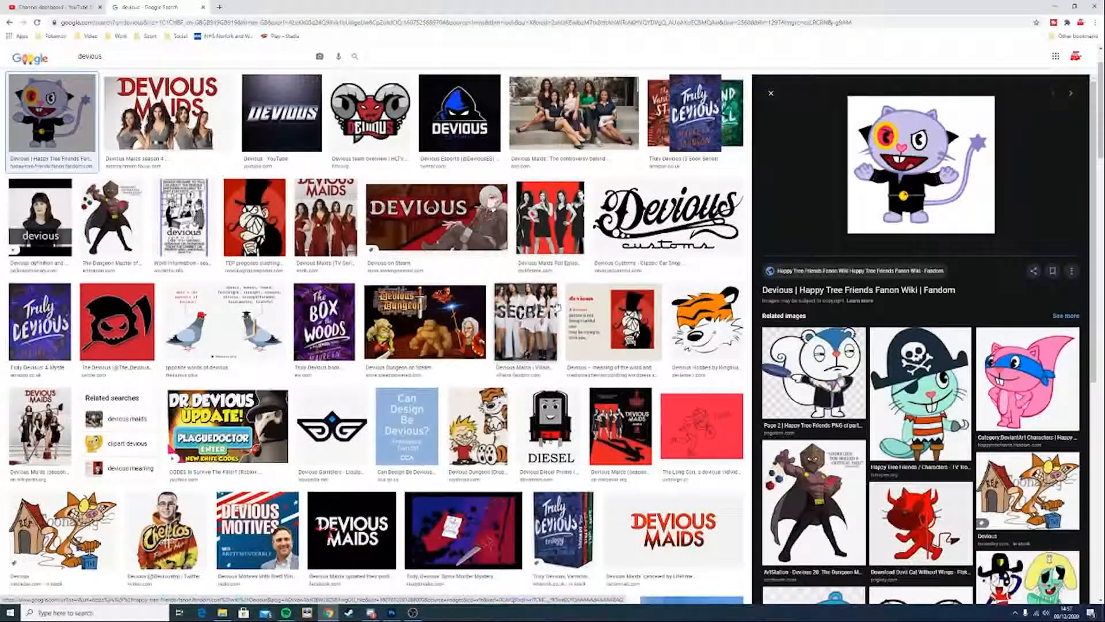
left_click(370, 115)
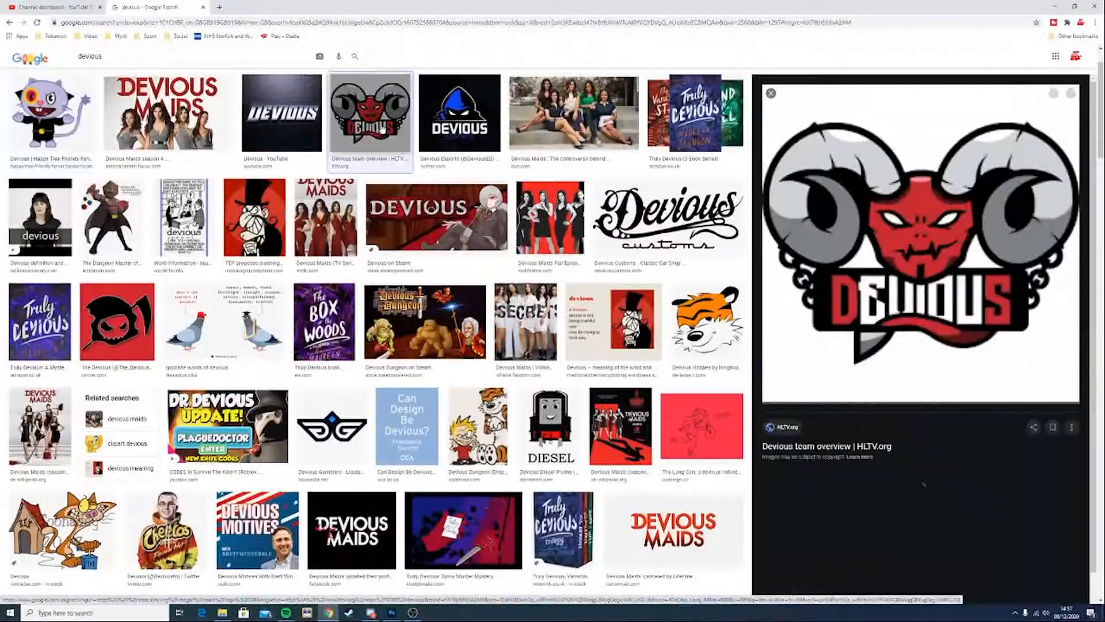
key("alt+Tab")
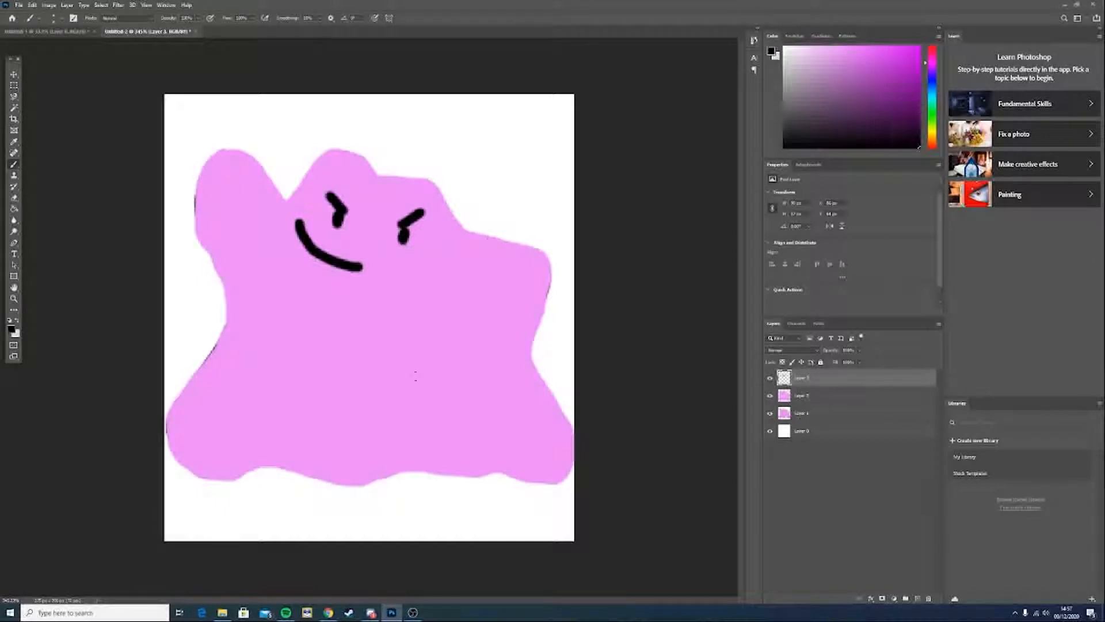
key("alt+Tab")
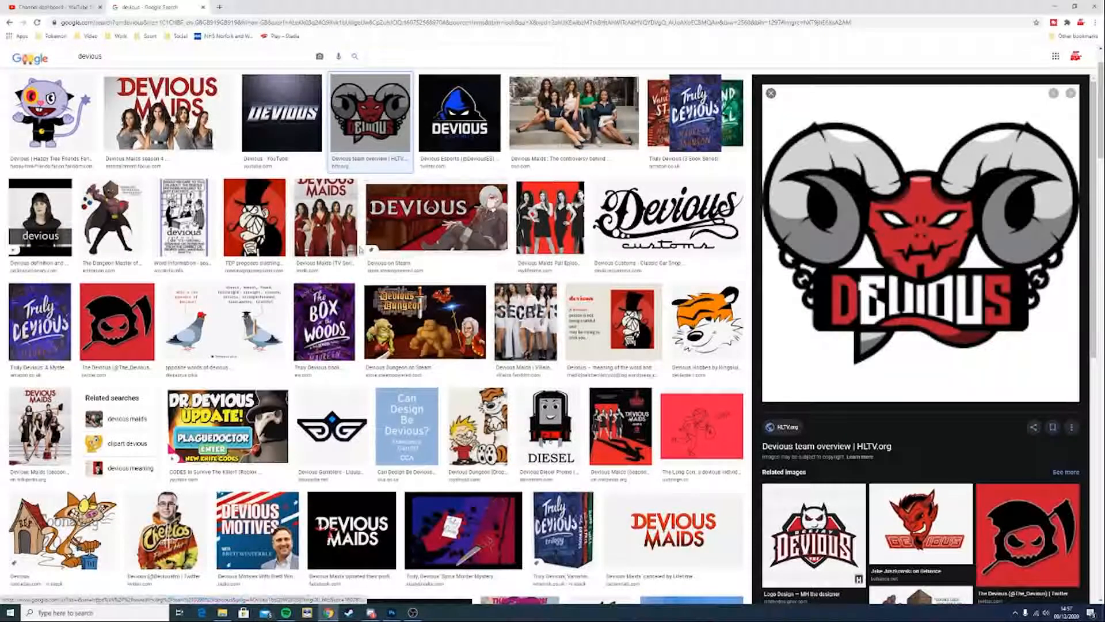
left_click(613, 322)
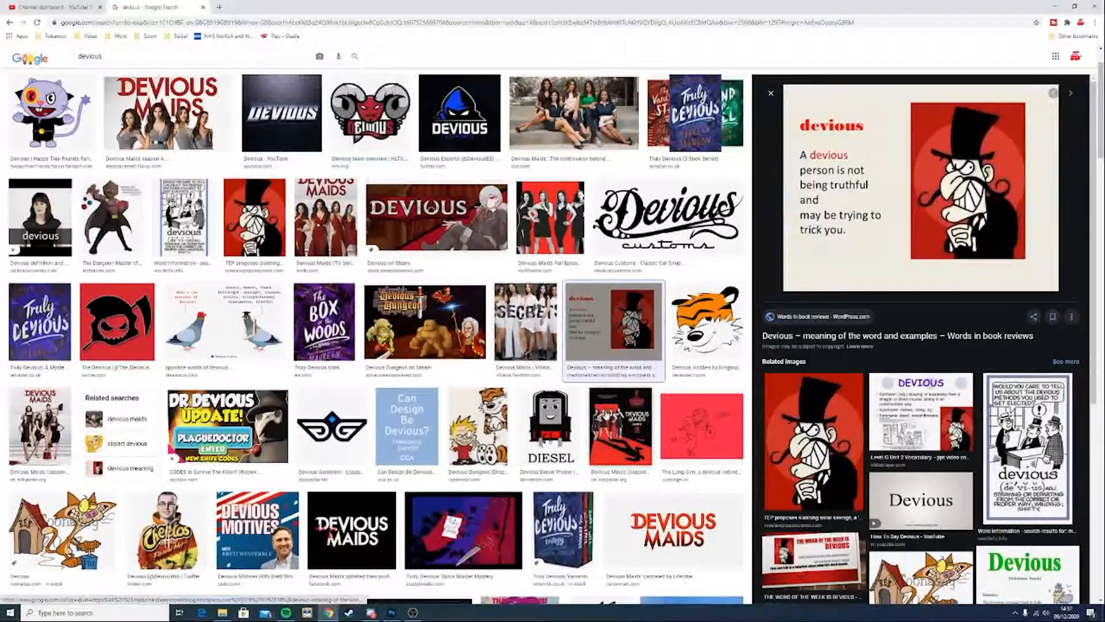
key("alt+Tab")
key("alt+Tab")
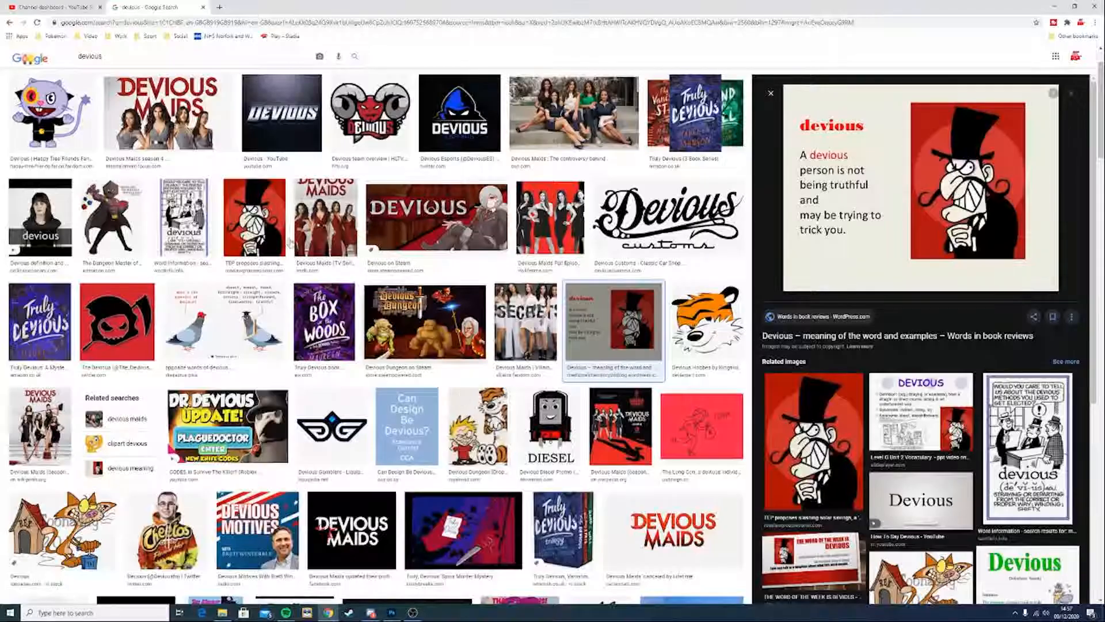
Search Google Images for "pokemon trick"
double_click(117, 63)
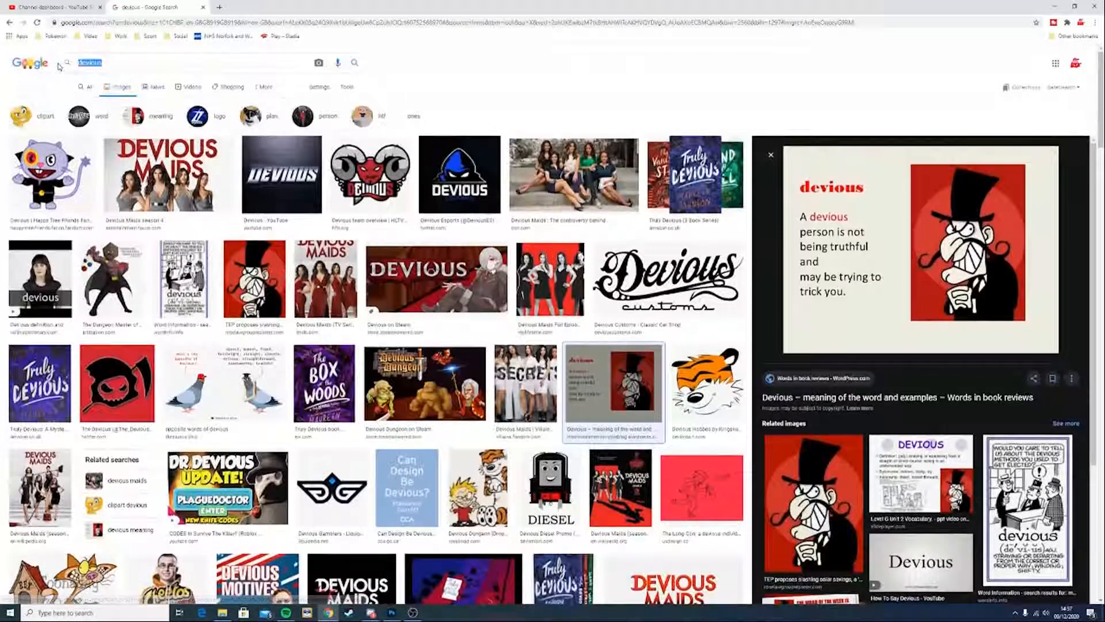
type("pokemon trick")
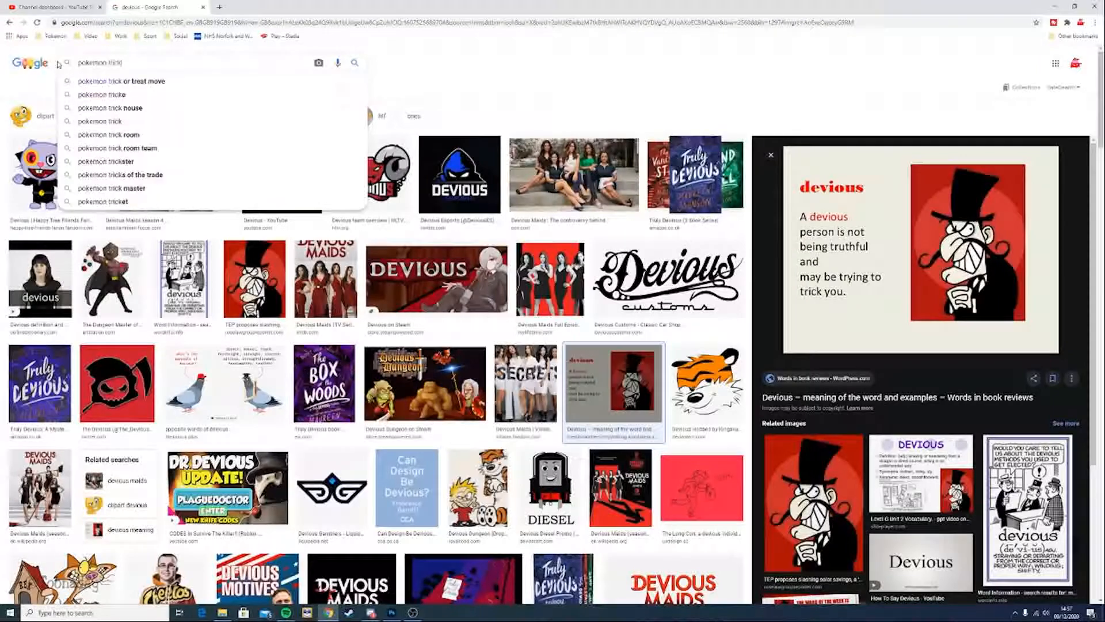
key("Return")
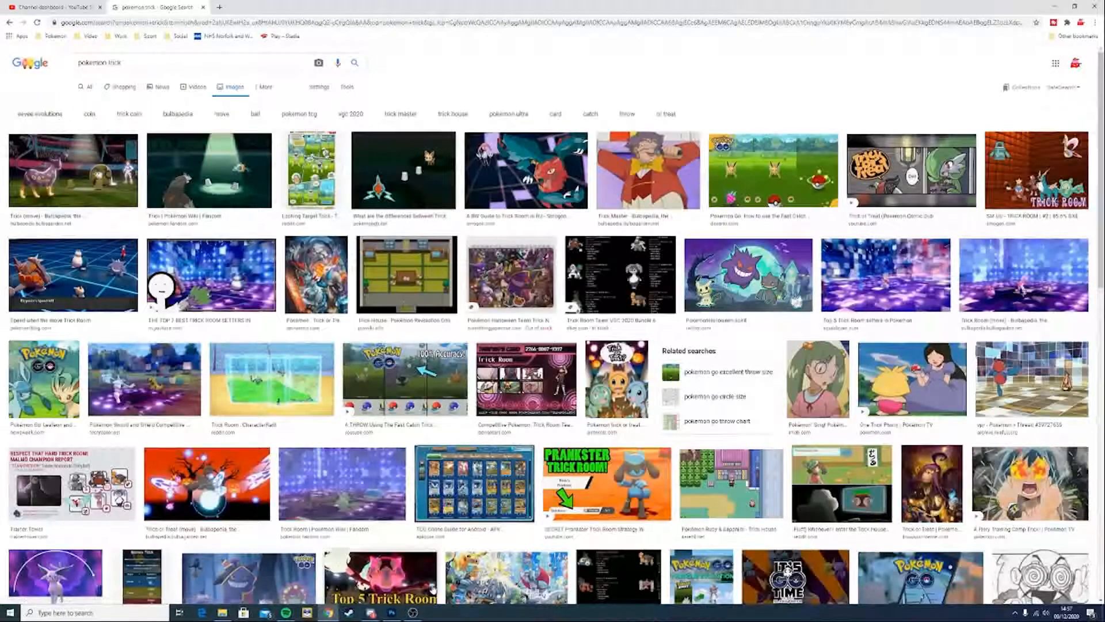
left_click(412, 613)
left_click(412, 613)
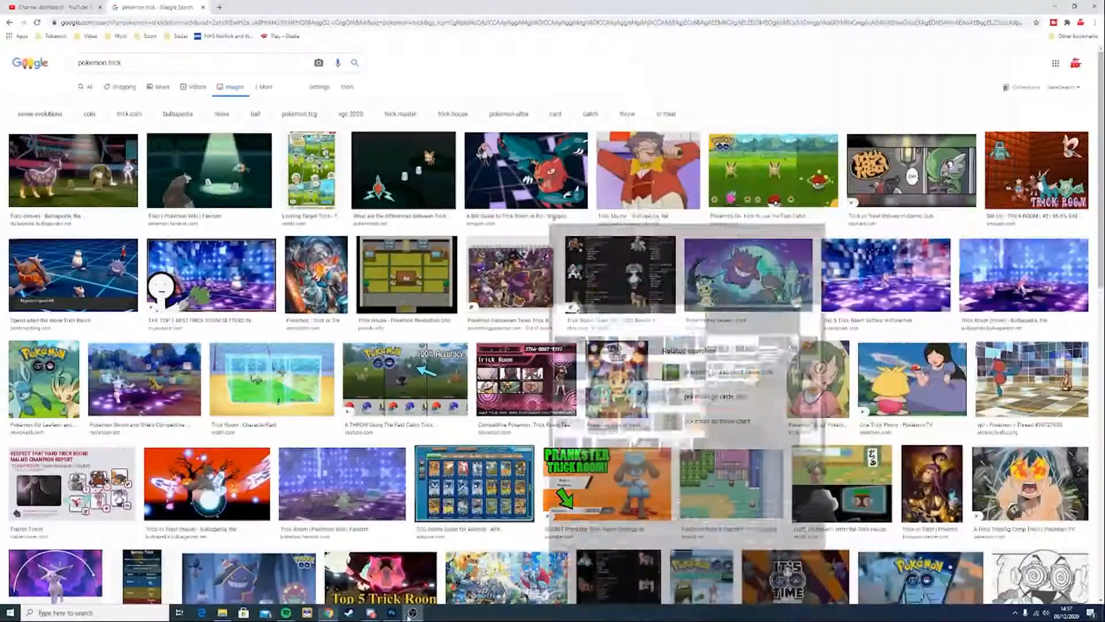
left_click(387, 614)
left_click(385, 615)
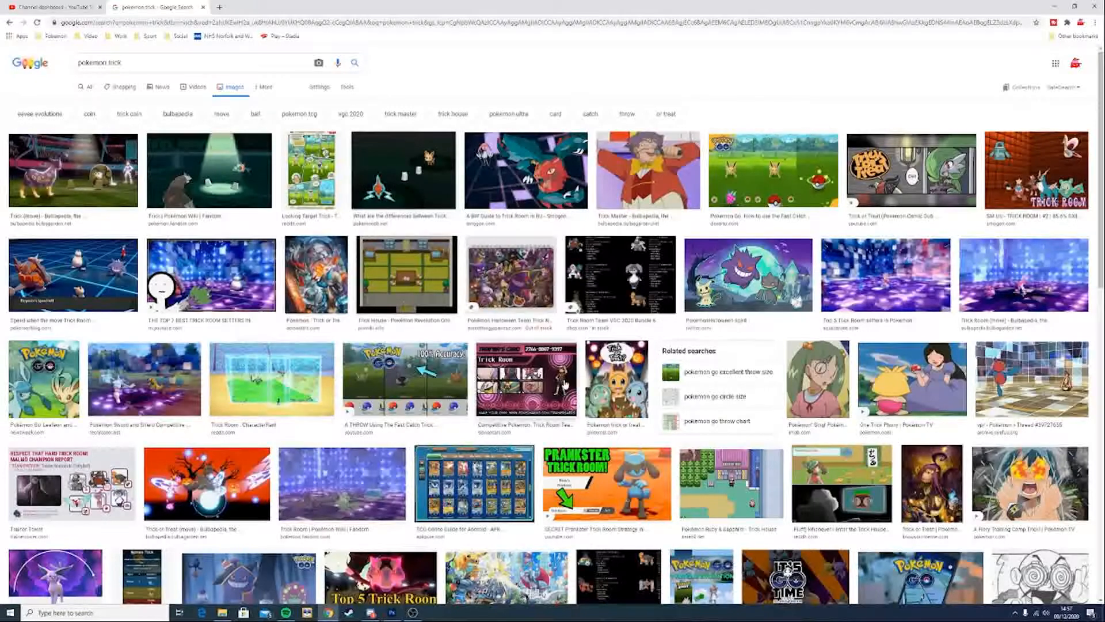
Look down the "pokemon trick" image results, and return to Photoshop
scroll(518, 374, "down", 3)
scroll(568, 387, "down", 2)
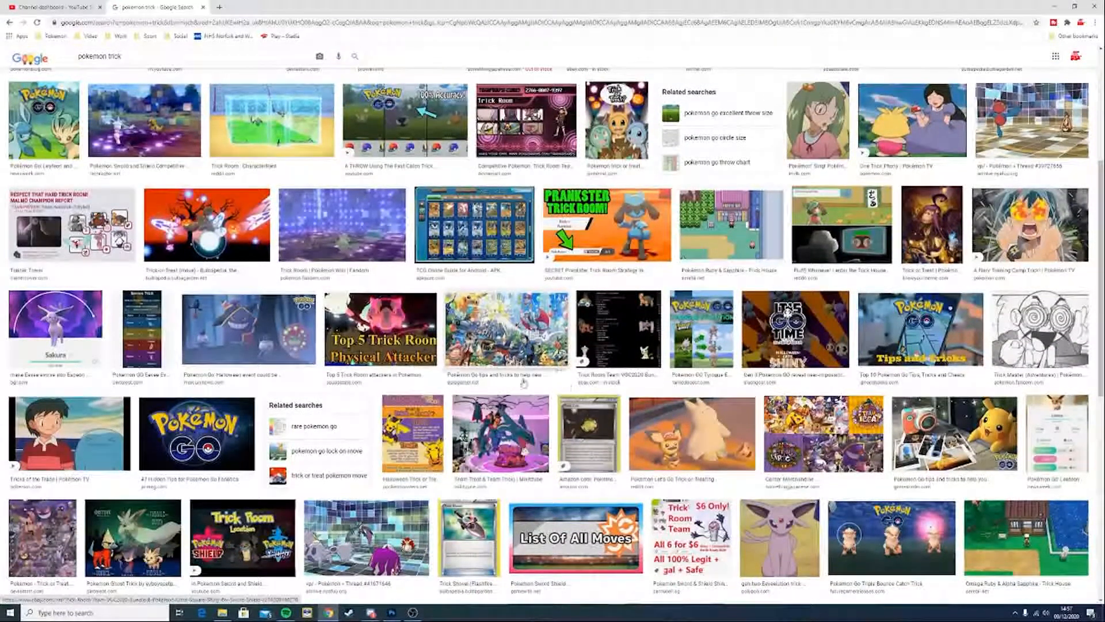
left_click(401, 610)
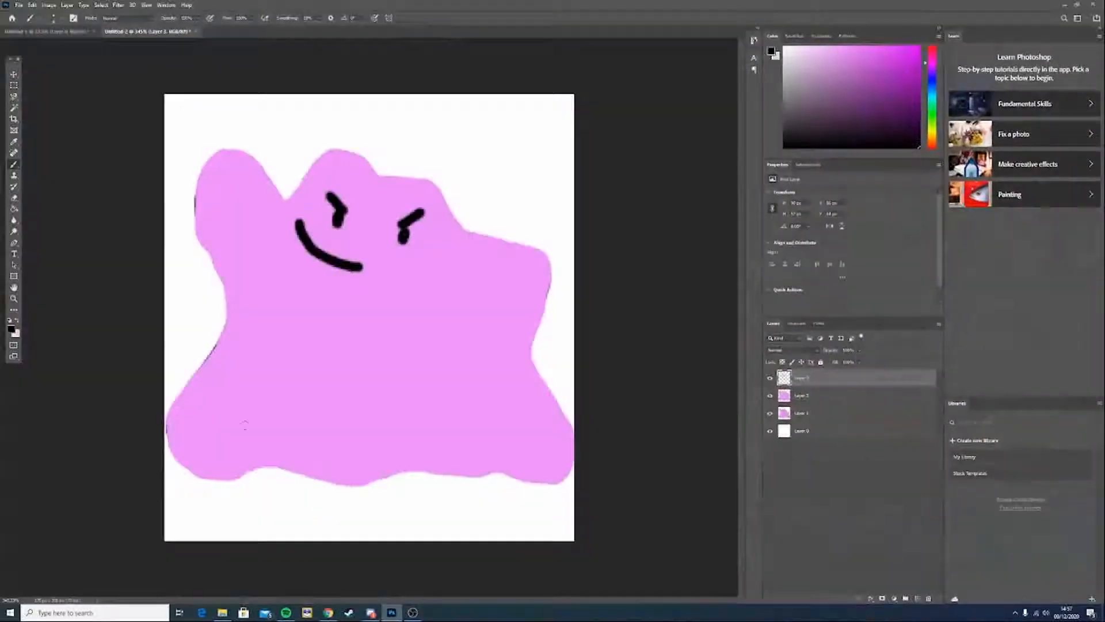
Hide the traced layer beneath the pink body, and link the face layer with the body layer
left_click(771, 413)
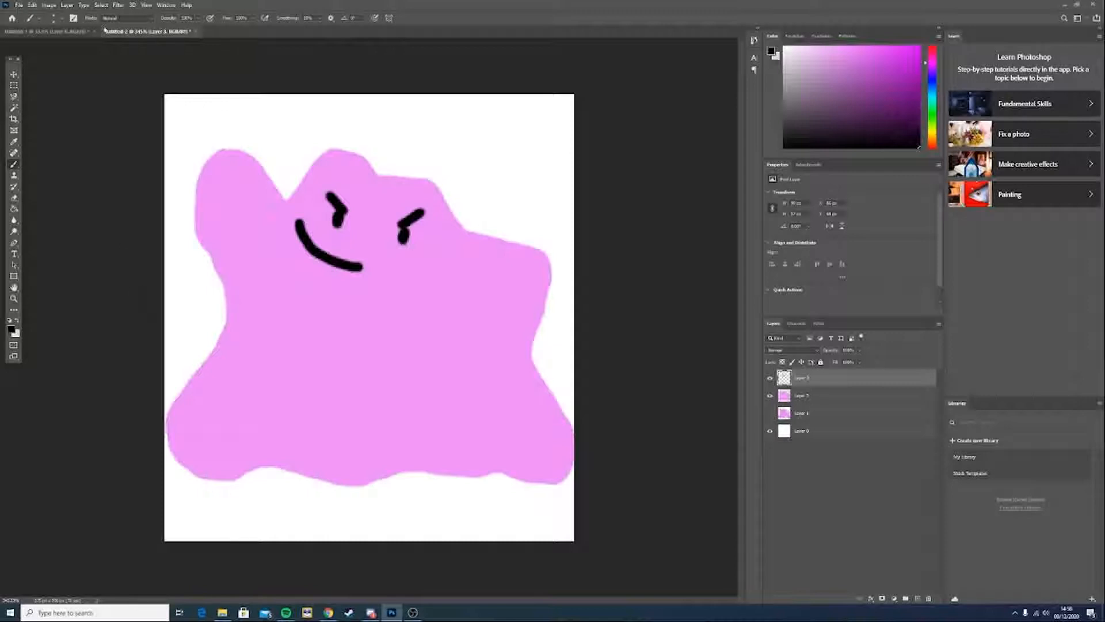
left_click(73, 31)
left_click(133, 31)
left_click(818, 396, "shift")
right_click(818, 397)
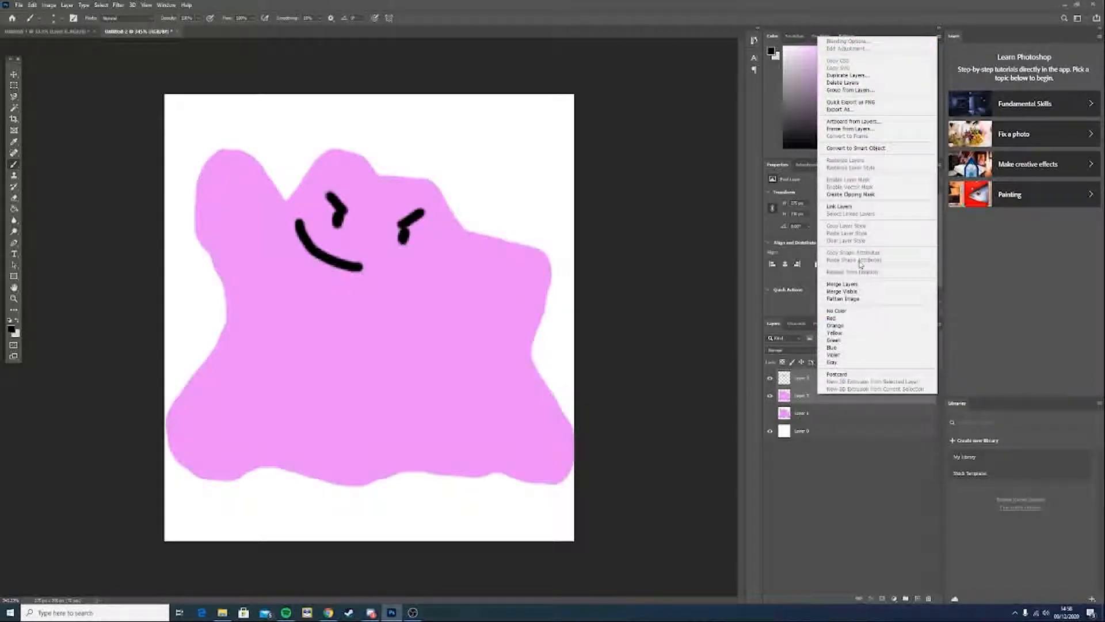
left_click(840, 207)
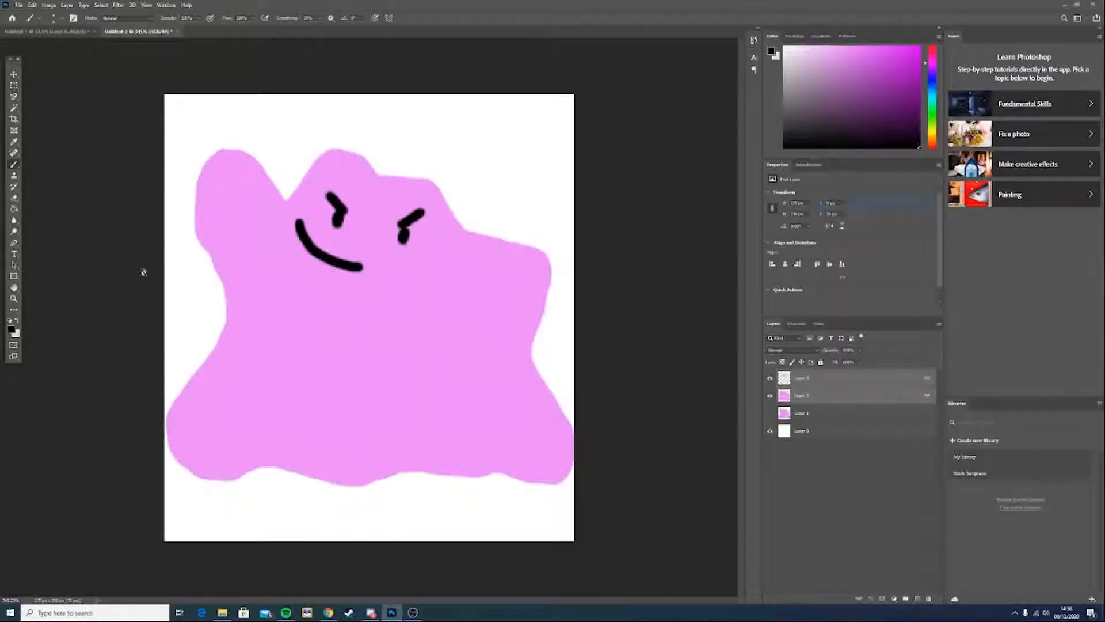
Transfer the linked face and body layers into the Untitled-1 document, enlarge them with Free Transform, and place Ditto slightly above the page's centre
left_click(14, 74)
left_click_drag(323, 294, 235, 227)
key("ctrl+t")
left_click(18, 75)
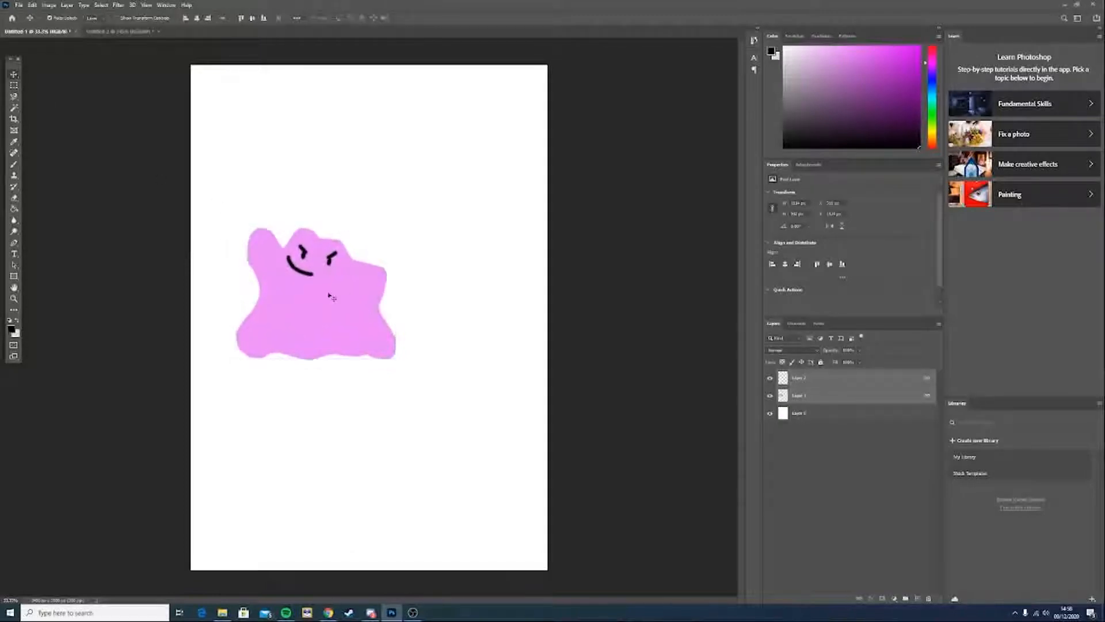
left_click_drag(332, 297, 373, 320)
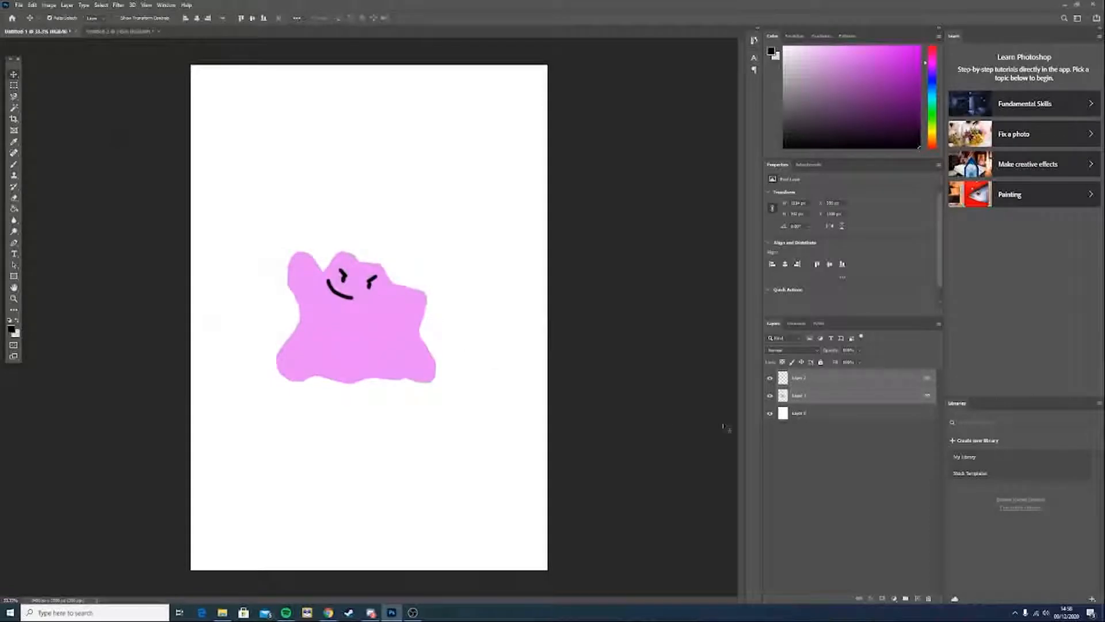
Convert the linked face and body layers into one smart object and name its layer "Ditto"
right_click(845, 395)
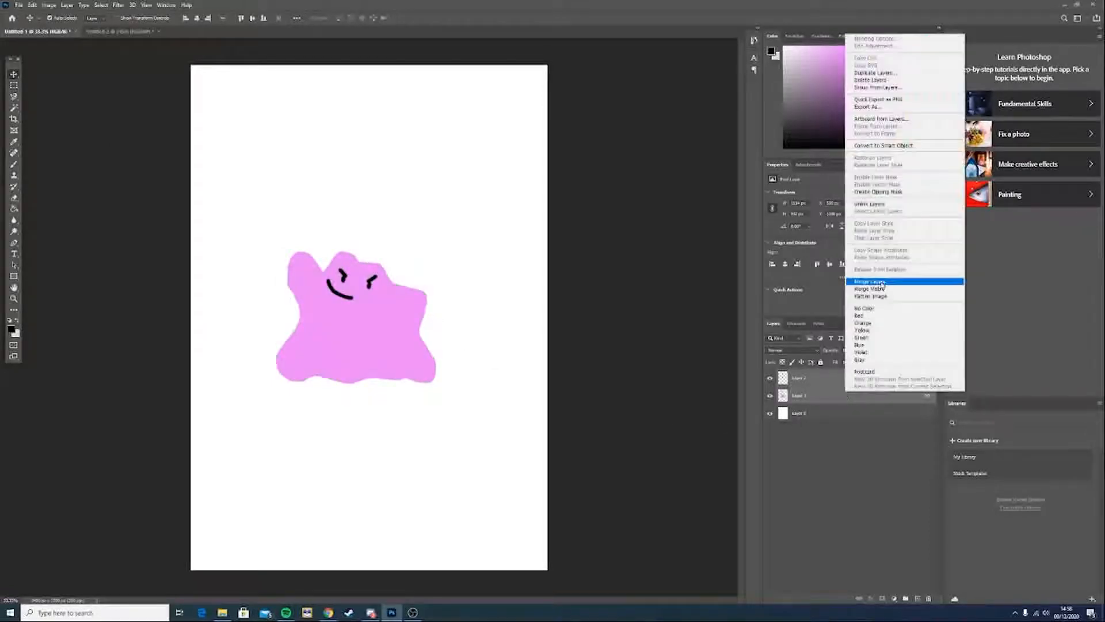
left_click(878, 148)
double_click(799, 378)
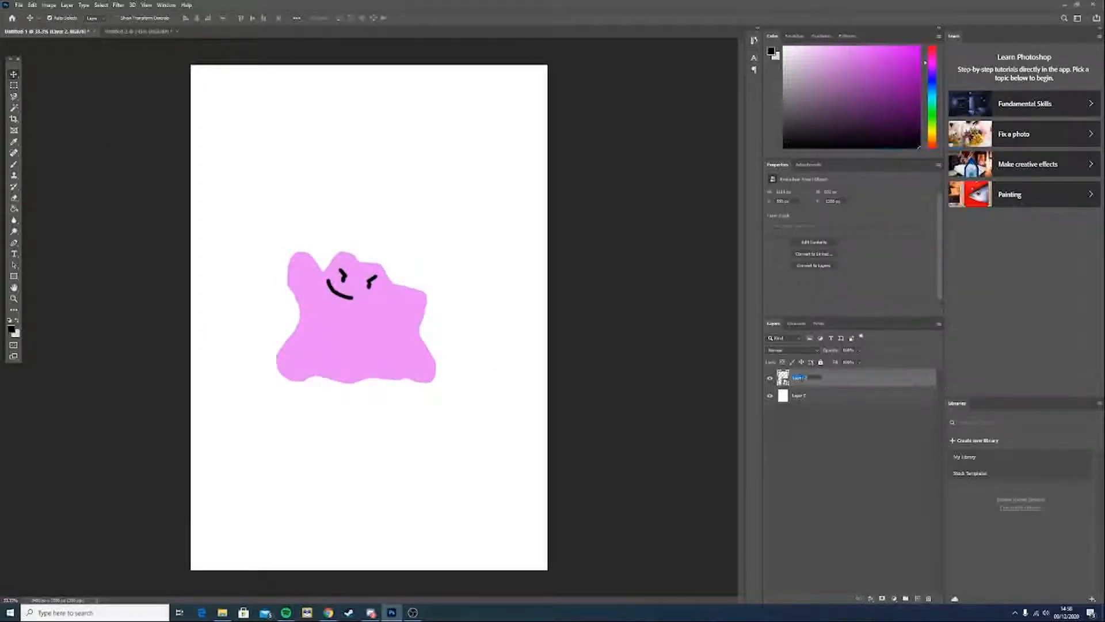
type("Ditto")
key("Return")
Switch to the browser and preview the Pokémon Wiki's Trick image from the "pokemon trick" results
key("alt+Tab")
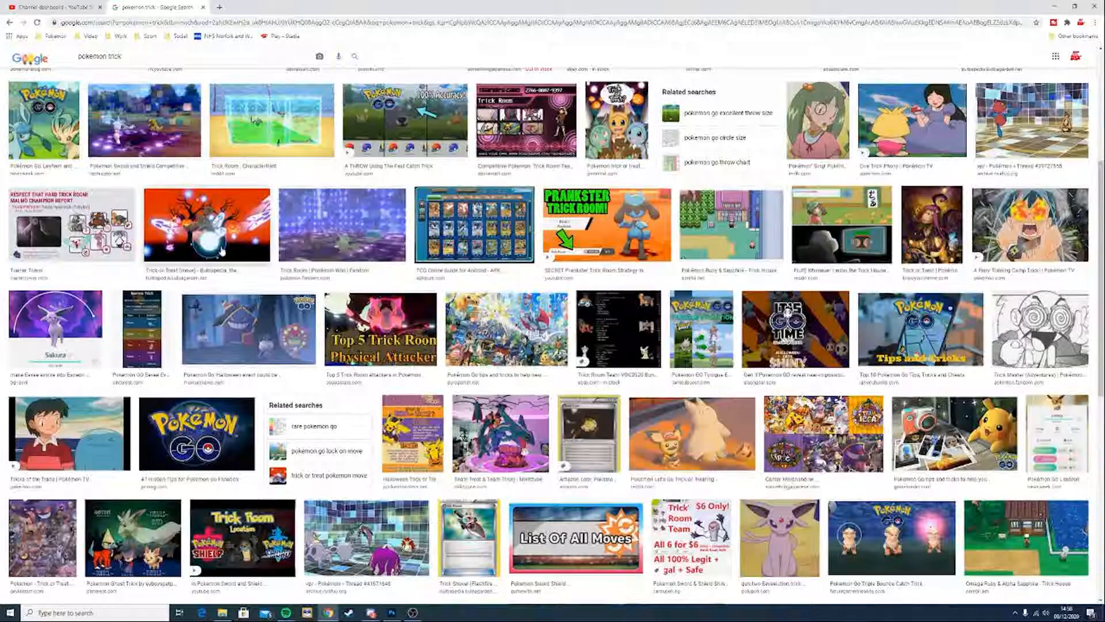
scroll(103, 135, "up", 5)
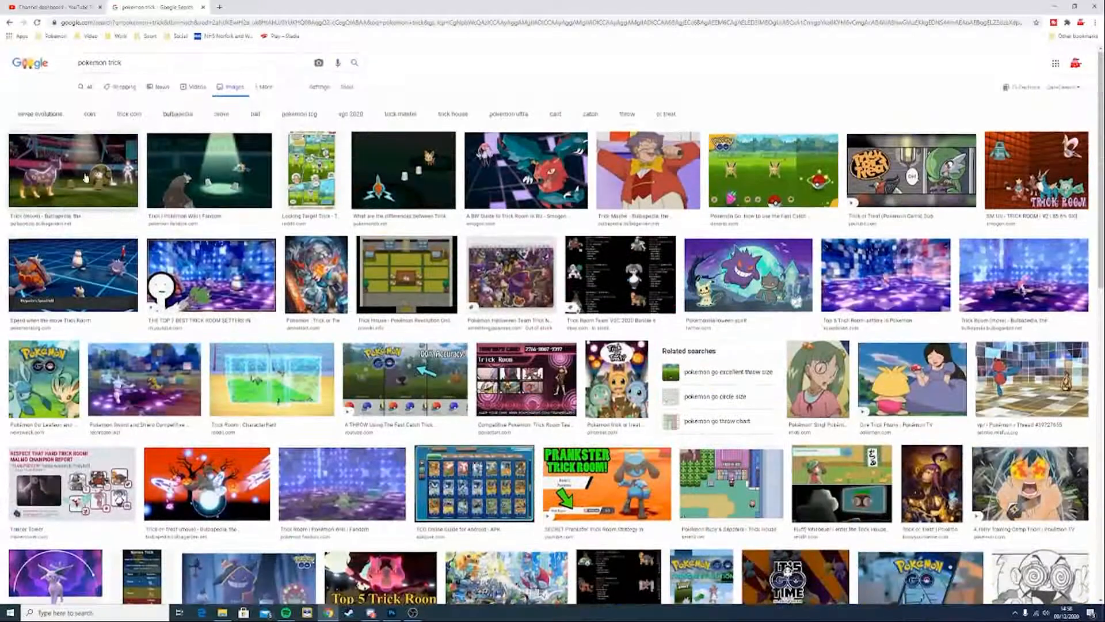
left_click(225, 187)
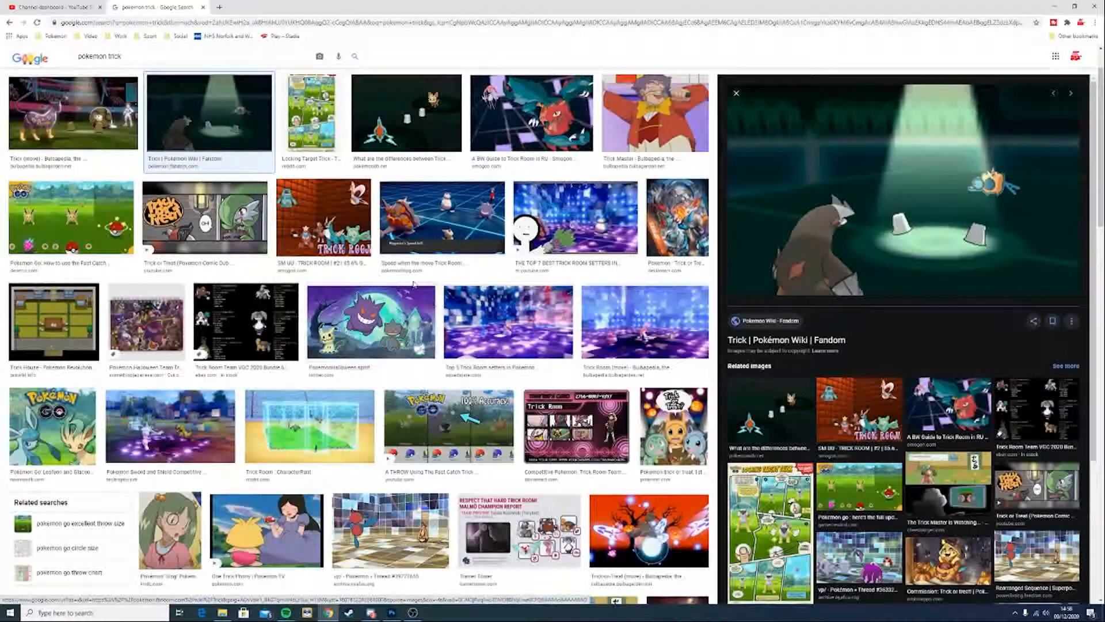
Preview Bulbapedia's Trick (move) image from the "pokemon trick" results
left_click(224, 122)
left_click(225, 123)
key("Left")
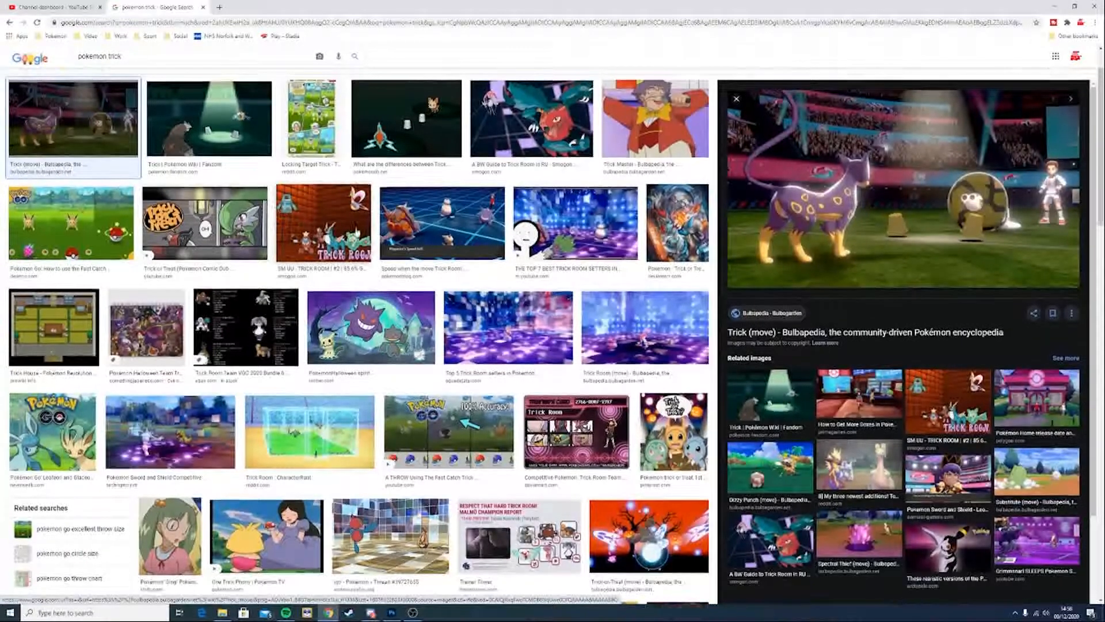
Replace the image search query with "plastic cup" and run the search
scroll(357, 230, "up", 1)
left_click_drag(140, 62, 70, 63)
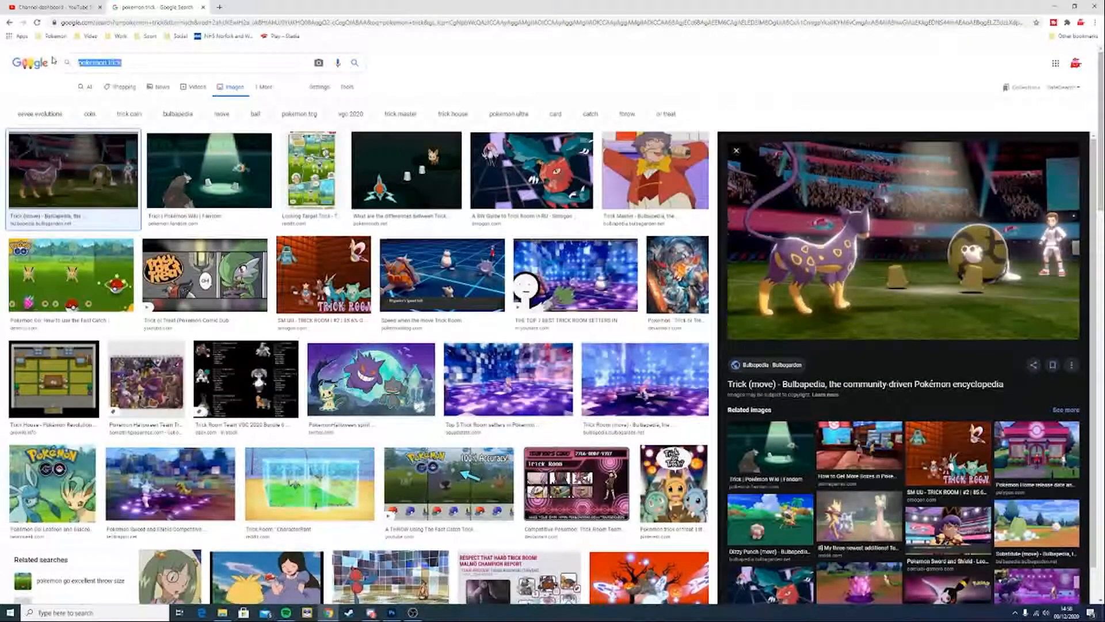
type("platicv")
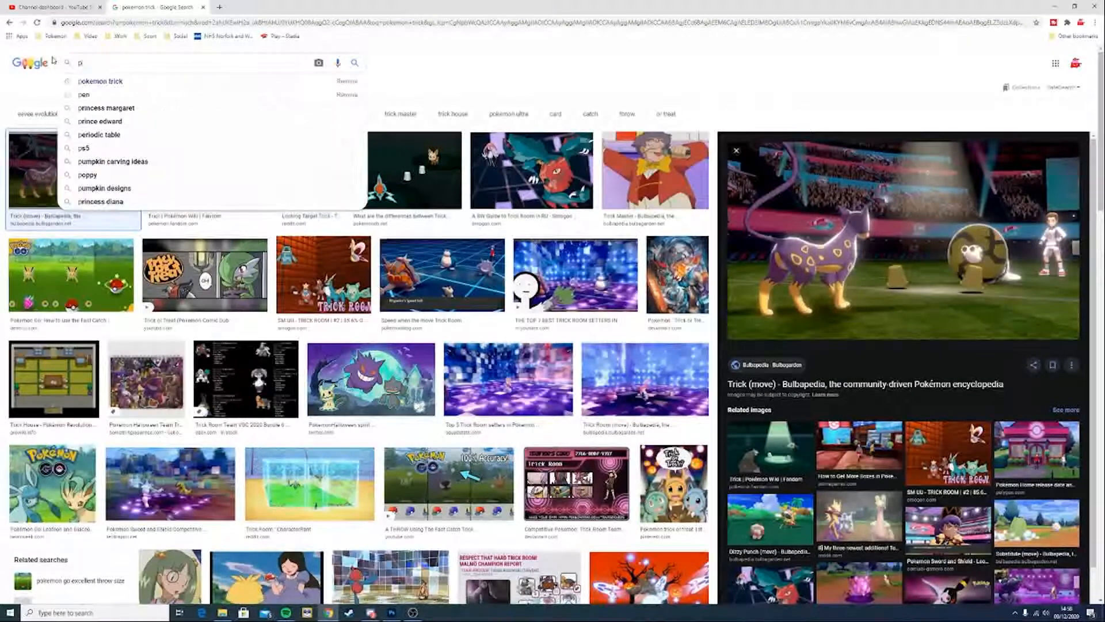
key("BackSpace")
key("BackSpace")
key("BackSpace")
key("BackSpace")
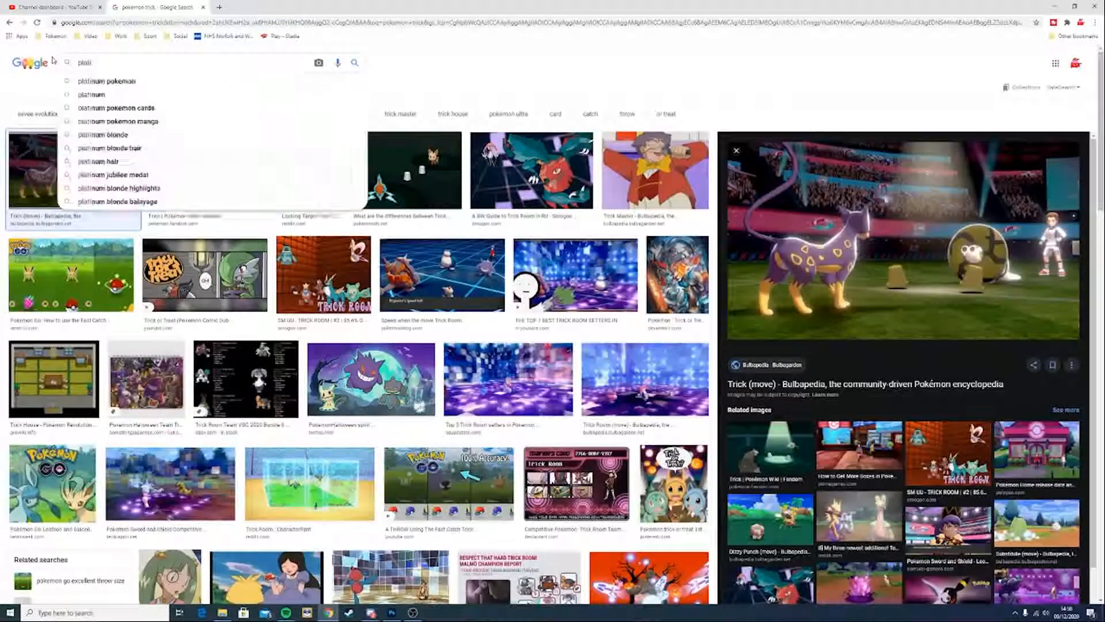
type("stic cup")
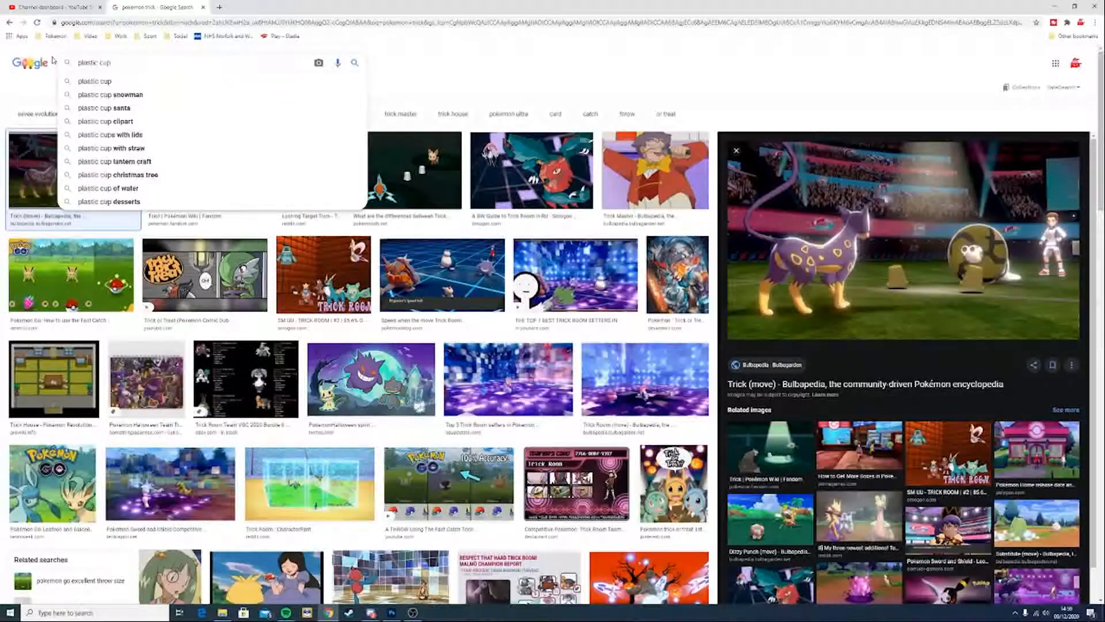
key("Return")
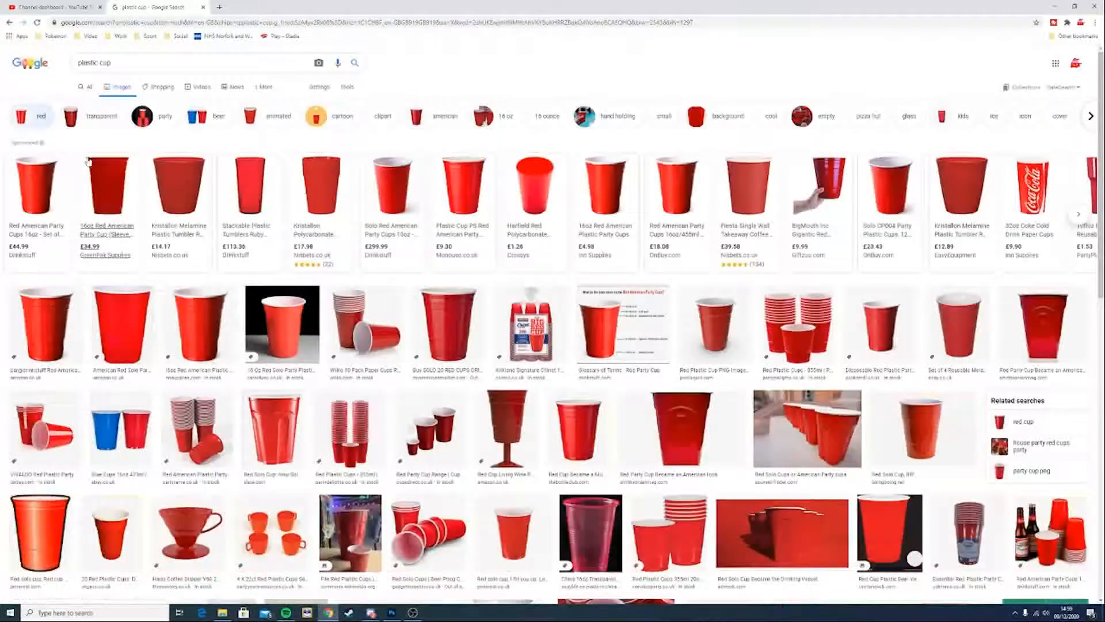
Narrow the cup images to "animated" and copy the Kickstarter red party cup image
left_click(277, 118)
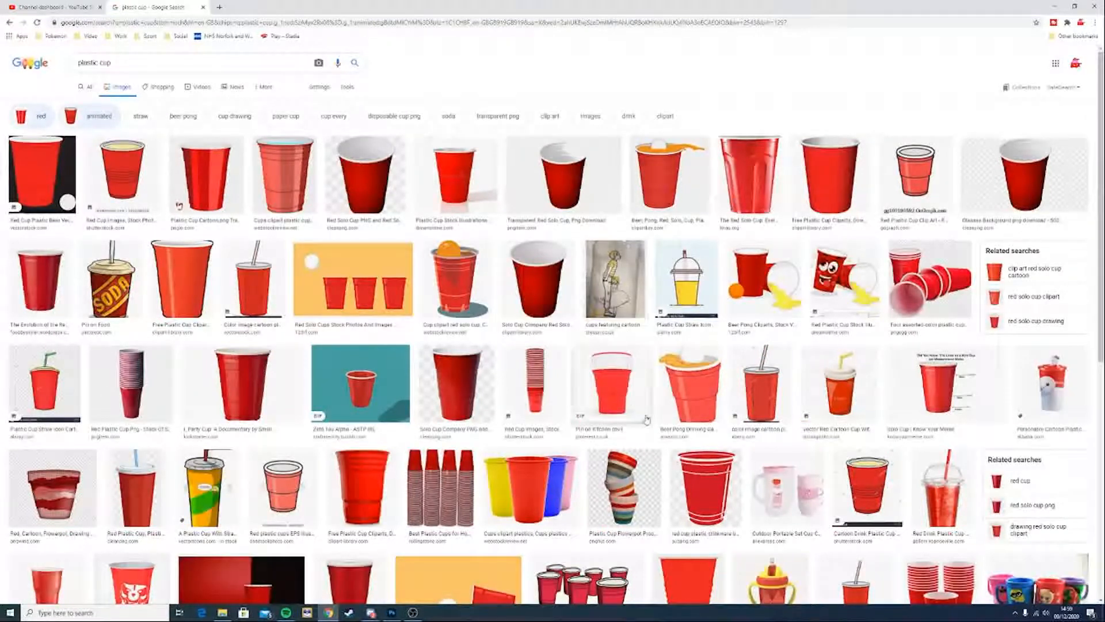
scroll(716, 464, "down", 3)
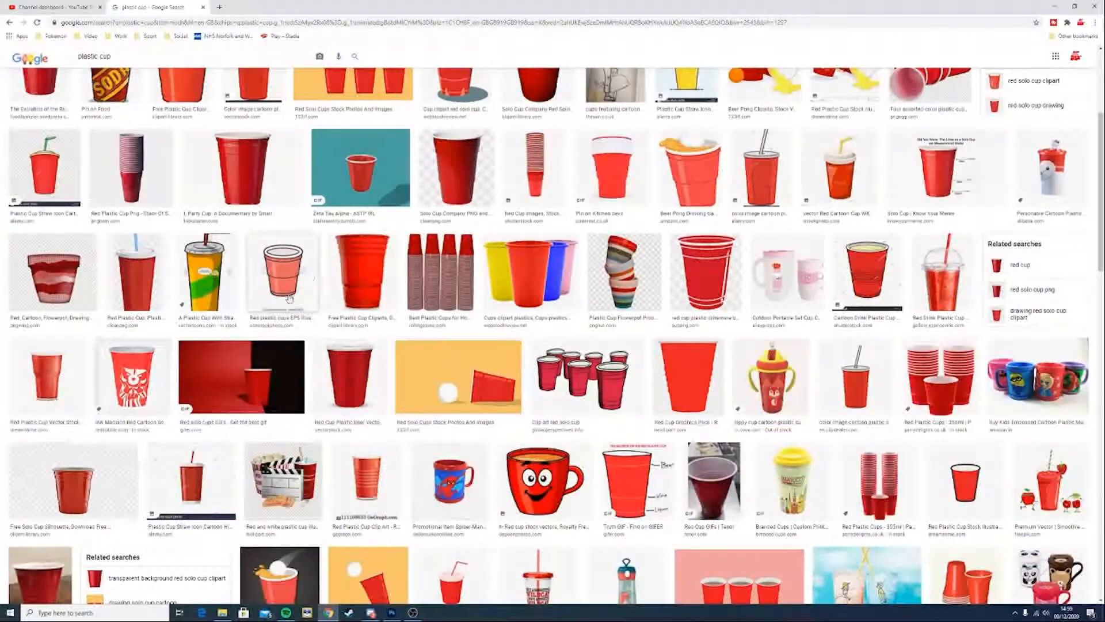
left_click(258, 183)
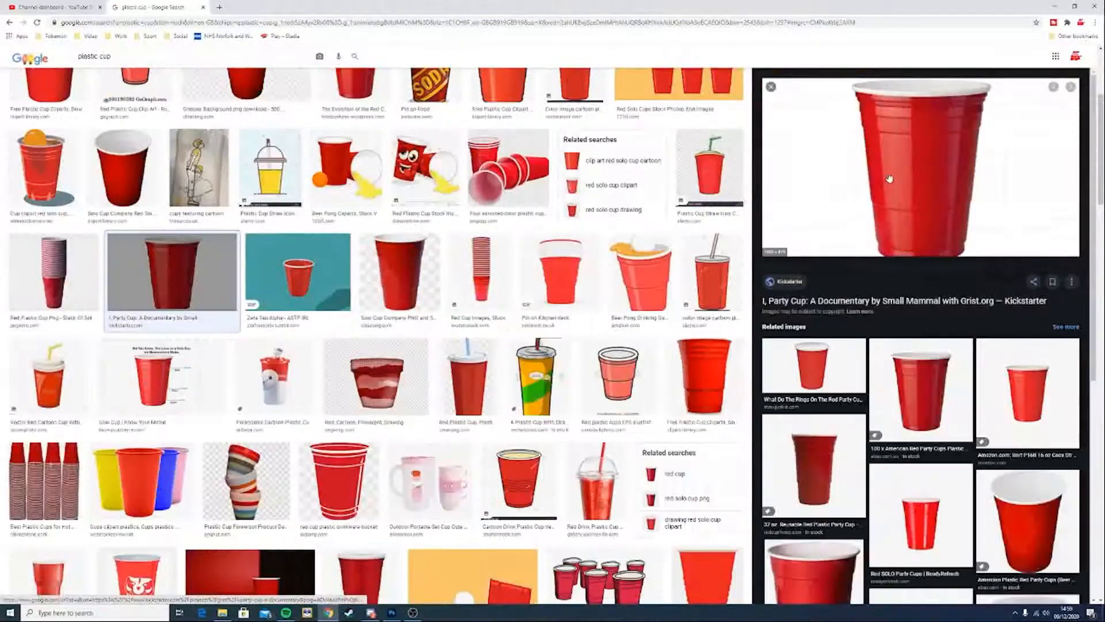
right_click(922, 179)
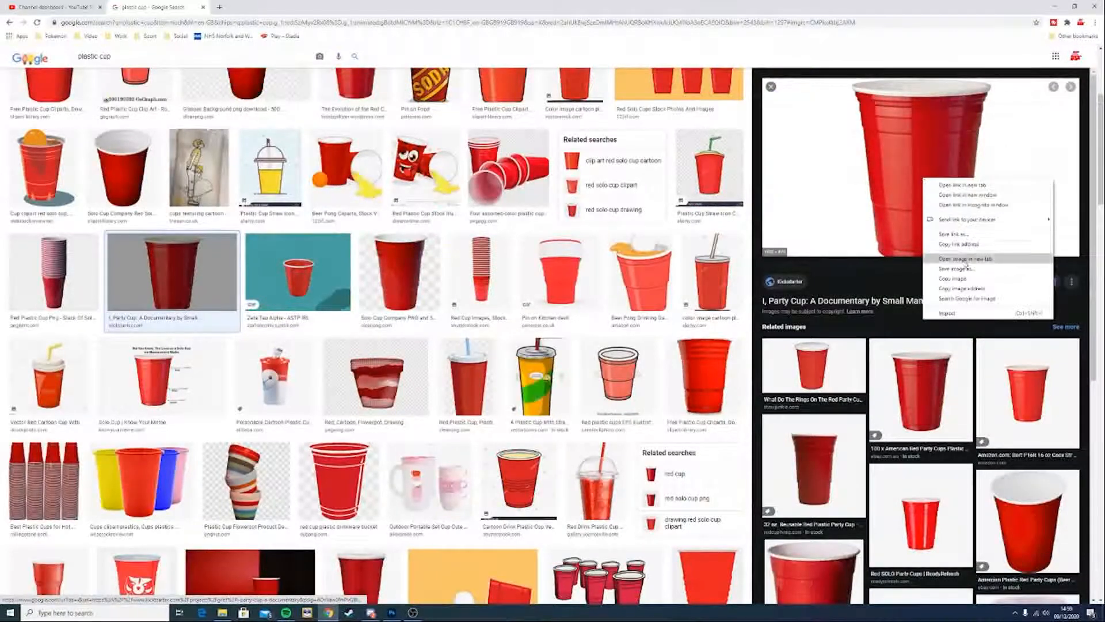
left_click(973, 279)
Switch to Photoshop, create a new document from the Clipboard preset, and paste the cup image into it
left_click(391, 612)
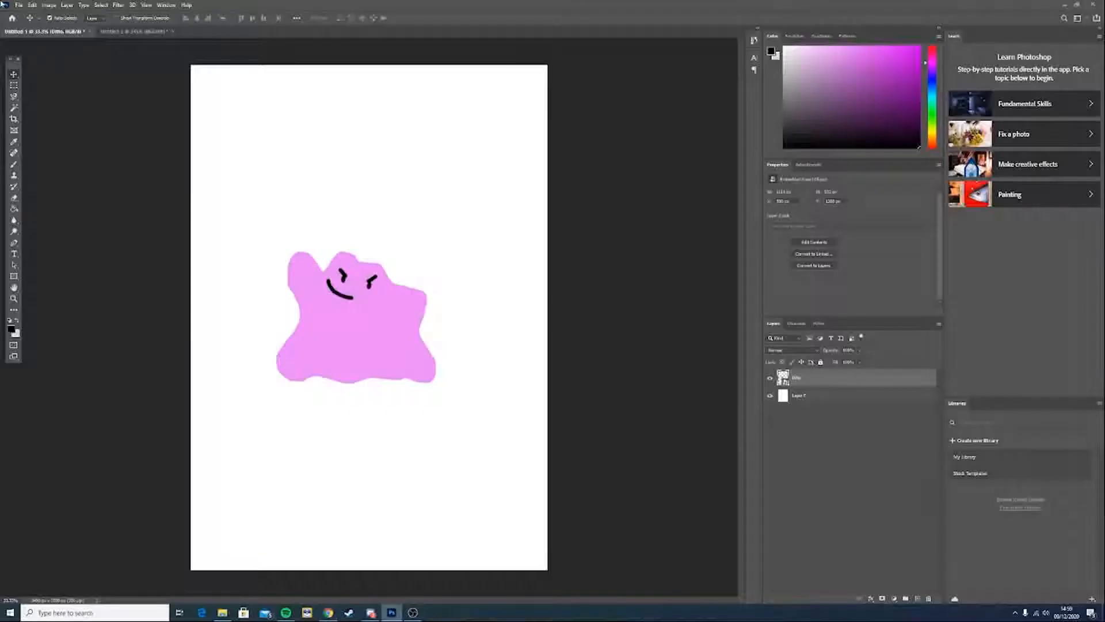
left_click(14, 5)
left_click(23, 16)
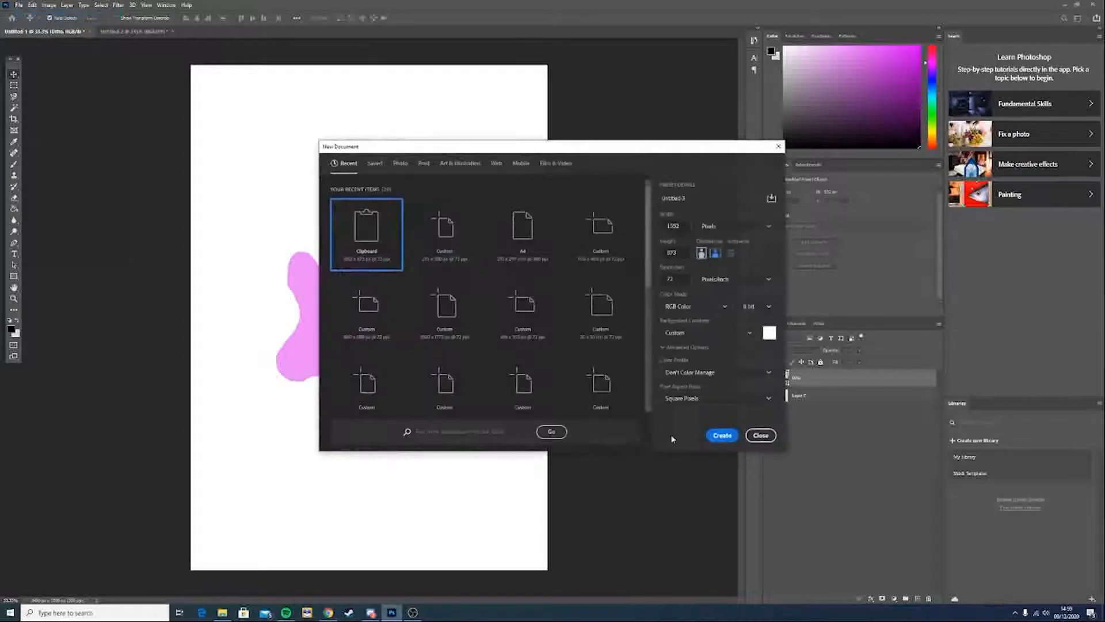
left_click(721, 435)
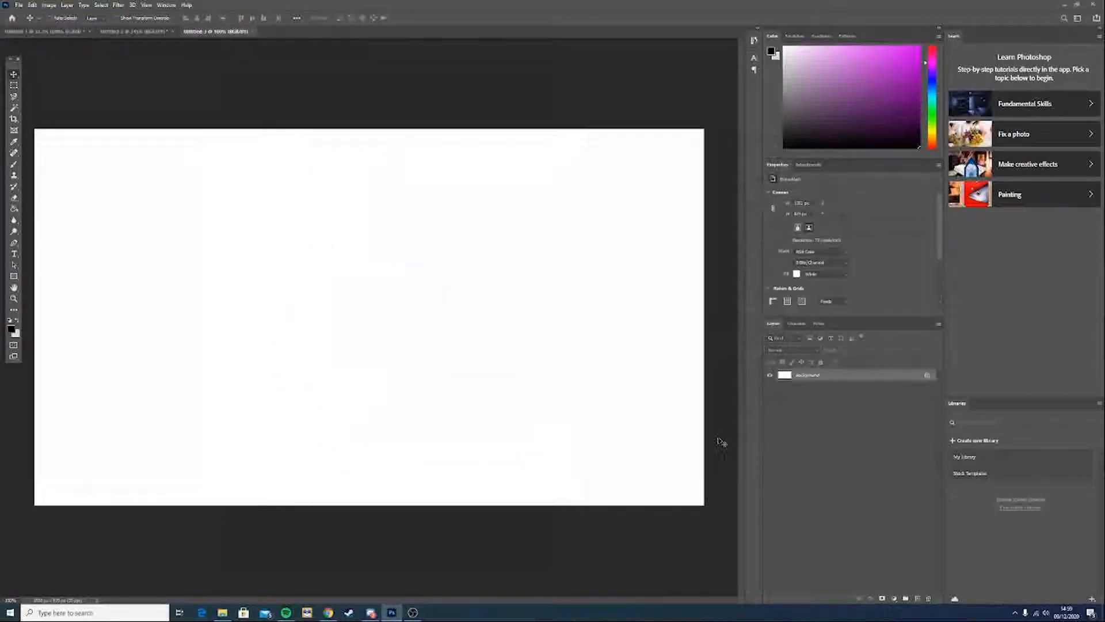
key("ctrl+v")
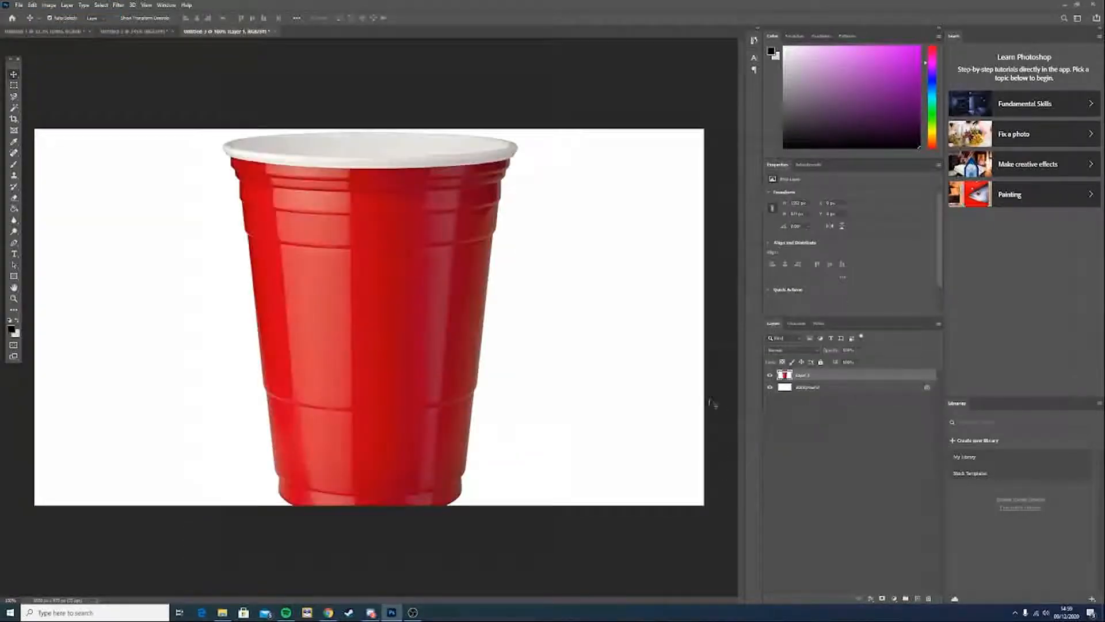
Shrink the pasted cup with Free Transform and place it near the canvas centre with white space all around
key("ctrl+t")
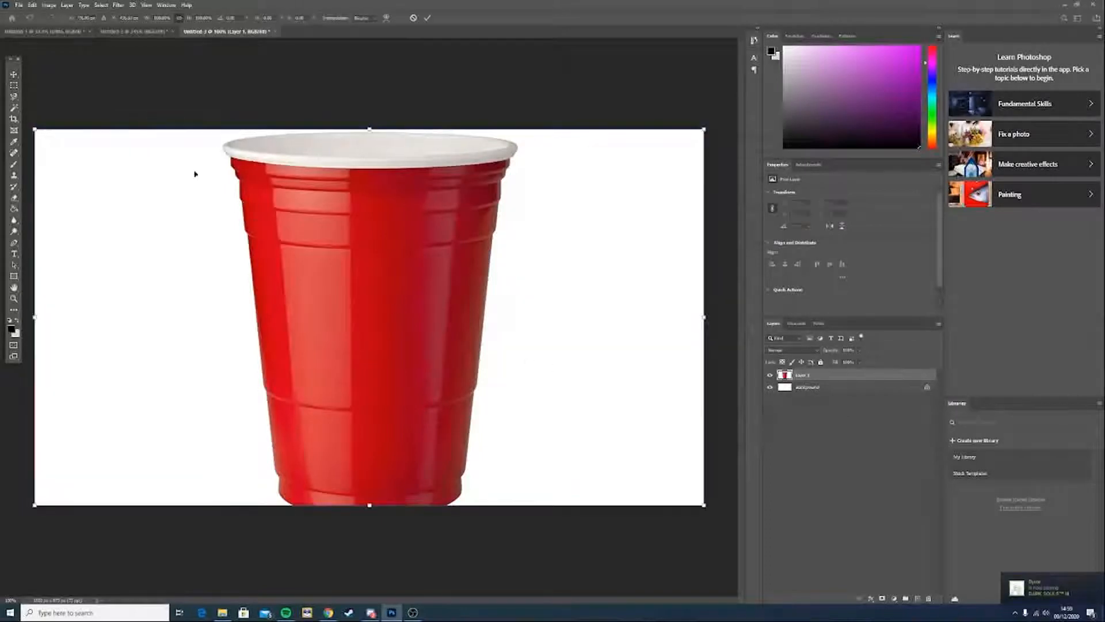
left_click_drag(36, 130, 226, 244)
left_click_drag(455, 350, 345, 308)
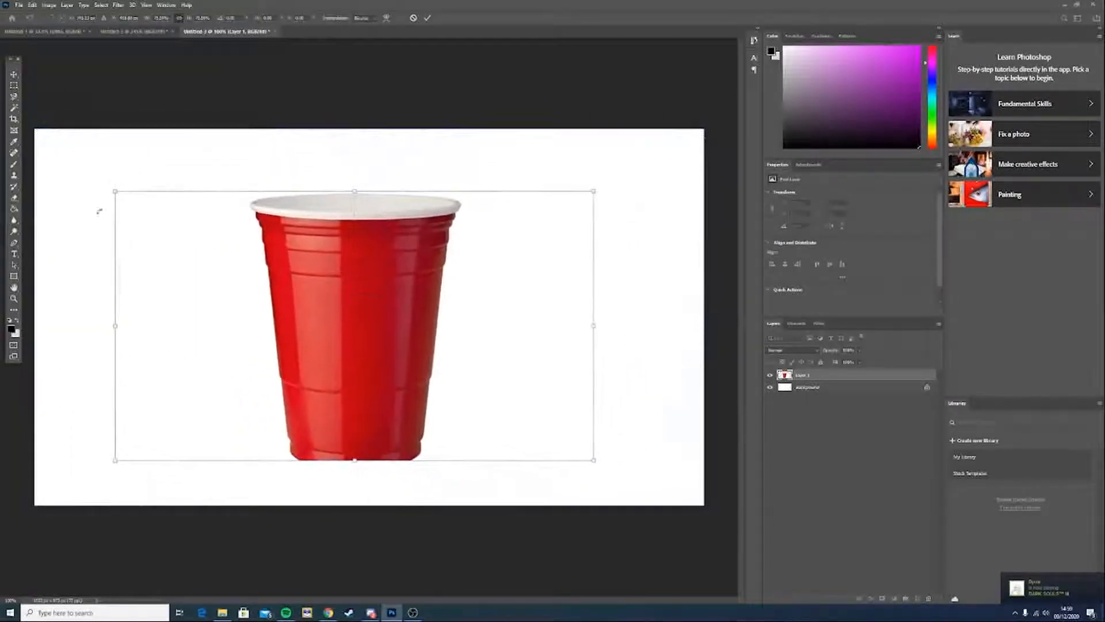
key("Return")
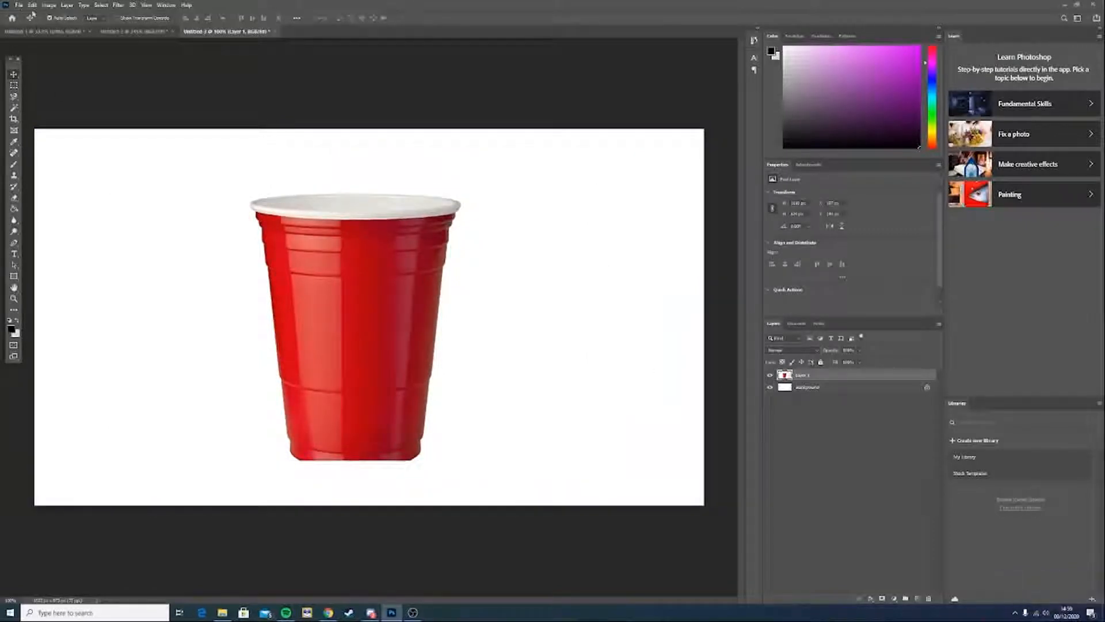
left_click(47, 31)
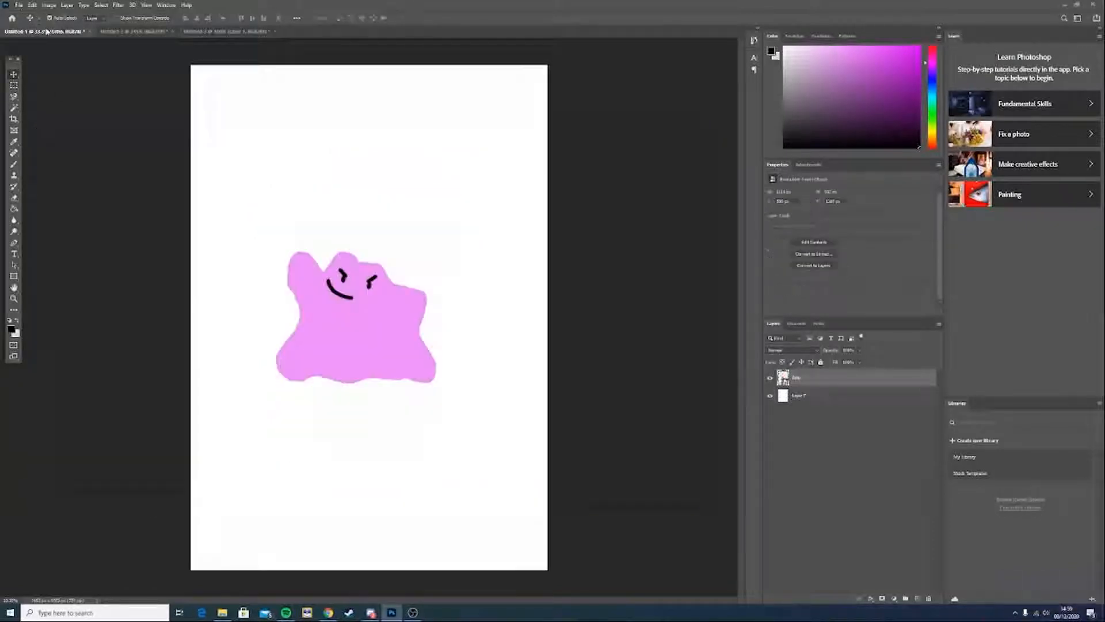
left_click(246, 31)
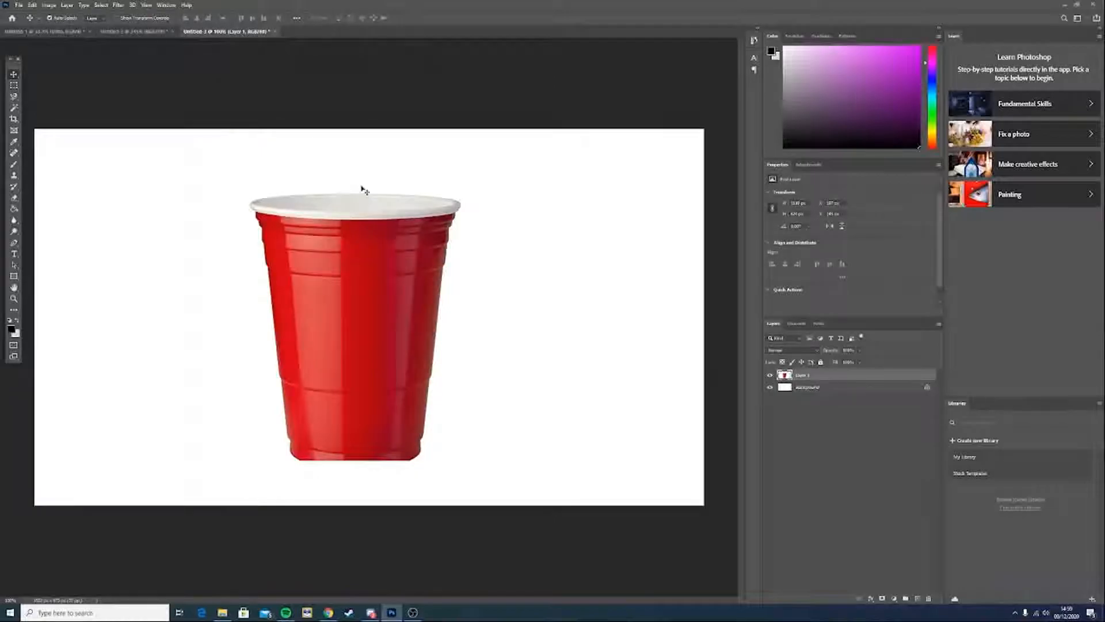
key("alt+Tab")
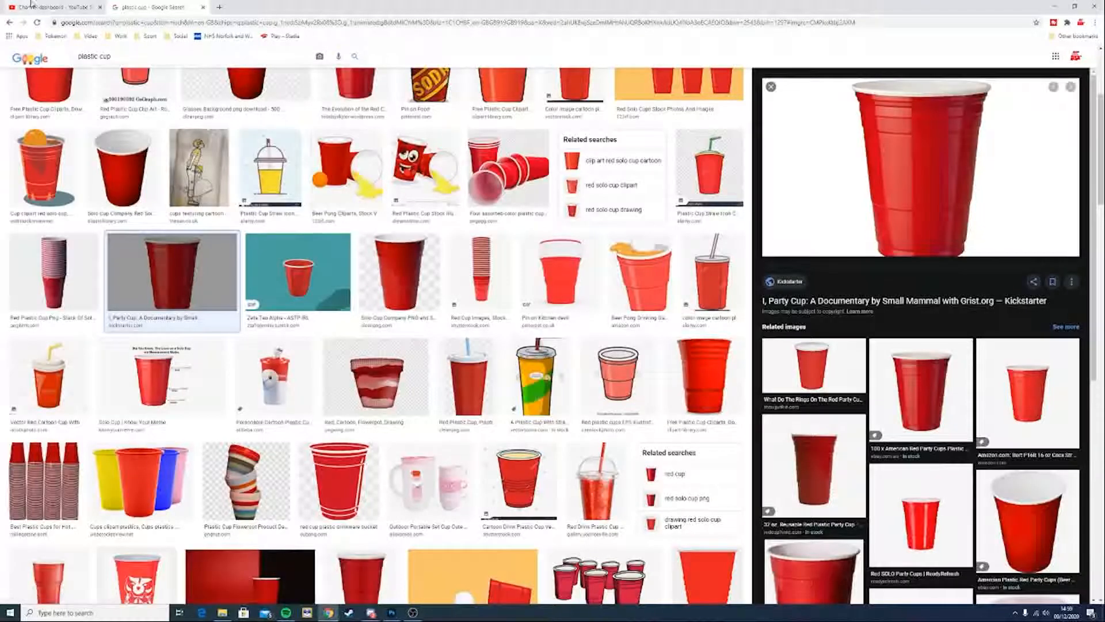
key("alt+Tab")
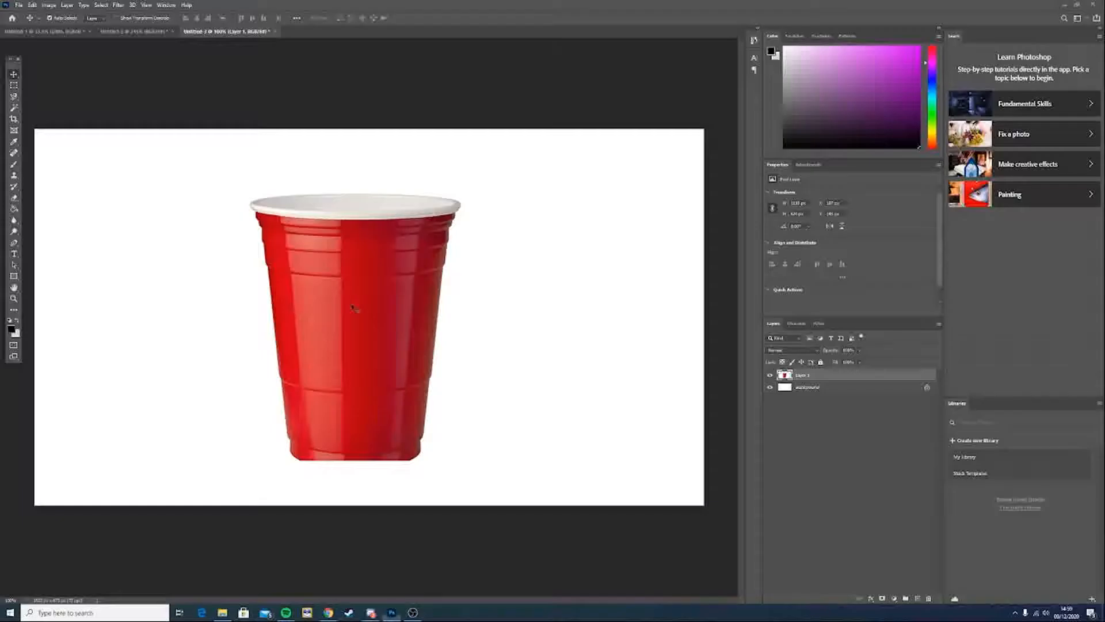
key("alt+Tab")
key("alt+Tab")
Set the foreground colour to a bright light blue
left_click(11, 328)
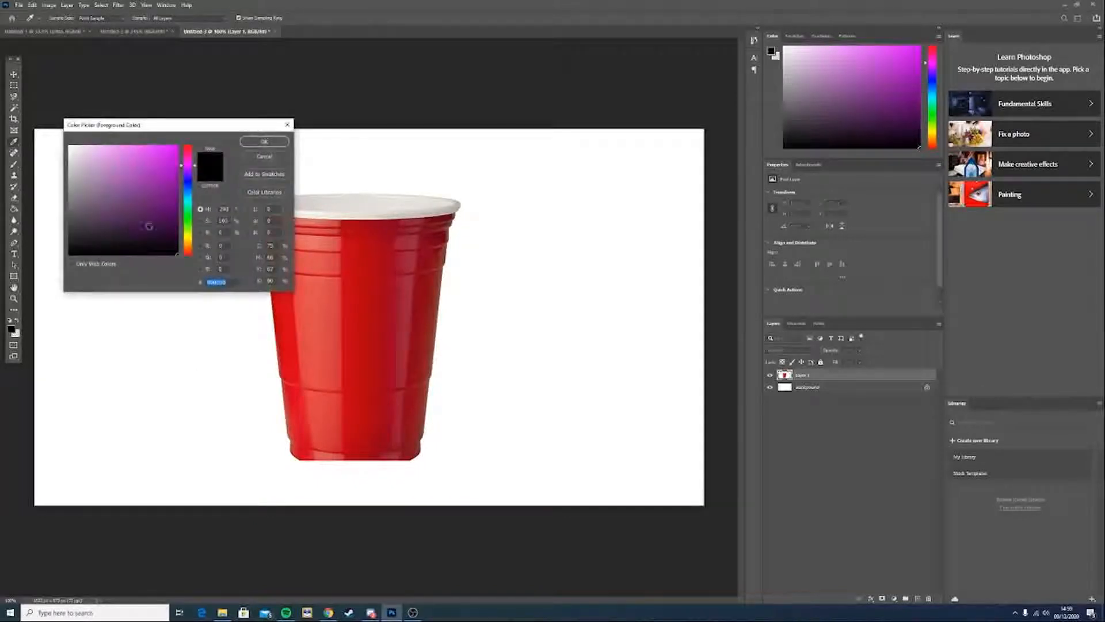
left_click(191, 195)
left_click_drag(162, 175, 154, 146)
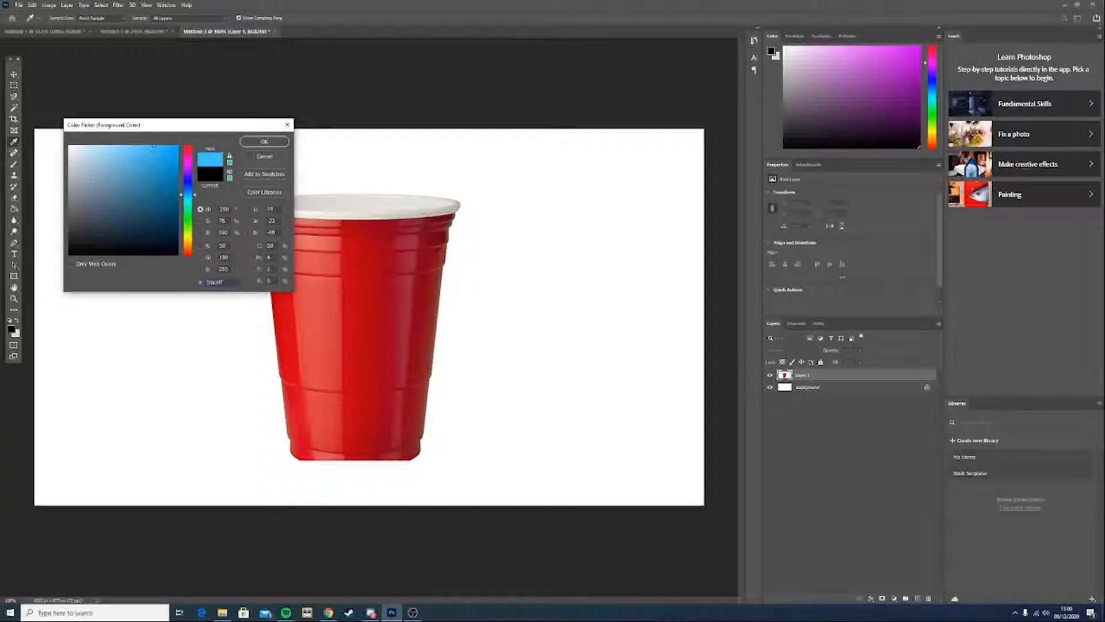
left_click_drag(180, 197, 181, 198)
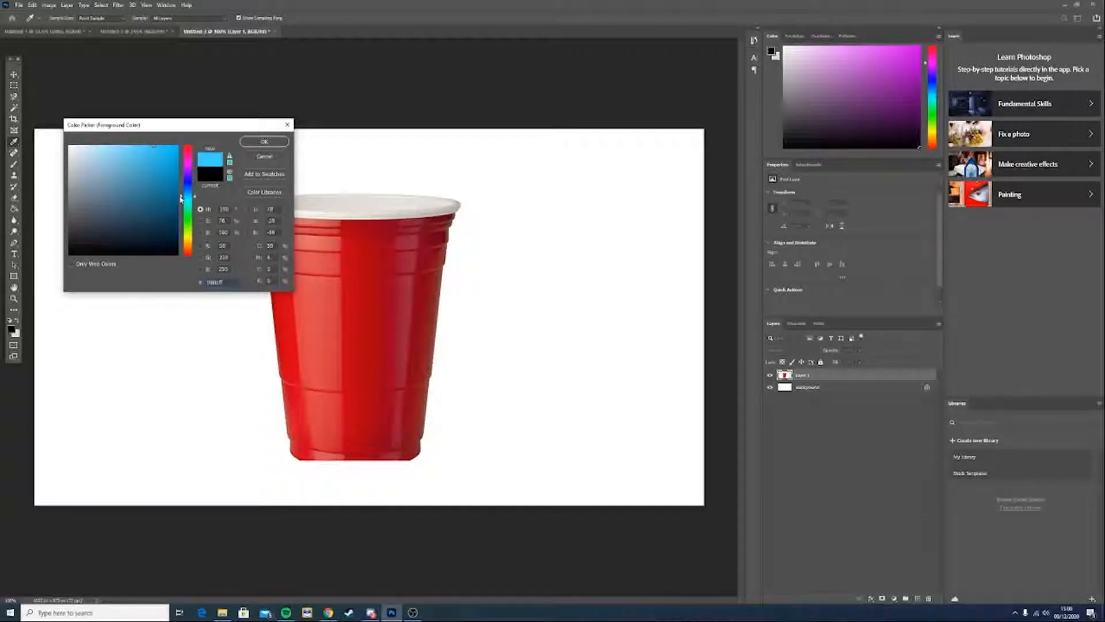
left_click(252, 142)
Add a new layer above the cup image and trace the cup's full outline on it with the light blue Brush
left_click(67, 6)
mouse_move(73, 14)
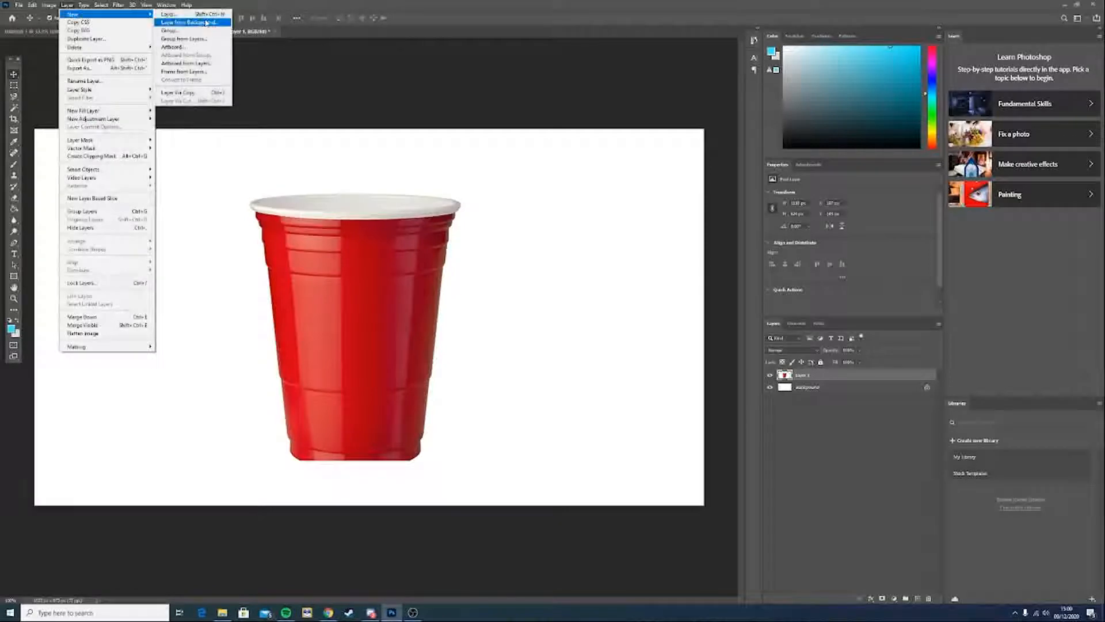
left_click(176, 17)
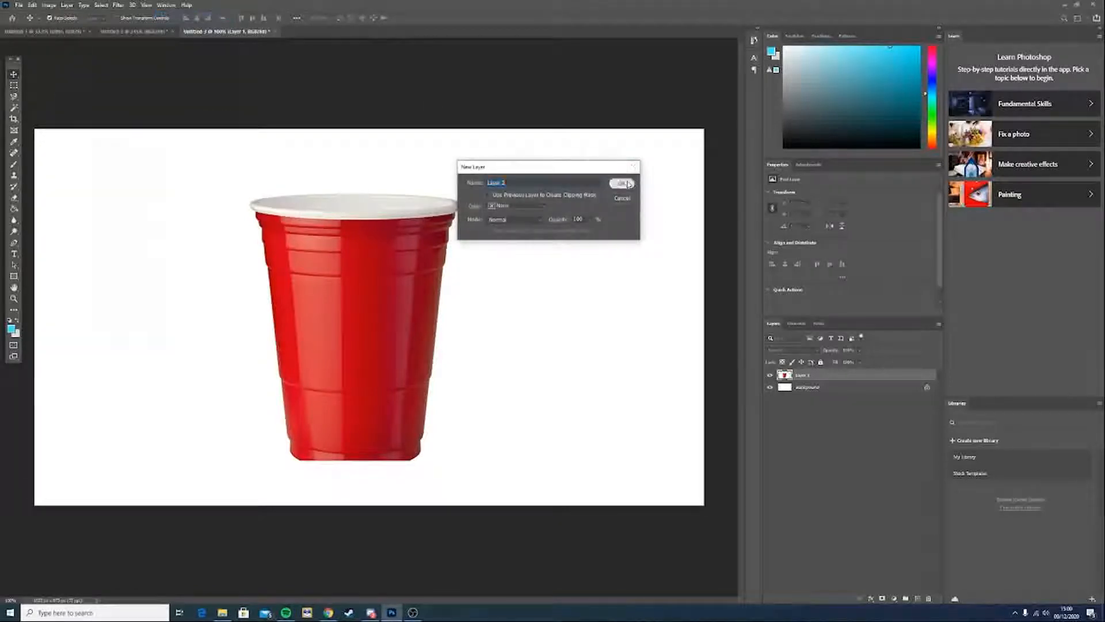
left_click(626, 183)
left_click(15, 164)
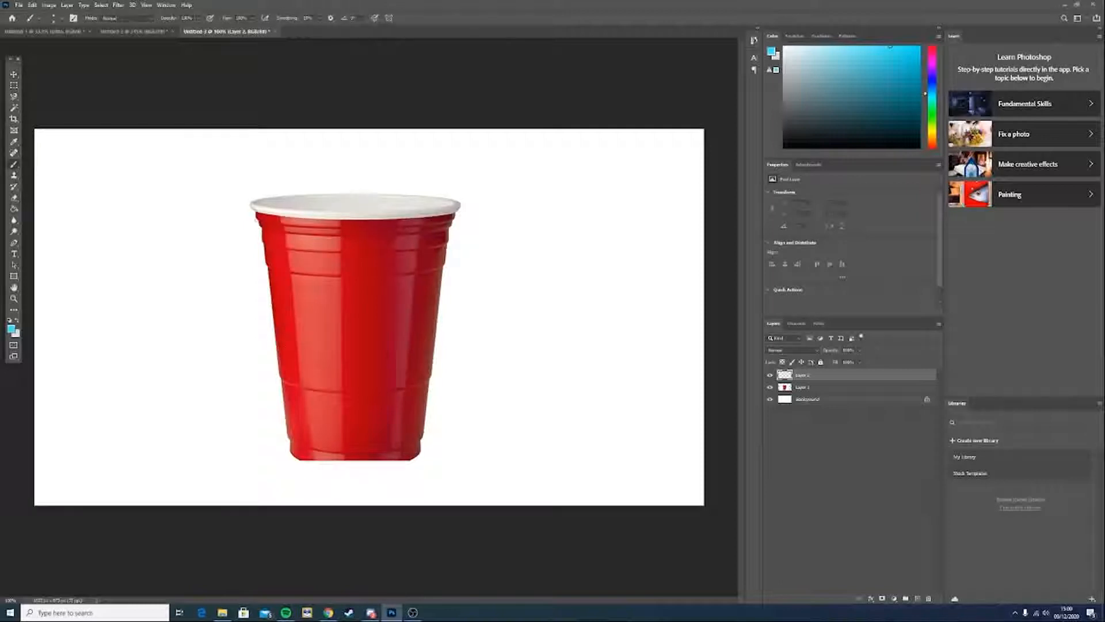
scroll(256, 216, "up", 3)
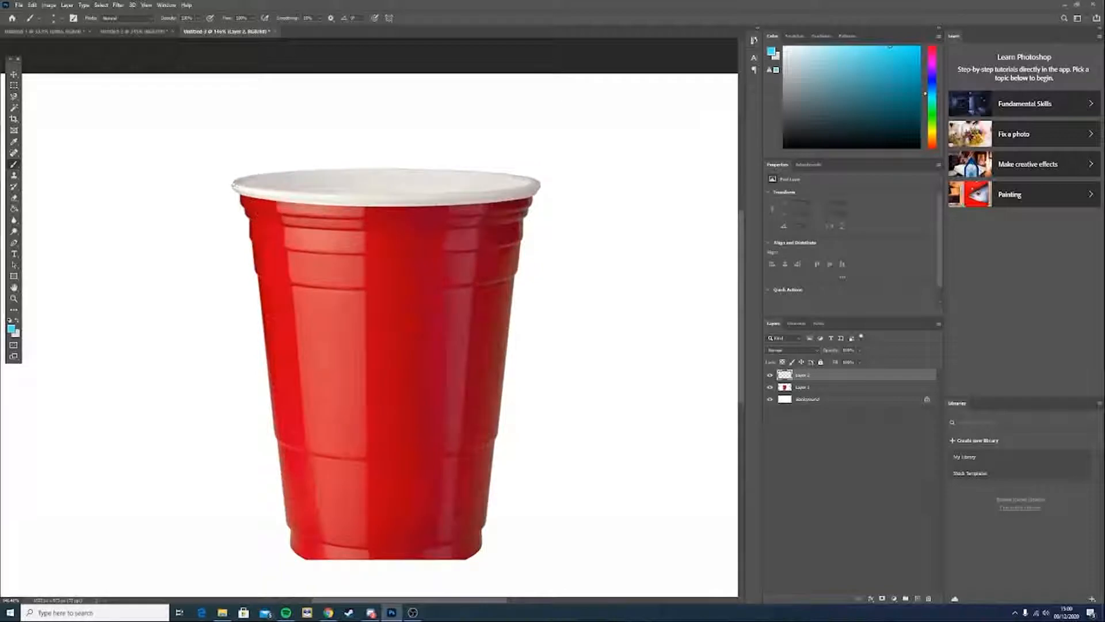
mouse_move(231, 185)
left_mouse_down()
mouse_move(260, 294)
mouse_move(284, 513)
mouse_move(295, 556)
mouse_move(320, 561)
mouse_move(440, 563)
mouse_move(483, 544)
mouse_move(526, 222)
left_mouse_up()
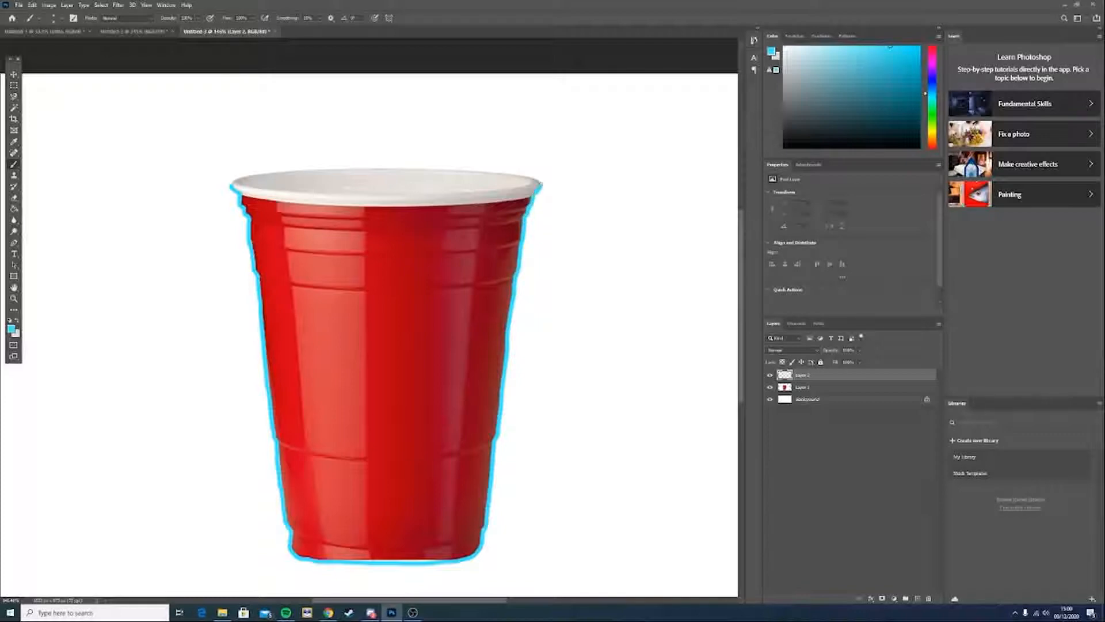
mouse_move(520, 172)
left_mouse_down()
mouse_move(266, 169)
mouse_move(232, 185)
left_mouse_up()
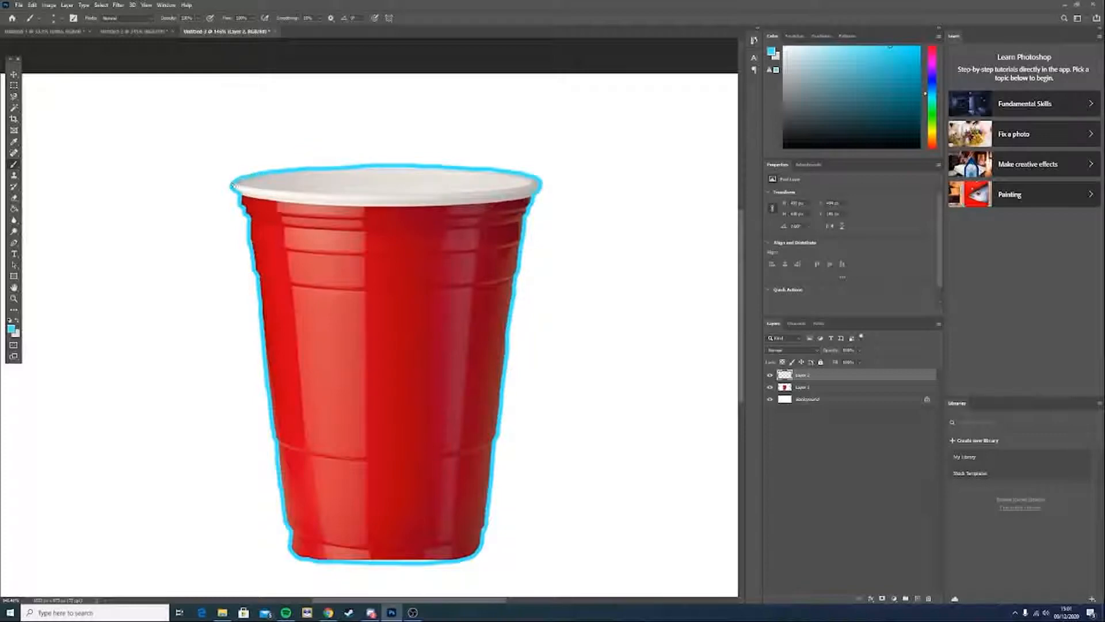
Hide the cup photo layer, then fill the traced outline with light blue and brush over the pale seam along its edge
left_click(14, 75)
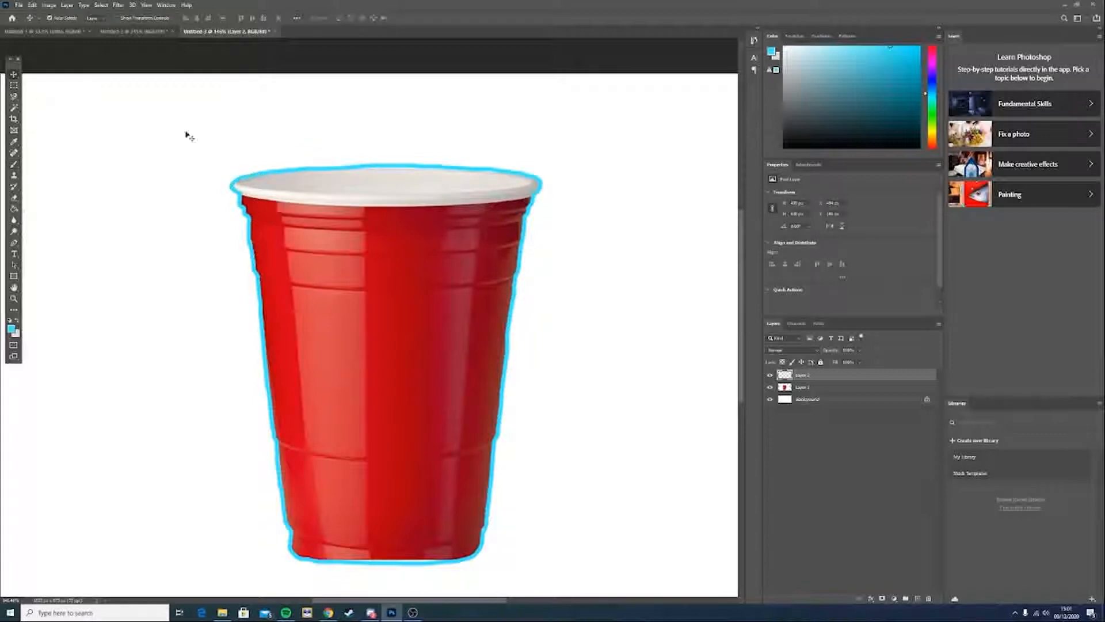
left_click(770, 386)
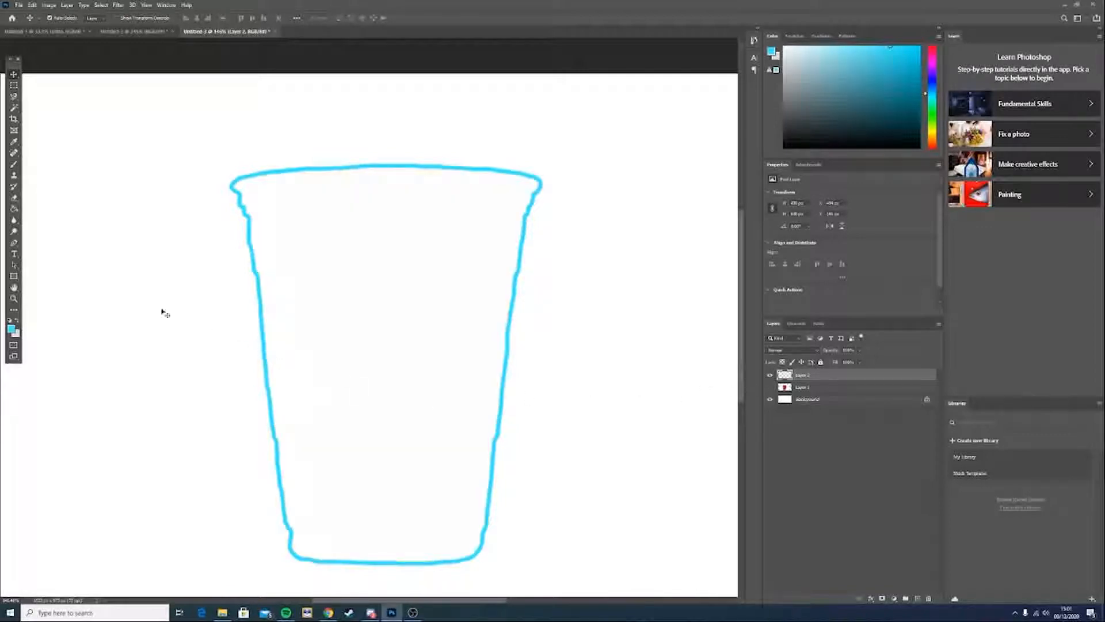
left_click(14, 207)
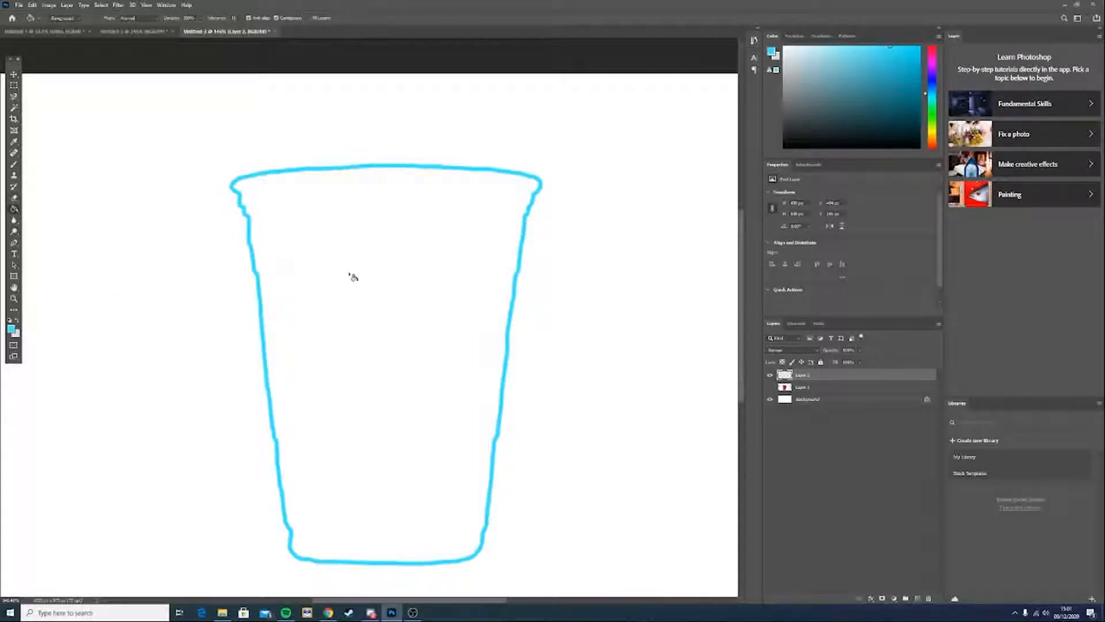
left_click(350, 275)
left_click(14, 74)
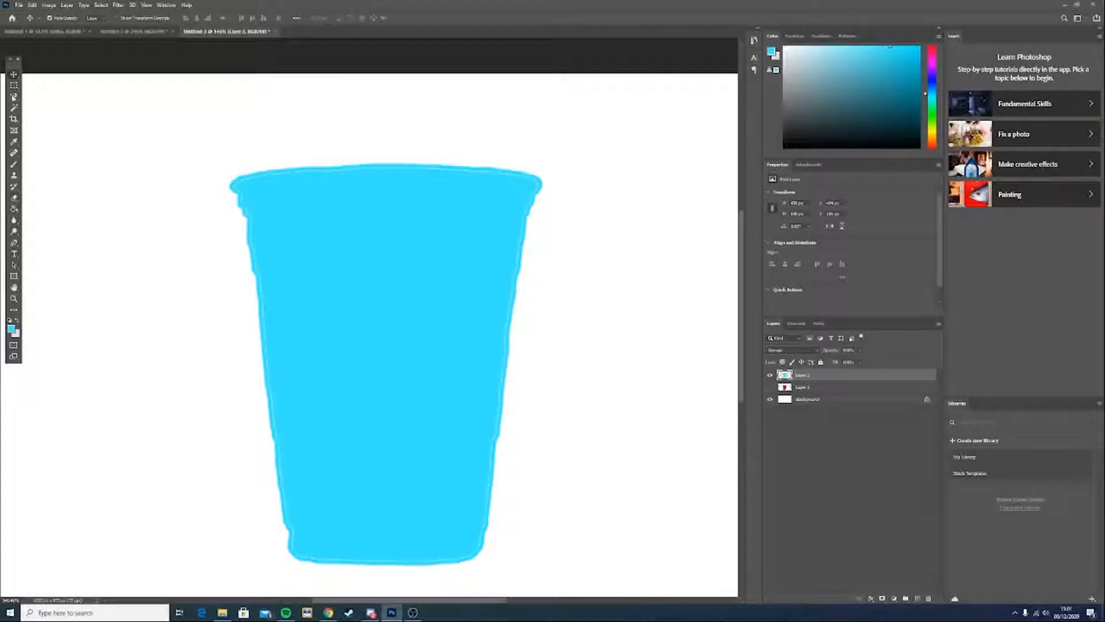
left_click(14, 165)
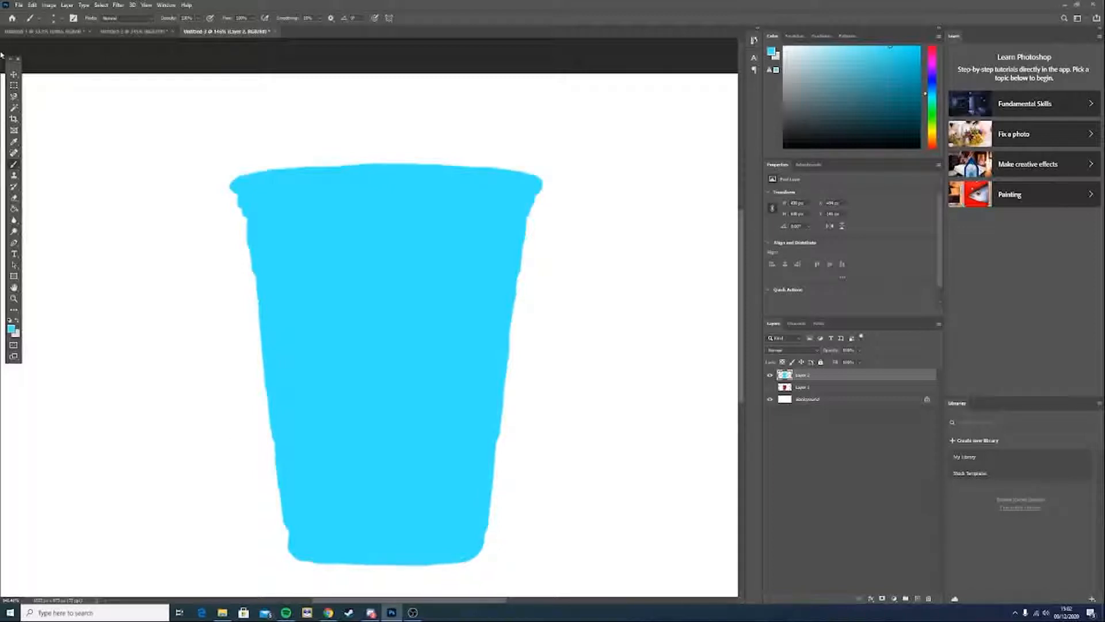
Move the blue cup slightly up and to the left on the canvas
left_click(15, 73)
left_click_drag(365, 353, 328, 338)
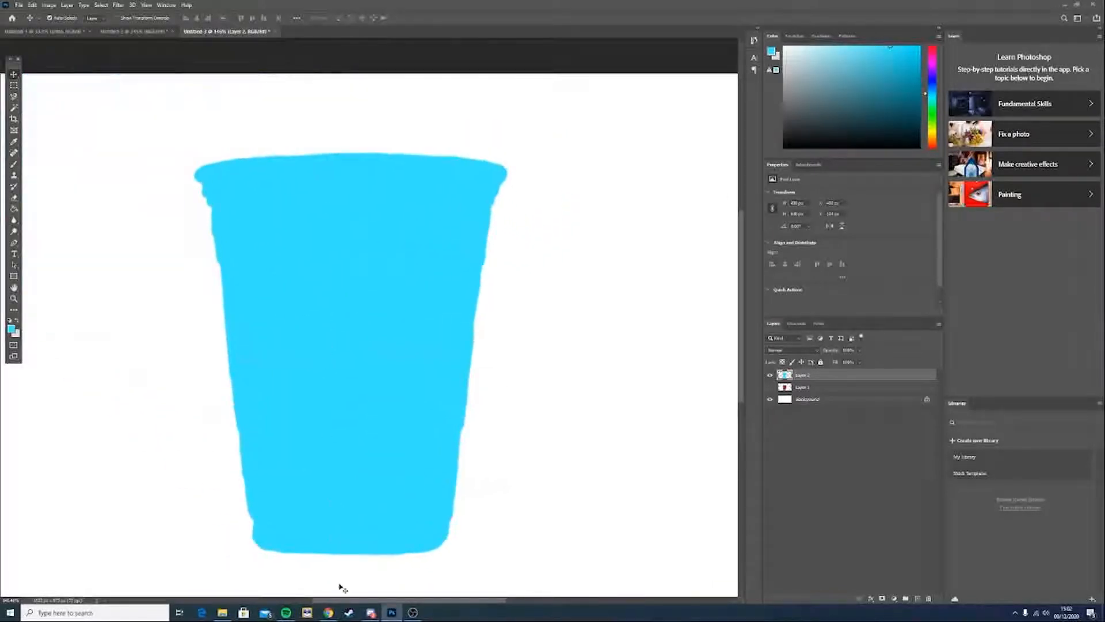
left_click(328, 612)
left_click(328, 613)
Add the letter D as bright magenta text and move it onto the white area left of the cup
left_click(14, 255)
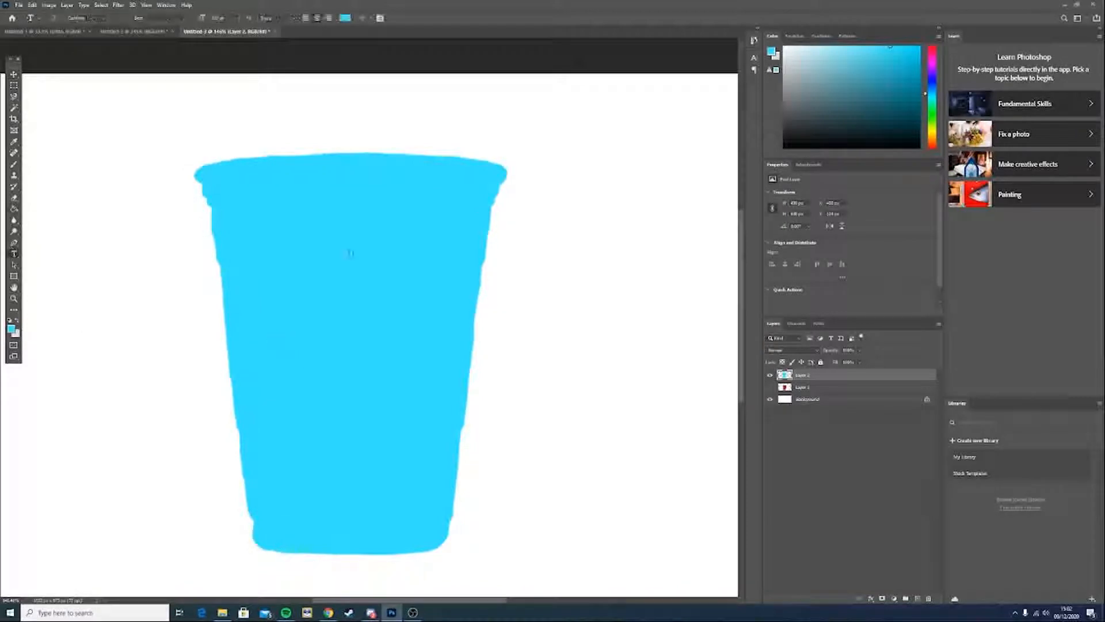
left_click(314, 282)
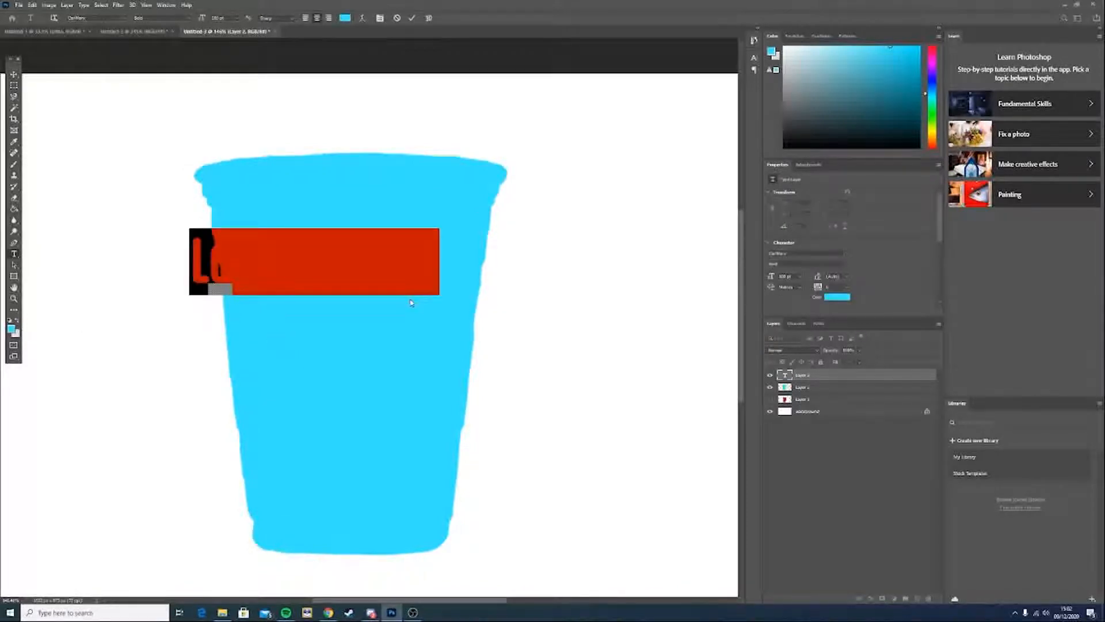
type("S")
key("ctrl+a")
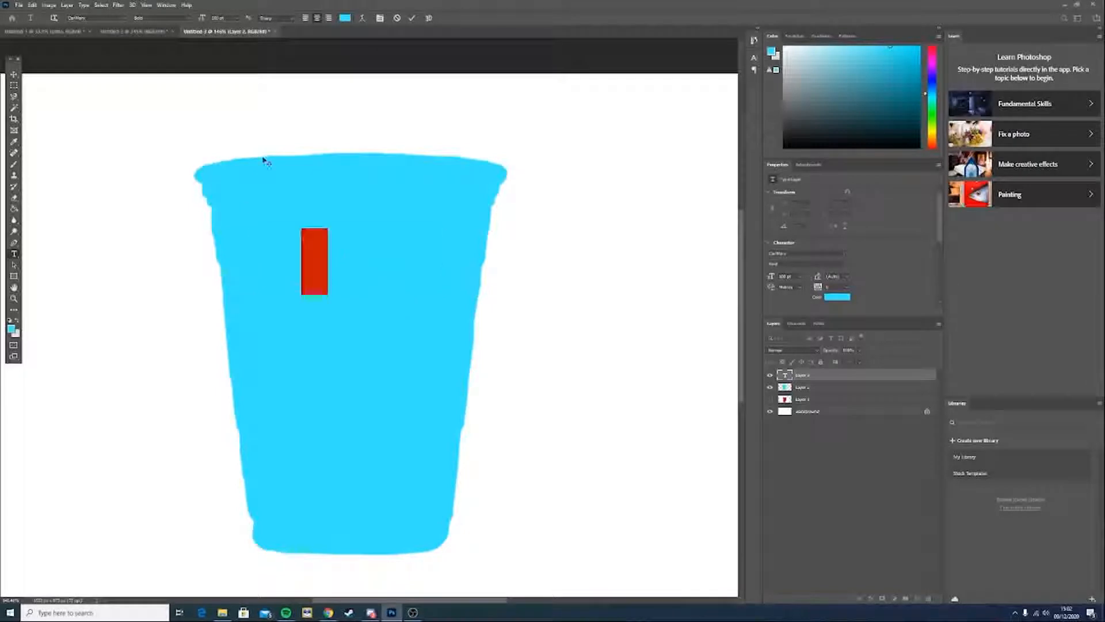
left_click(345, 17)
left_click(189, 163)
left_click_drag(174, 164, 180, 143)
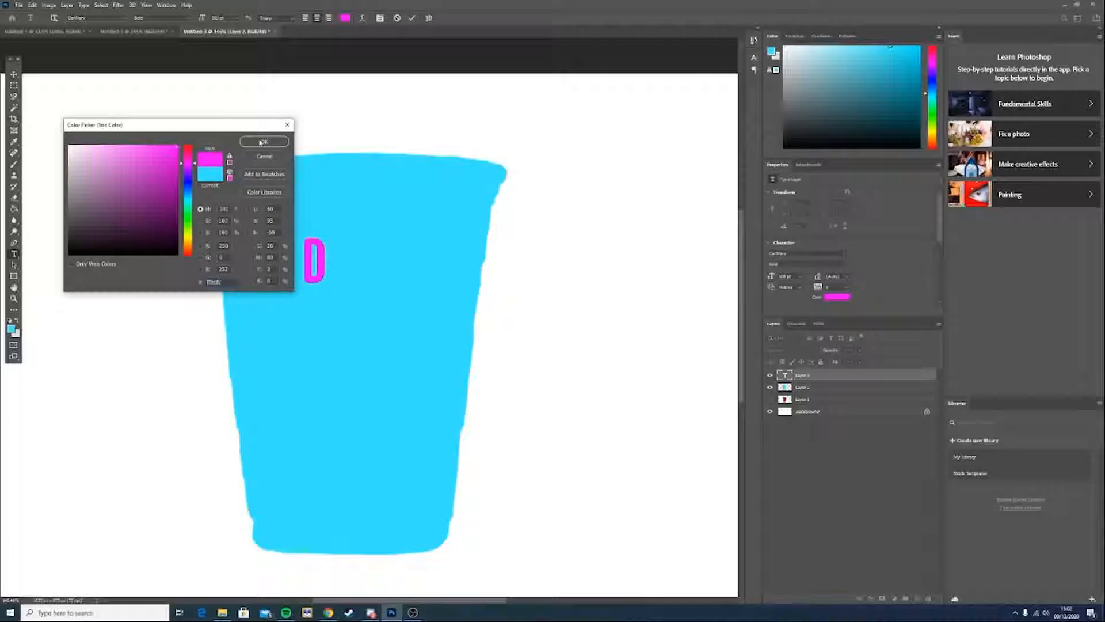
left_click(263, 142)
left_click(14, 74)
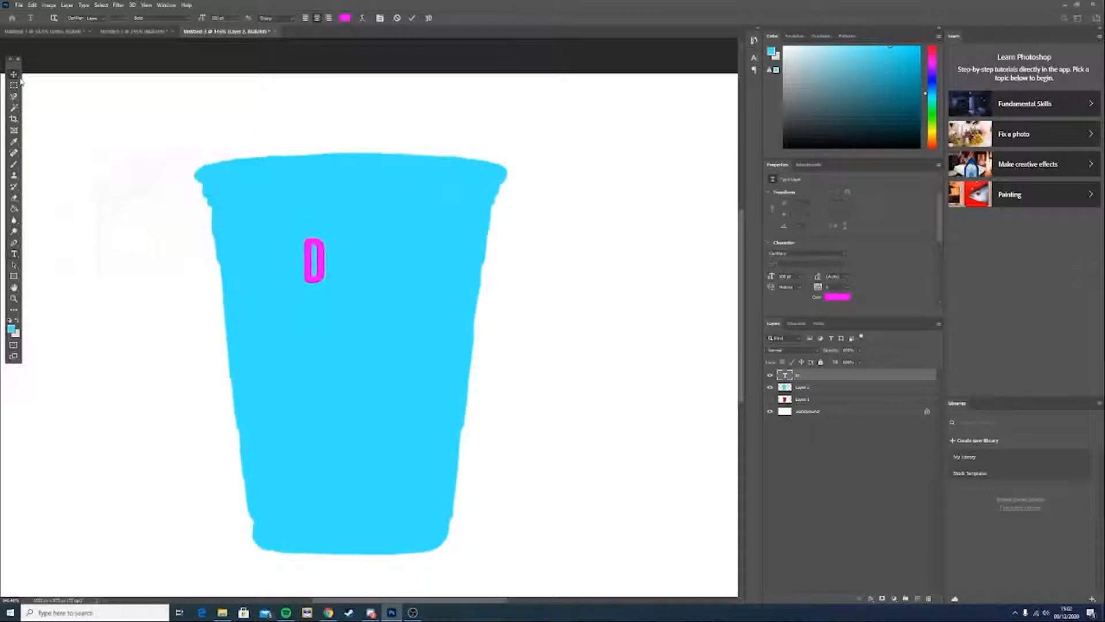
left_click_drag(291, 242, 121, 223)
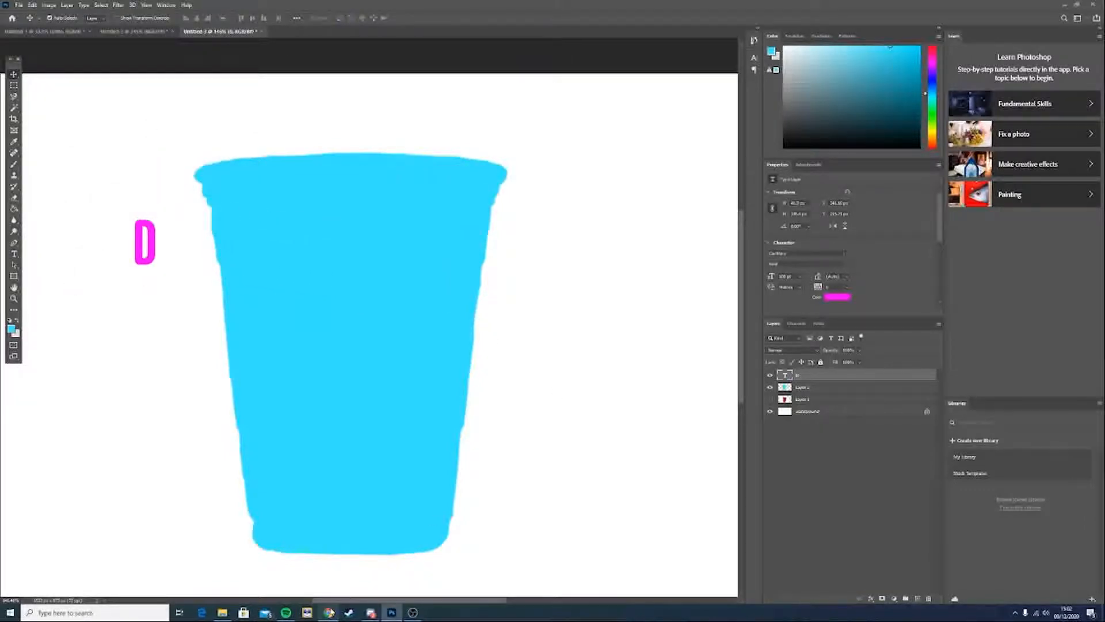
Set the foreground colour to bright red
left_click(328, 613)
left_click(328, 612)
left_click(11, 329)
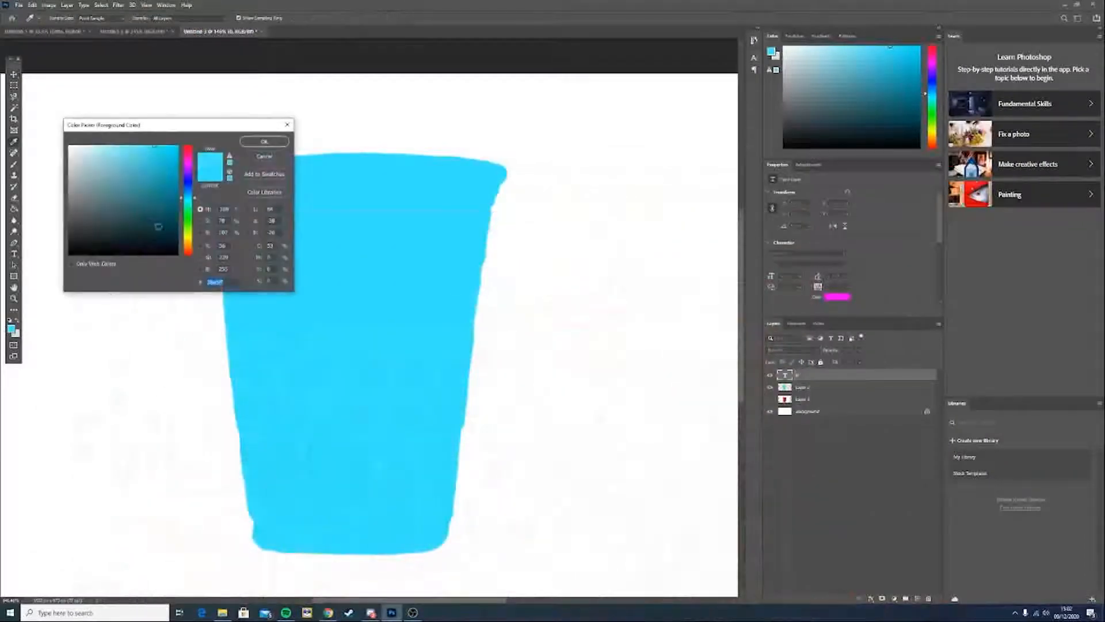
left_click(183, 157)
left_click_drag(183, 157, 183, 146)
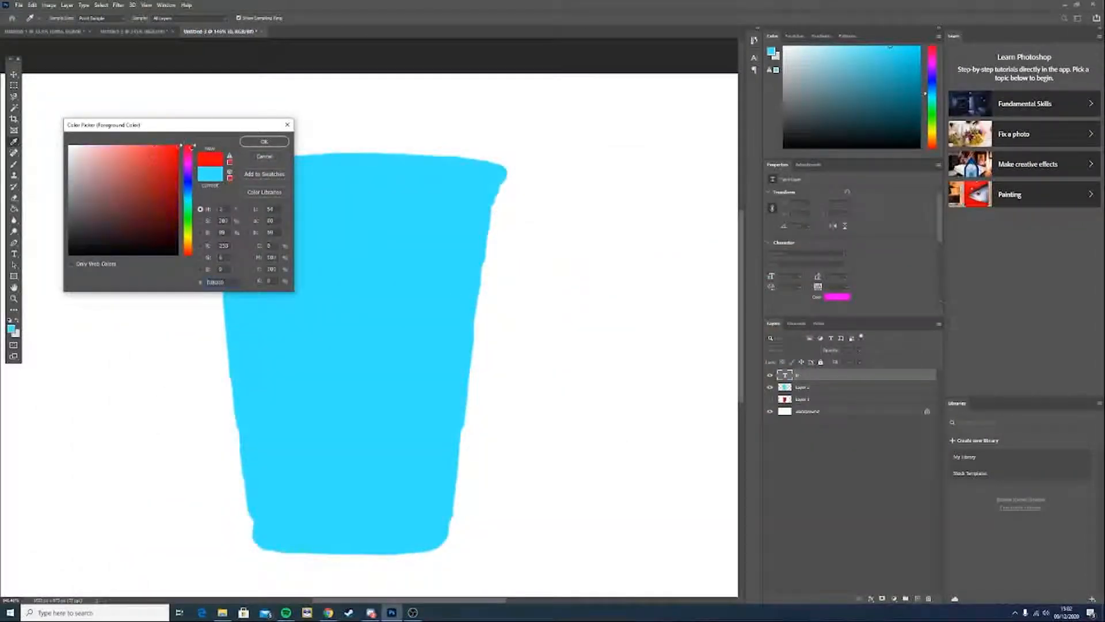
left_click(264, 141)
Rasterize the letter D layer, then fill the cup on its own layer with red using the Paint Bucket
left_click(14, 208)
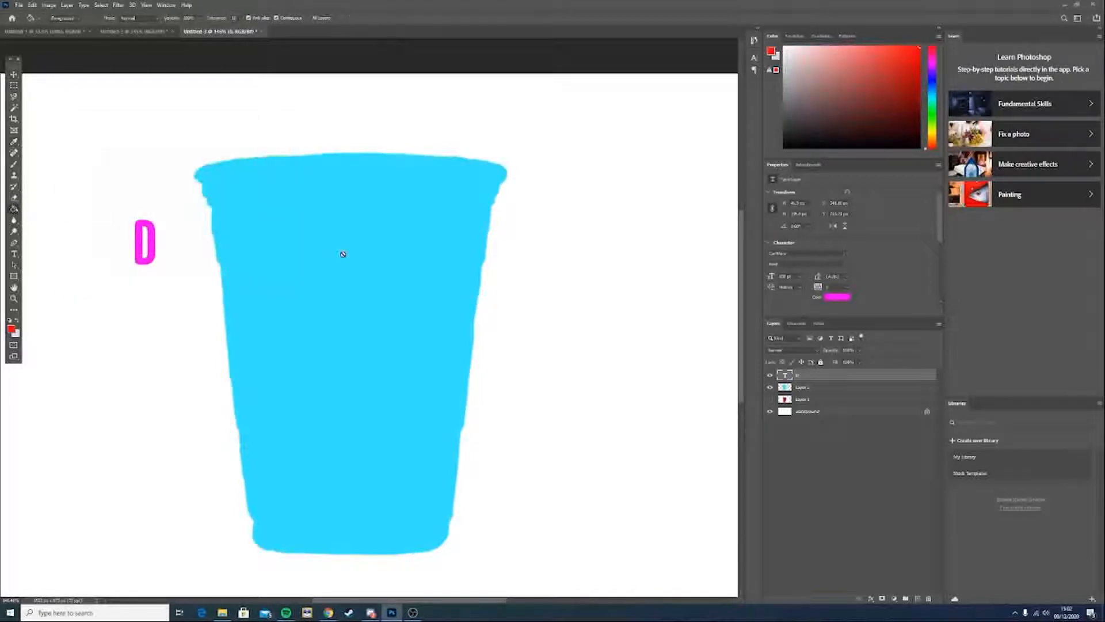
left_click(342, 253)
left_click(529, 228)
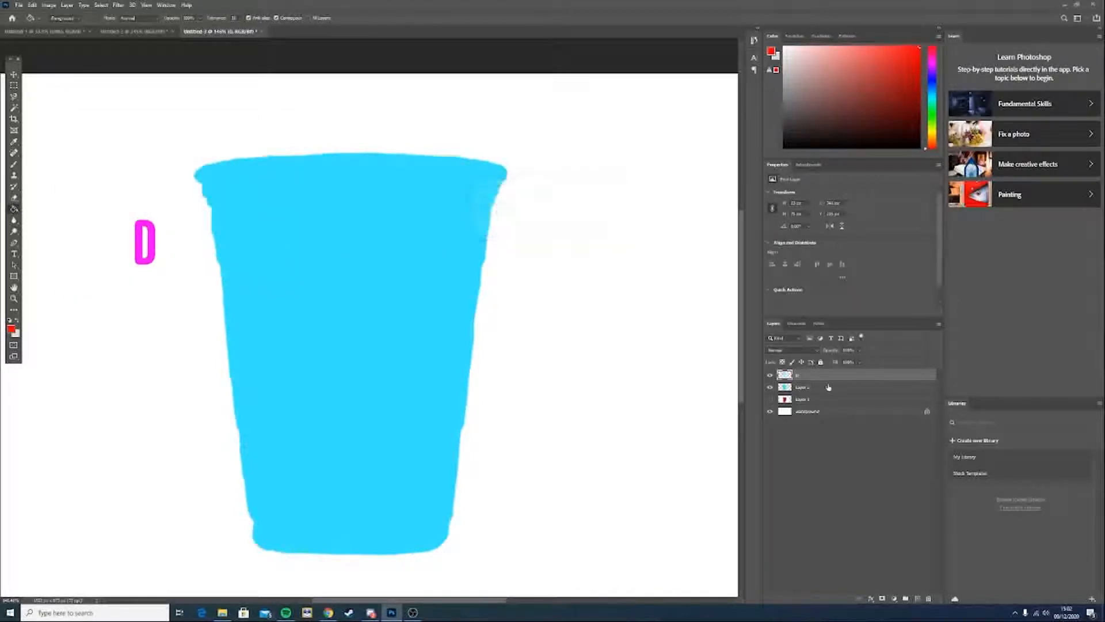
left_click(802, 387)
left_click(368, 300)
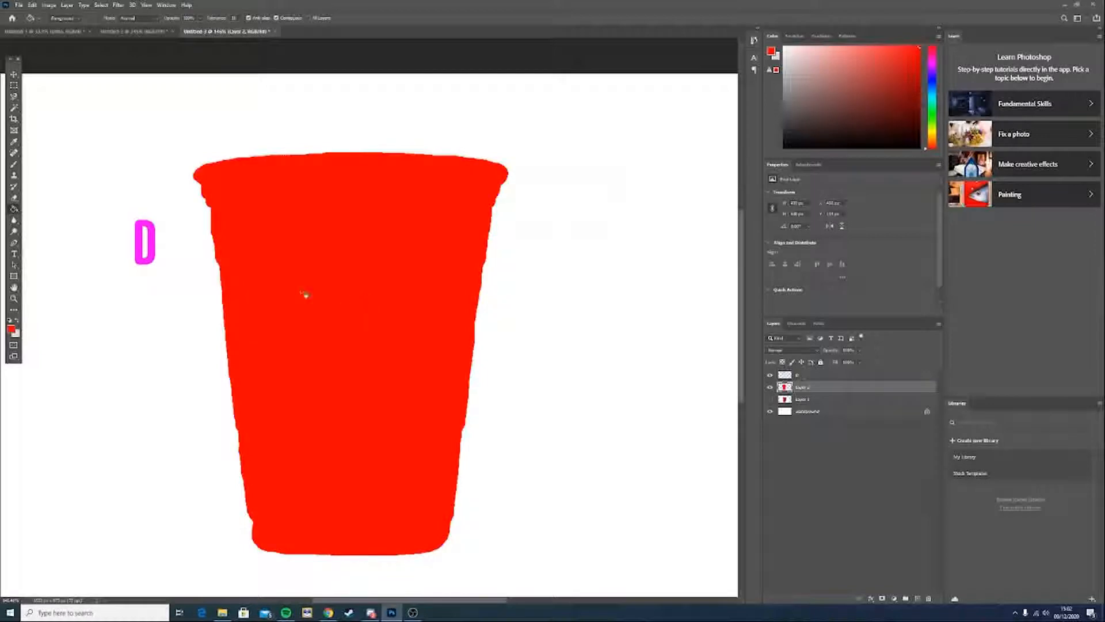
Try to edit the magenta letter D, then delete its layer together with the empty text layer
left_click(13, 75)
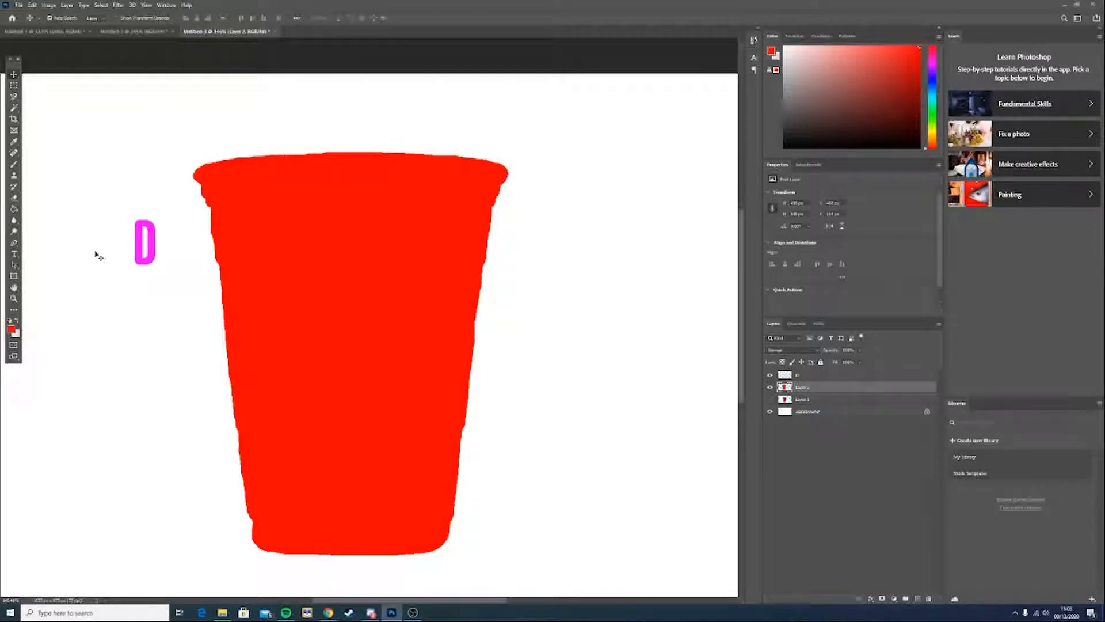
left_click(14, 254)
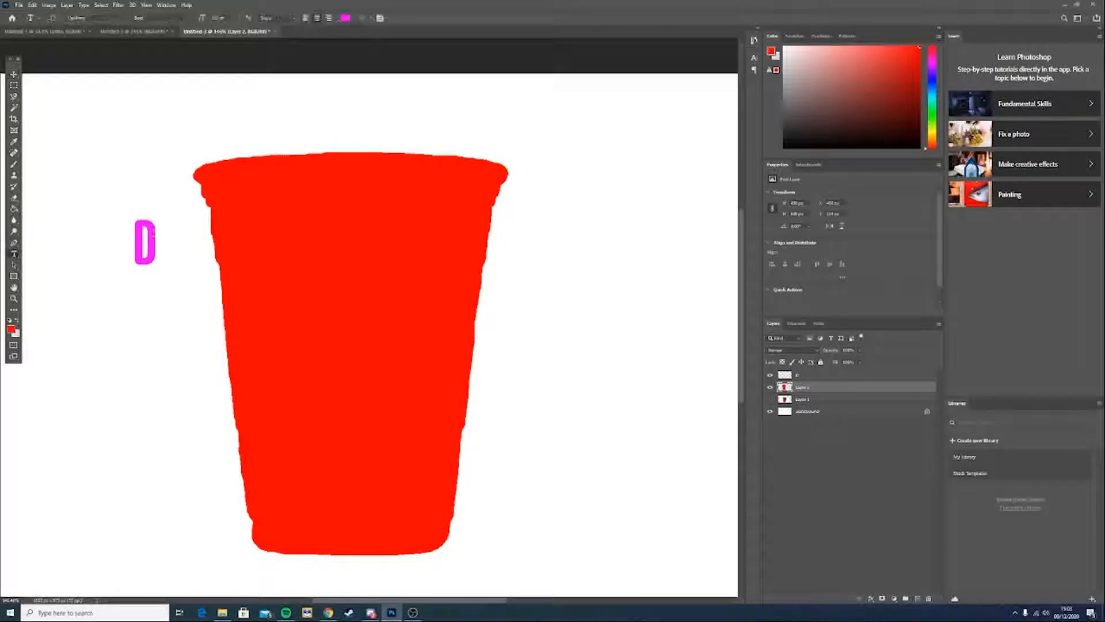
left_click(156, 233)
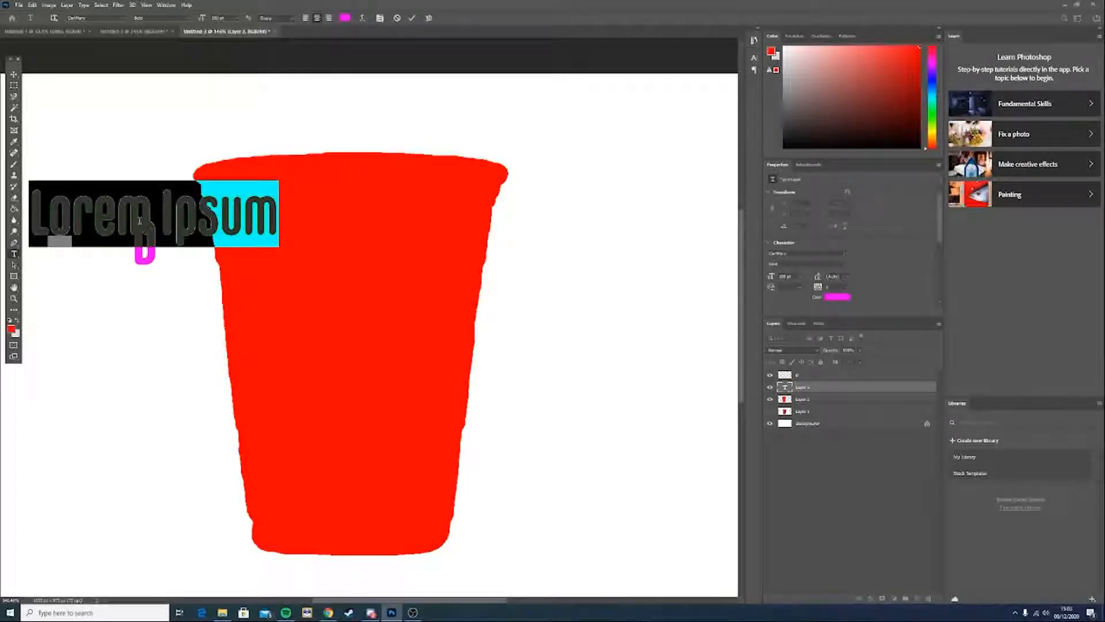
key("BackSpace")
left_click(14, 75)
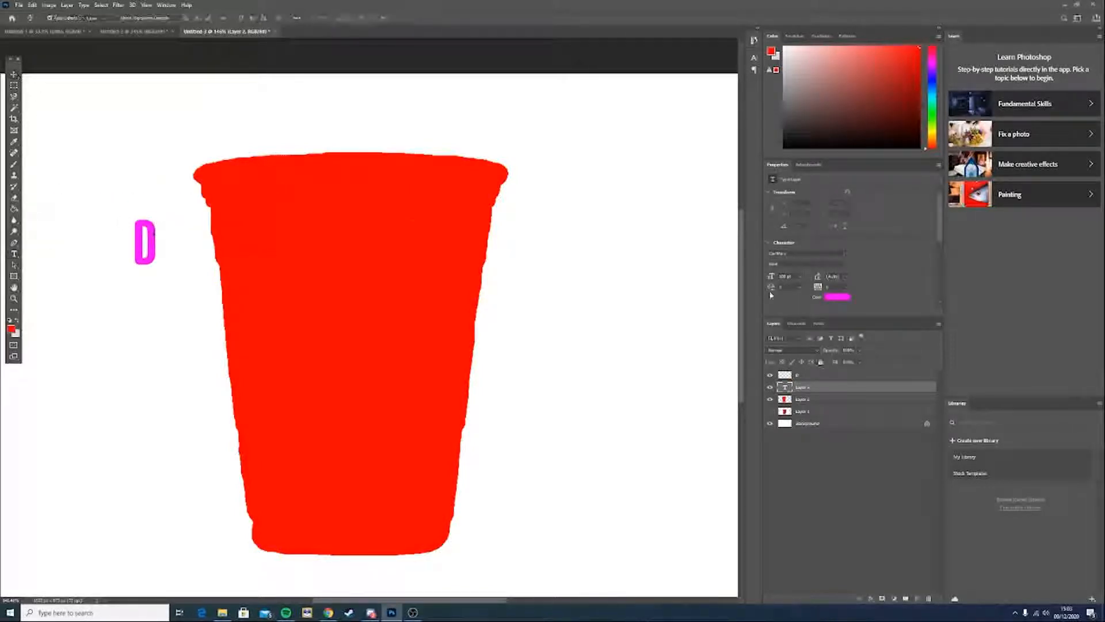
left_click(811, 374)
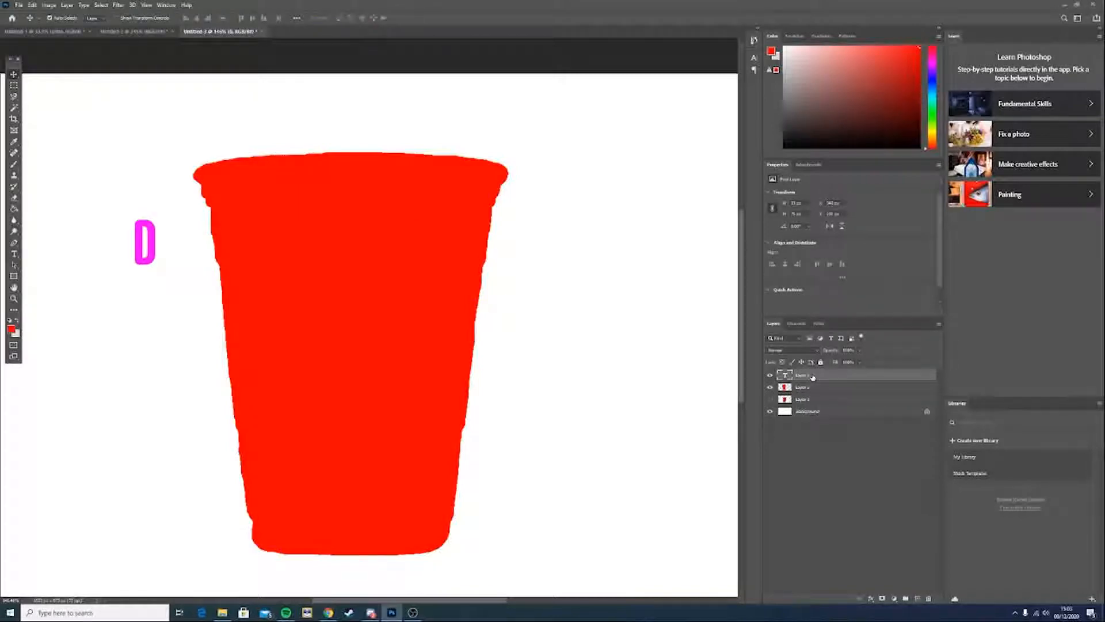
key("Delete")
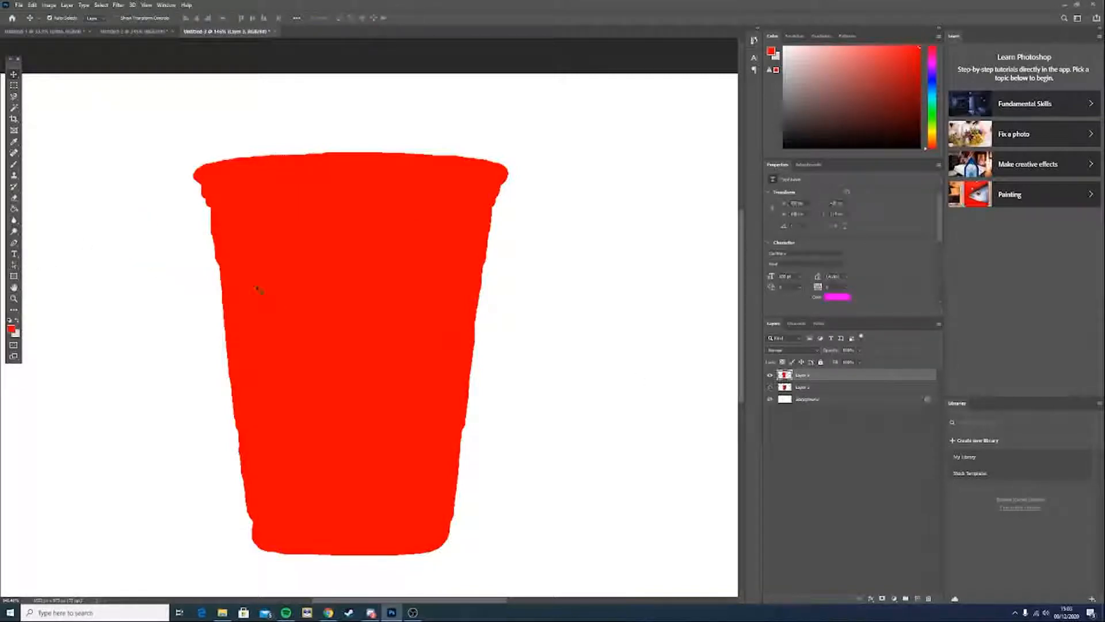
Add the text "Devious" beside the cup and move it centred onto the cup's upper part
left_click(14, 254)
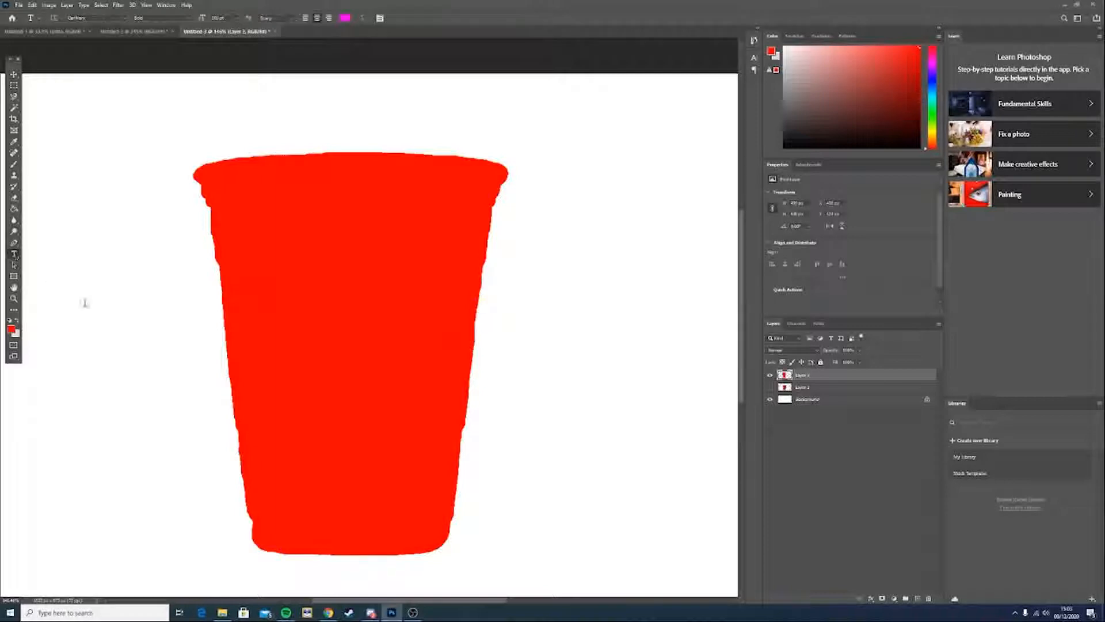
left_click(85, 303)
type("Devious")
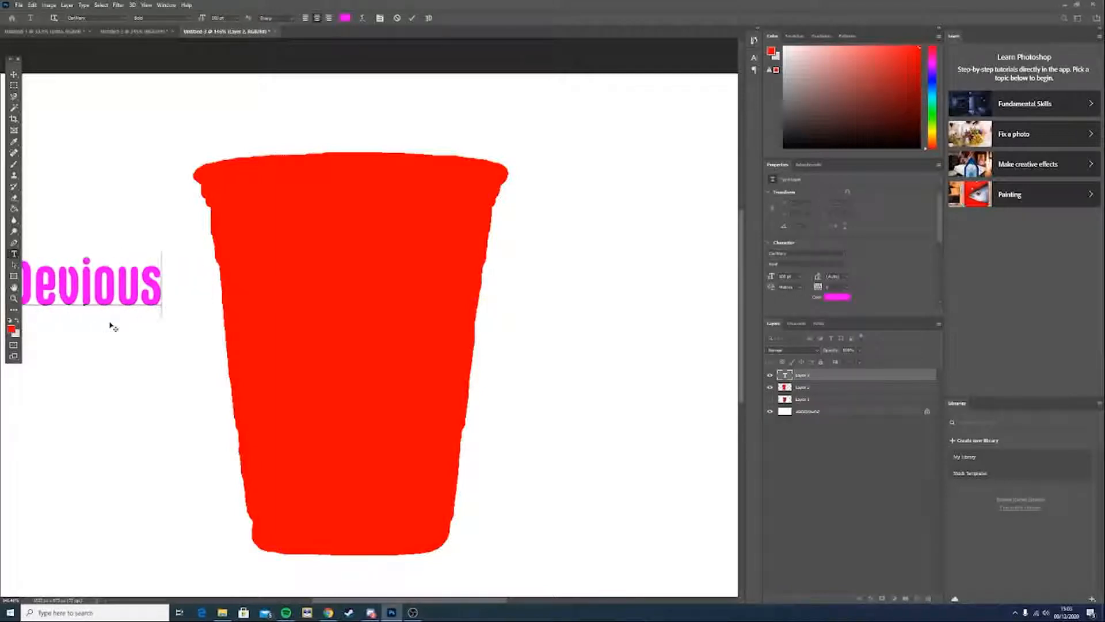
key("Return")
left_click(14, 75)
left_click_drag(85, 277, 349, 234)
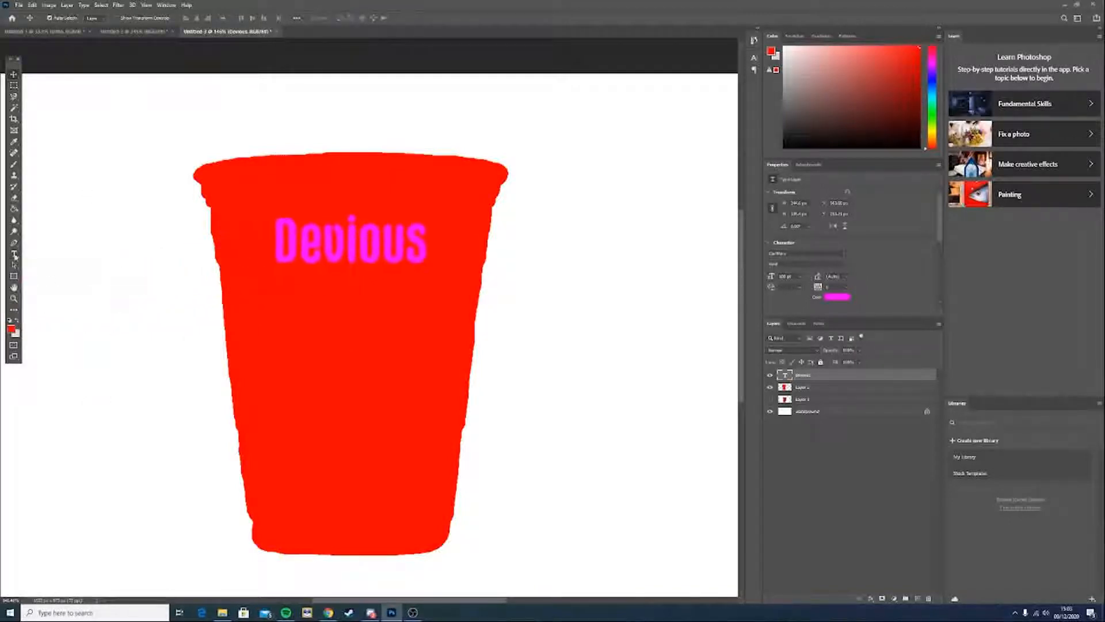
Change the colour of the whole "Devious" text to black
left_click(14, 265)
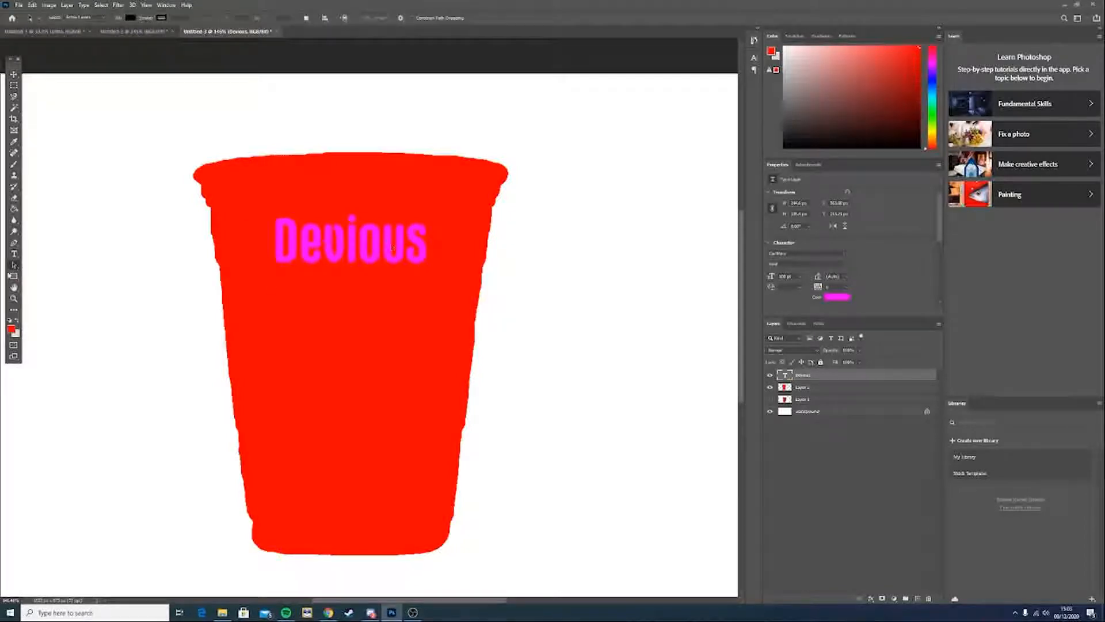
left_click(14, 254)
left_click(350, 253)
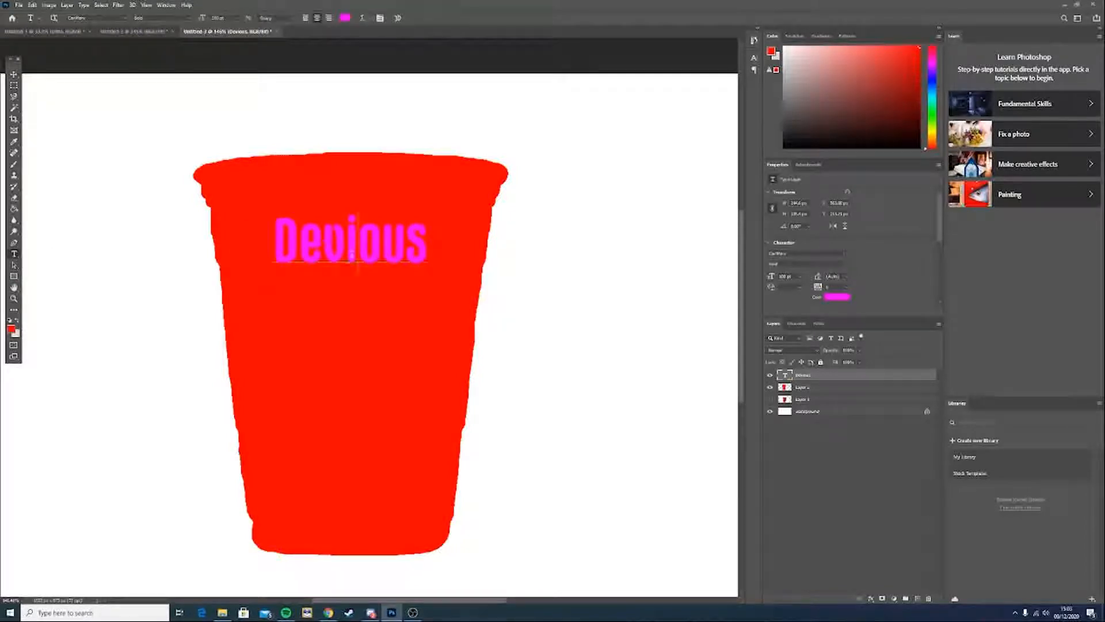
key("ctrl+a")
left_click(344, 18)
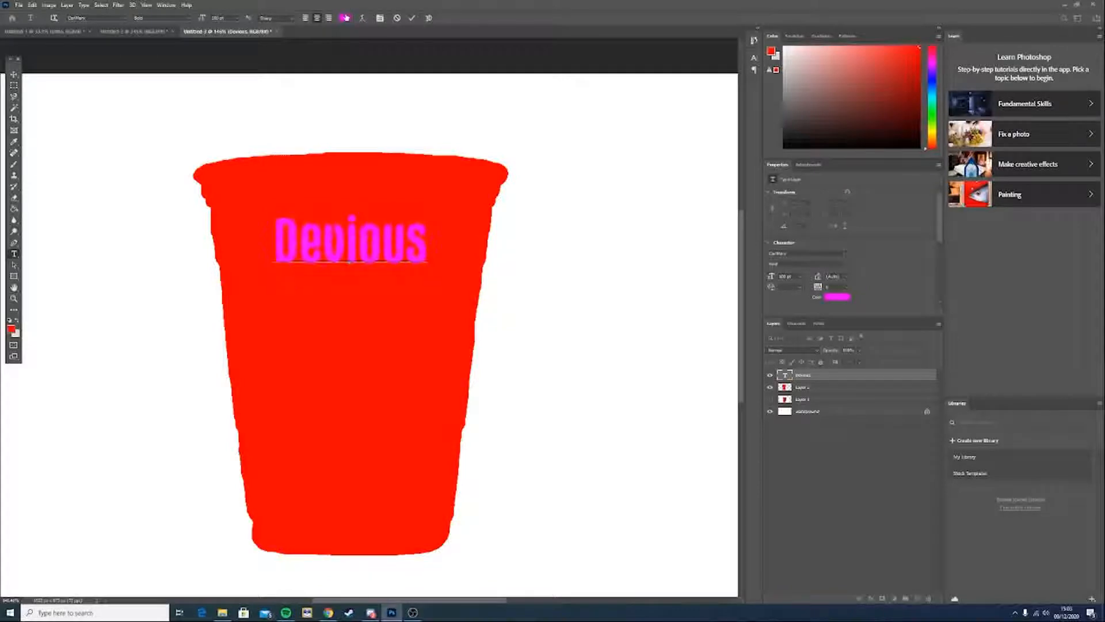
left_click(176, 252)
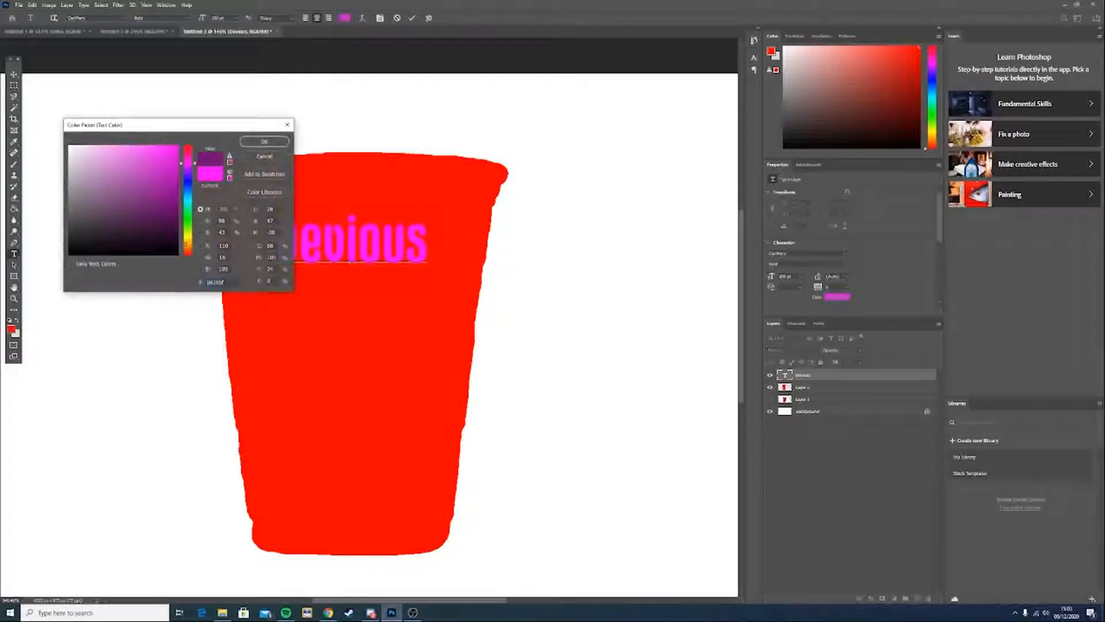
left_click(264, 142)
left_click(14, 74)
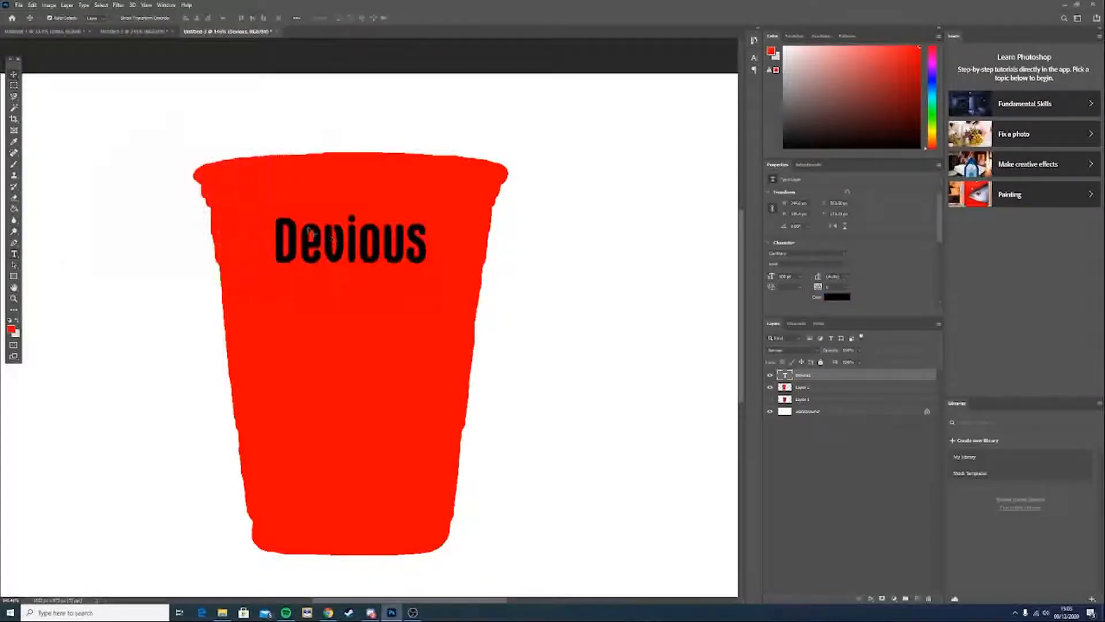
Set the "Devious" text to the Bungee font at 80 pt and move it slightly lower on the cup
left_click(14, 255)
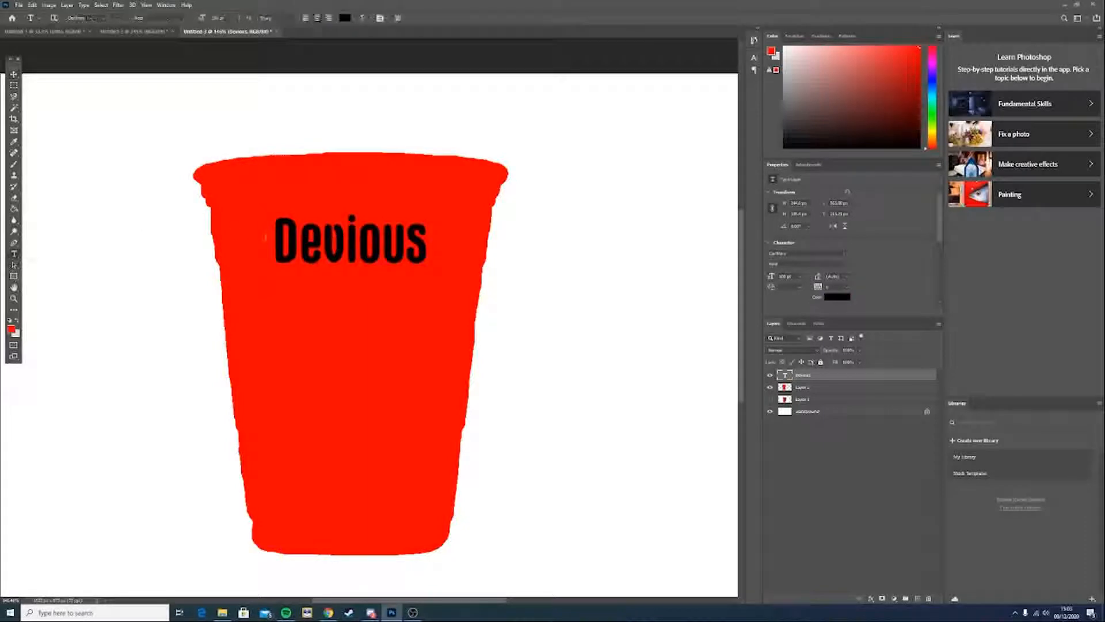
left_click_drag(426, 250, 271, 247)
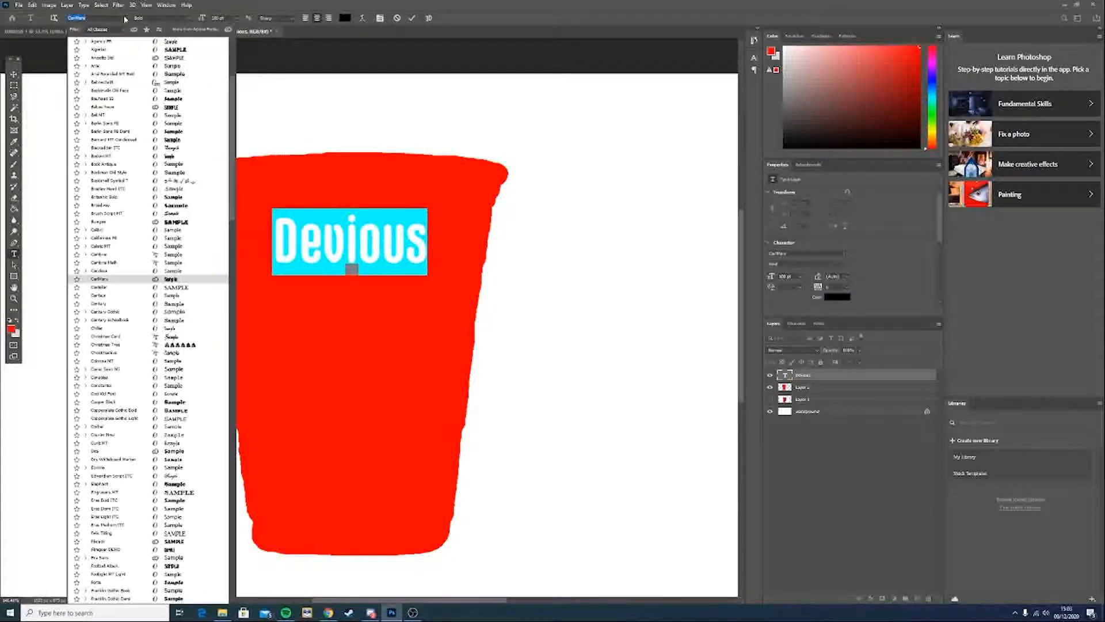
scroll(155, 124, "up", 5)
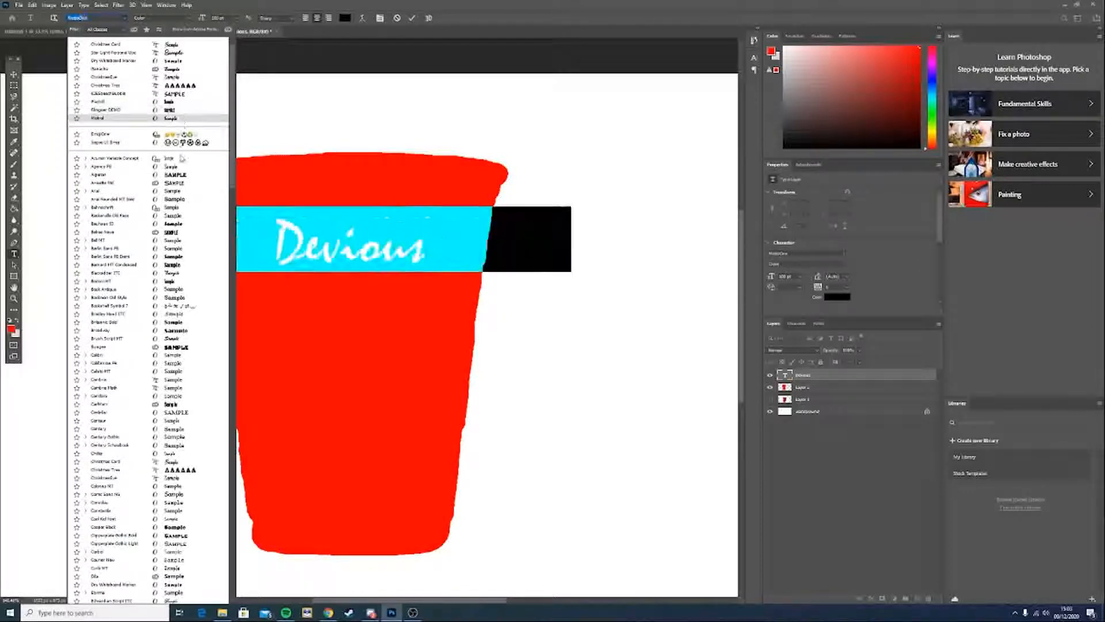
scroll(227, 154, "down", 5)
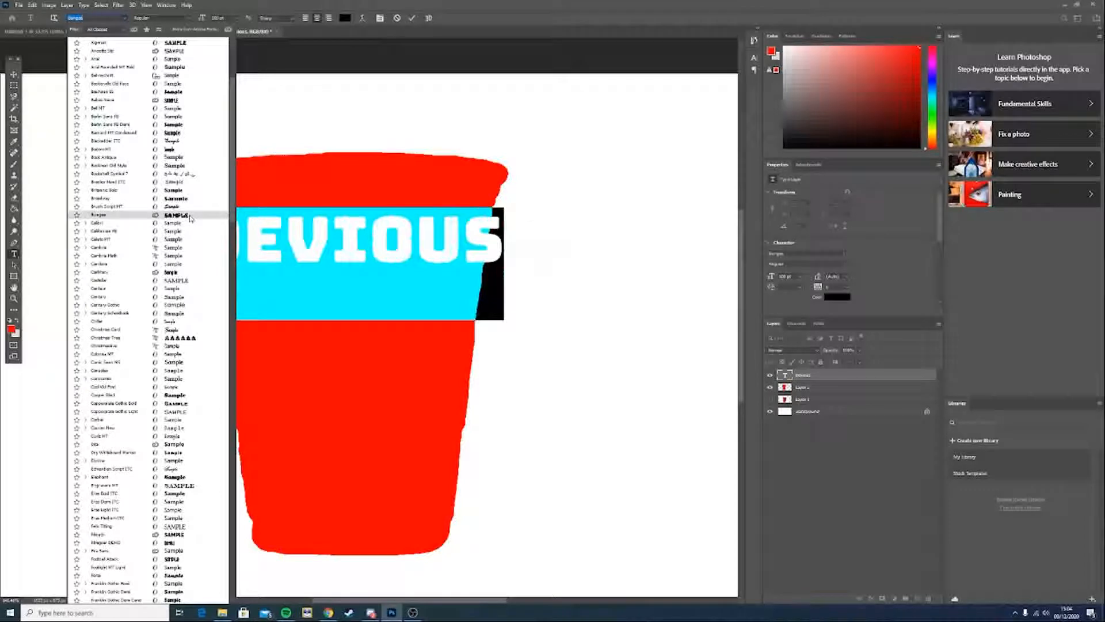
left_click(189, 216)
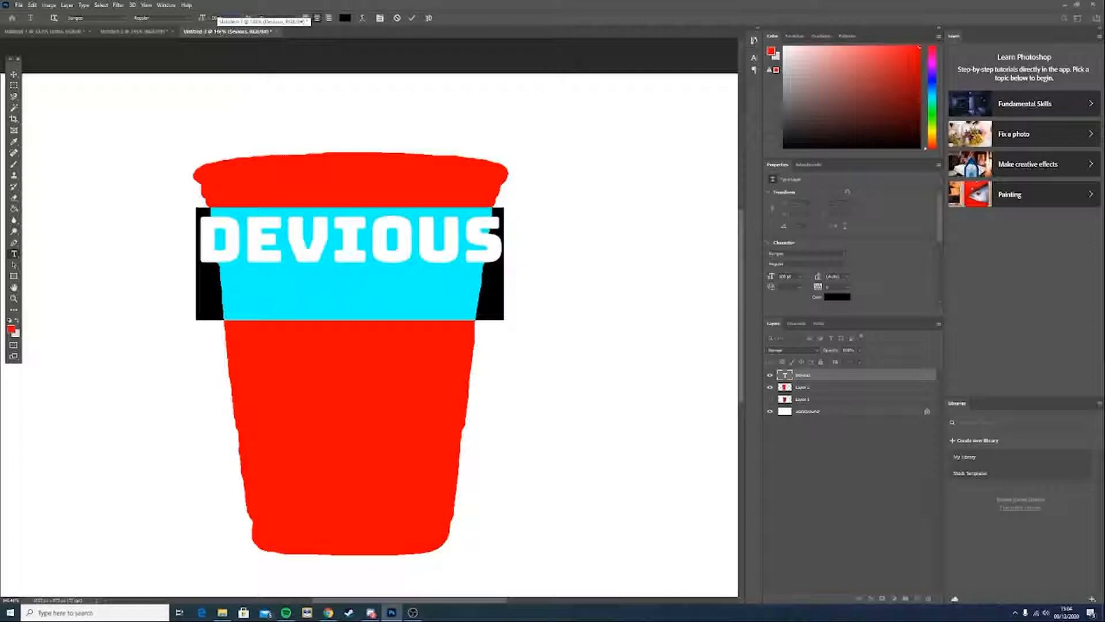
key("Return")
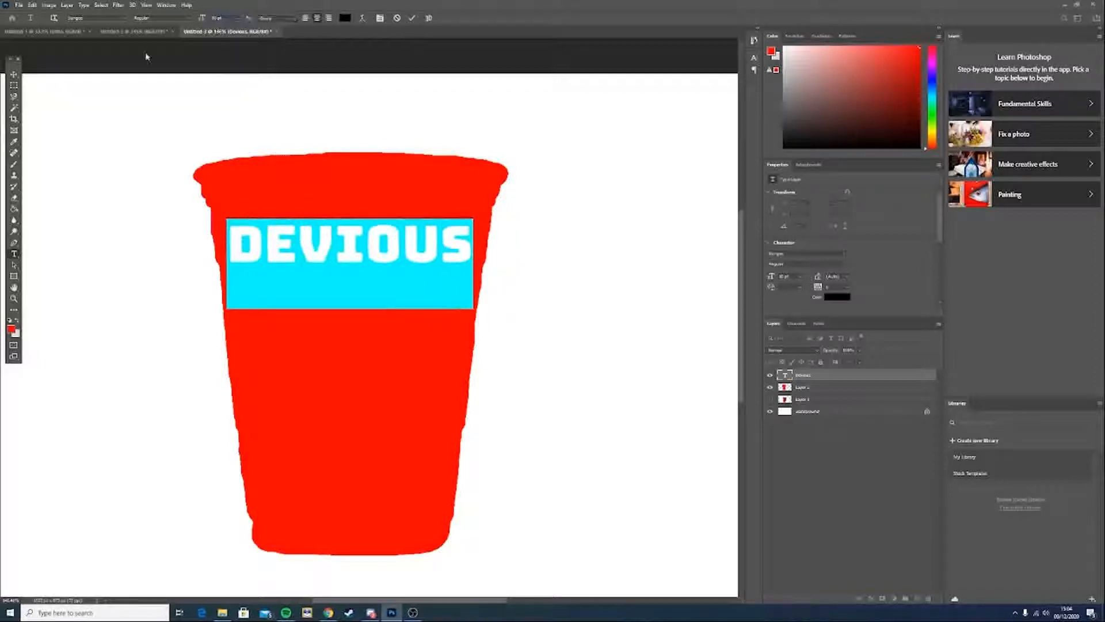
left_click(14, 76)
left_click_drag(356, 257, 357, 273)
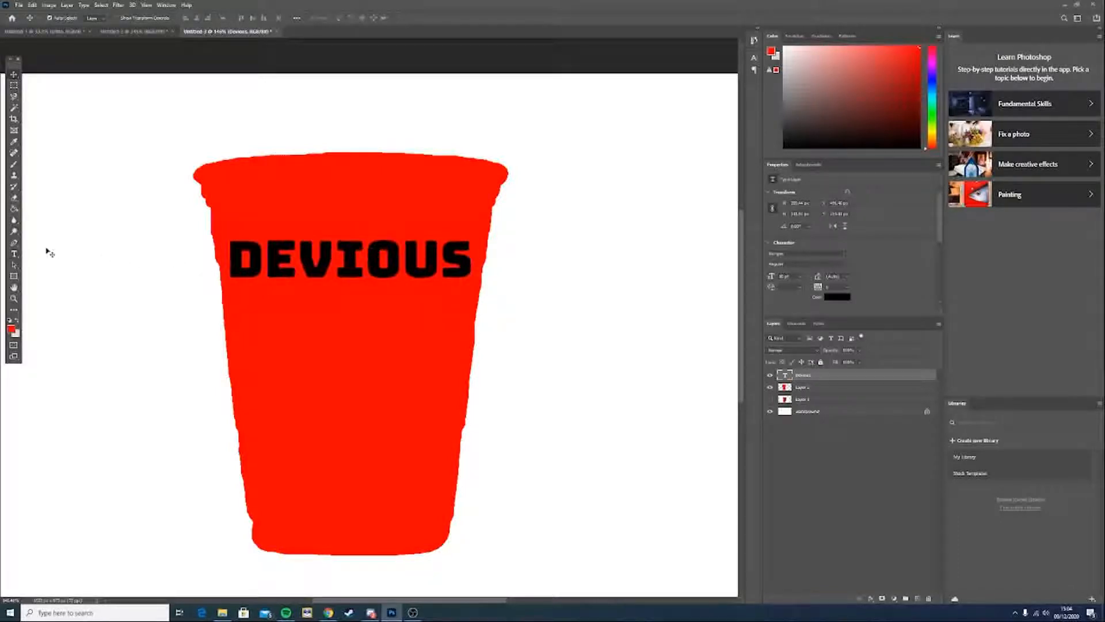
Add the text "Ditto" in the same style and centre it directly below "Devious" on the cup
left_click(14, 254)
left_click(101, 350)
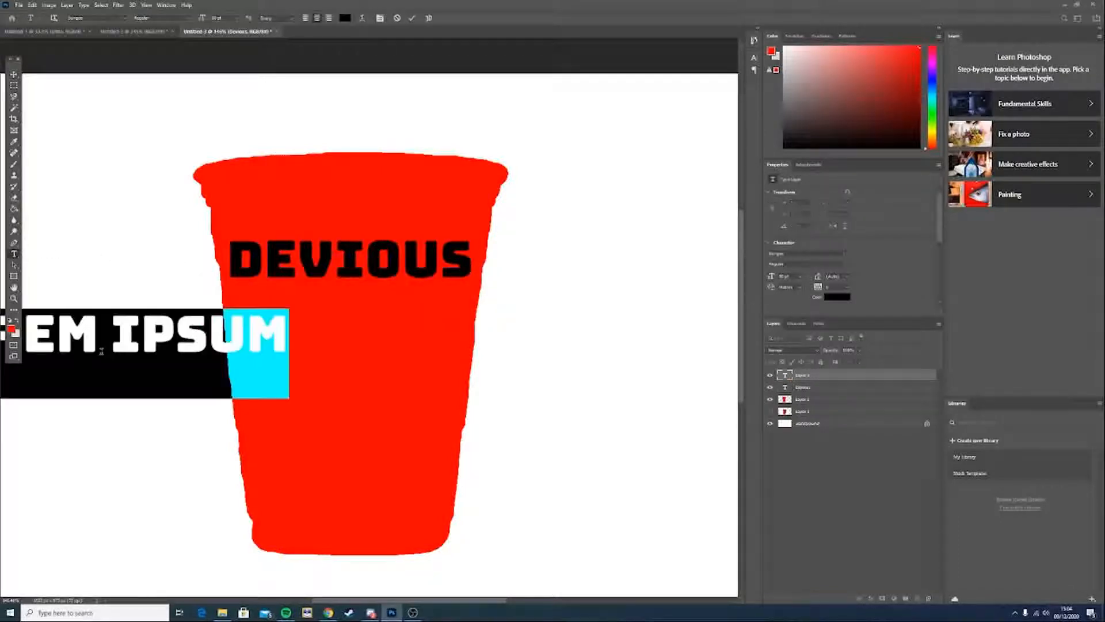
type("DITTO")
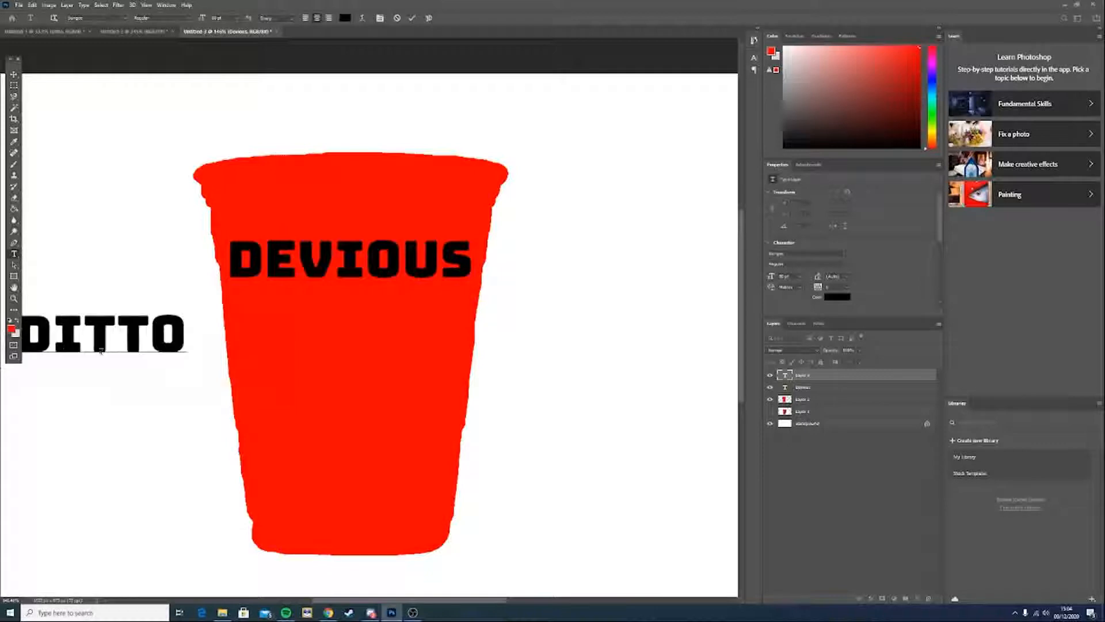
left_click(14, 75)
left_click_drag(118, 325, 354, 299)
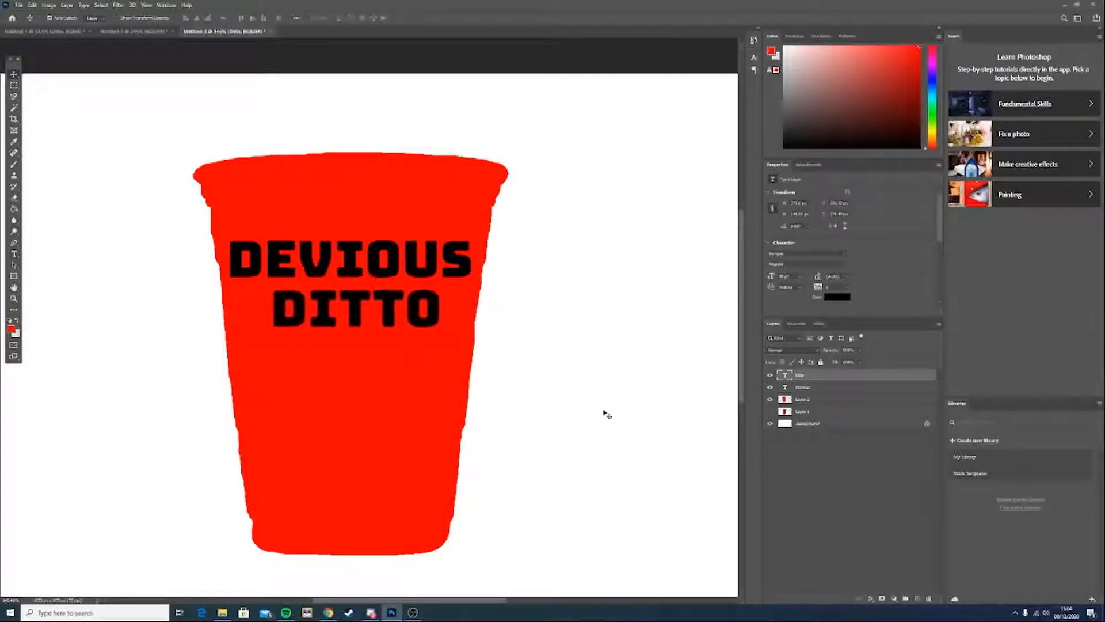
Link the cup layer with both text layers and bring them into the Ditto document, above Ditto's raised arm
left_click(803, 399, "shift")
right_click(814, 396)
left_click(836, 115)
left_click_drag(374, 321, 306, 210)
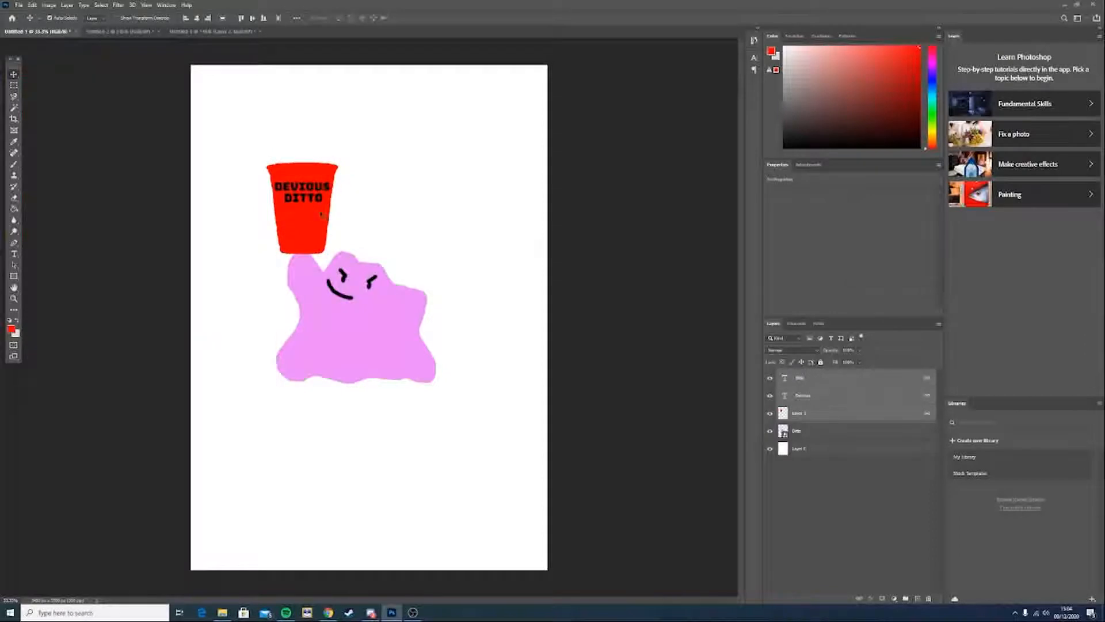
Scale the labelled cup down to about two thirds of its size and rest it centred on Ditto's raised arm
key("ctrl+t")
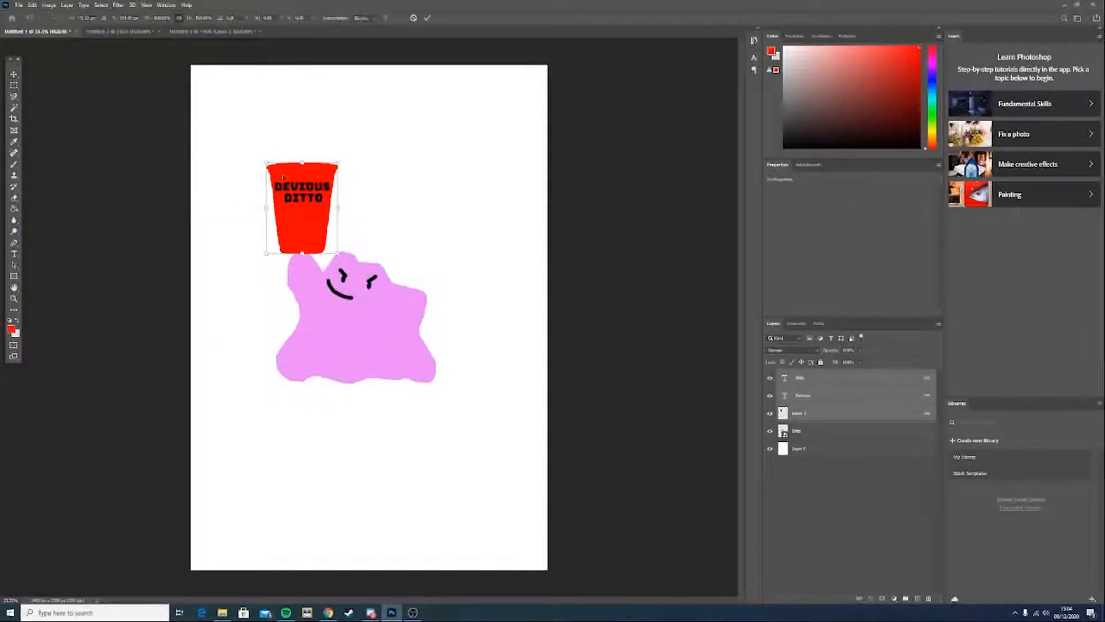
left_click_drag(265, 161, 290, 191)
left_click(14, 76)
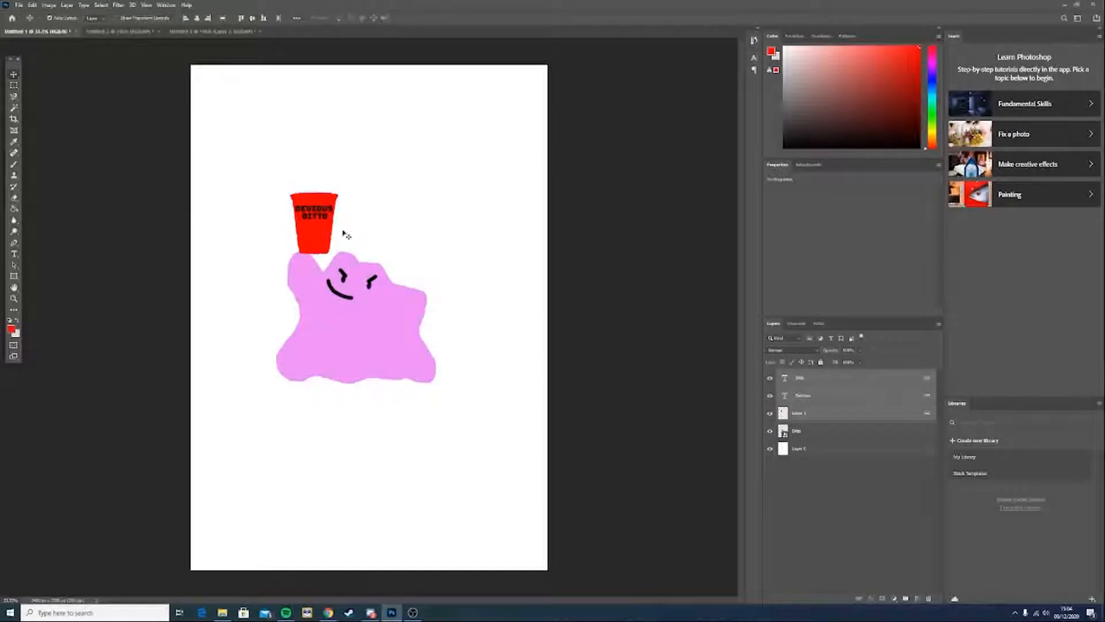
left_click_drag(315, 240, 307, 243)
left_click(407, 224)
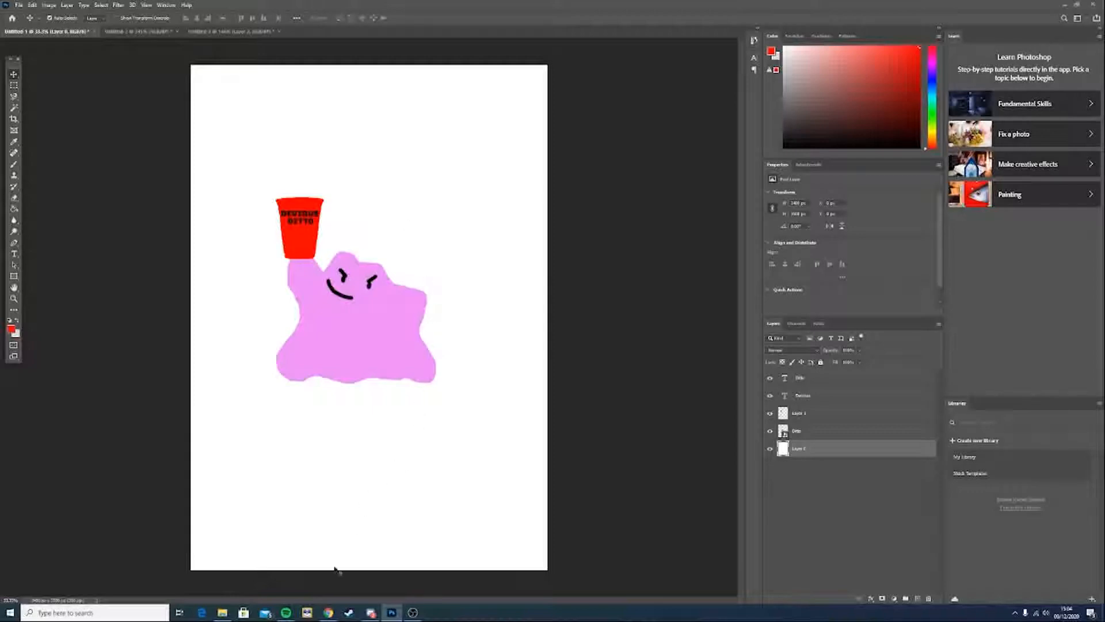
Switch to Chrome, search Google Images for "devious hats" and look through the results
left_click(331, 614)
left_click(330, 614)
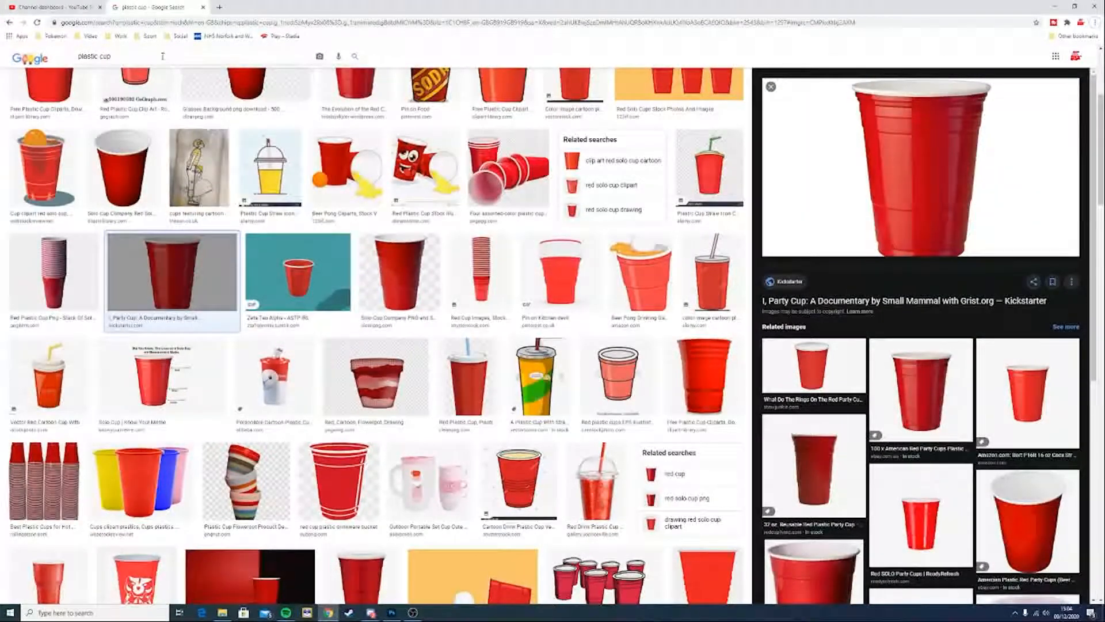
left_click_drag(134, 57, 17, 66)
type("devi")
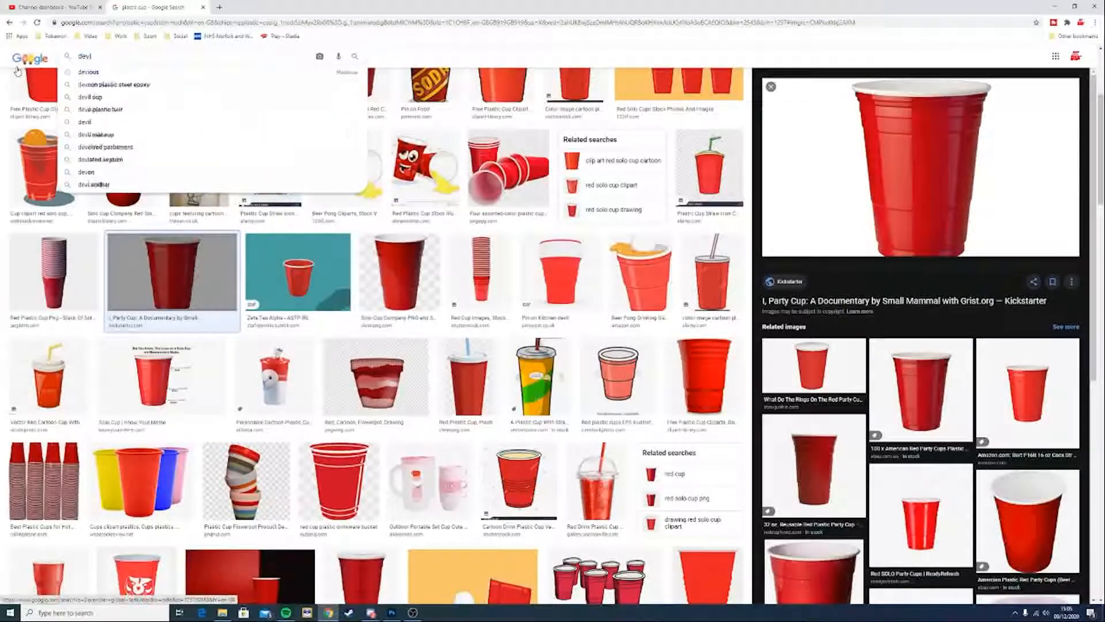
type("ous nats")
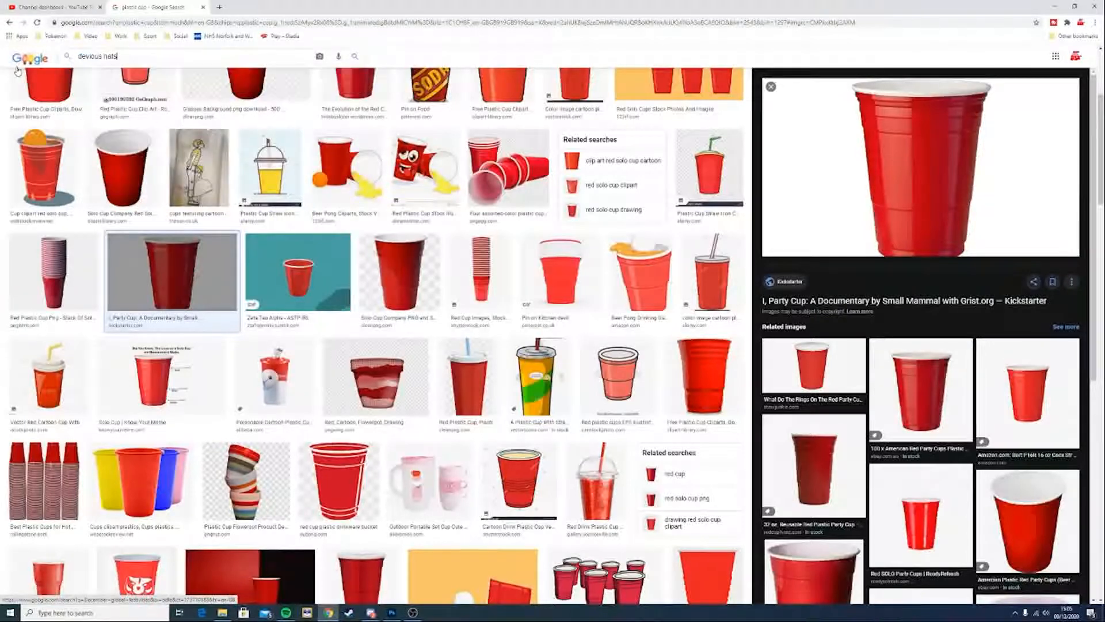
key("Return")
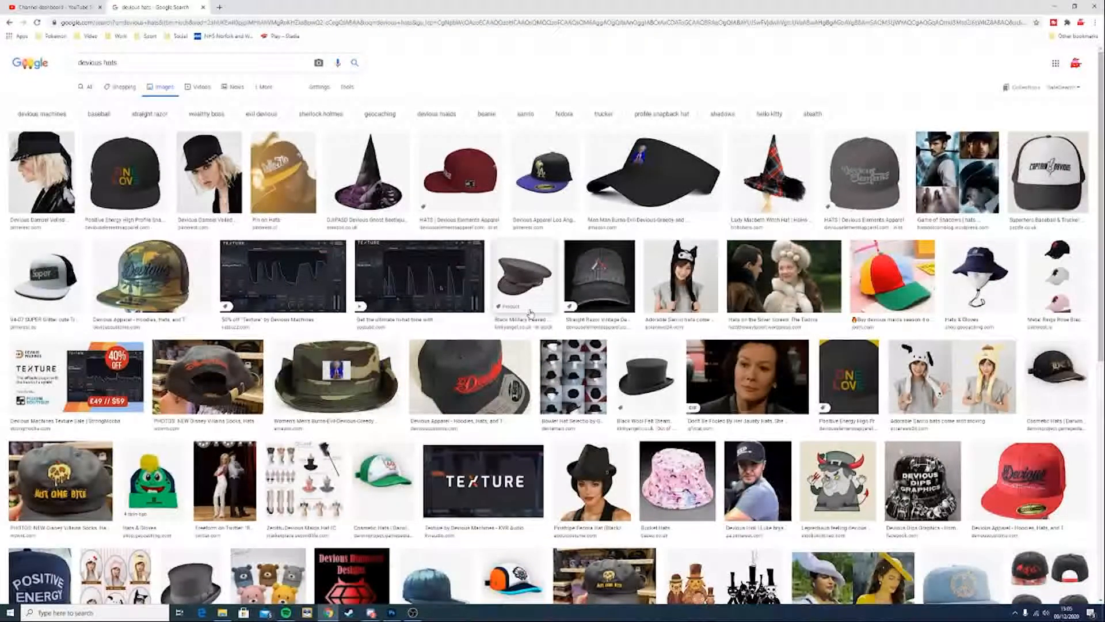
scroll(337, 269, "down", 6)
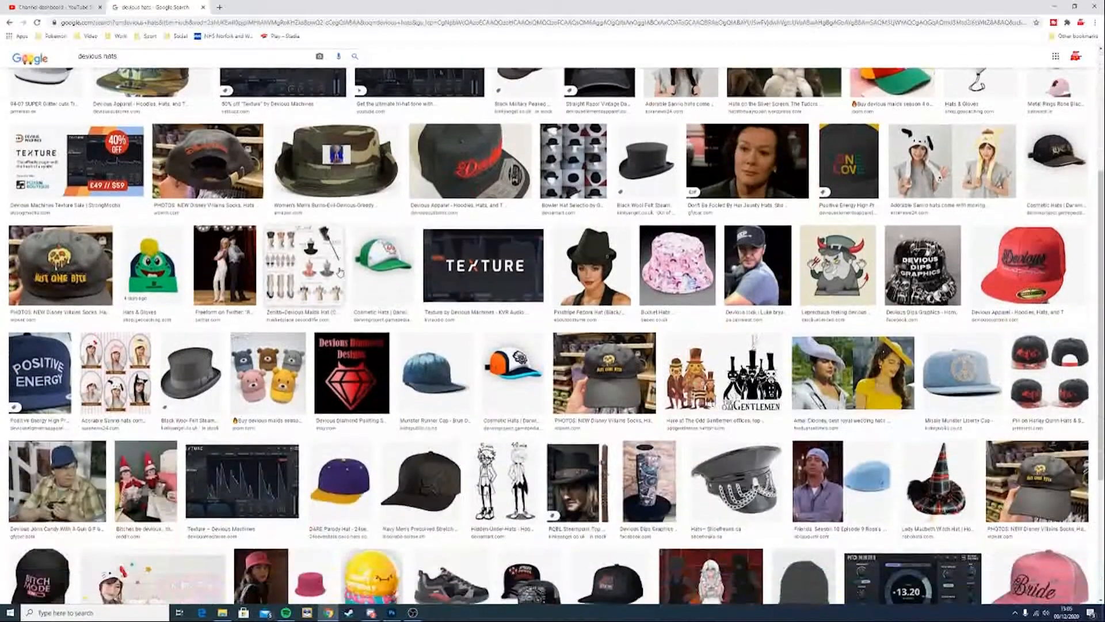
scroll(340, 272, "up", 6)
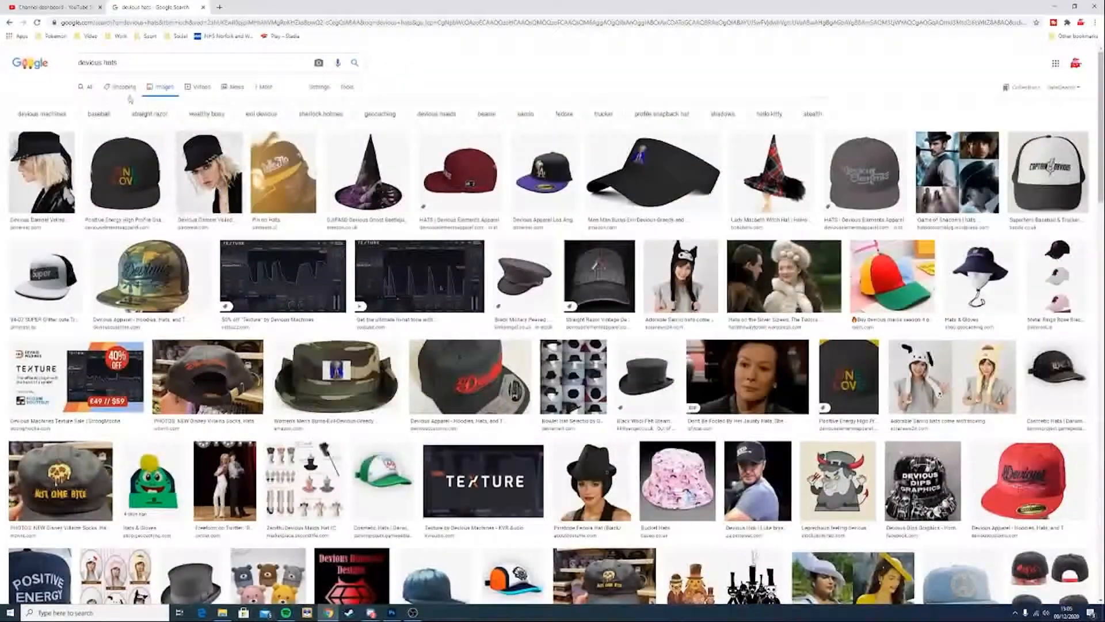
Search the images for "trickster hat" and preview the black steampunk top hat
left_click_drag(125, 64, 57, 67)
type("tricksyrt")
key("BackSpace")
key("BackSpace")
key("BackSpace")
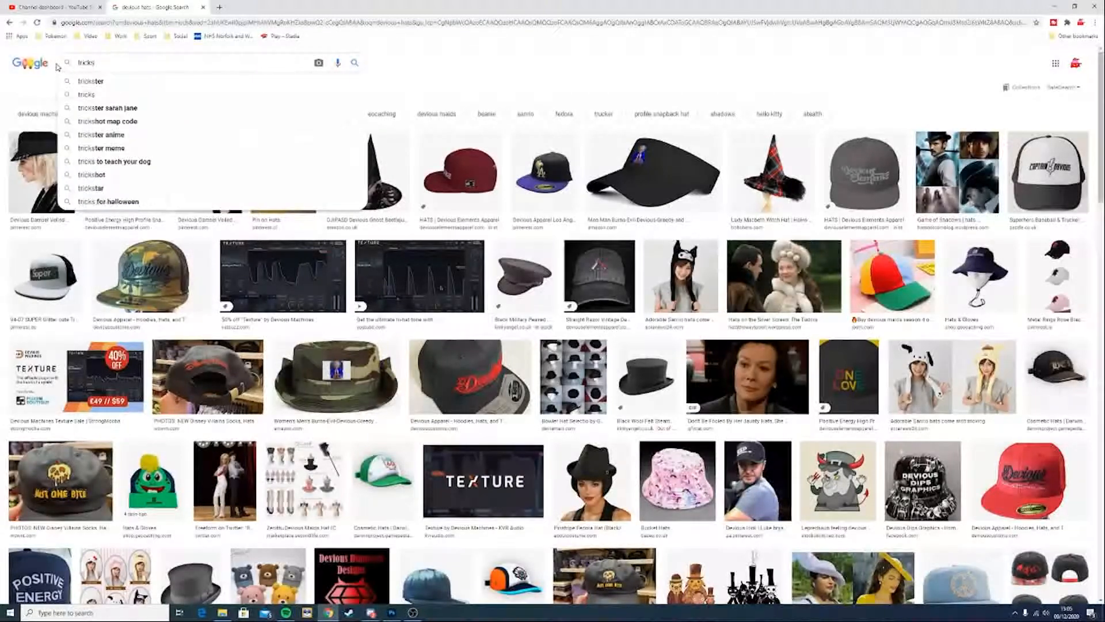
type("ter hat")
key("Return")
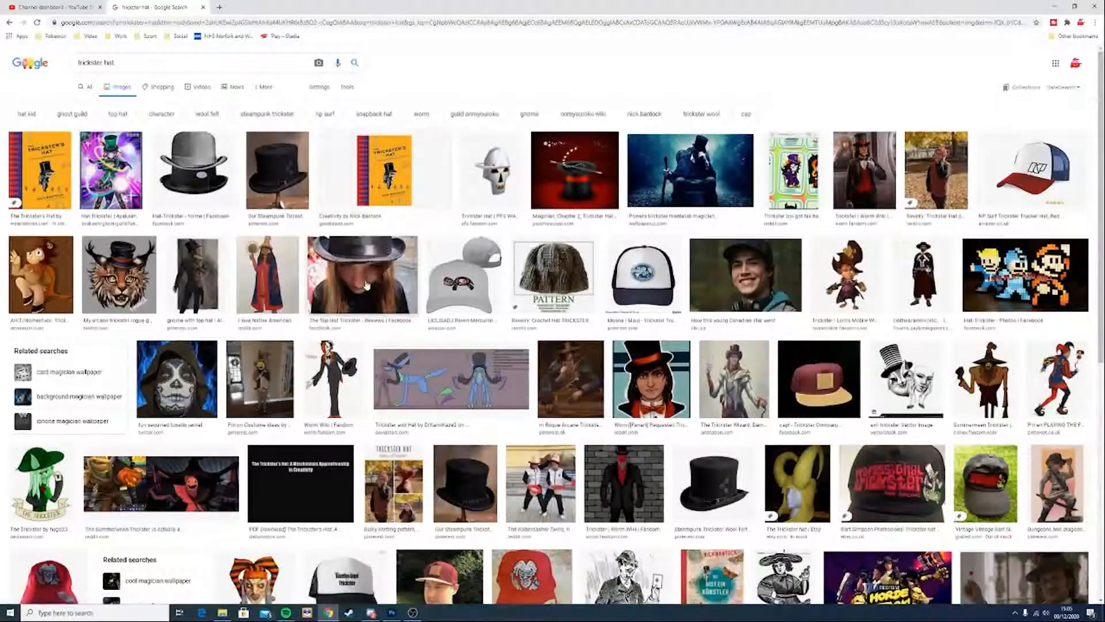
left_click(467, 478)
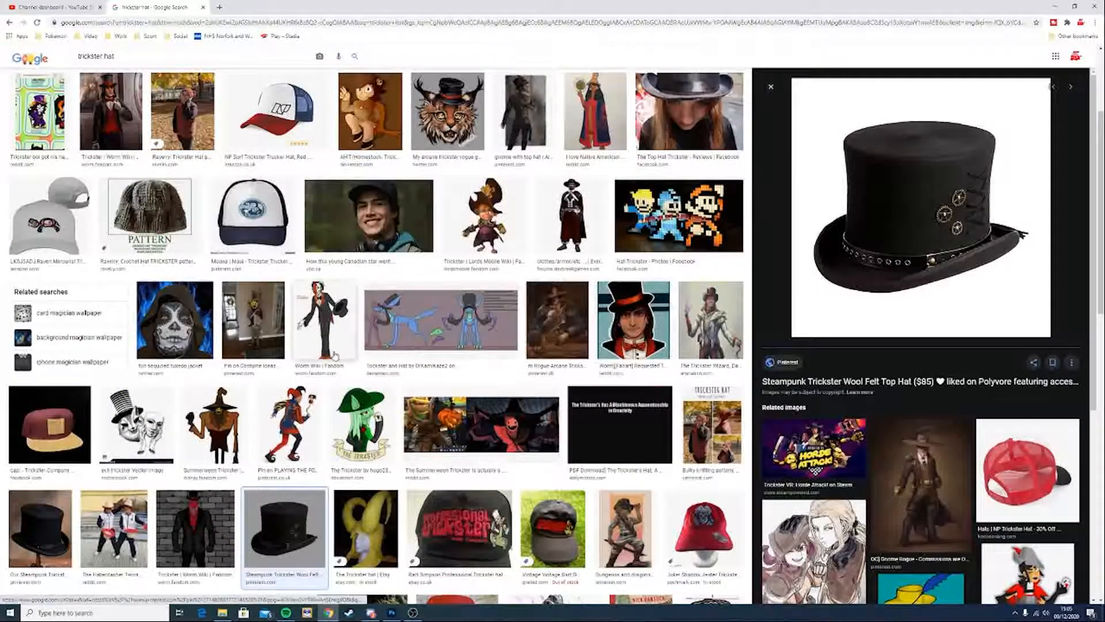
scroll(311, 315, "up", 3)
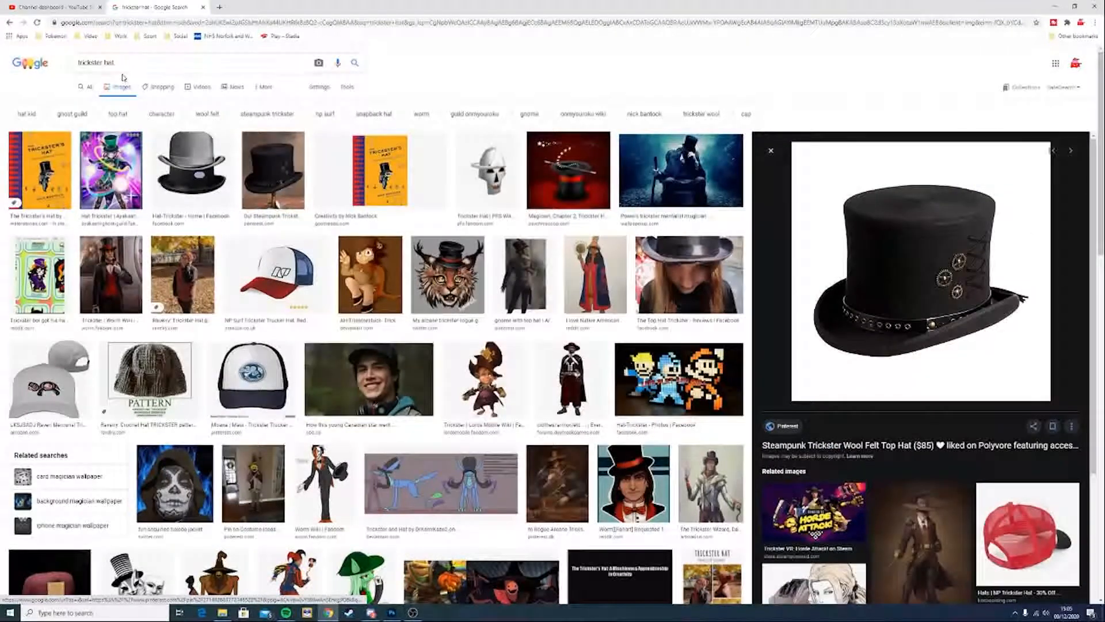
Search the images for "top hat" and narrow the results to the cartoon category
left_click_drag(128, 64, 69, 63)
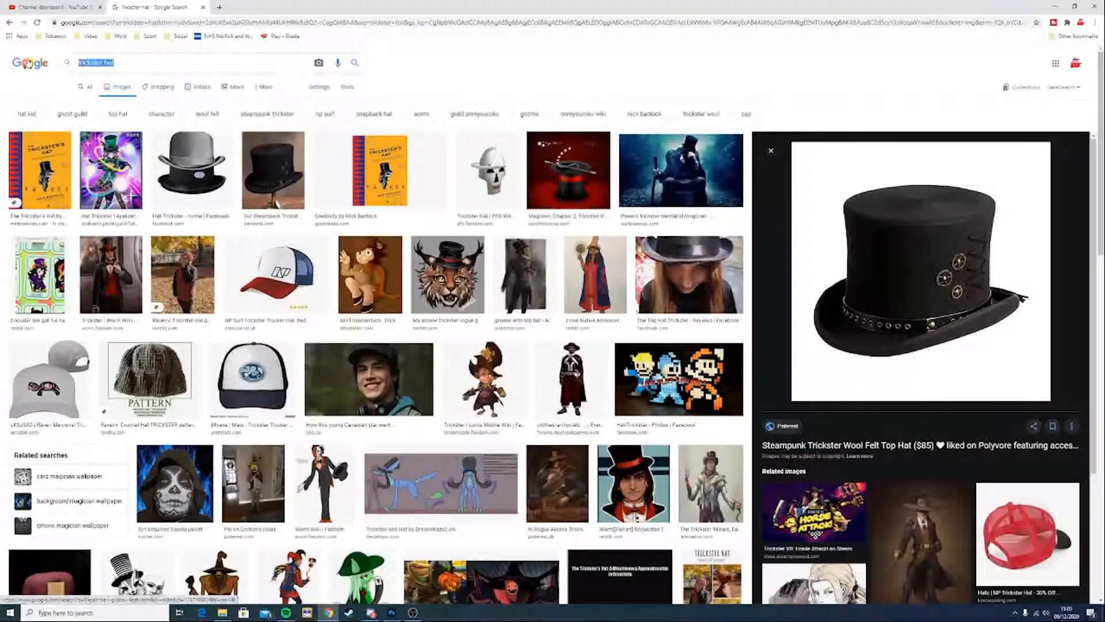
type("top hat")
key("Return")
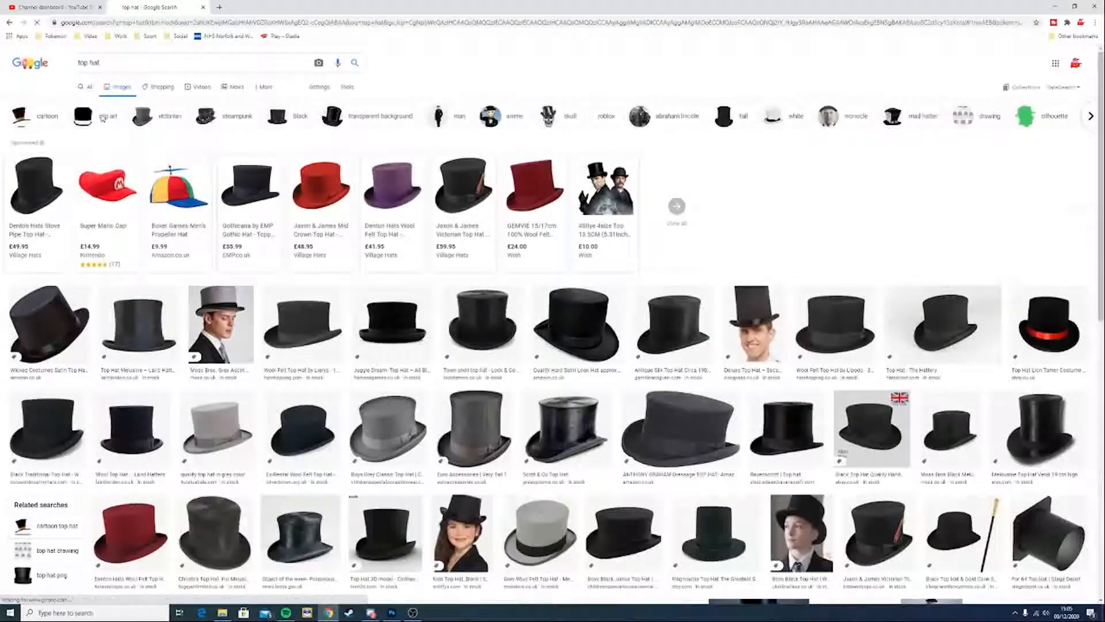
left_click(104, 117)
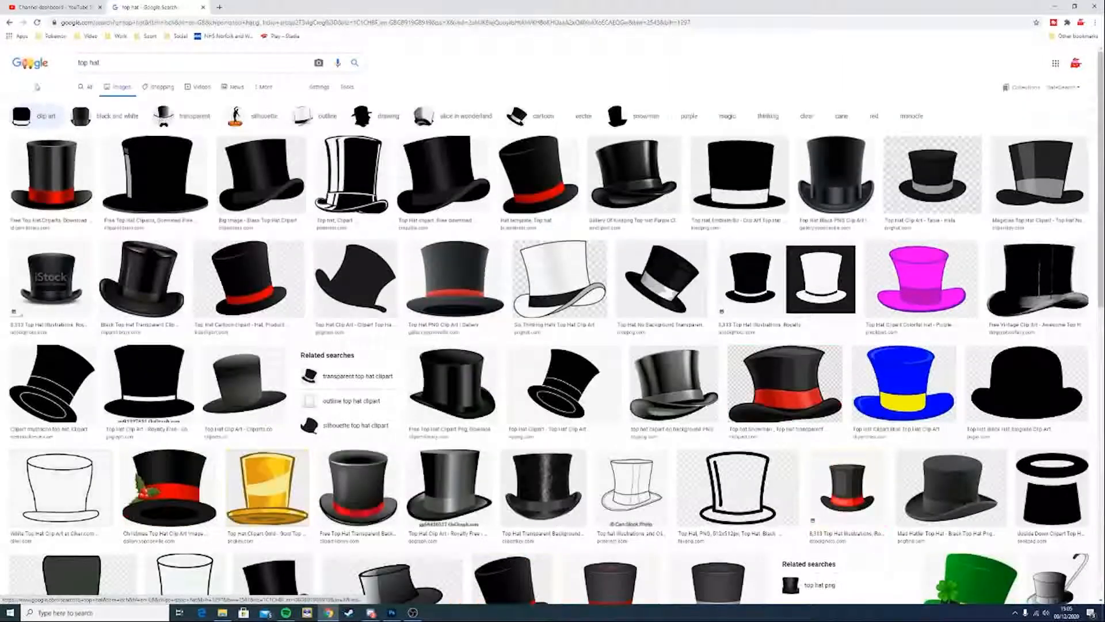
left_click(10, 23)
left_click(43, 123)
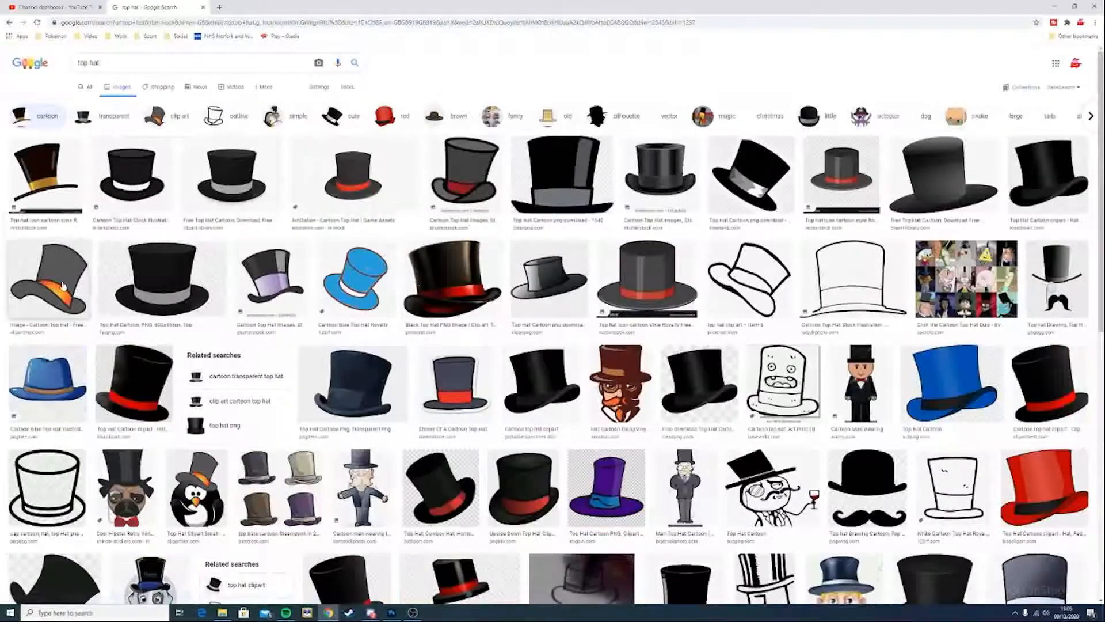
Compare the cartoon hats with the Ditto artwork and copy the image of the grey top hat with a red band
key("alt+Tab")
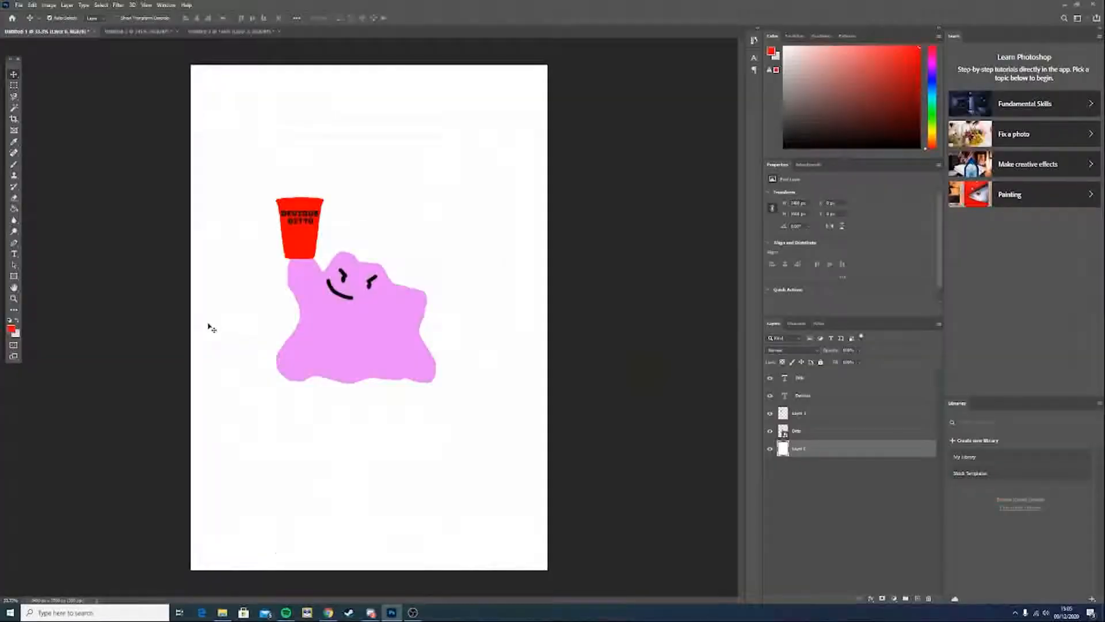
key("alt+Tab")
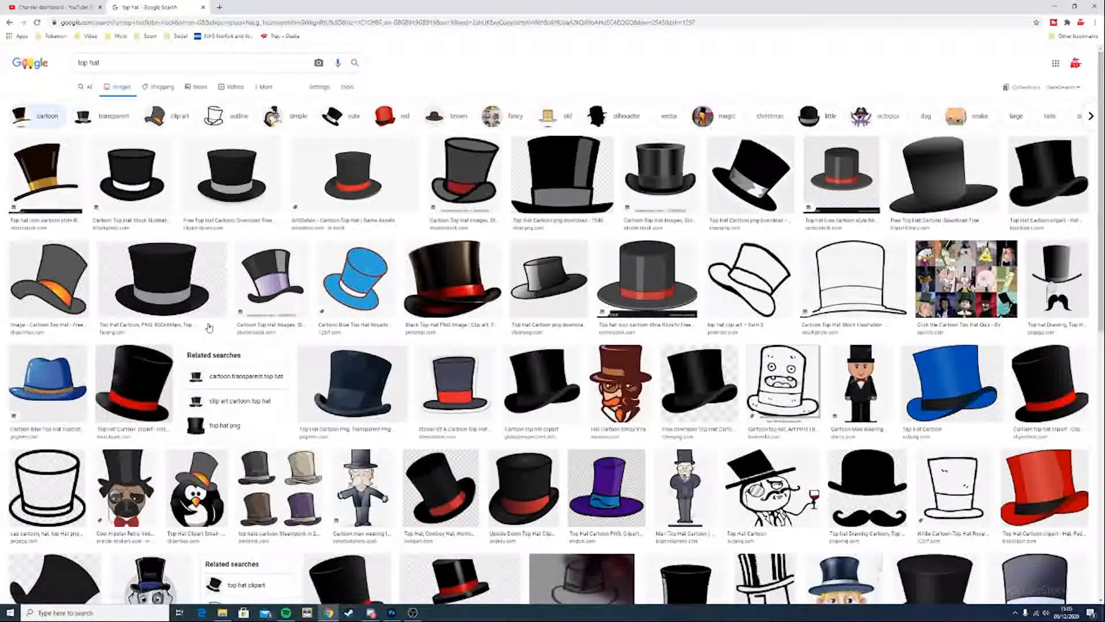
key("alt+Tab")
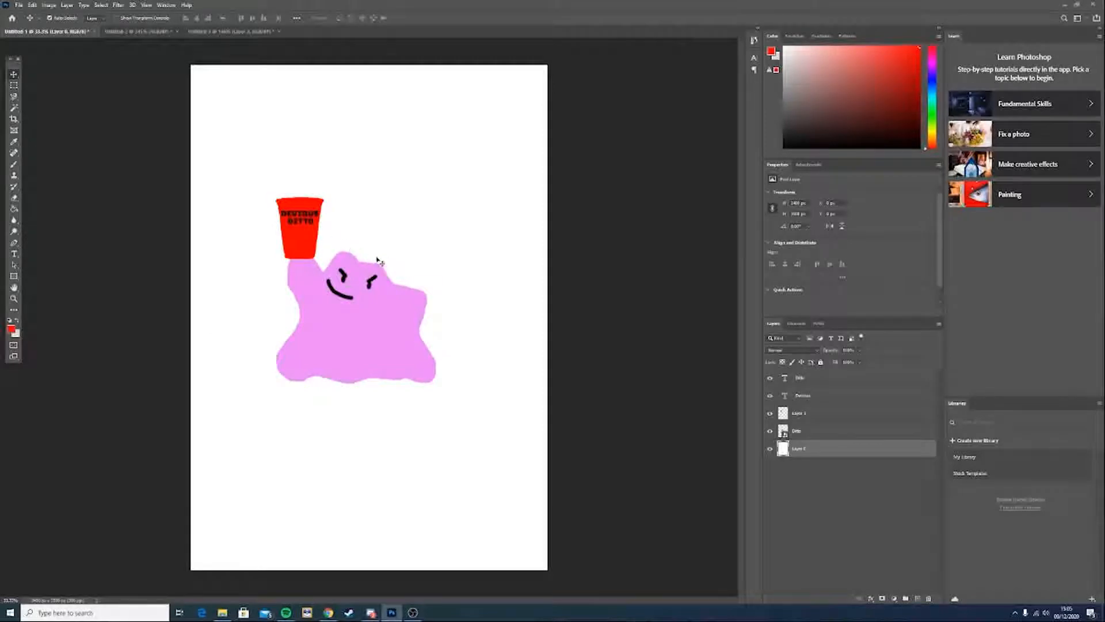
key("alt+Tab")
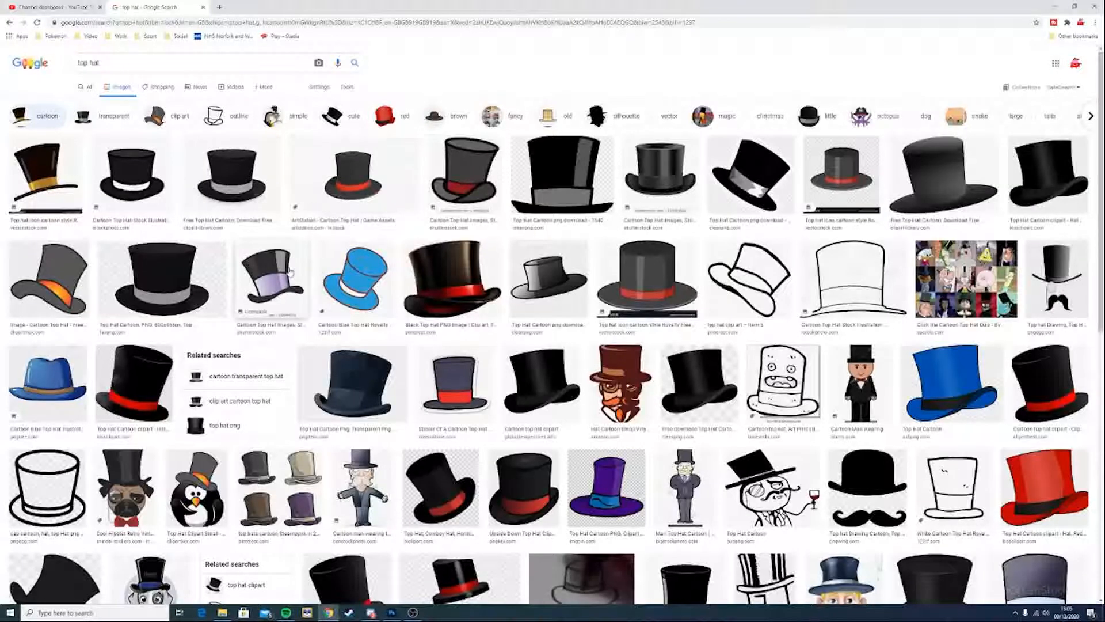
left_click(450, 197)
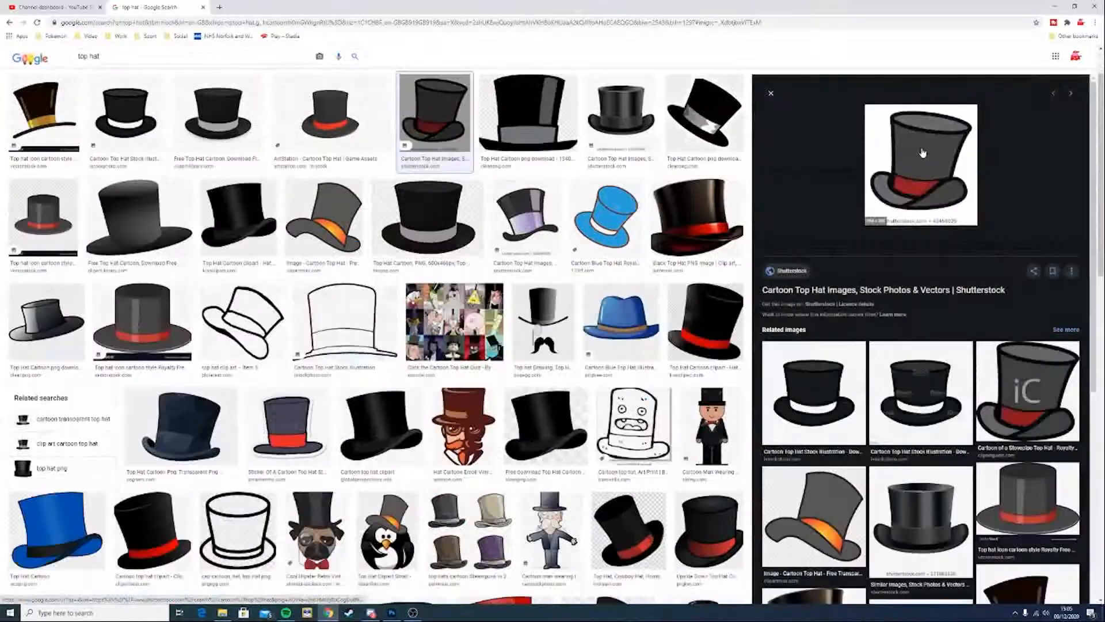
right_click(919, 158)
left_click(968, 260)
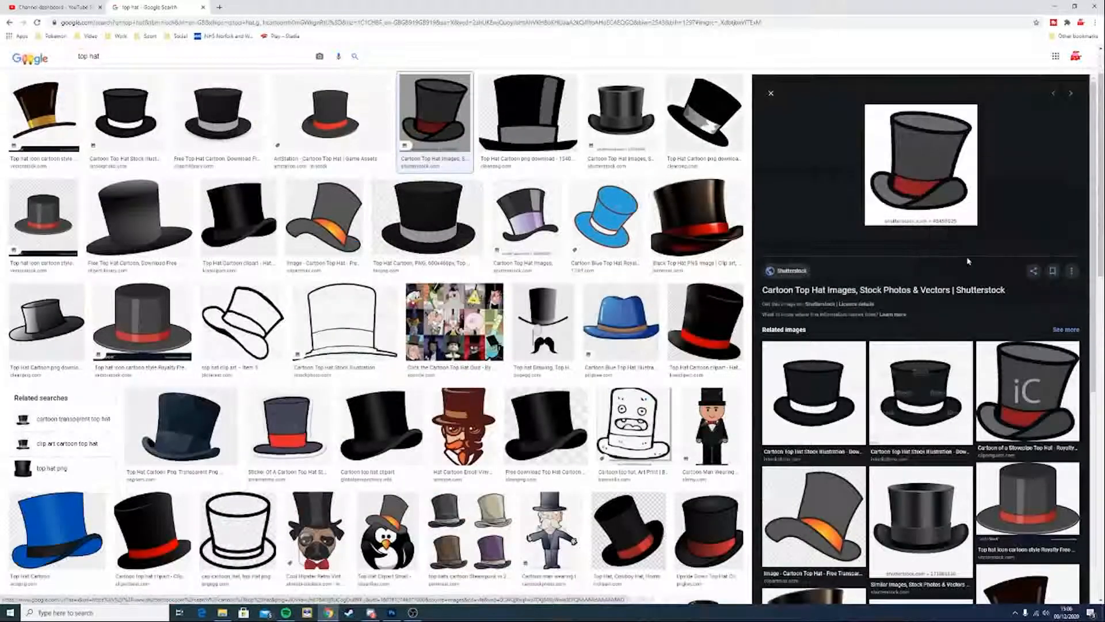
Switch to Photoshop, create a new document at the copied image's size and paste the top hat into it
key("alt+Tab")
left_click(19, 5)
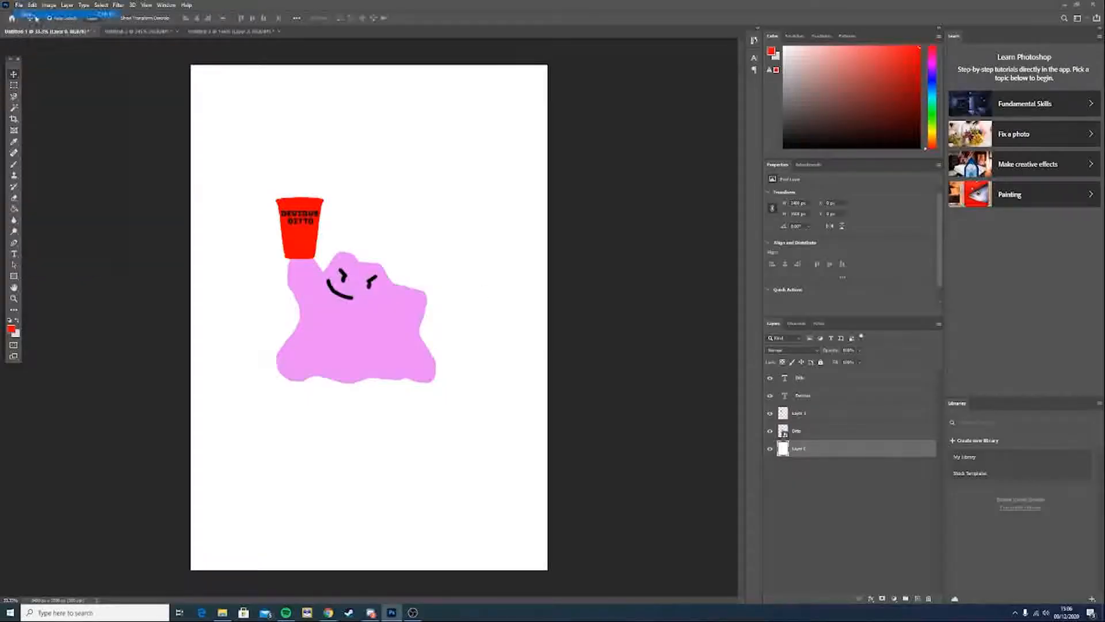
left_click(34, 16)
left_click(719, 434)
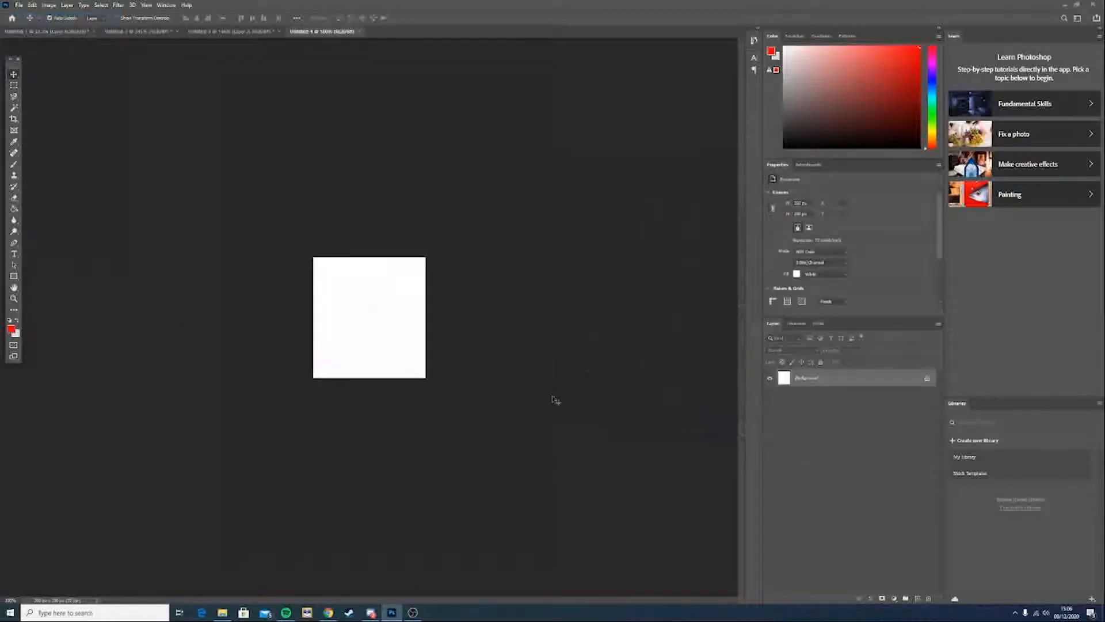
key("ctrl+v")
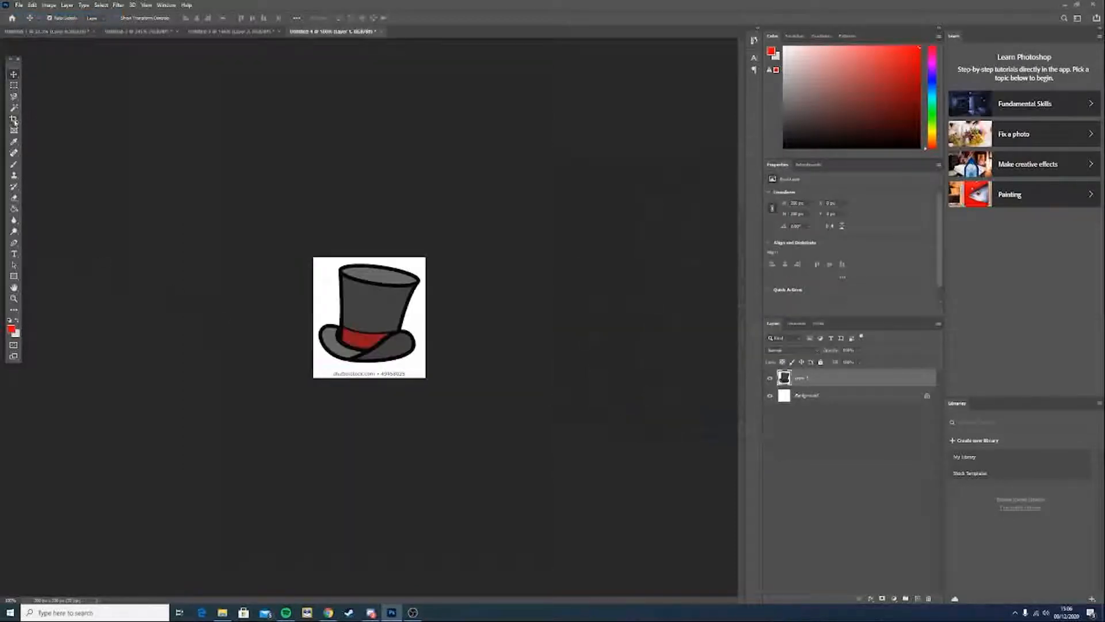
Unlock and delete the white background layer, and crop the watermark strip off the lower edge of the hat image
left_click(927, 397)
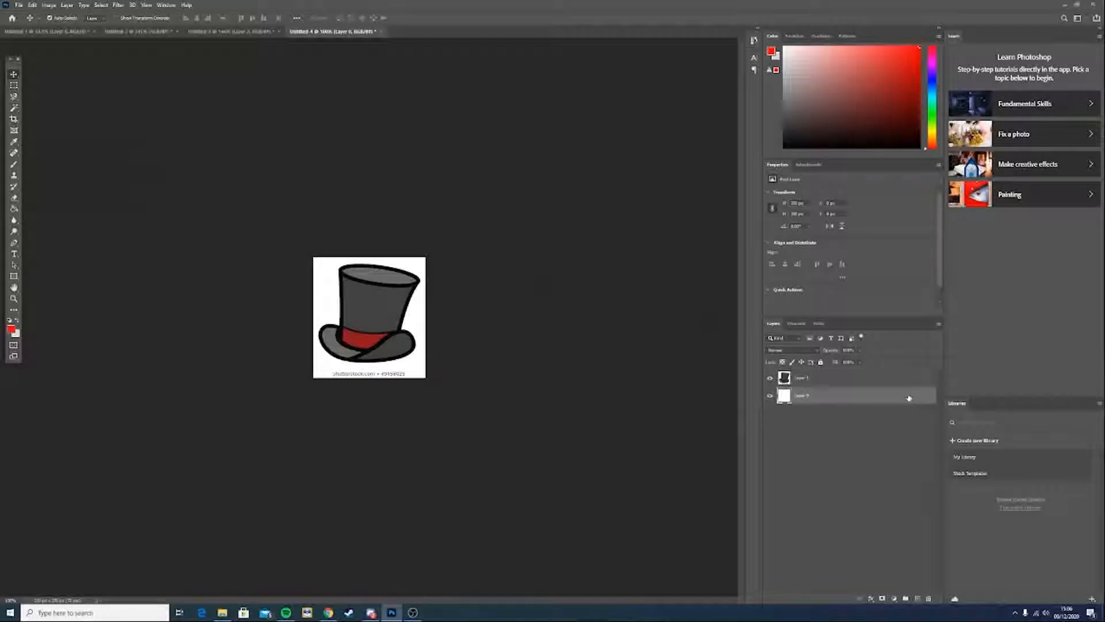
key("Delete")
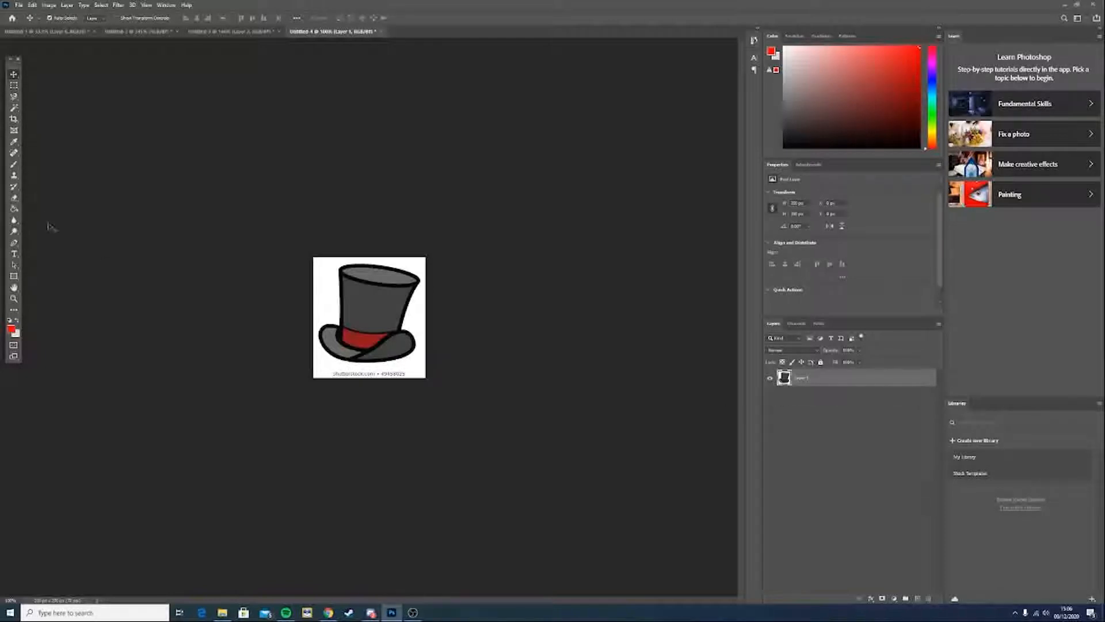
left_click(14, 120)
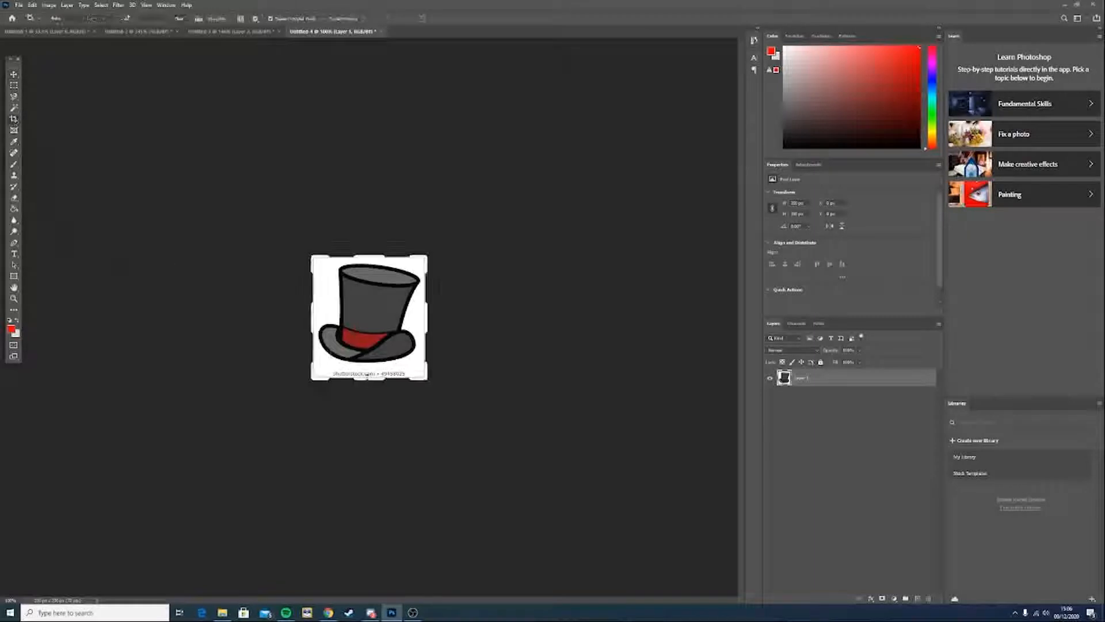
left_click_drag(368, 377, 368, 370)
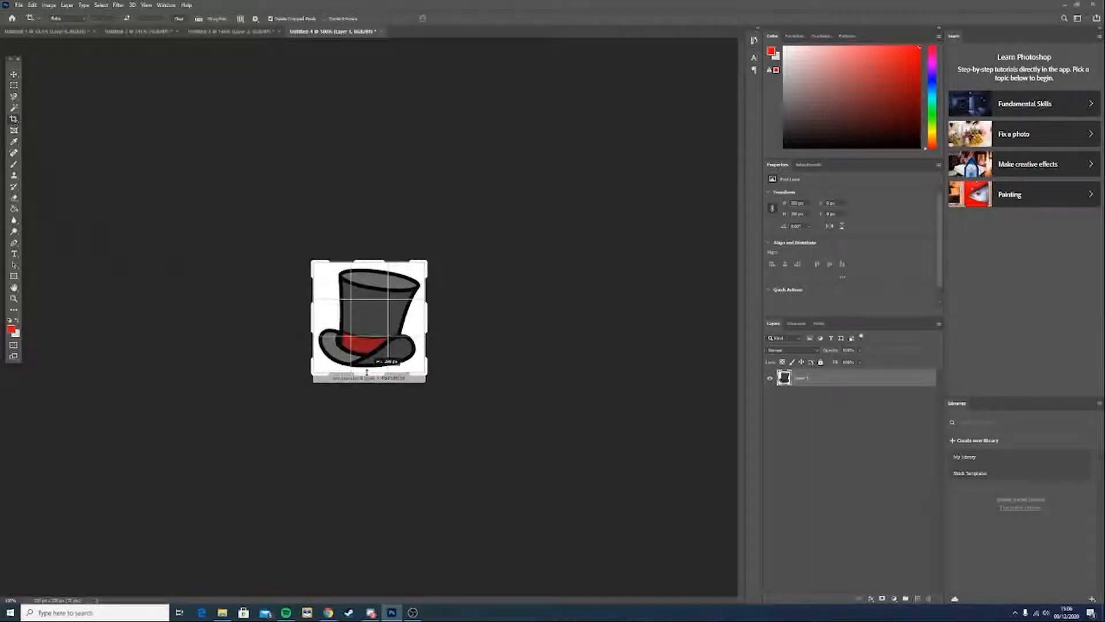
left_click(14, 76)
Remove the white background around the top hat and move the cut-out hat into the Ditto document on its head
left_click(15, 109)
left_click(326, 276)
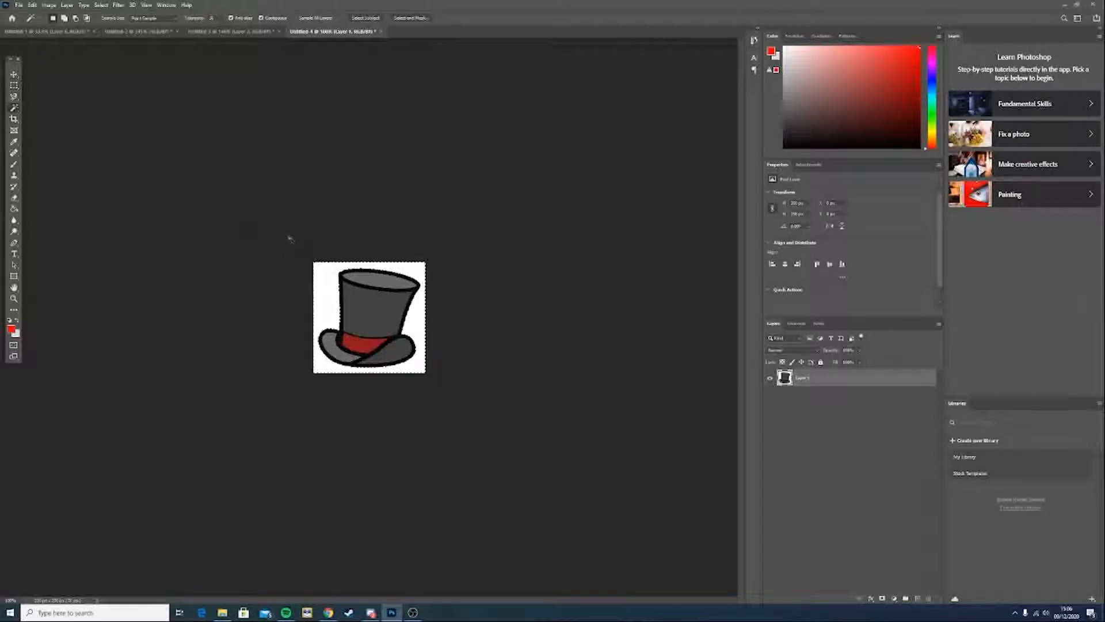
key("Delete")
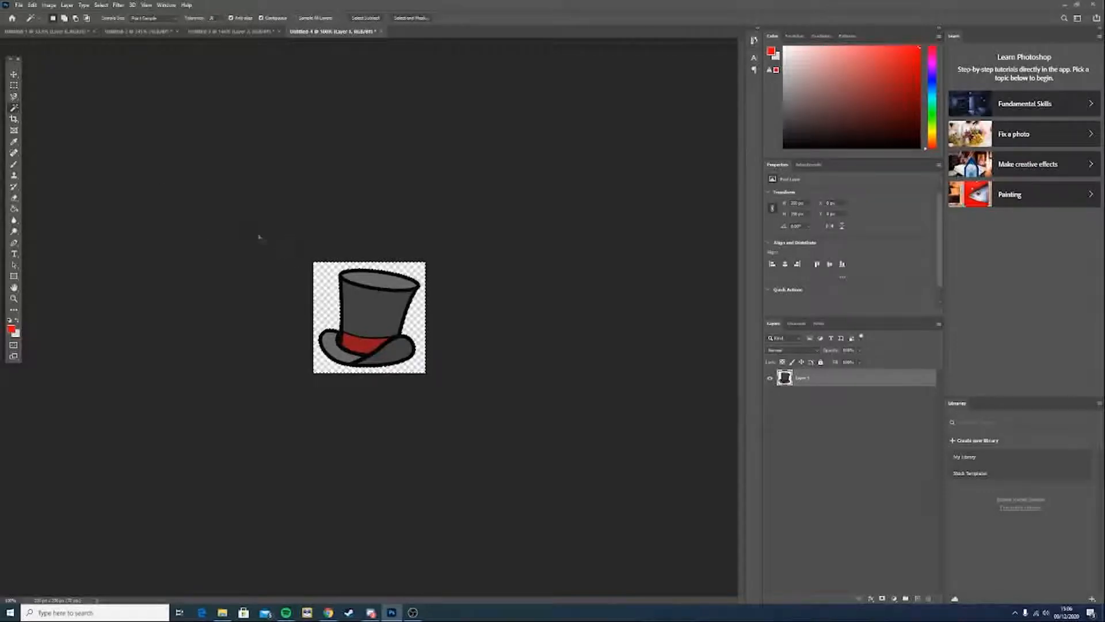
left_click(15, 77)
left_click_drag(368, 311, 369, 248)
Move the hat layer below the cup layers, combine the cup and its text layers into a smart object and name it Cup
left_click_drag(821, 454, 822, 427)
left_click(808, 413)
left_click(821, 383)
right_click(822, 383)
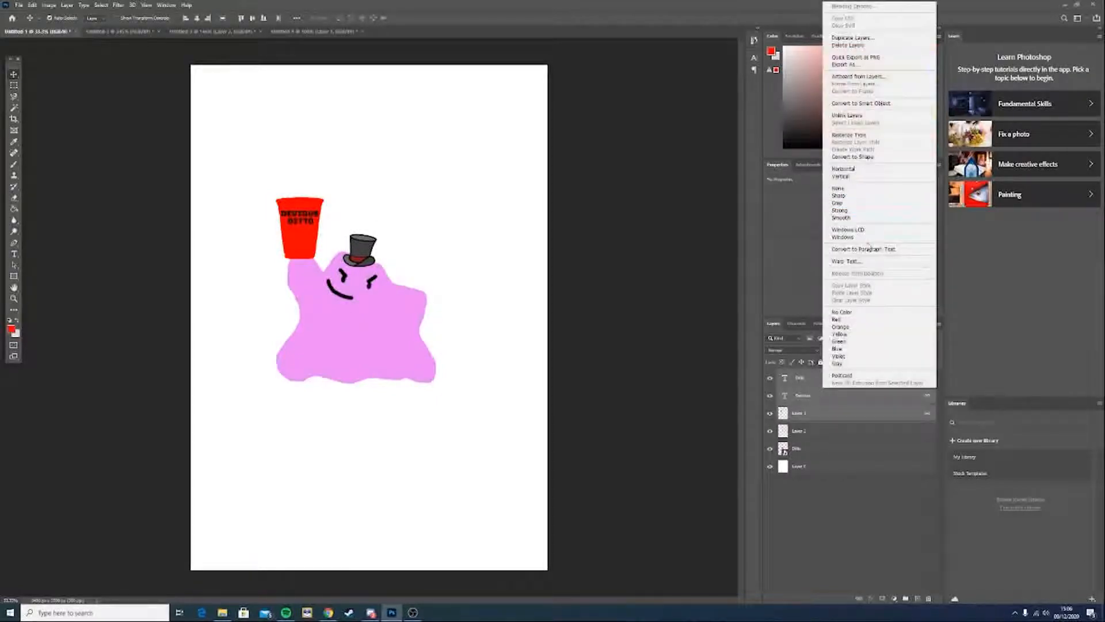
left_click(880, 104)
double_click(797, 377)
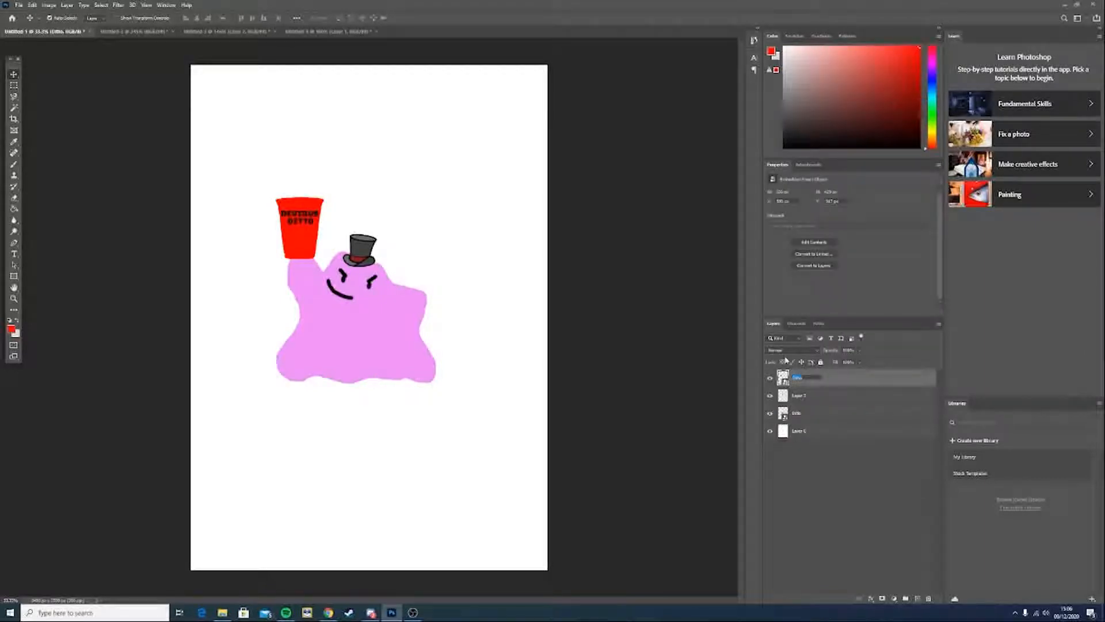
key("Return")
Try enlarging the right-leaning top hat and adjusting its position on Ditto's head
left_click_drag(360, 243, 360, 238)
key("ctrl+t")
left_click_drag(377, 227, 432, 189)
left_click(14, 75)
left_click_drag(389, 229, 382, 233)
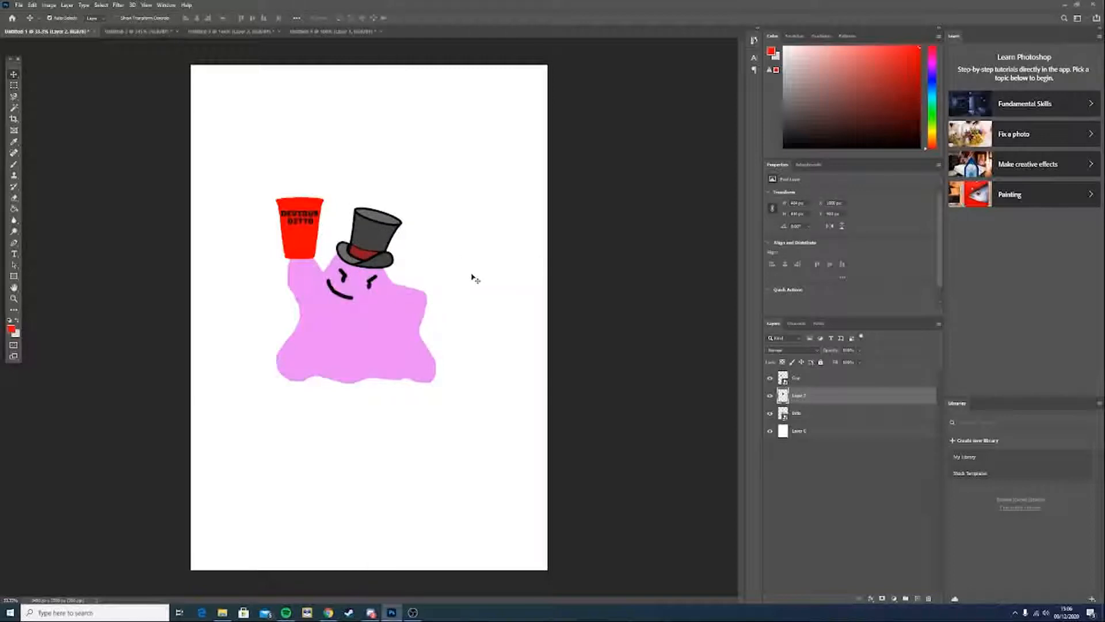
left_click_drag(375, 243, 371, 246)
left_click_drag(371, 246, 375, 243)
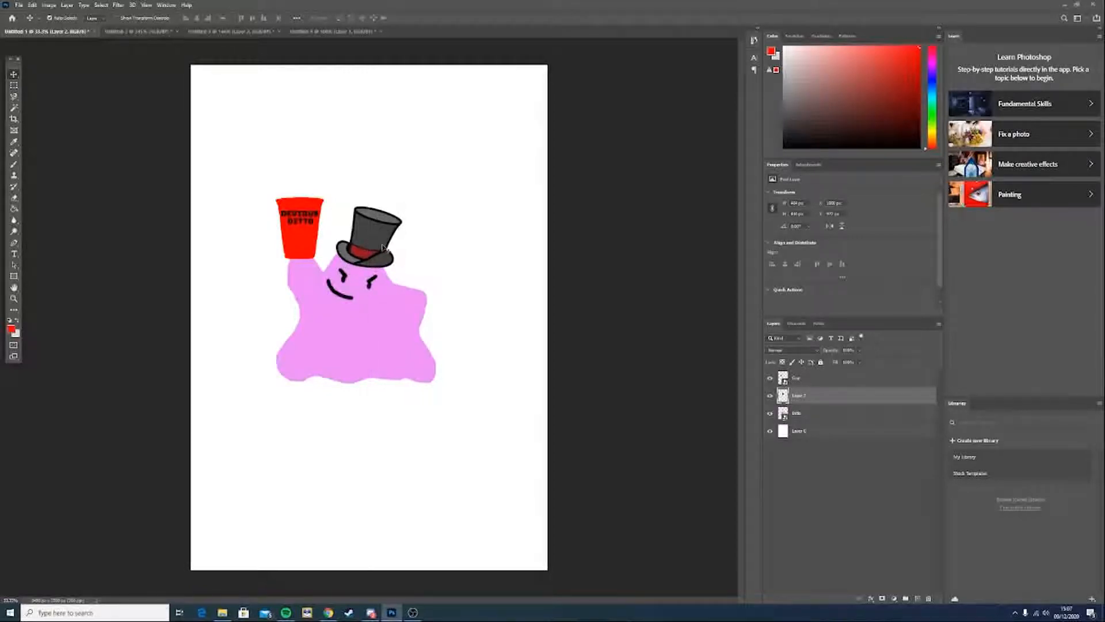
left_click_drag(384, 248, 375, 244)
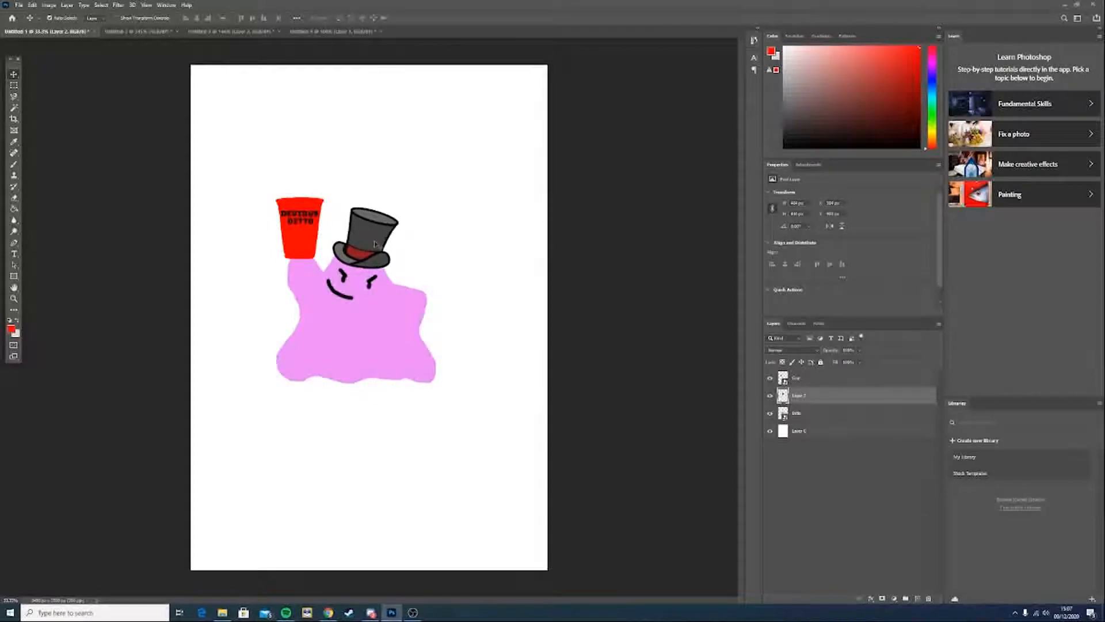
Replace the placed top hat with a horizontally flipped version from the hat document, set on Ditto's head
key("Delete")
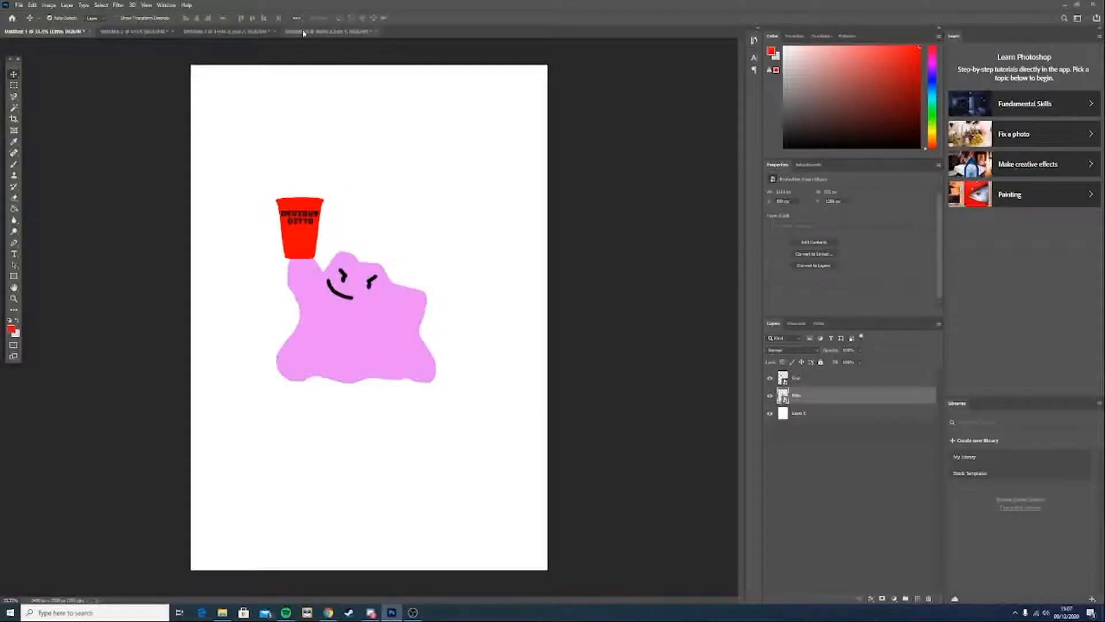
left_click(304, 32)
left_click(49, 5)
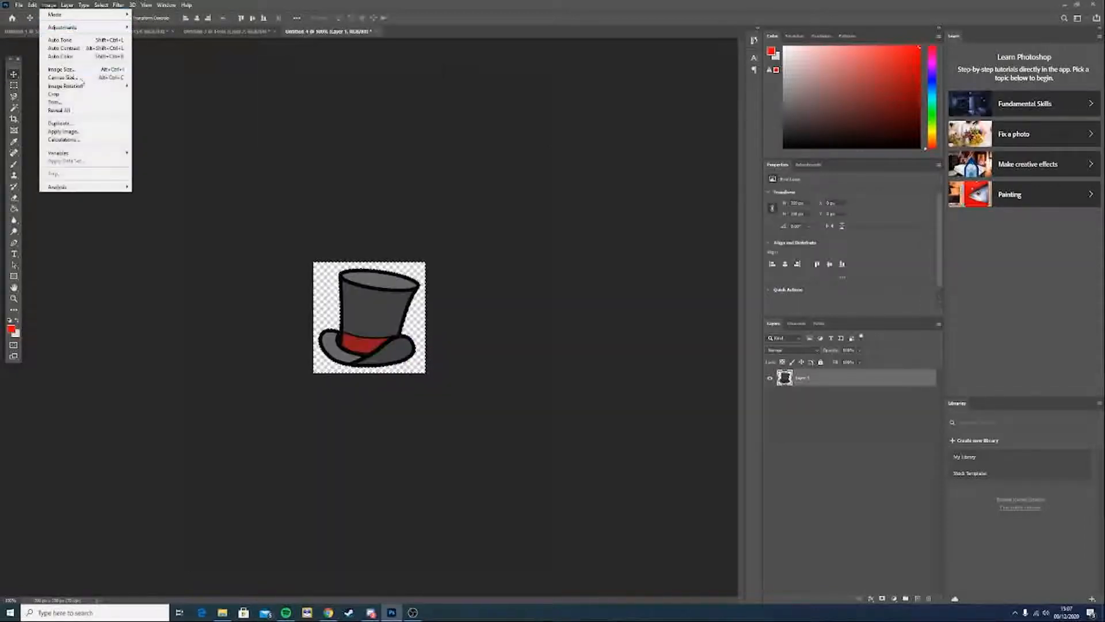
mouse_move(91, 87)
left_click(163, 123)
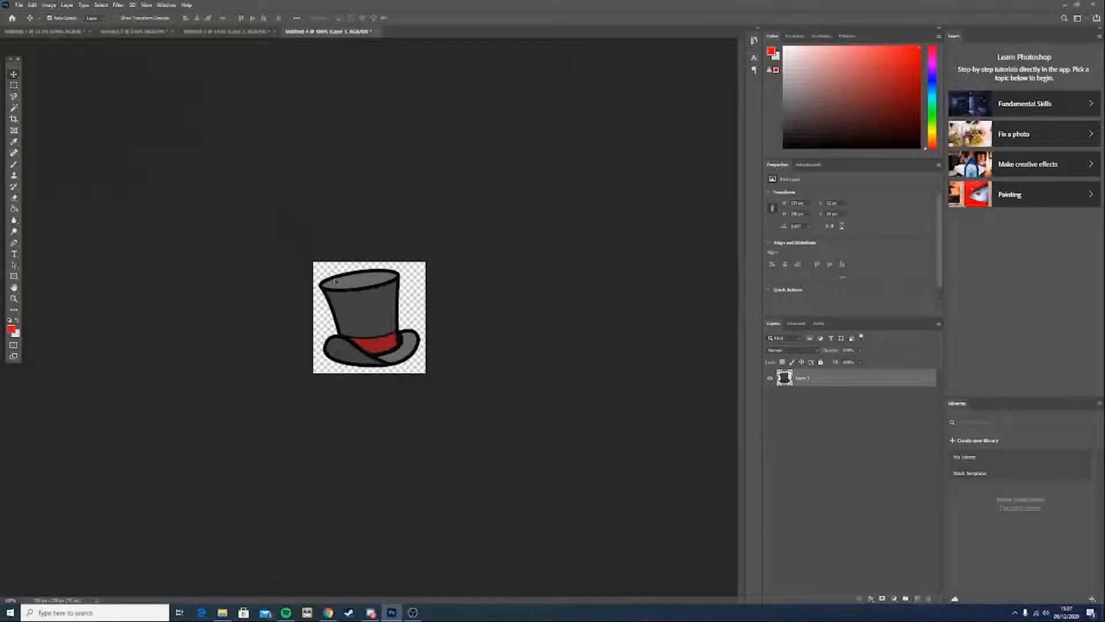
left_click_drag(355, 297, 344, 239)
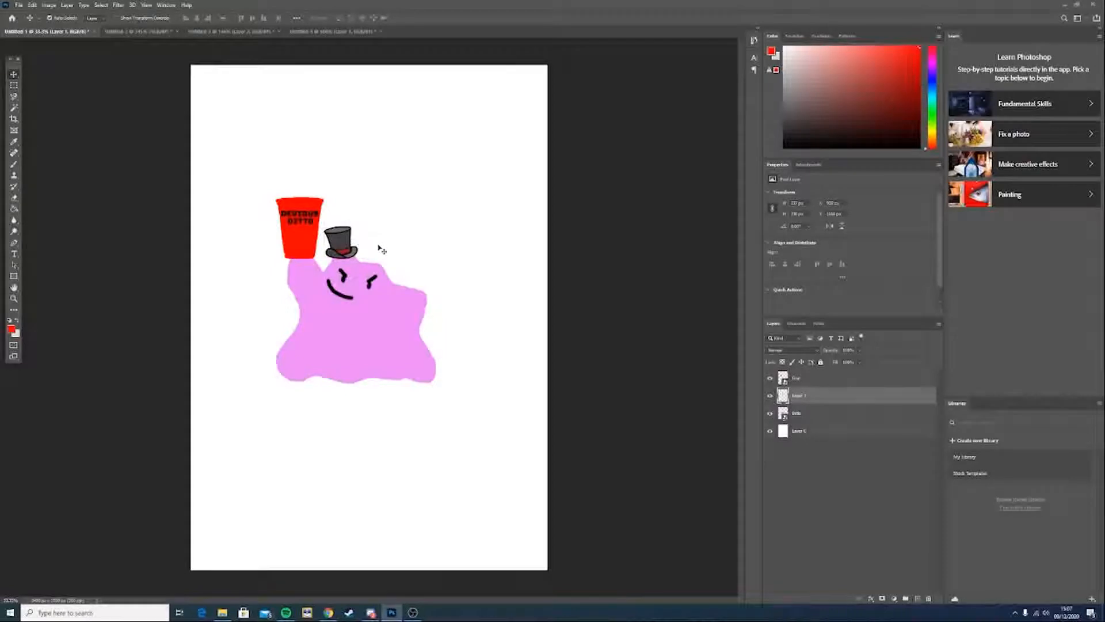
Enlarge the flipped top hat slightly and shift it toward the cup, above Ditto's face
key("ctrl+t")
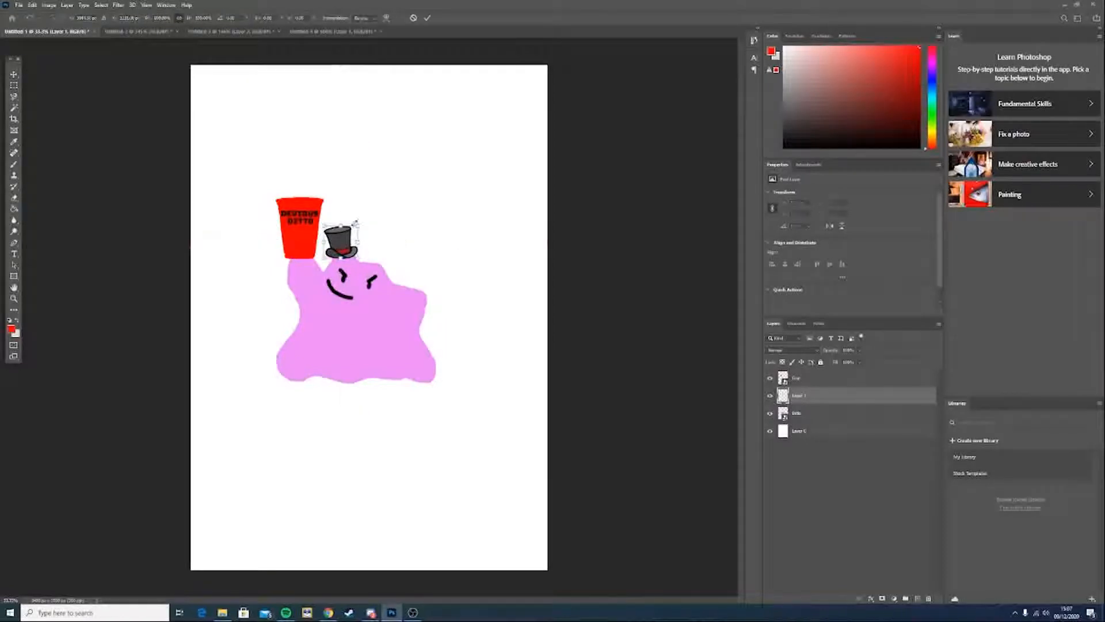
left_click_drag(360, 222, 370, 213)
left_click(12, 74)
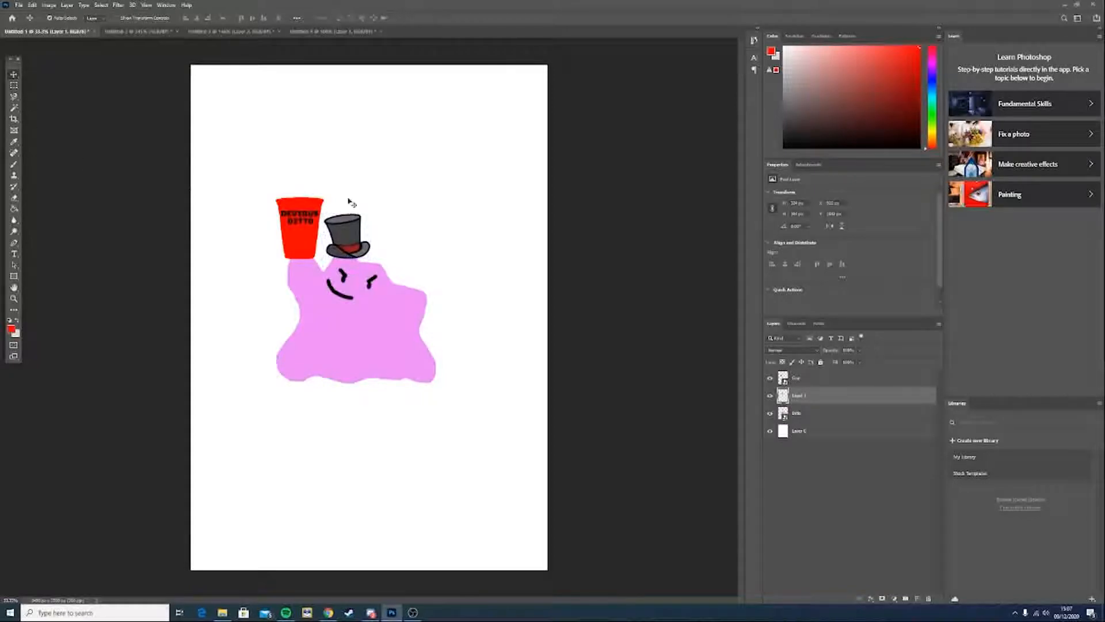
left_click_drag(350, 239, 340, 241)
left_click(403, 229)
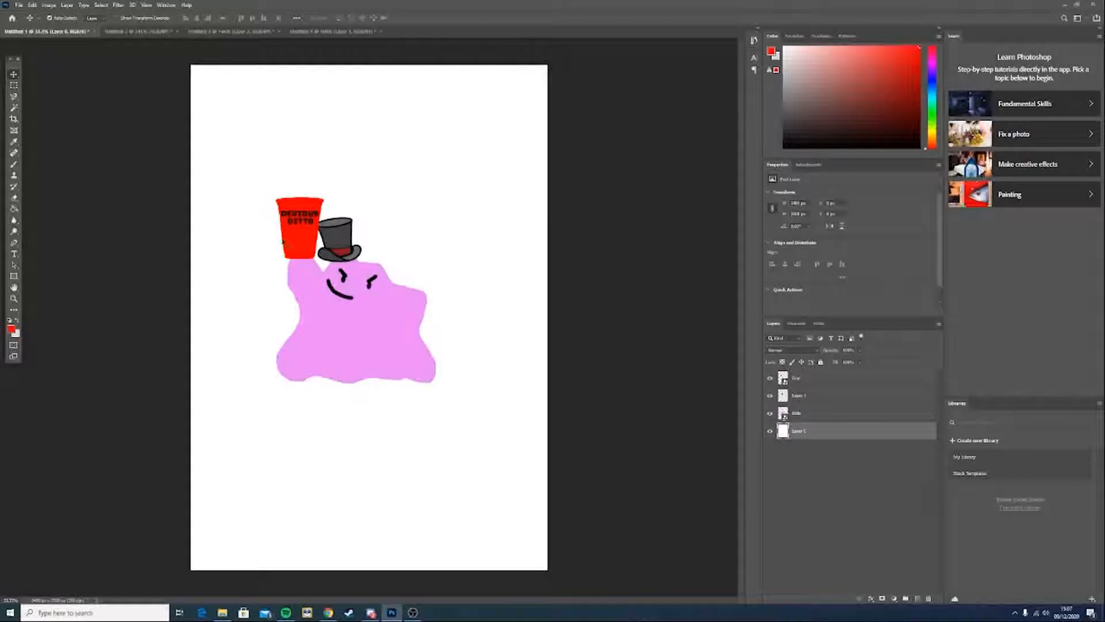
Move the red cup from the raised arm to Ditto's opposite arm and lower it so it overlaps the body
left_click_drag(298, 243, 424, 279)
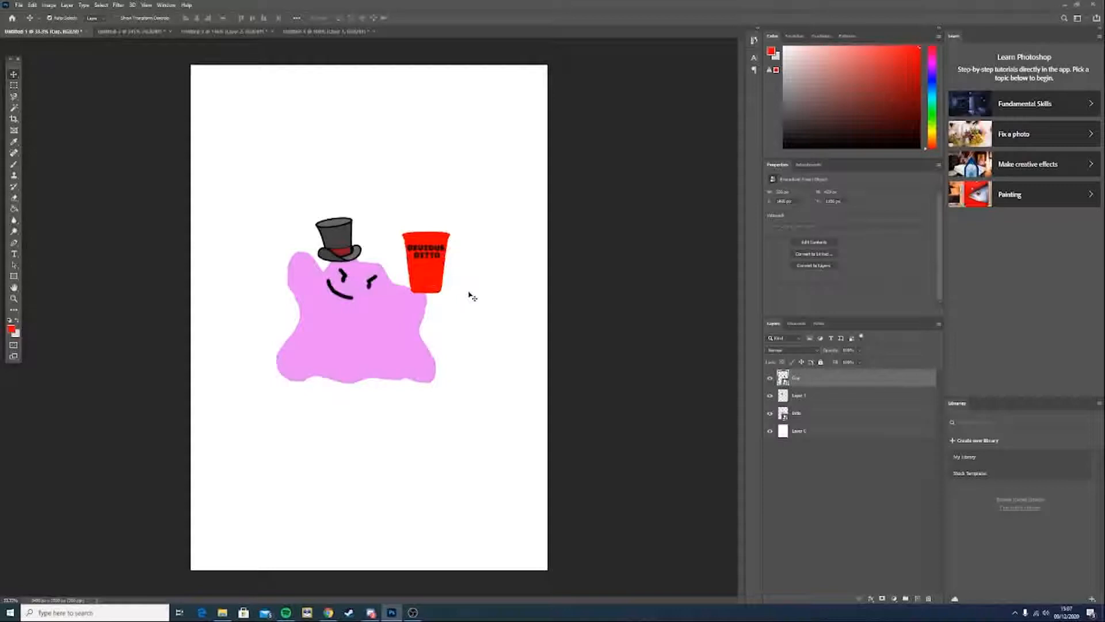
left_click_drag(432, 281, 427, 312)
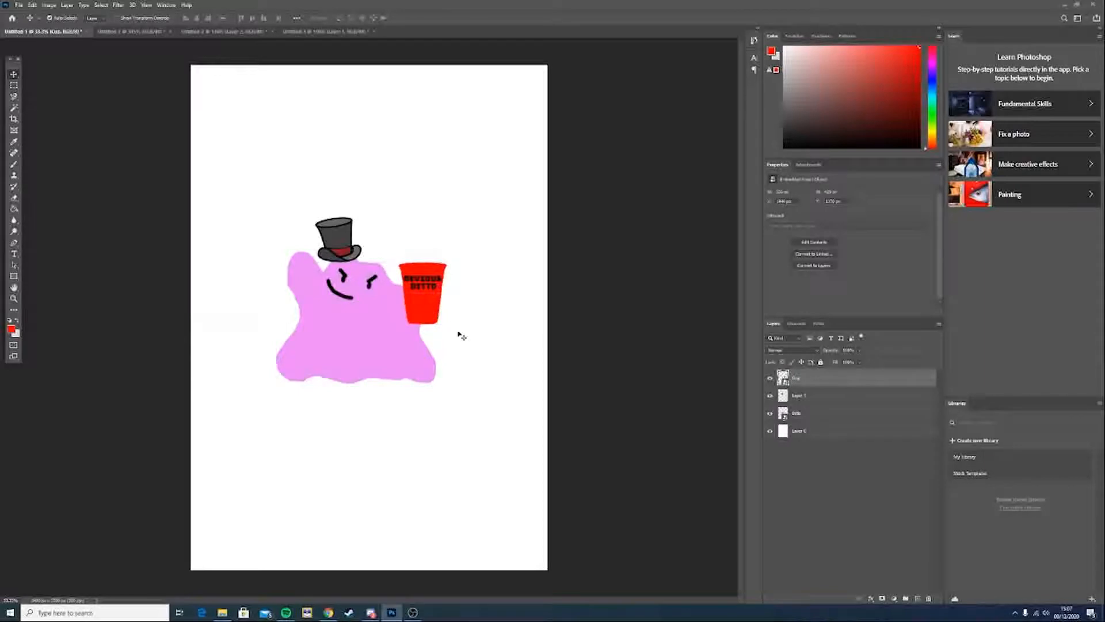
left_click(472, 341)
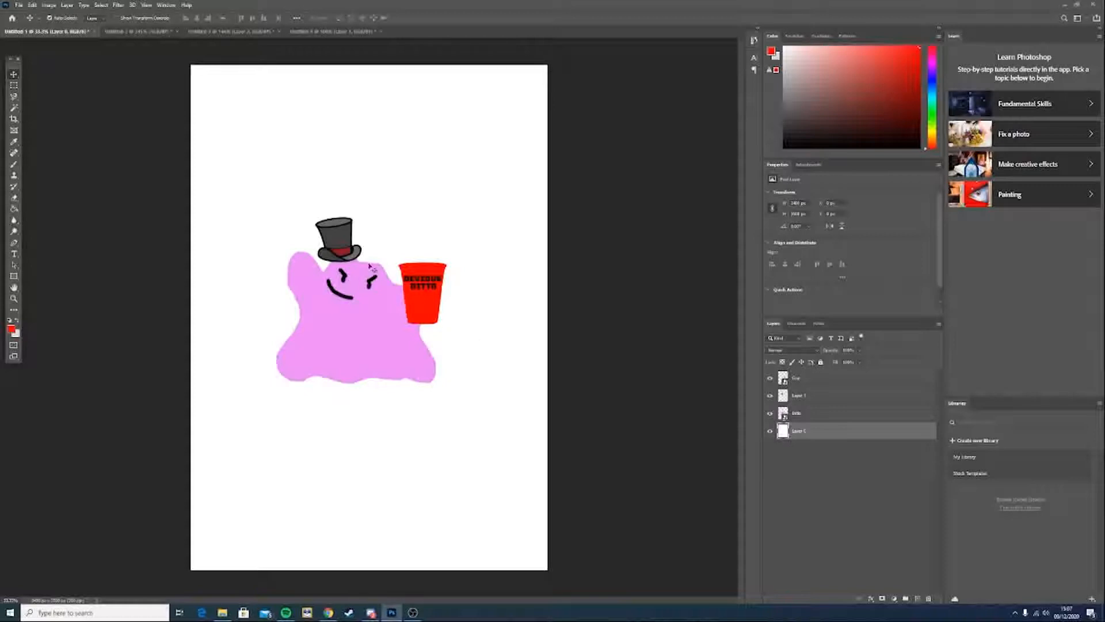
Tilt the top hat slightly counterclockwise and reposition it so its brim rests on Ditto's head
left_click(336, 239)
key("ctrl+t")
left_click_drag(303, 209, 299, 212)
left_click(17, 75)
left_click_drag(342, 248, 342, 240)
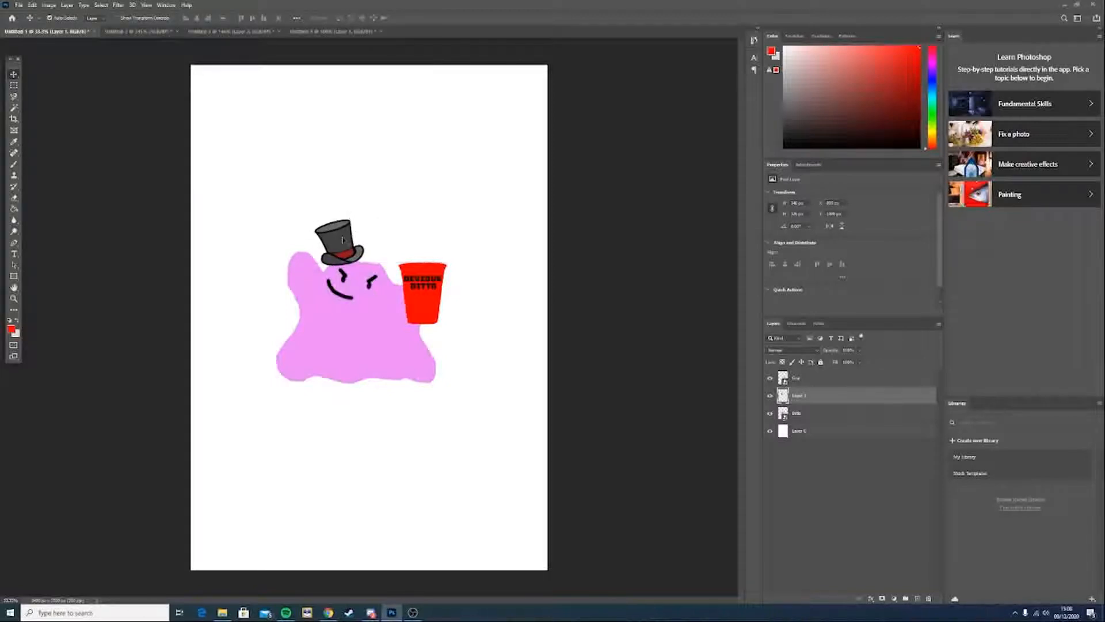
left_click(386, 236)
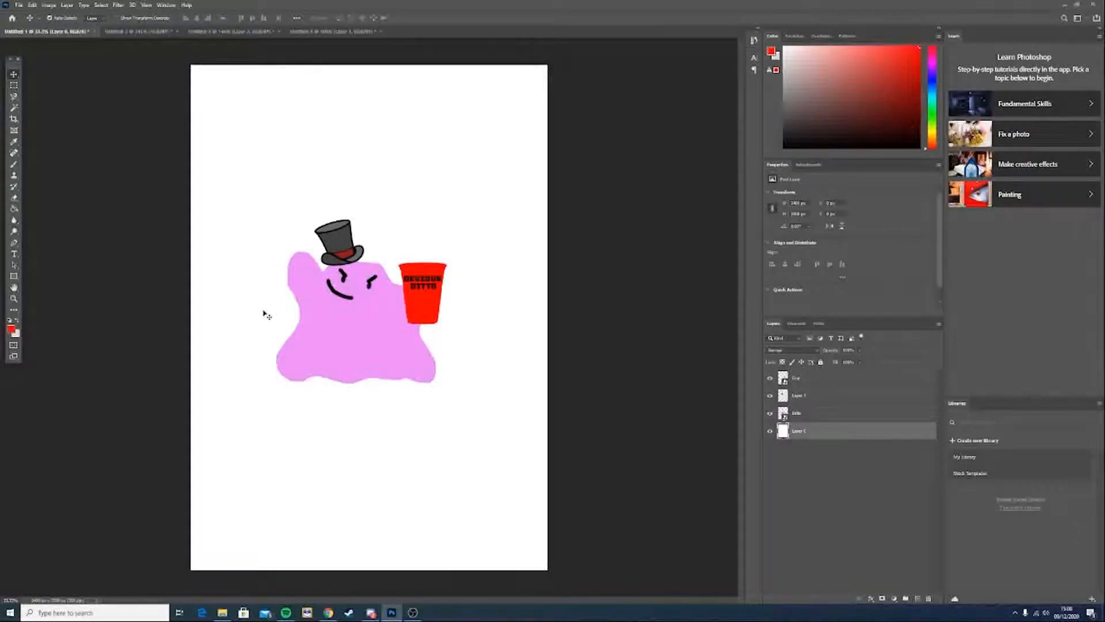
In the hat document, sample the dark grey of the hat's crown as the Brush colour
left_click(322, 31)
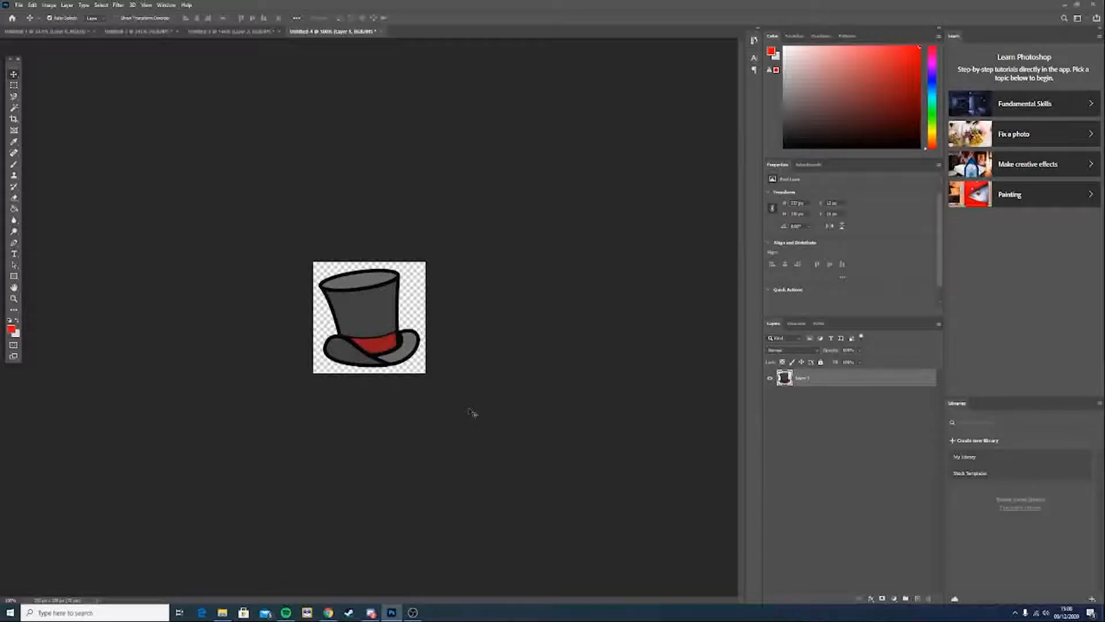
scroll(472, 412, "up", 10)
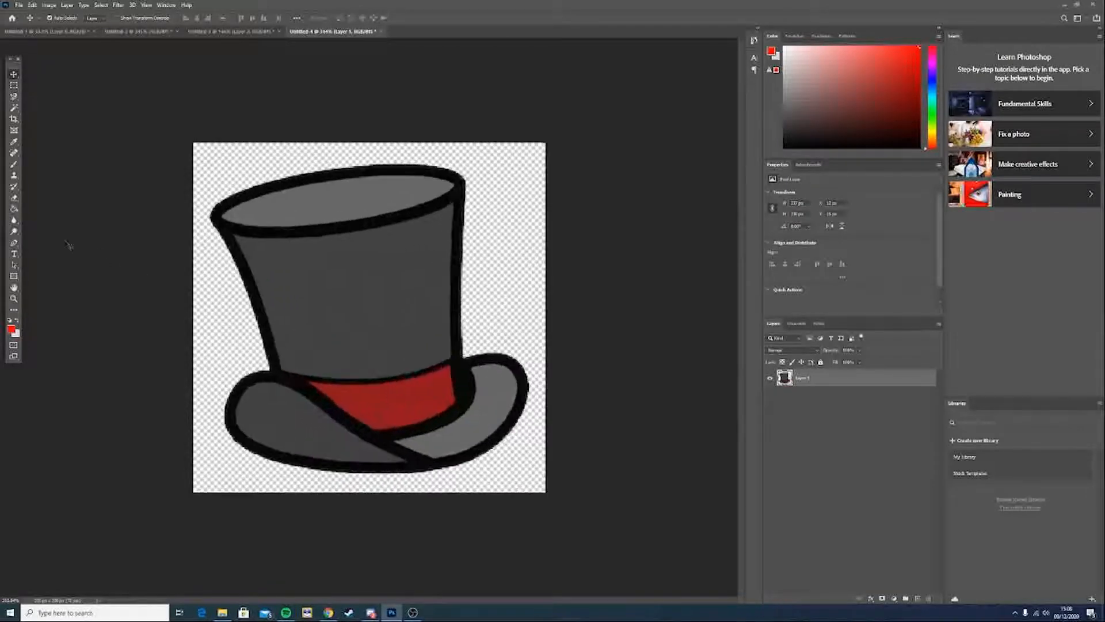
left_click(13, 143)
left_click(311, 282)
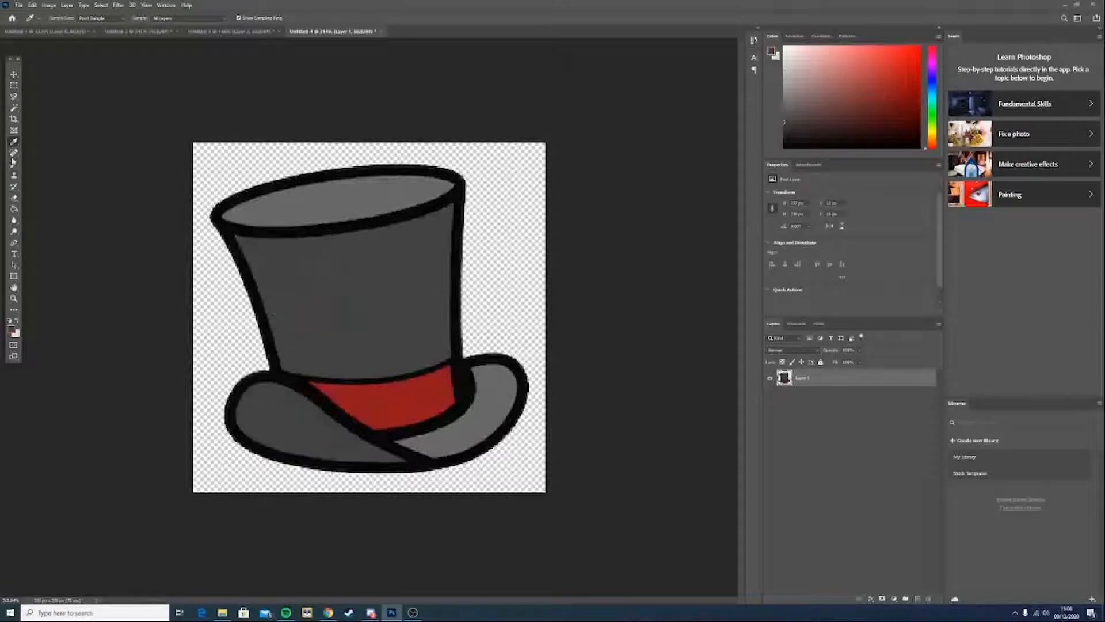
left_click(14, 164)
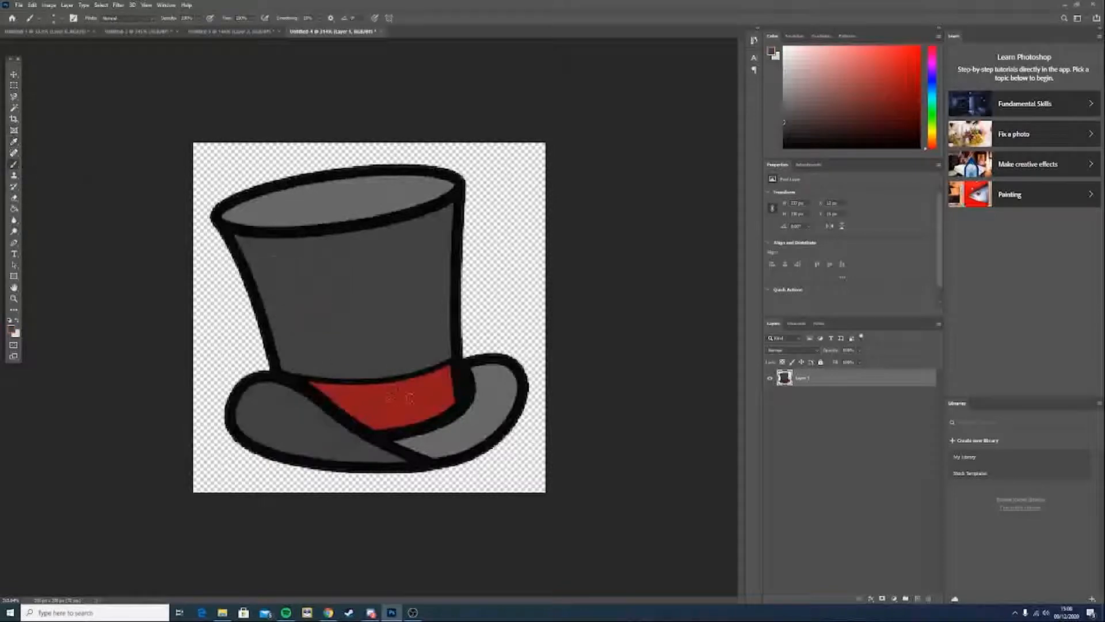
Try tracing the hat's outer outline in dark grey directly on the hat layer, and undo the stroke
key("alt+Tab")
key("alt+Tab")
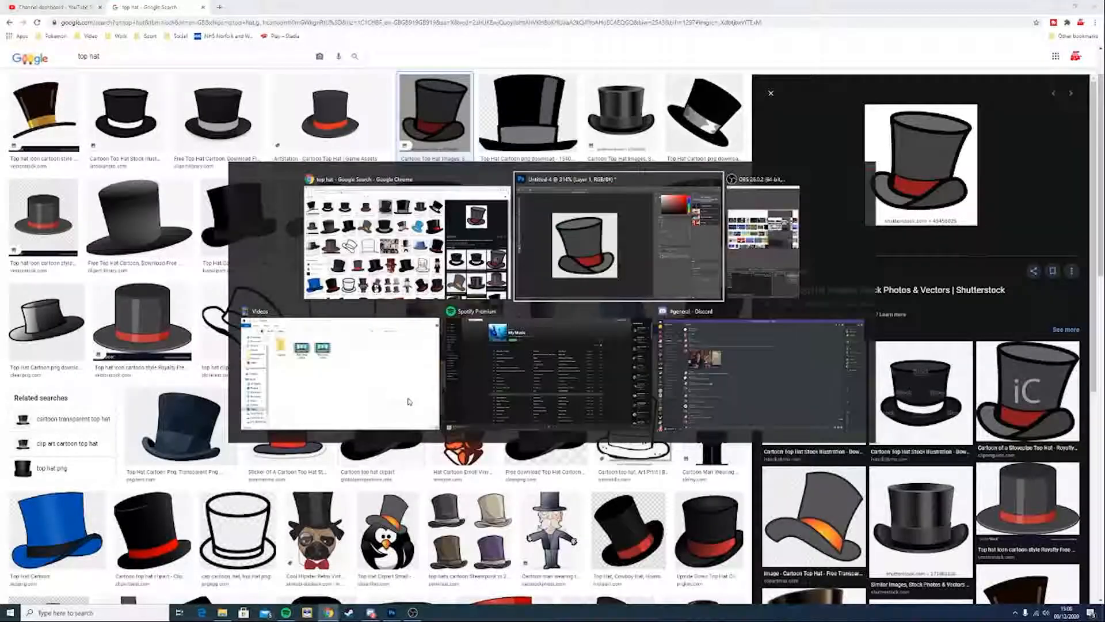
left_click(49, 31)
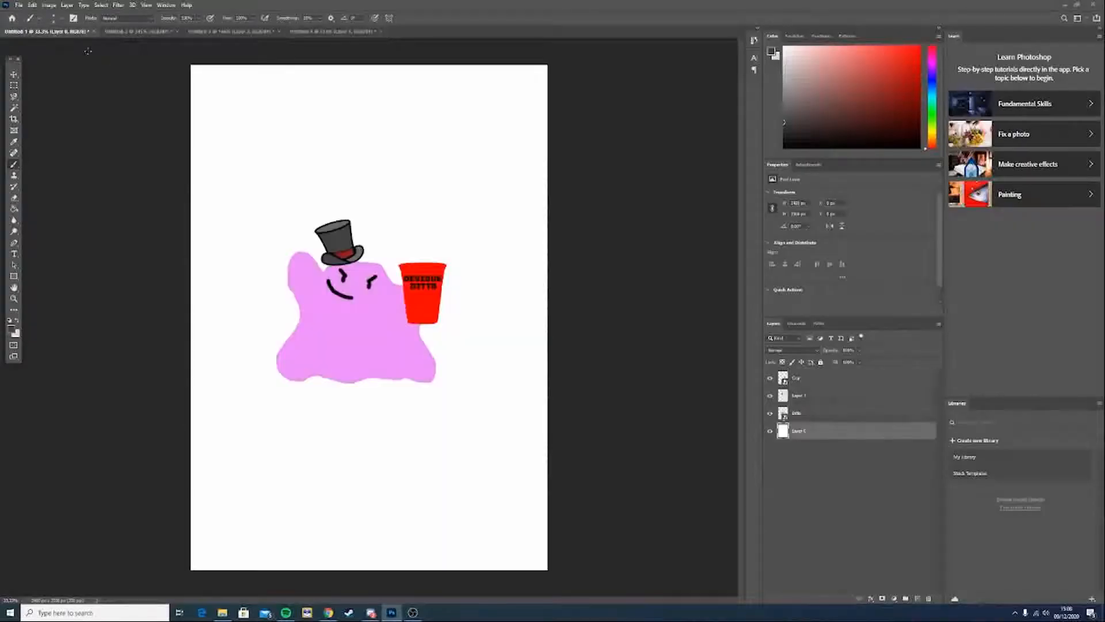
left_click(314, 32)
mouse_move(261, 188)
left_mouse_down()
mouse_move(217, 212)
mouse_move(276, 361)
mouse_move(238, 387)
mouse_move(233, 434)
mouse_move(271, 454)
mouse_move(366, 468)
mouse_move(483, 454)
mouse_move(524, 387)
mouse_move(515, 362)
mouse_move(461, 356)
mouse_move(455, 177)
mouse_move(374, 169)
mouse_move(265, 185)
left_mouse_up()
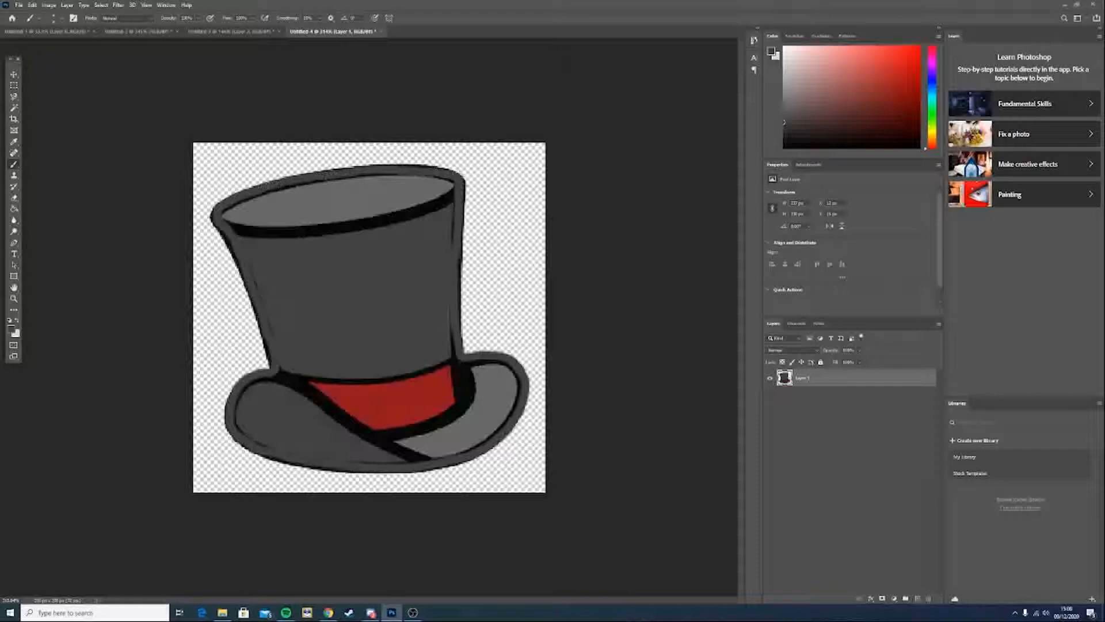
key("ctrl+z")
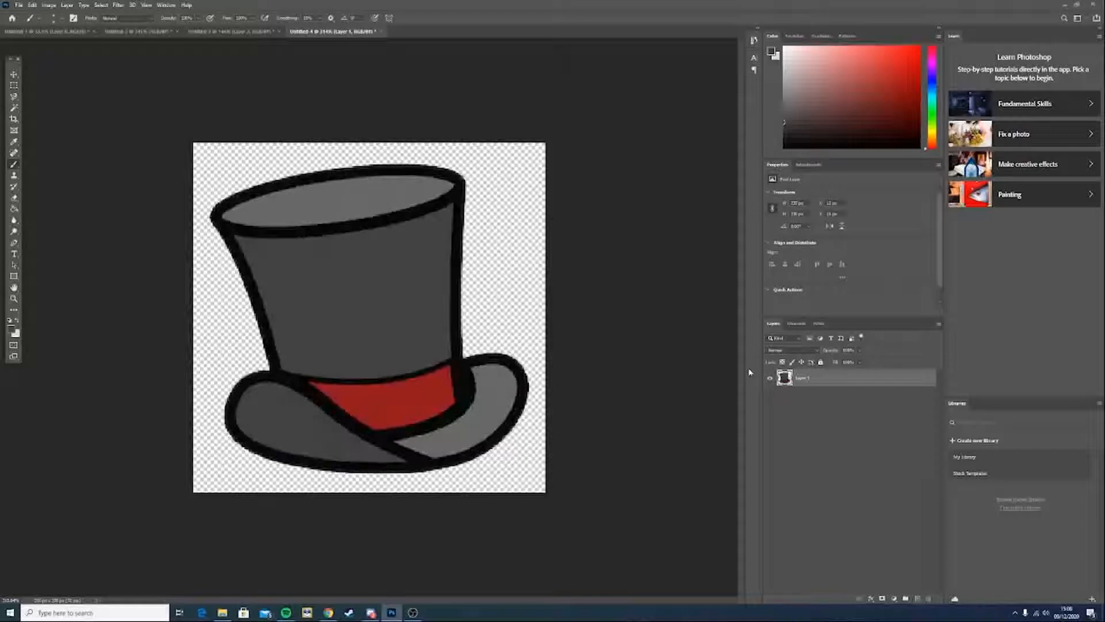
Create a new layer above the hat and trace the hat's outer outline on it in dark grey
left_click(67, 5)
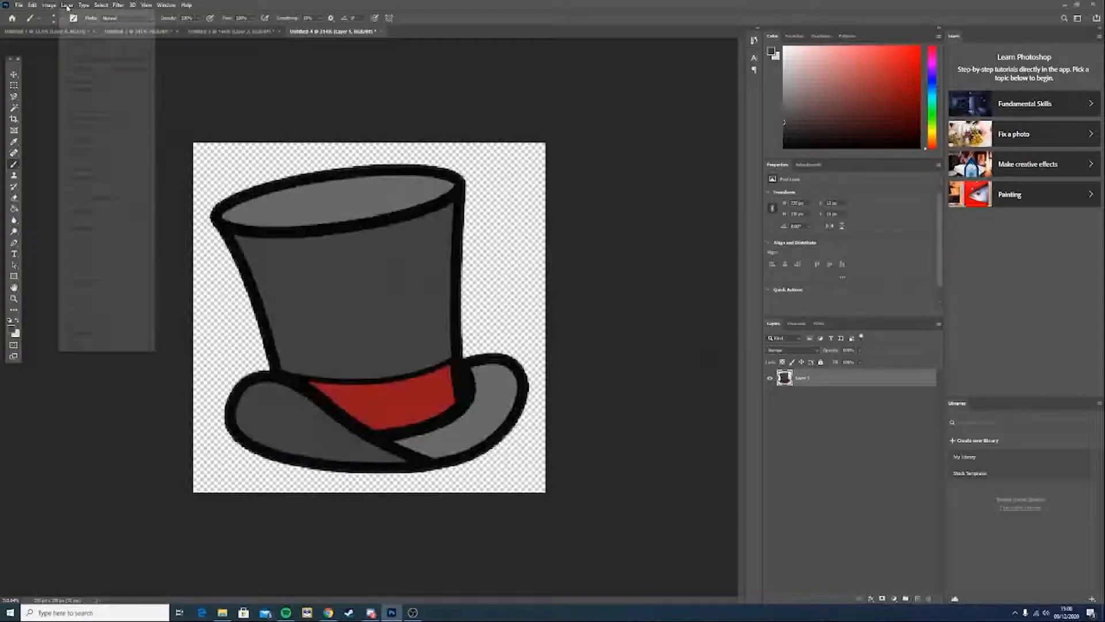
mouse_move(77, 14)
left_click(170, 14)
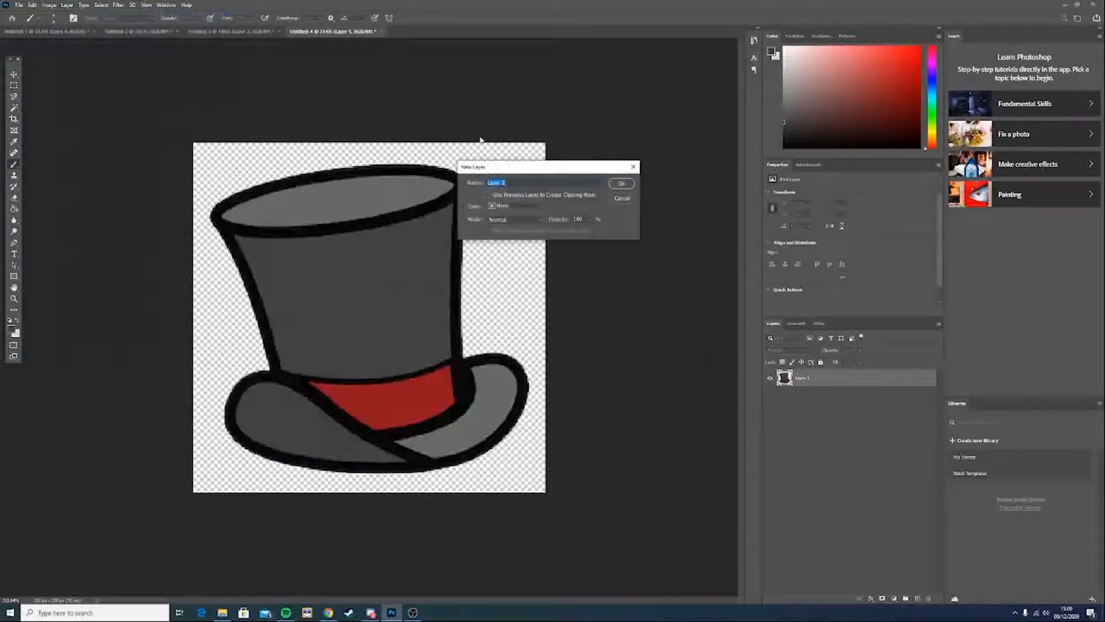
left_click(624, 184)
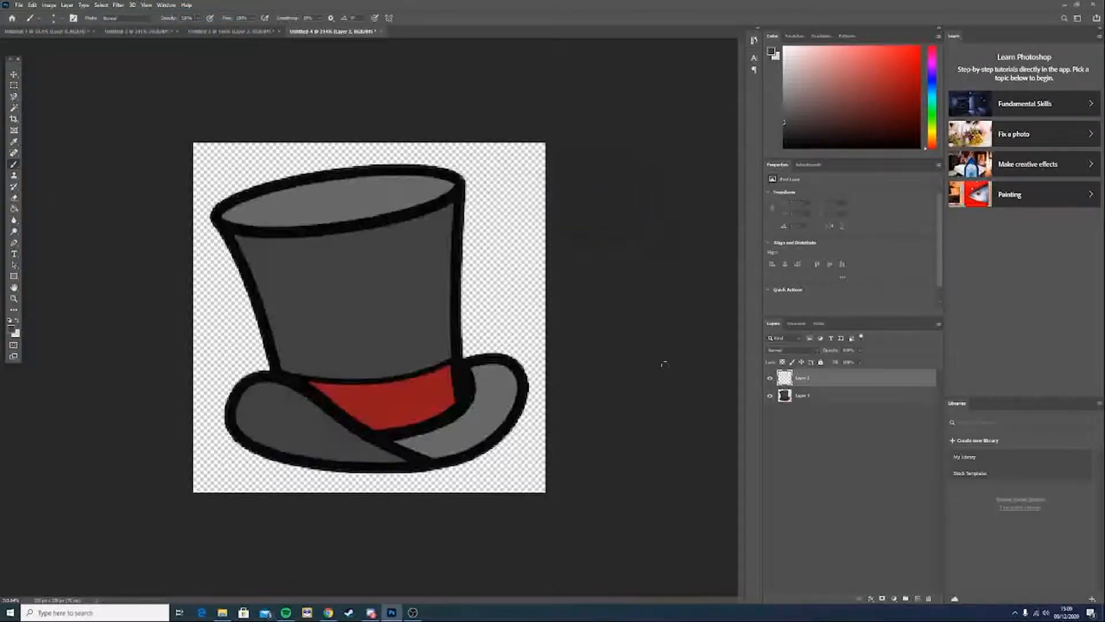
mouse_move(242, 195)
left_mouse_down()
mouse_move(214, 219)
mouse_move(259, 300)
mouse_move(274, 370)
mouse_move(233, 399)
mouse_move(242, 438)
mouse_move(292, 460)
mouse_move(396, 465)
mouse_move(469, 452)
mouse_move(502, 431)
mouse_move(521, 374)
mouse_move(501, 355)
mouse_move(467, 360)
mouse_move(456, 343)
mouse_move(459, 182)
mouse_move(430, 170)
mouse_move(351, 171)
mouse_move(231, 193)
left_mouse_up()
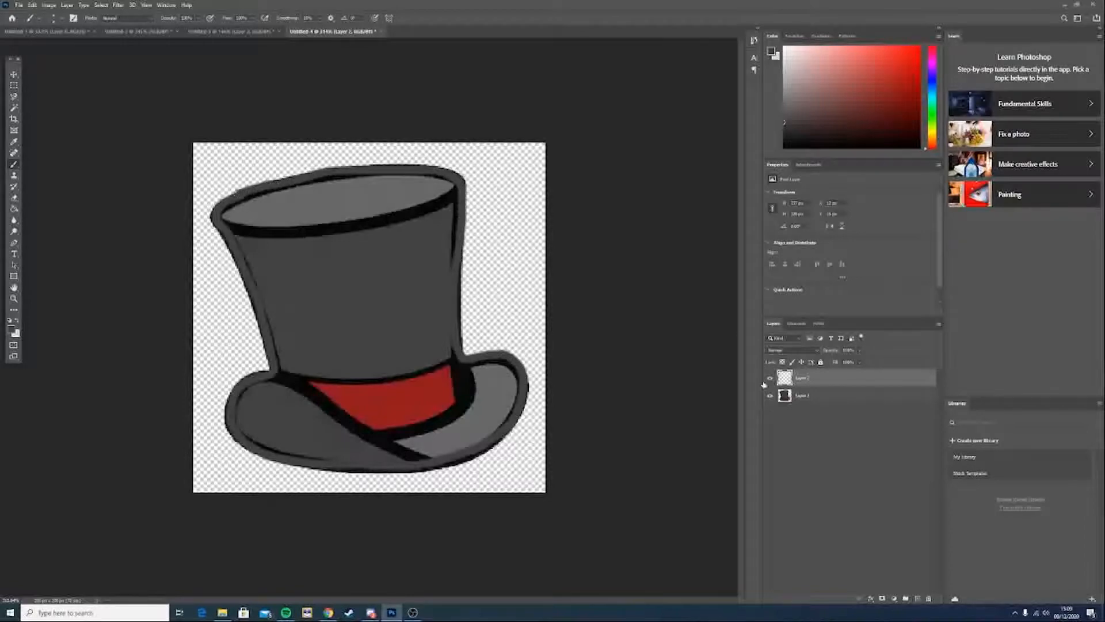
Check the traced outline with the hat layer hidden, and trace the crown's rim, the band's lower edge and the brim's fold lines
left_click(771, 395)
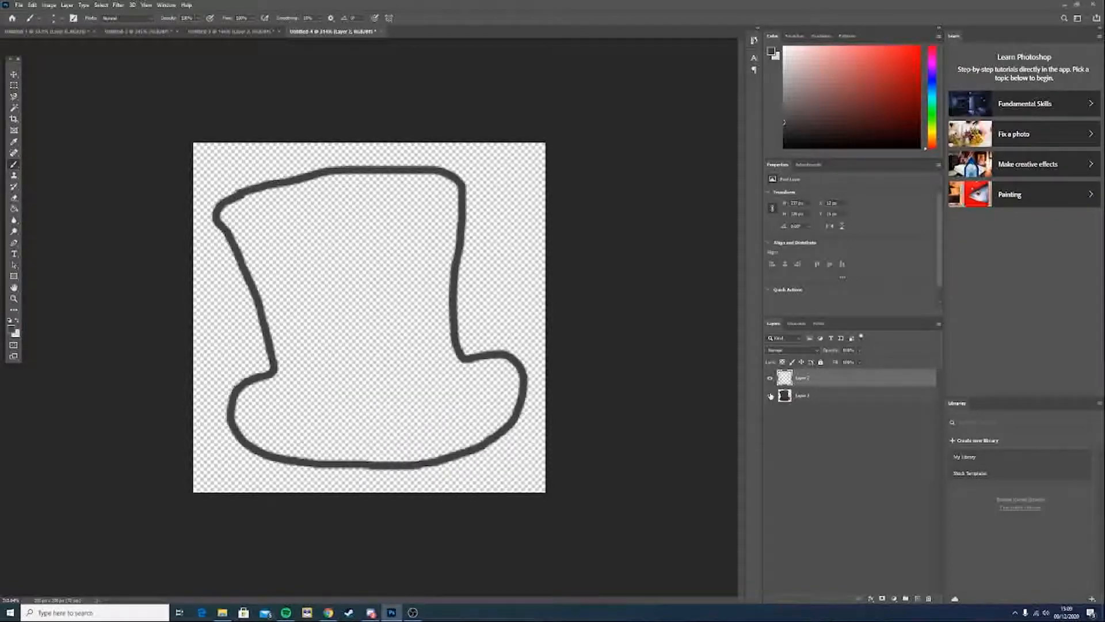
left_click(770, 396)
left_click(770, 395)
left_click(771, 395)
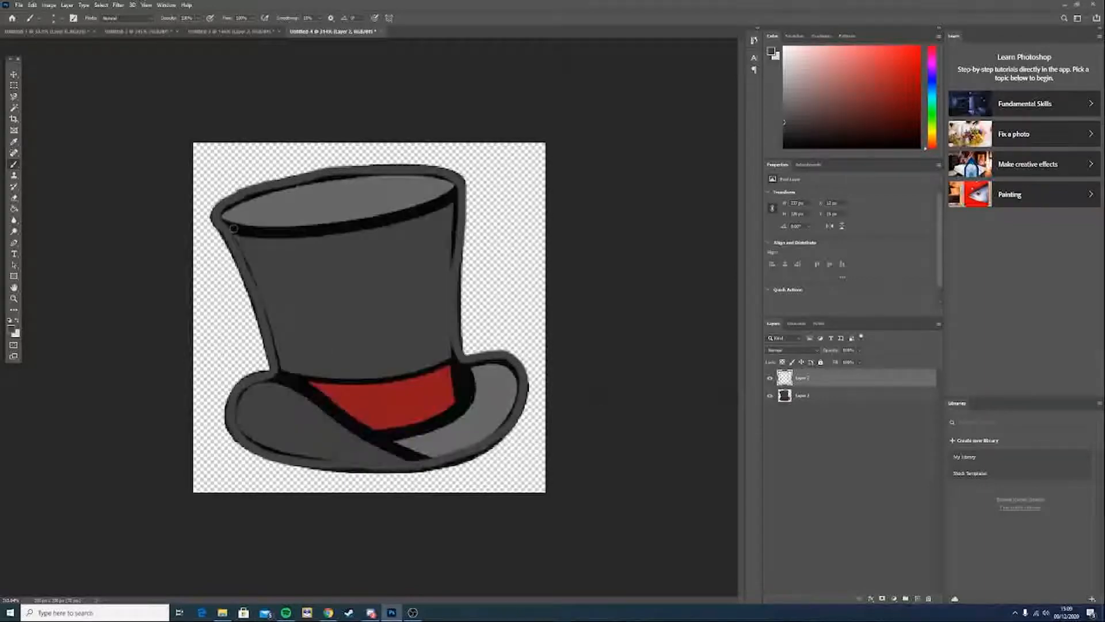
mouse_move(231, 229)
left_mouse_down()
mouse_move(322, 233)
mouse_move(457, 196)
left_mouse_up()
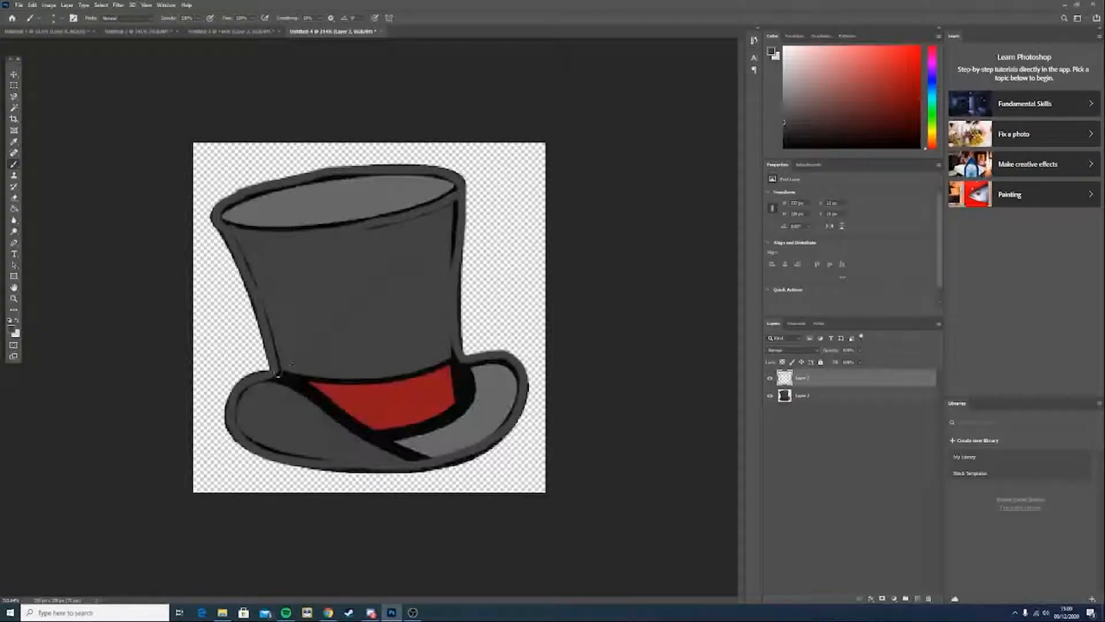
mouse_move(280, 375)
left_mouse_down()
mouse_move(420, 459)
mouse_move(392, 434)
mouse_move(380, 437)
mouse_move(443, 420)
mouse_move(465, 397)
mouse_move(456, 359)
mouse_move(384, 379)
mouse_move(282, 369)
left_mouse_up()
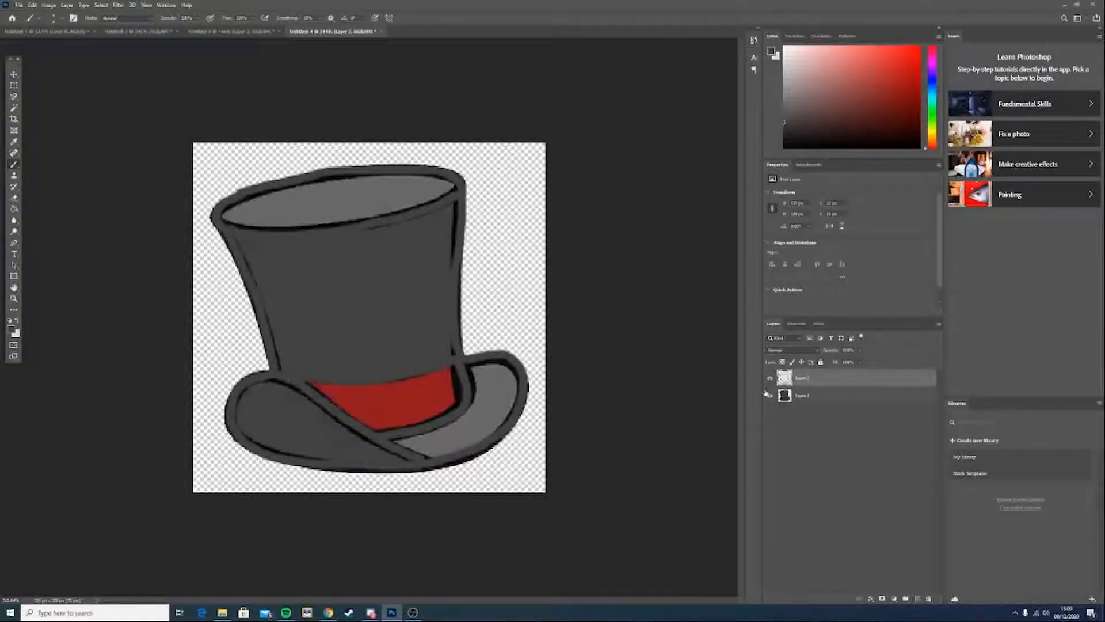
Try filling the crown, its top opening and both brim sections with the outline's dark grey on the traced layer, and undo the fills
left_click(771, 396)
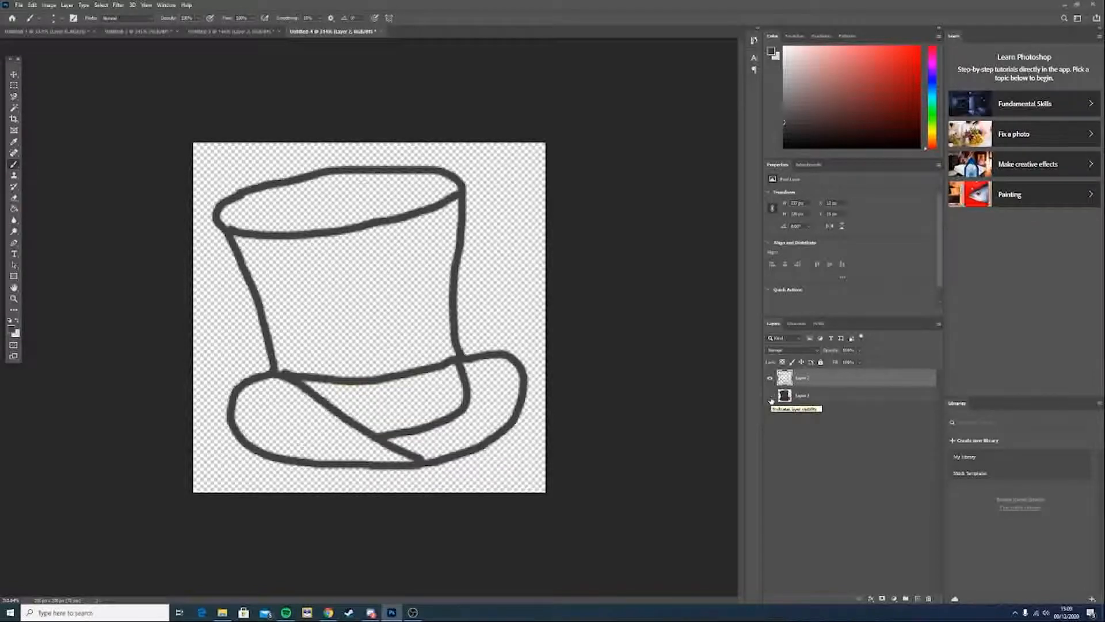
left_click(771, 396)
left_click(771, 396)
left_click(14, 210)
left_click(271, 214)
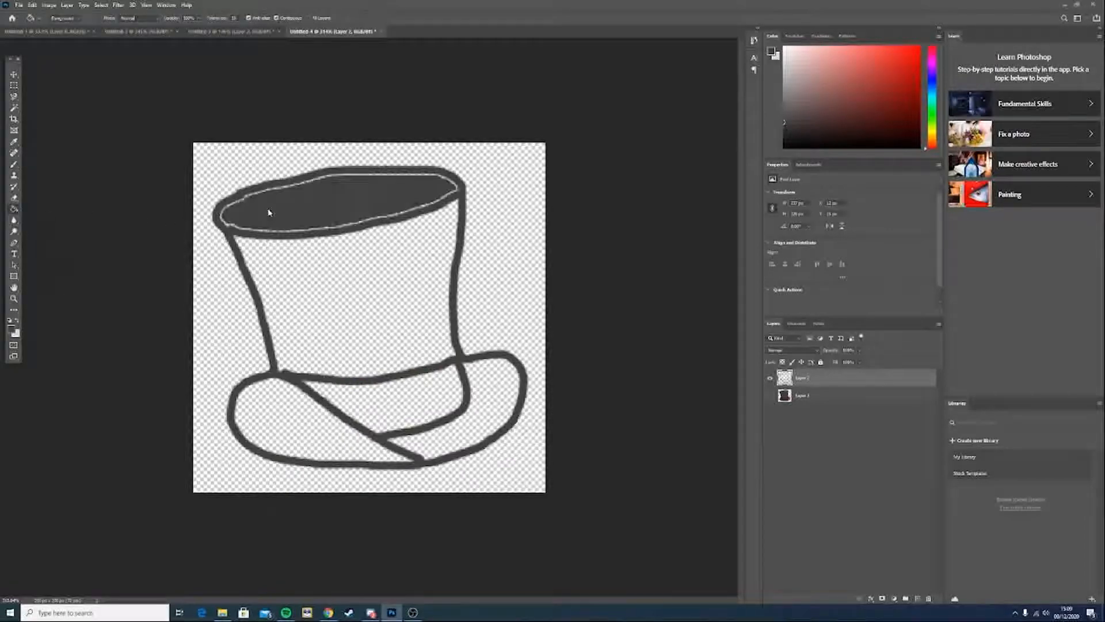
left_click(330, 289)
left_click(287, 423)
left_click(455, 433)
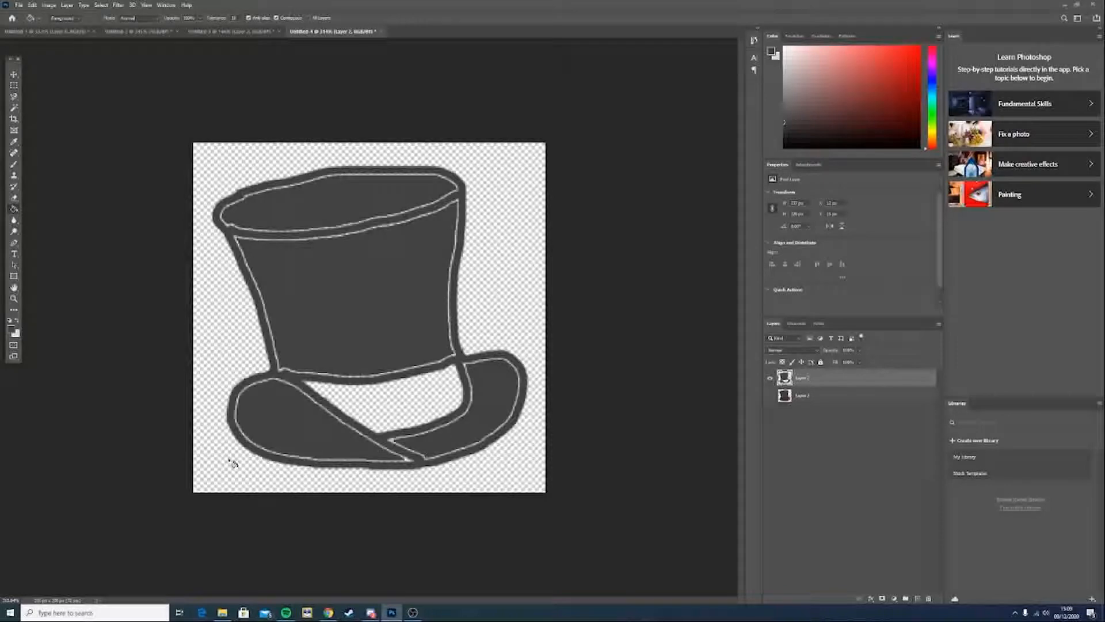
key("ctrl+z")
key("ctrl+z")
key("ctrl+z")
key("ctrl+z")
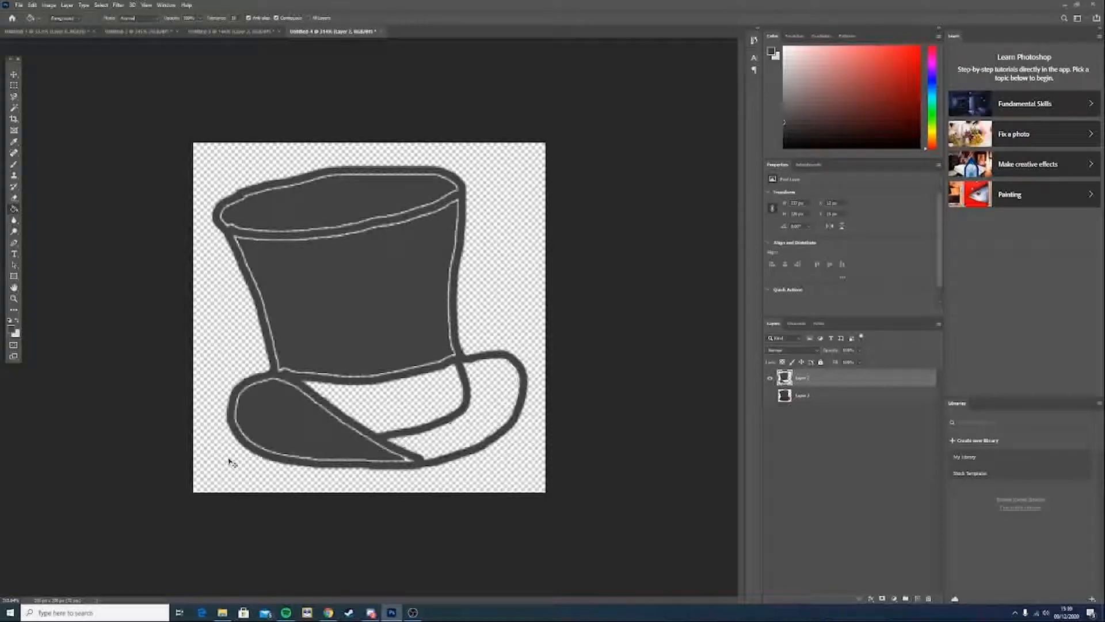
Compare the tracing with the original hat layer, and fill the crown's side and the left brim section with dark grey
left_click(770, 396)
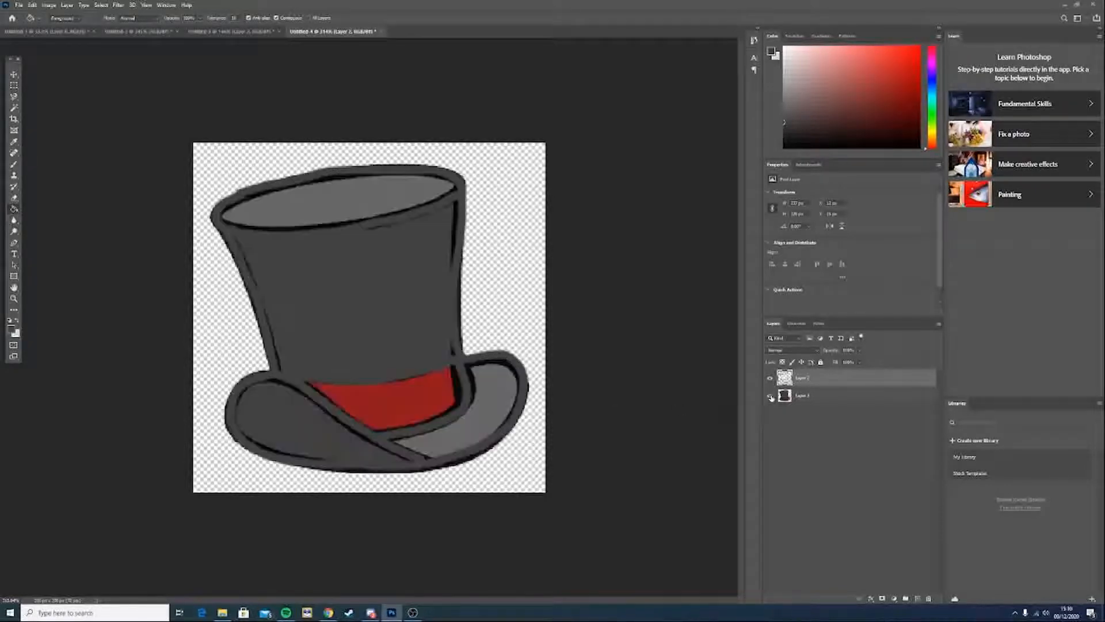
left_click(770, 396)
left_click(770, 396)
left_click(770, 396)
left_click(339, 297)
left_click(288, 416)
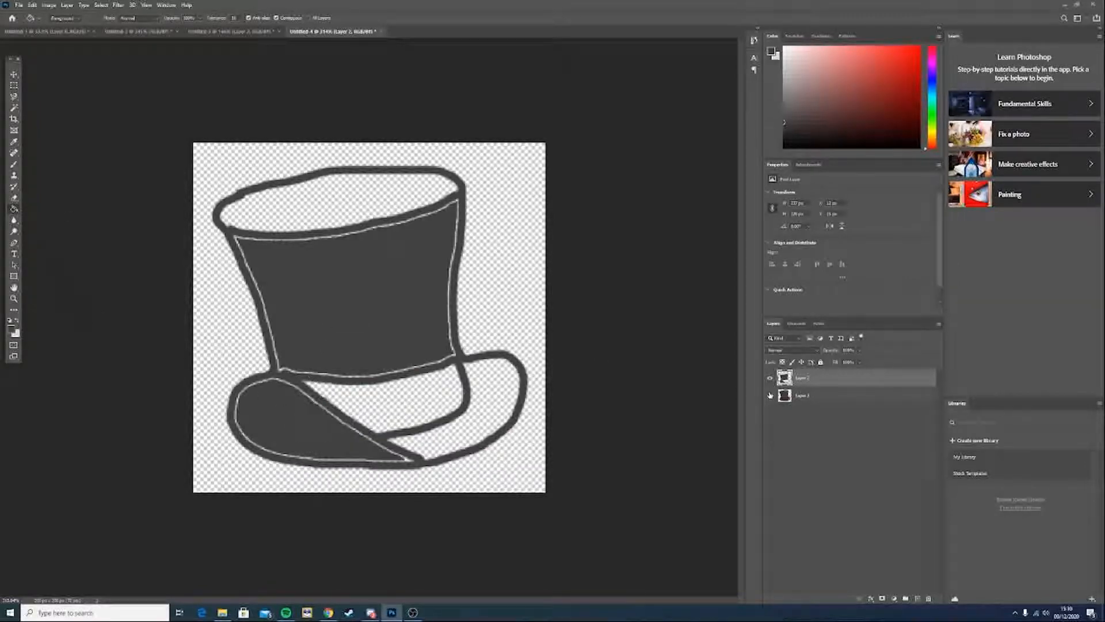
Sample the lighter grey of the original hat's top opening and fill the traced opening and right brim section with it
left_click(770, 396)
left_click(14, 142)
left_click(315, 210)
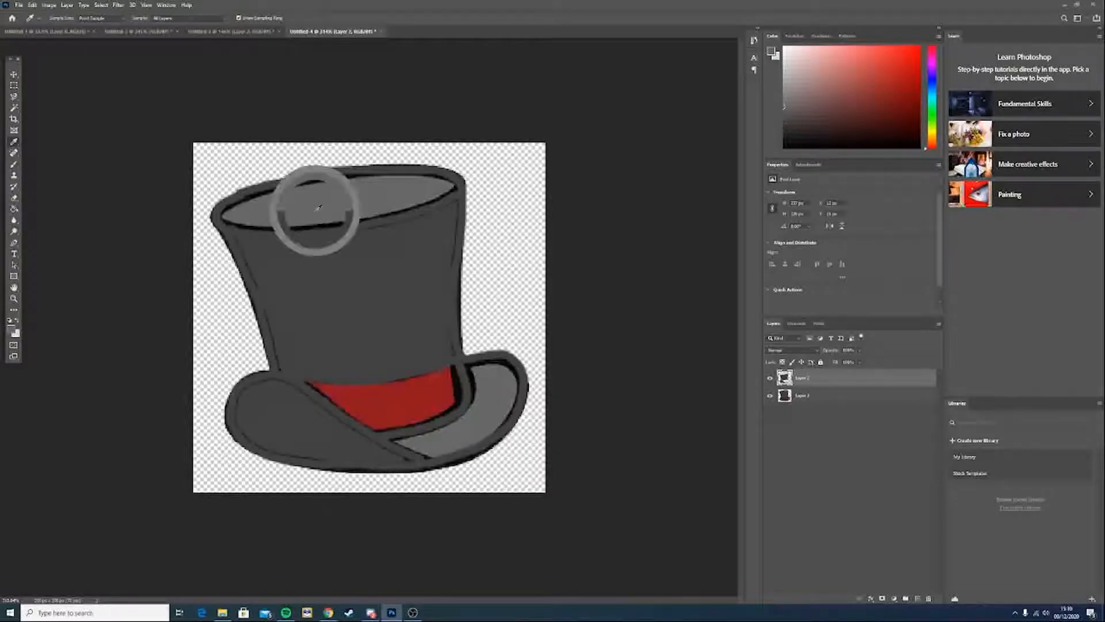
left_click(14, 209)
left_click(770, 396)
left_click(344, 204)
left_click(498, 394)
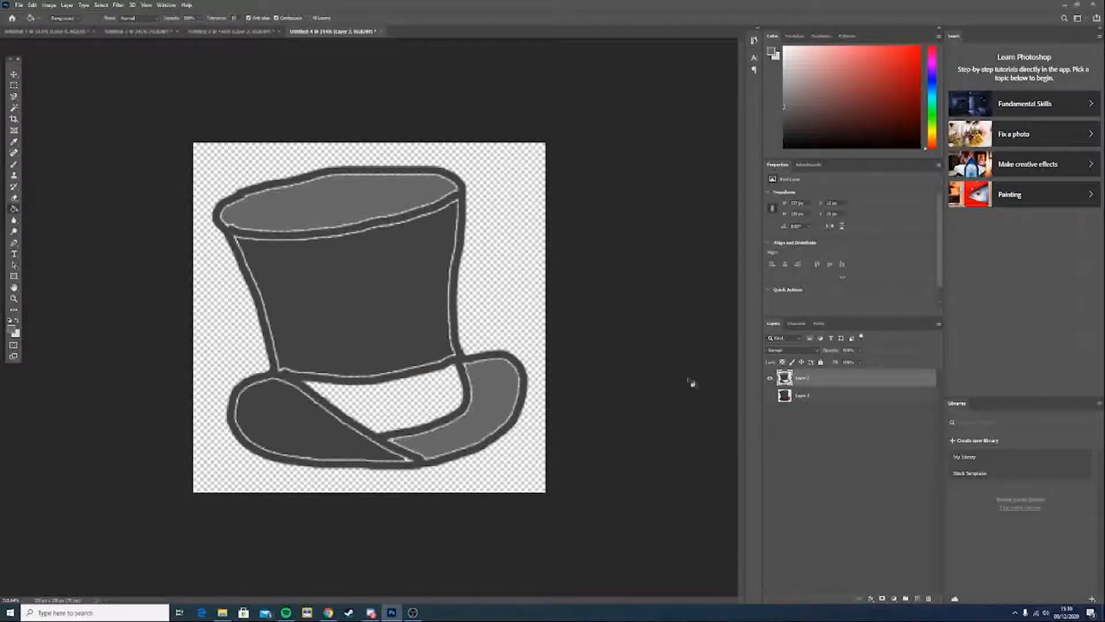
Sample the red of the original hat's band and fill the traced band with it, keeping the original layer hidden
left_click(770, 396)
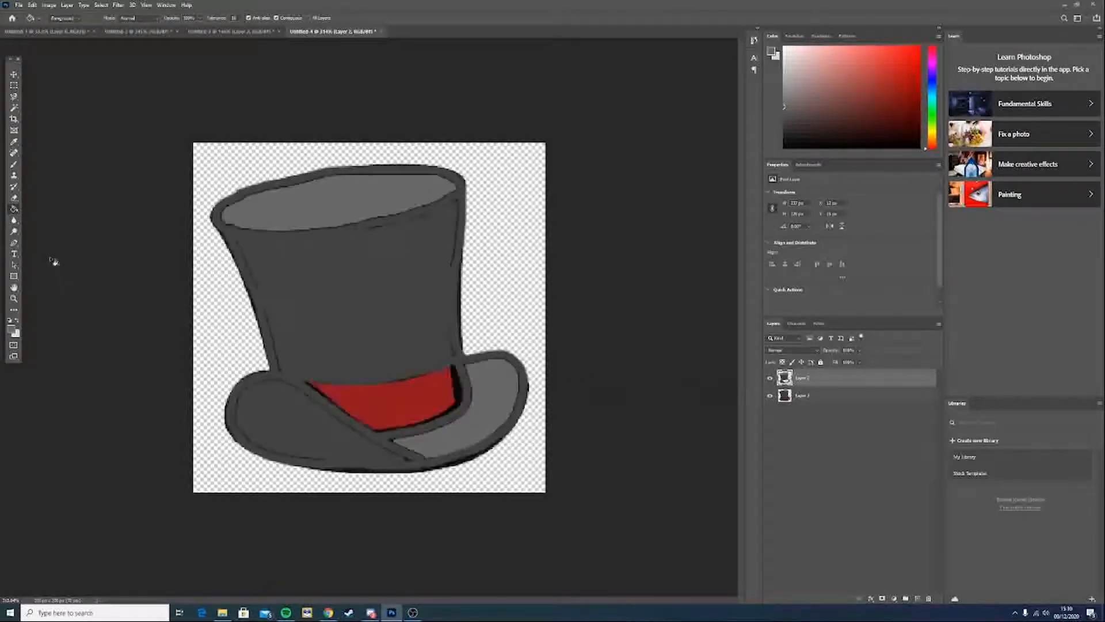
left_click(14, 142)
left_click(387, 406)
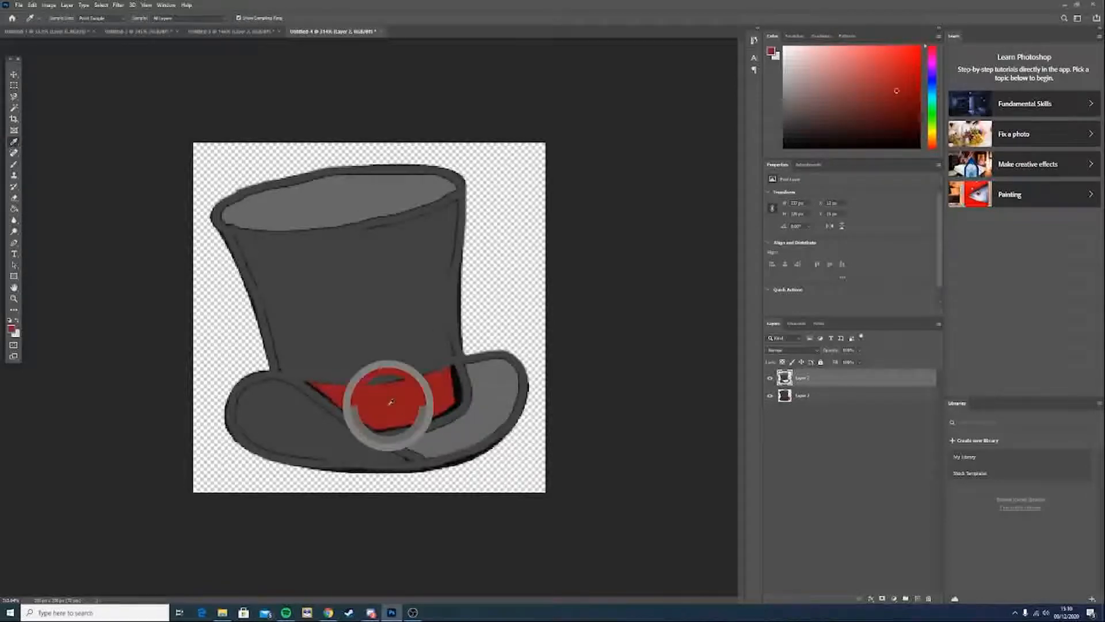
left_click(770, 396)
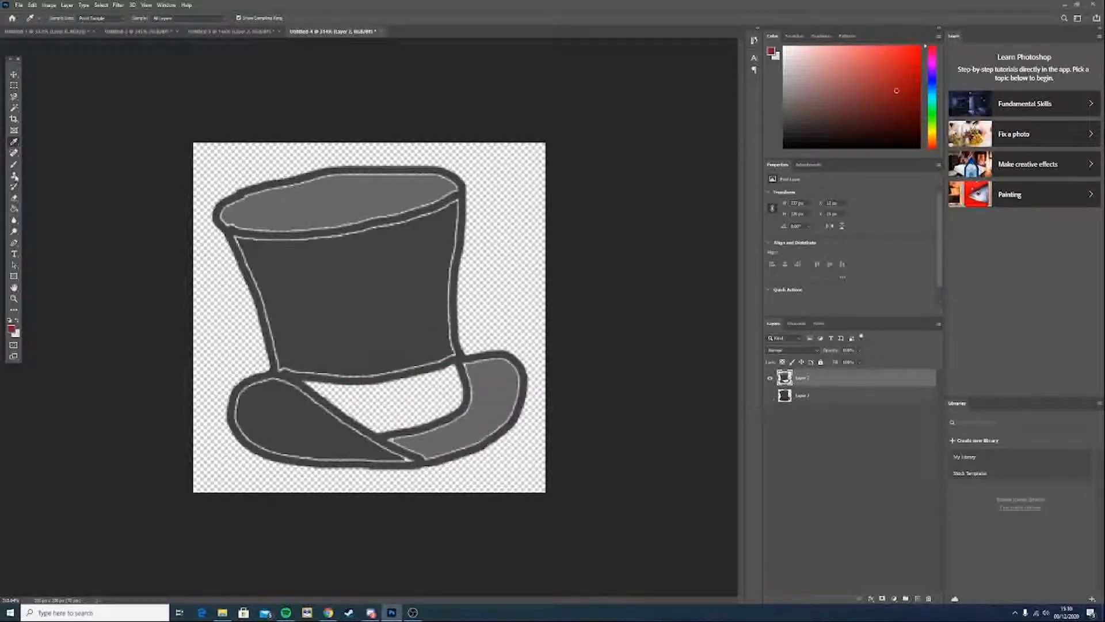
left_click(14, 208)
left_click(411, 404)
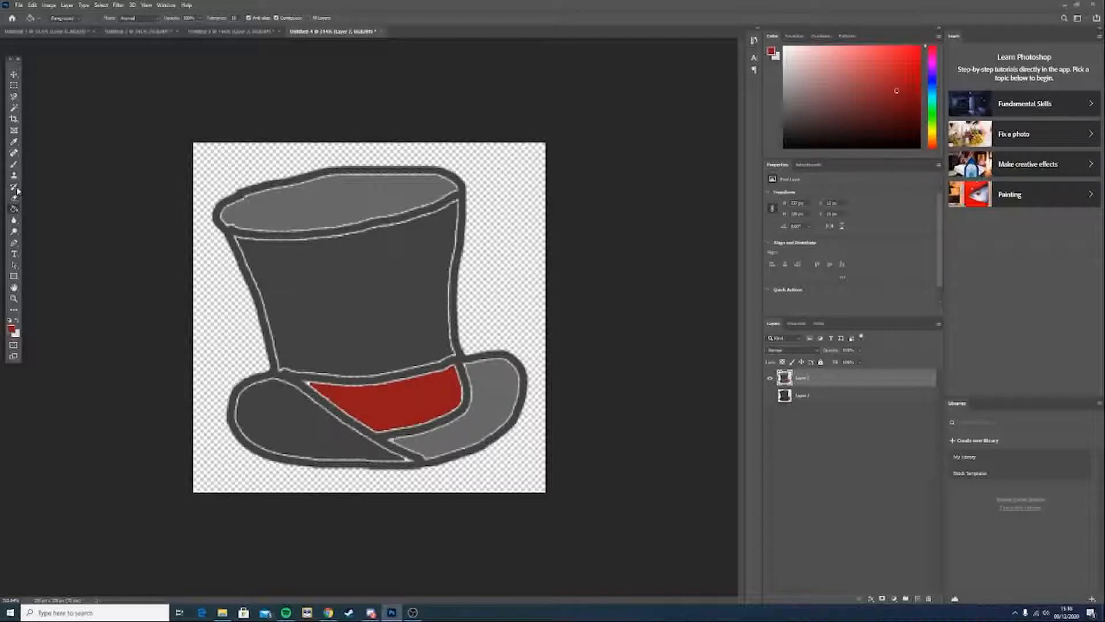
Brush red over the pale fringe along the band's pointed left end, covering its adjoining upper and lower edges
left_click(15, 165)
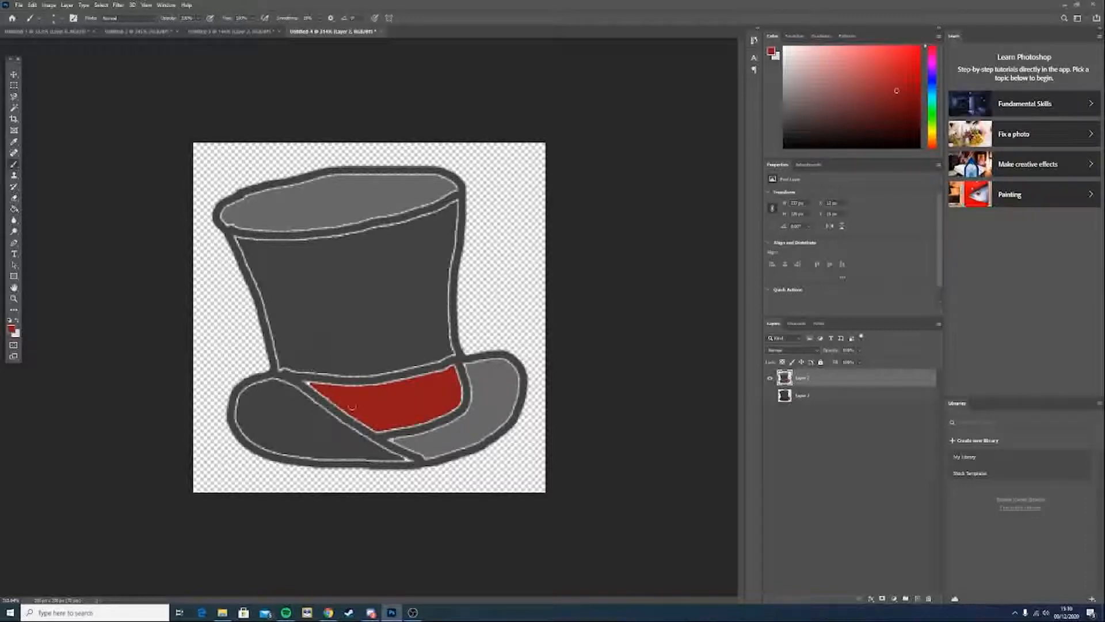
scroll(351, 405, "up", 4)
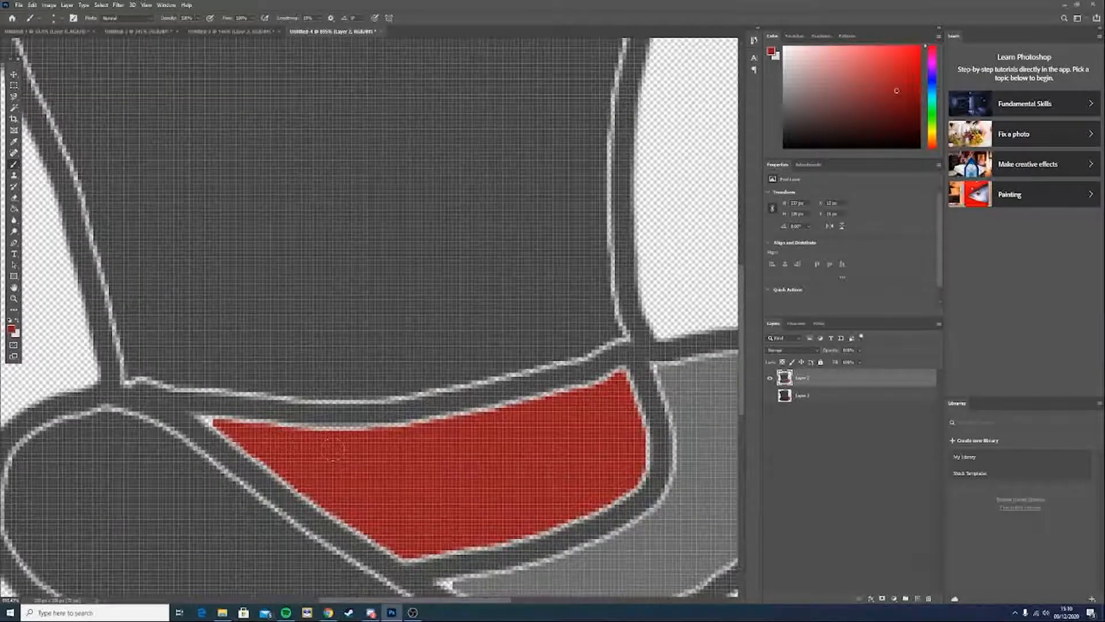
left_click_drag(330, 447, 246, 430)
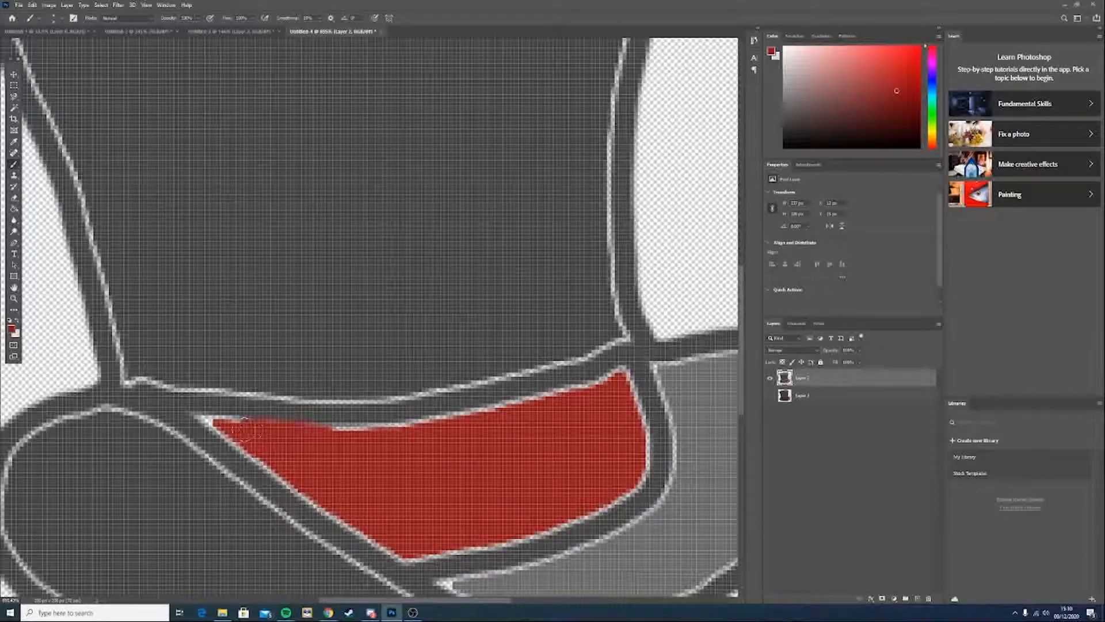
left_click(57, 20)
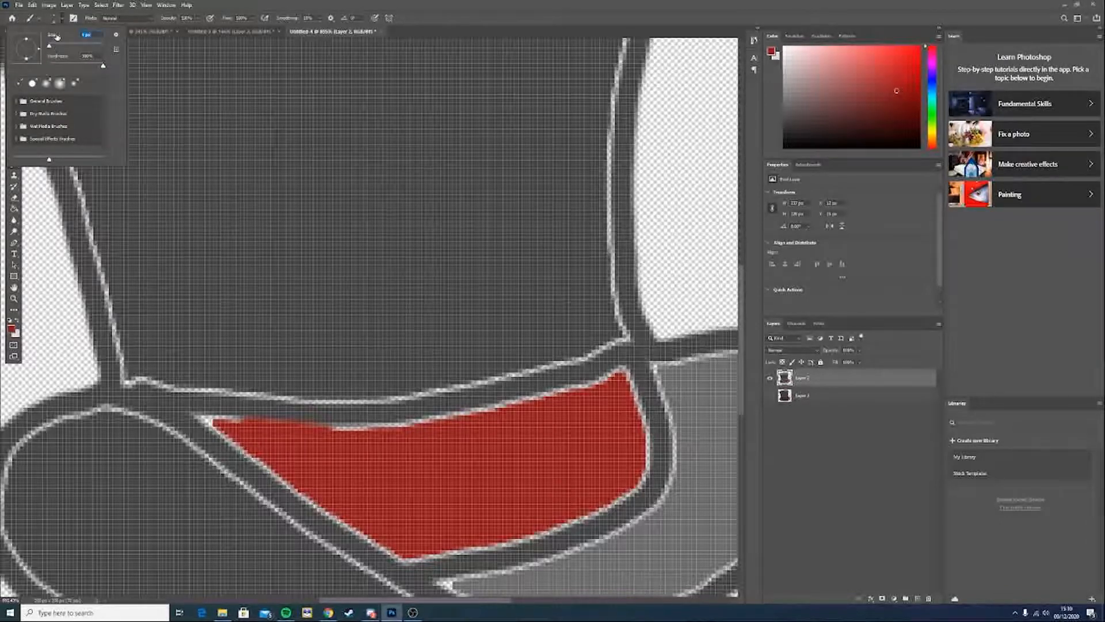
left_click(63, 20)
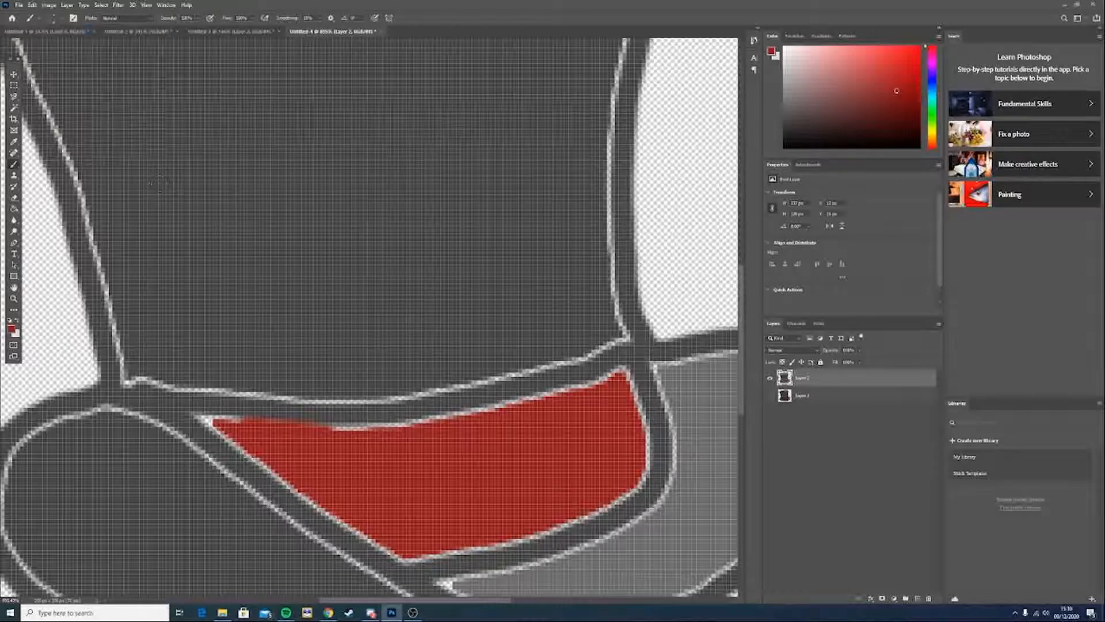
scroll(244, 446, "up", 8)
mouse_move(183, 406)
left_mouse_down()
mouse_move(259, 462)
mouse_move(163, 385)
mouse_move(95, 359)
mouse_move(227, 359)
mouse_move(201, 375)
mouse_move(190, 350)
mouse_move(201, 398)
mouse_move(166, 377)
mouse_move(139, 391)
left_mouse_up()
left_click_drag(472, 380, 722, 380)
mouse_move(316, 478)
left_mouse_down()
mouse_move(305, 466)
mouse_move(288, 486)
mouse_move(300, 495)
mouse_move(279, 469)
mouse_move(397, 581)
mouse_move(426, 576)
left_mouse_up()
Brush red over the remaining pale fringe along the band's upper, lower and right edges
scroll(426, 575, "down", 6)
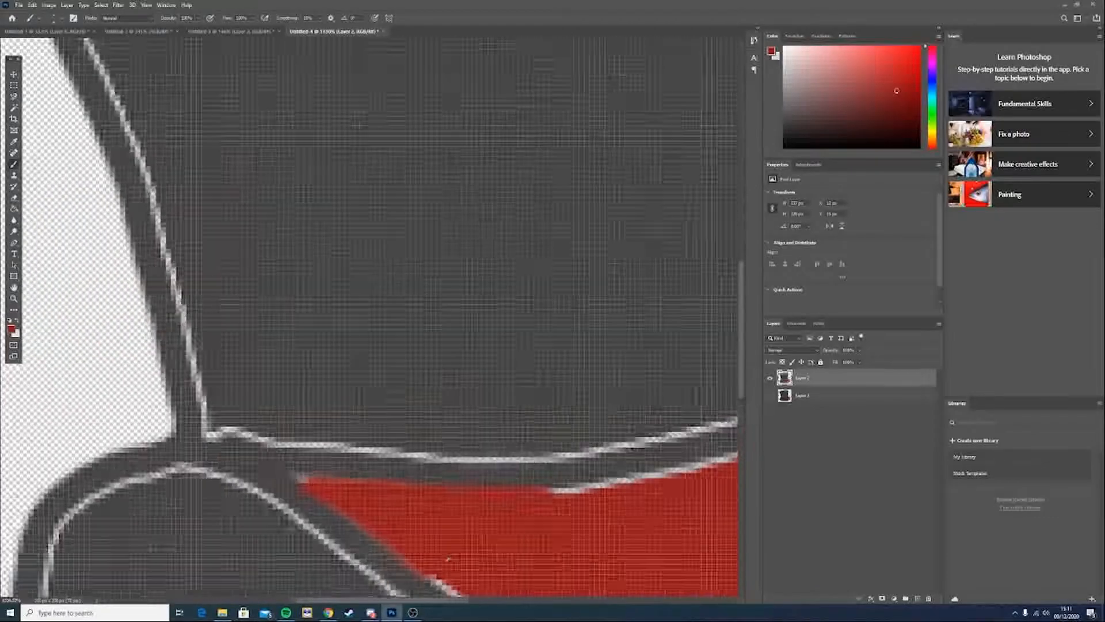
mouse_move(440, 461)
left_mouse_down()
mouse_move(494, 496)
mouse_move(471, 492)
mouse_move(479, 499)
mouse_move(575, 544)
mouse_move(735, 511)
left_mouse_up()
mouse_move(544, 404)
left_mouse_down()
mouse_move(553, 390)
mouse_move(725, 356)
mouse_move(710, 366)
left_mouse_up()
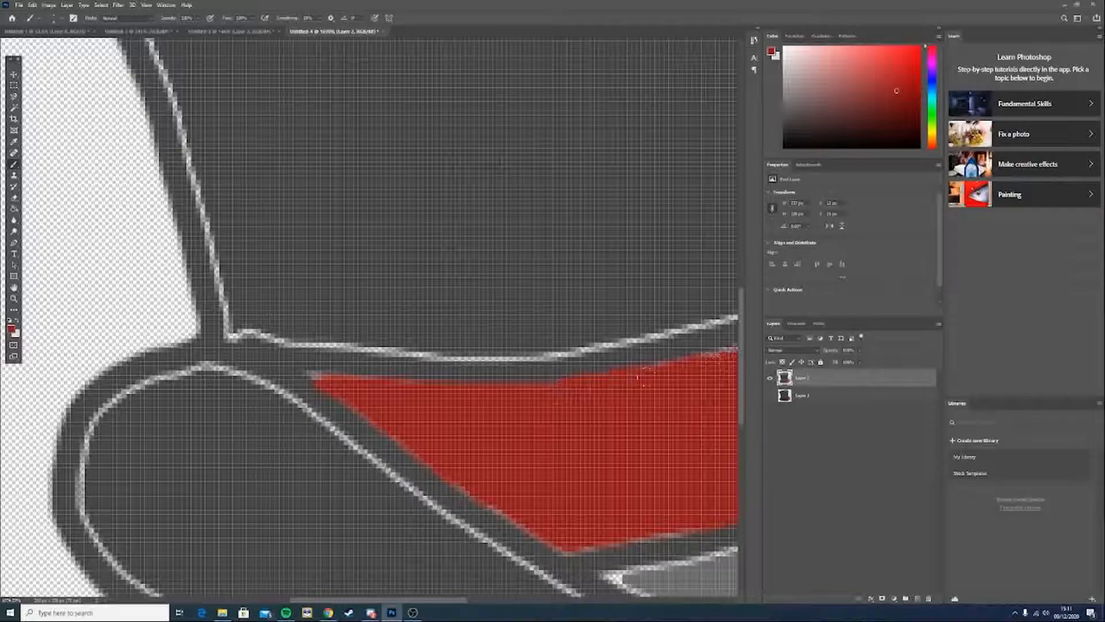
left_click_drag(453, 603, 530, 603)
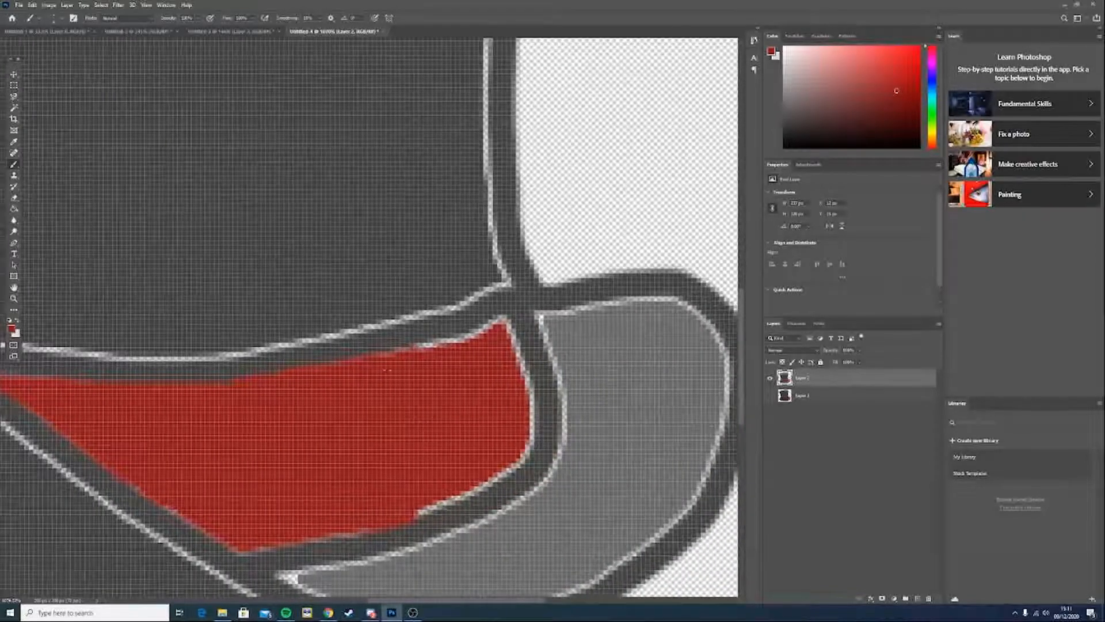
mouse_move(448, 345)
left_mouse_down()
mouse_move(503, 324)
mouse_move(526, 412)
mouse_move(527, 393)
mouse_move(518, 452)
mouse_move(408, 503)
mouse_move(398, 522)
mouse_move(385, 505)
mouse_move(332, 525)
left_mouse_up()
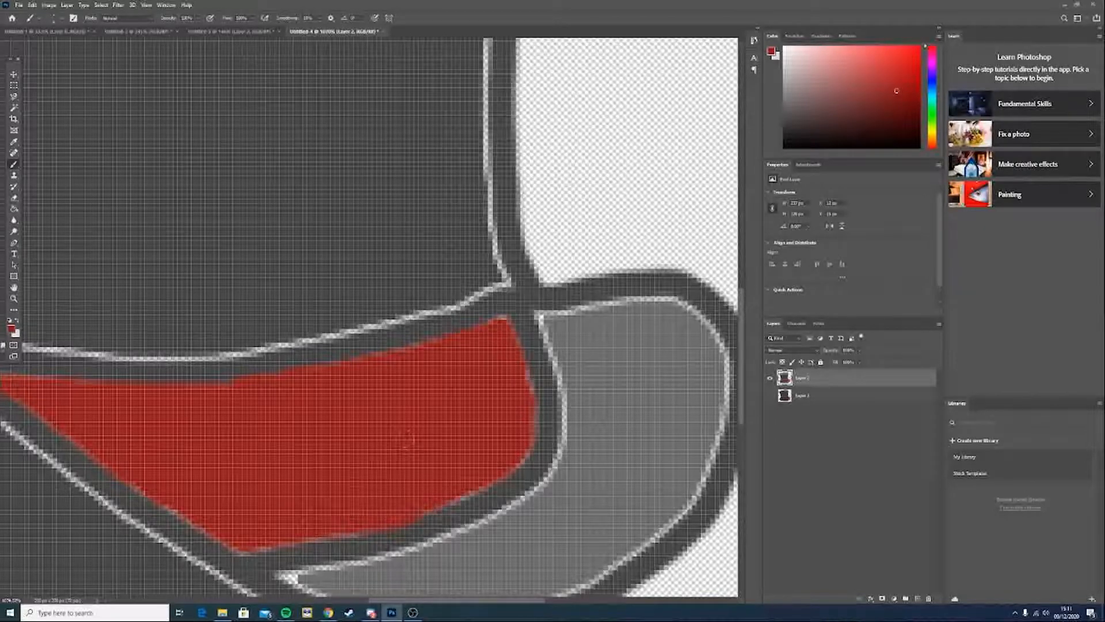
scroll(406, 440, "down", 5)
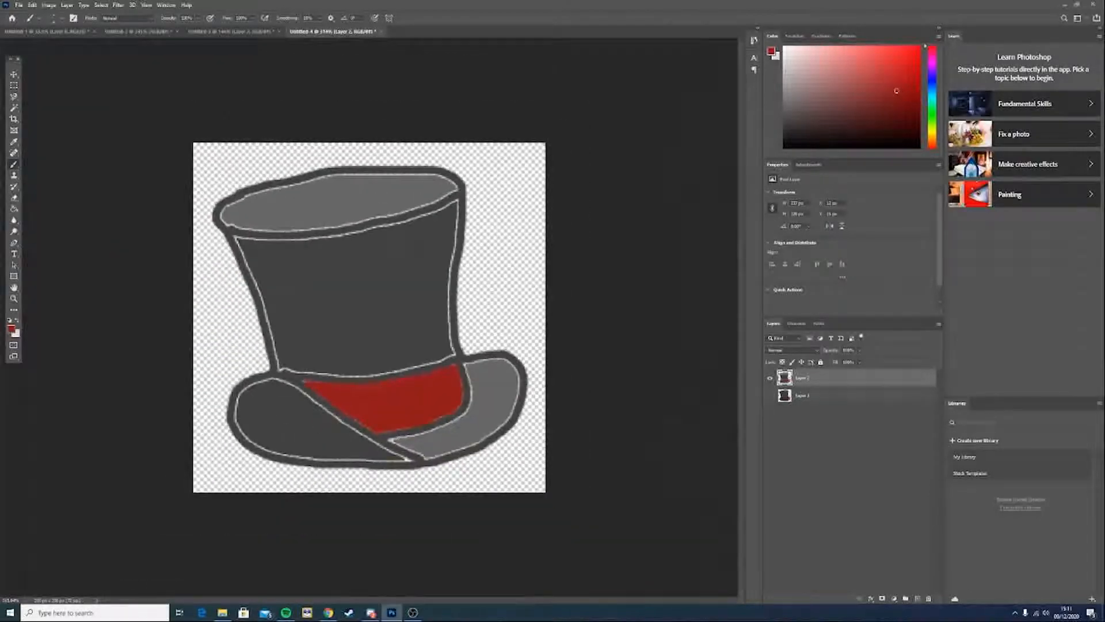
Sample the dark grey of the left brim section and brush over the pale line running around its inside
left_click(16, 143)
left_click(285, 410)
key("b")
scroll(303, 426, "up", 3)
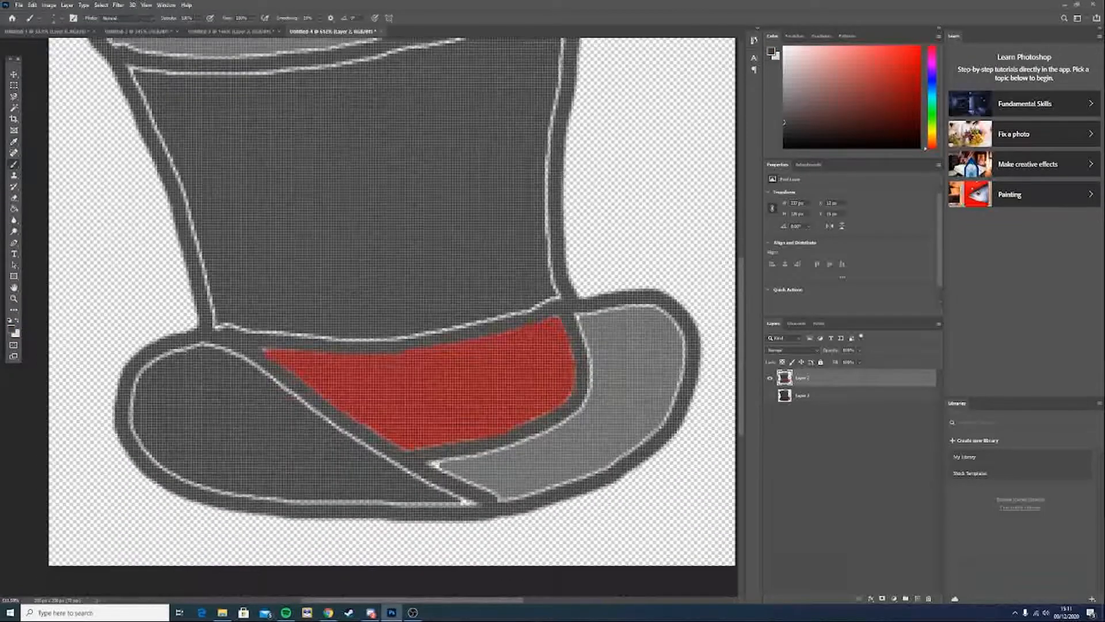
mouse_move(204, 347)
left_mouse_down()
mouse_move(182, 346)
mouse_move(138, 375)
mouse_move(128, 423)
mouse_move(148, 457)
mouse_move(142, 448)
left_mouse_up()
mouse_move(203, 348)
left_mouse_down()
mouse_move(418, 480)
mouse_move(479, 505)
mouse_move(294, 501)
left_mouse_up()
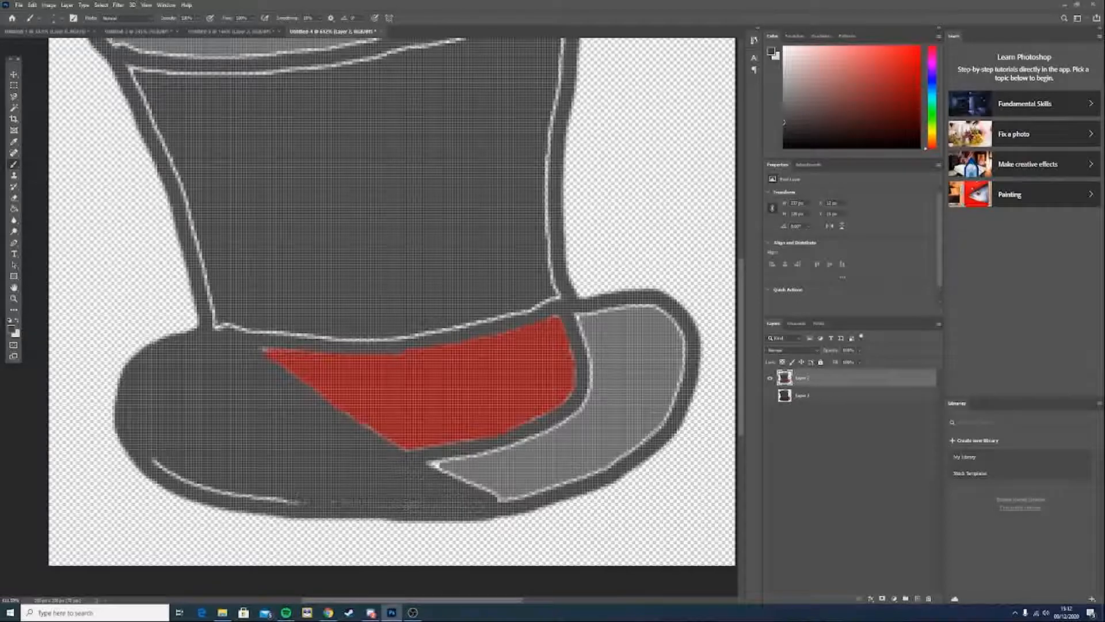
mouse_move(153, 456)
left_mouse_down()
mouse_move(234, 495)
mouse_move(296, 505)
left_mouse_up()
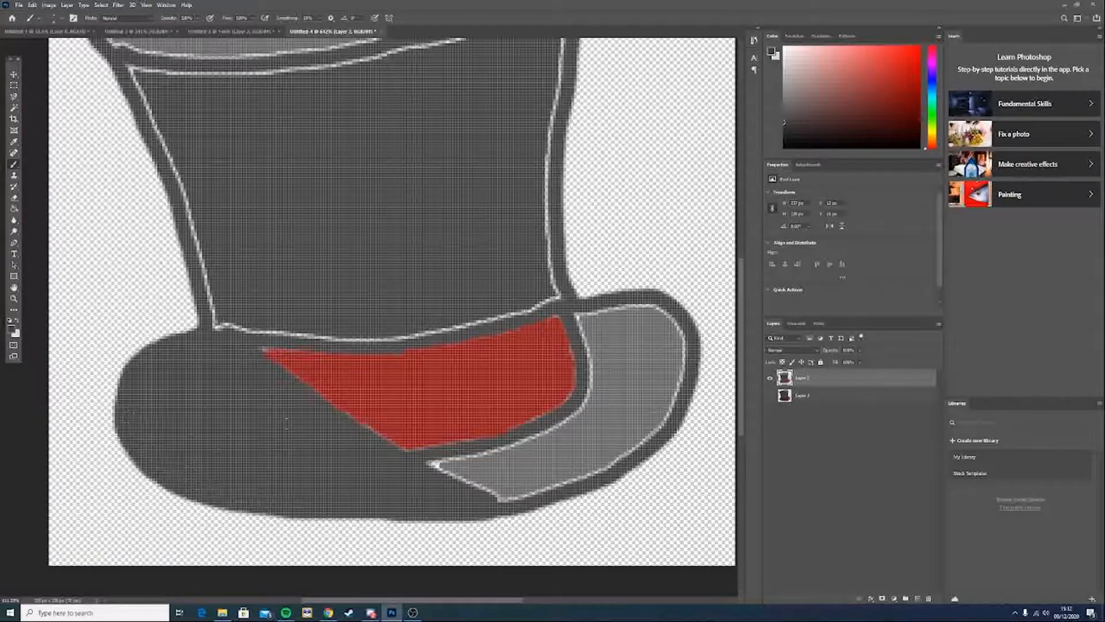
Brush dark grey over the pale lines along the crown's sides, lower edge and upper edge below the opening
scroll(263, 433, "up", 2)
mouse_move(129, 119)
left_mouse_down()
mouse_move(181, 248)
mouse_move(217, 381)
mouse_move(193, 291)
mouse_move(213, 367)
mouse_move(233, 382)
mouse_move(340, 393)
mouse_move(408, 393)
mouse_move(530, 367)
mouse_move(552, 351)
mouse_move(547, 207)
mouse_move(561, 133)
left_mouse_up()
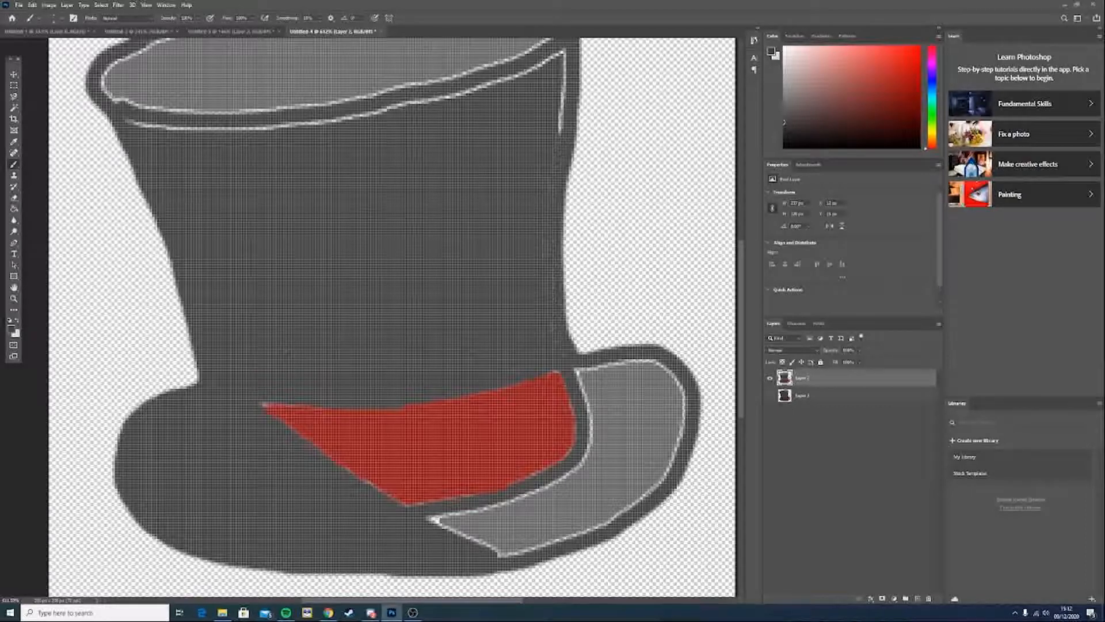
mouse_move(127, 120)
left_mouse_down()
mouse_move(191, 128)
mouse_move(357, 114)
mouse_move(519, 75)
mouse_move(565, 52)
mouse_move(560, 133)
left_mouse_up()
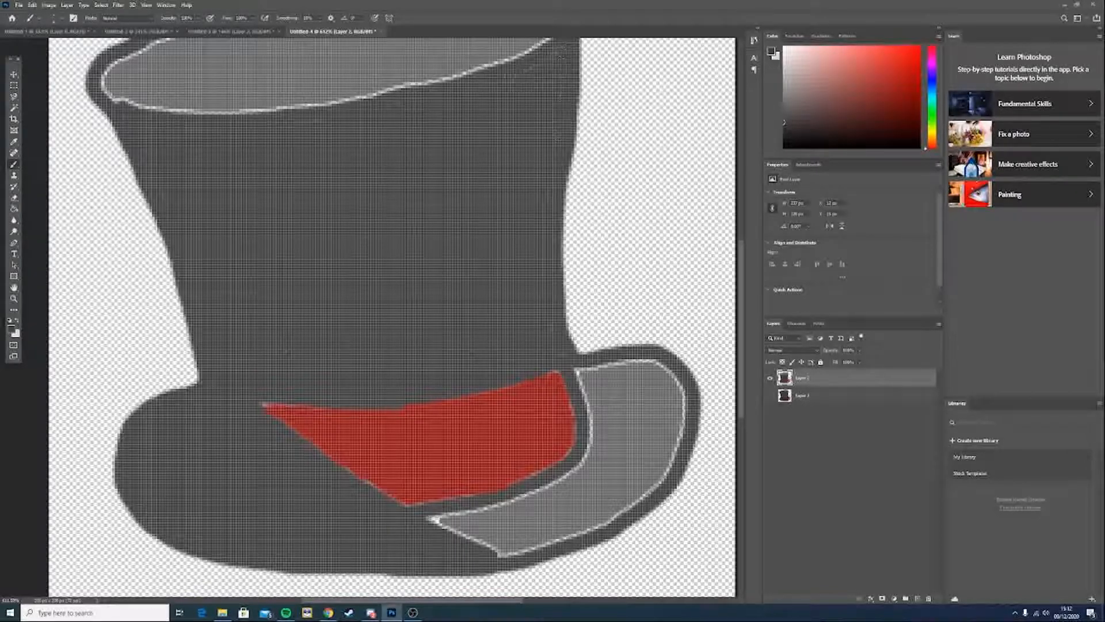
scroll(411, 214, "down", 5)
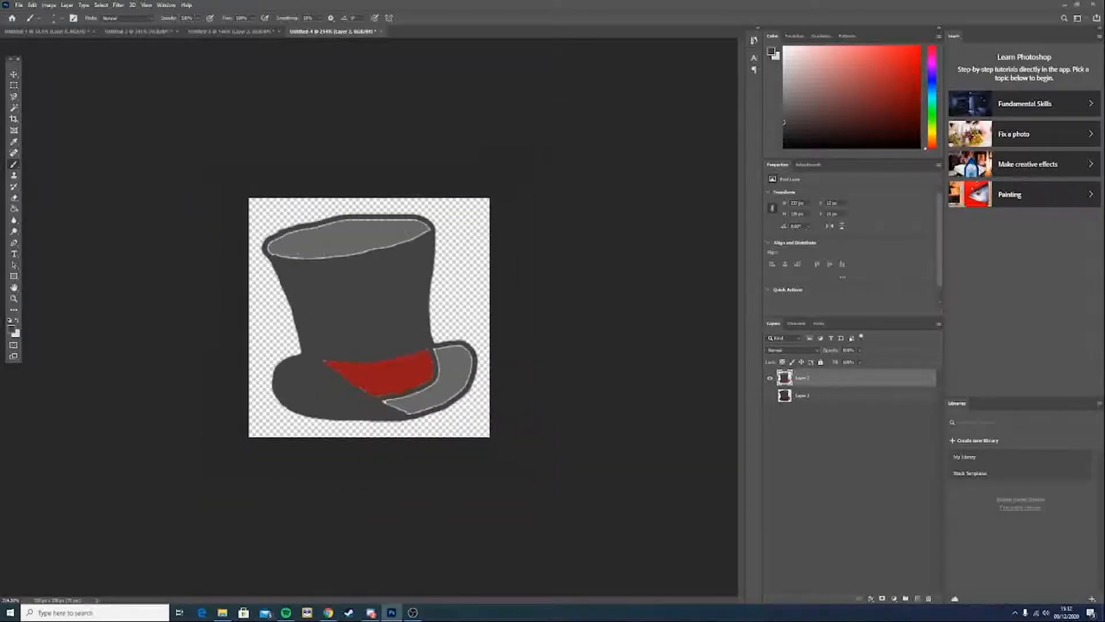
Sample the lighter grey of the top opening and brush over the pale fringe around the right brim section, undoing a stray stroke
scroll(244, 248, "up", 3)
left_click(14, 141)
left_click(240, 163)
left_click(15, 165)
scroll(511, 386, "up", 2)
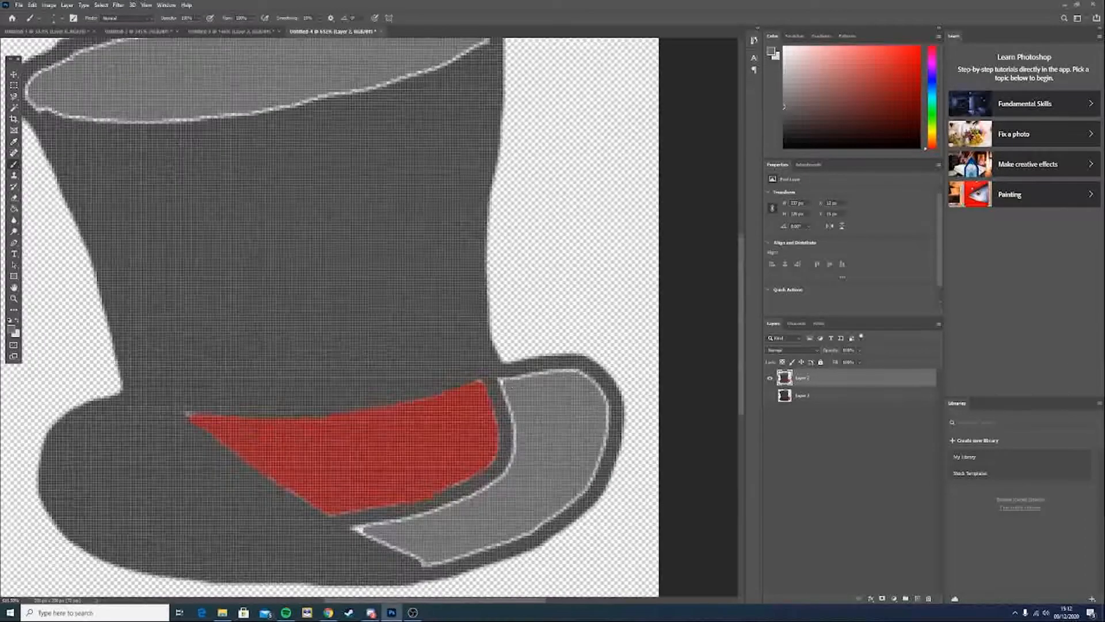
mouse_move(500, 381)
left_mouse_down()
mouse_move(513, 433)
mouse_move(499, 483)
mouse_move(357, 530)
left_mouse_up()
key("ctrl+z")
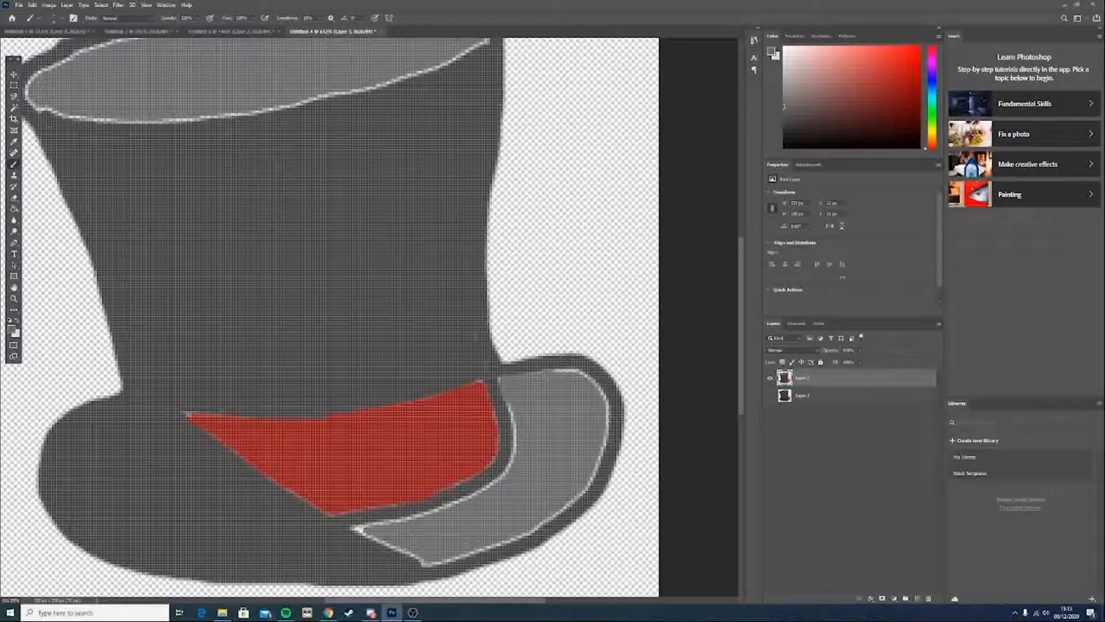
left_click_drag(547, 377, 569, 373)
left_click_drag(596, 386, 609, 419)
left_click_drag(602, 437, 600, 464)
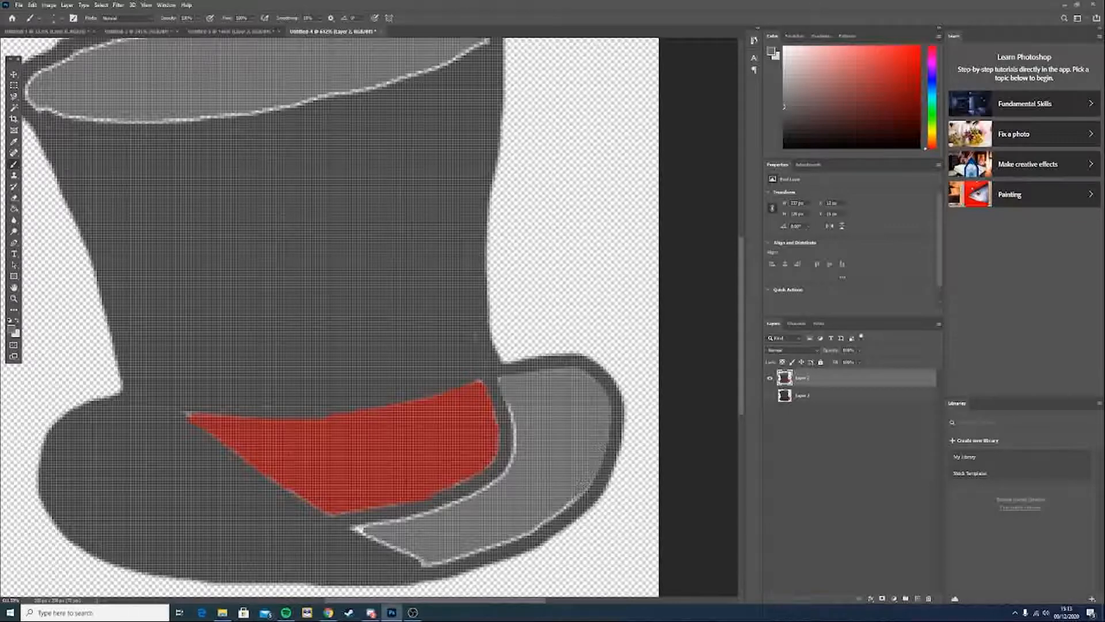
mouse_move(583, 483)
left_mouse_down()
mouse_move(519, 534)
mouse_move(422, 563)
mouse_move(352, 526)
mouse_move(490, 483)
mouse_move(516, 426)
left_mouse_up()
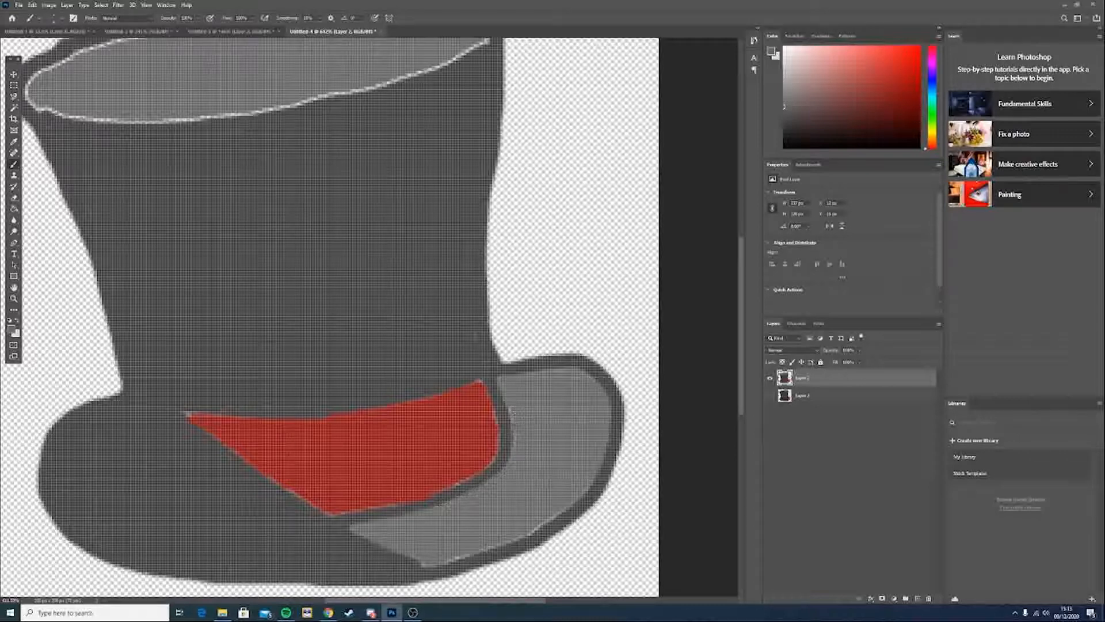
Brush the lighter grey over the pale fringe around the crown's top opening
scroll(512, 410, "up", 6)
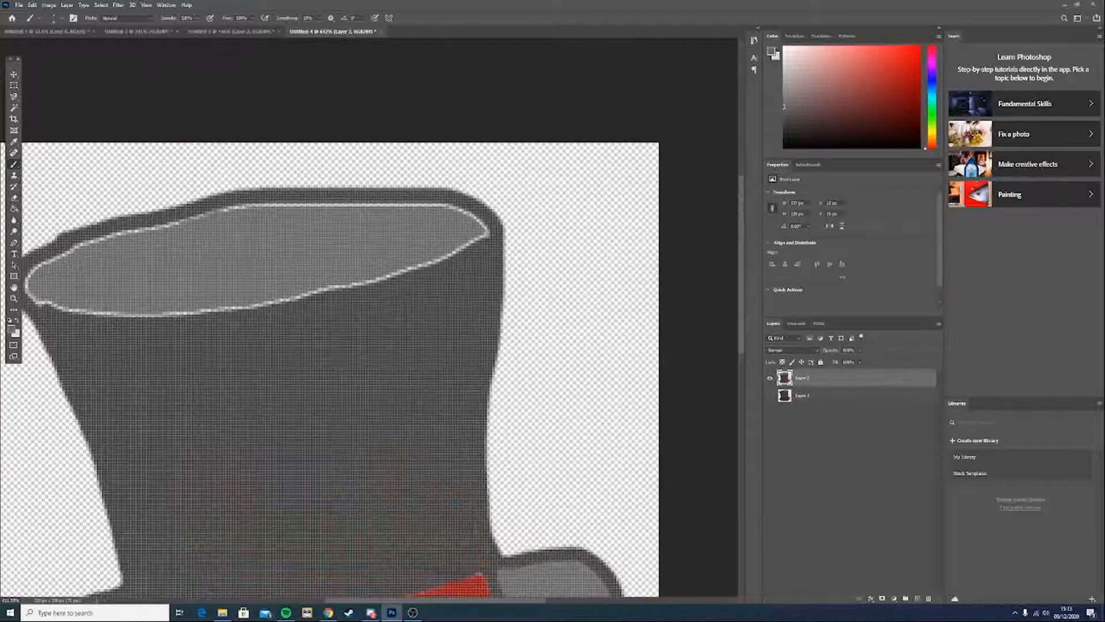
left_click_drag(184, 222, 93, 241)
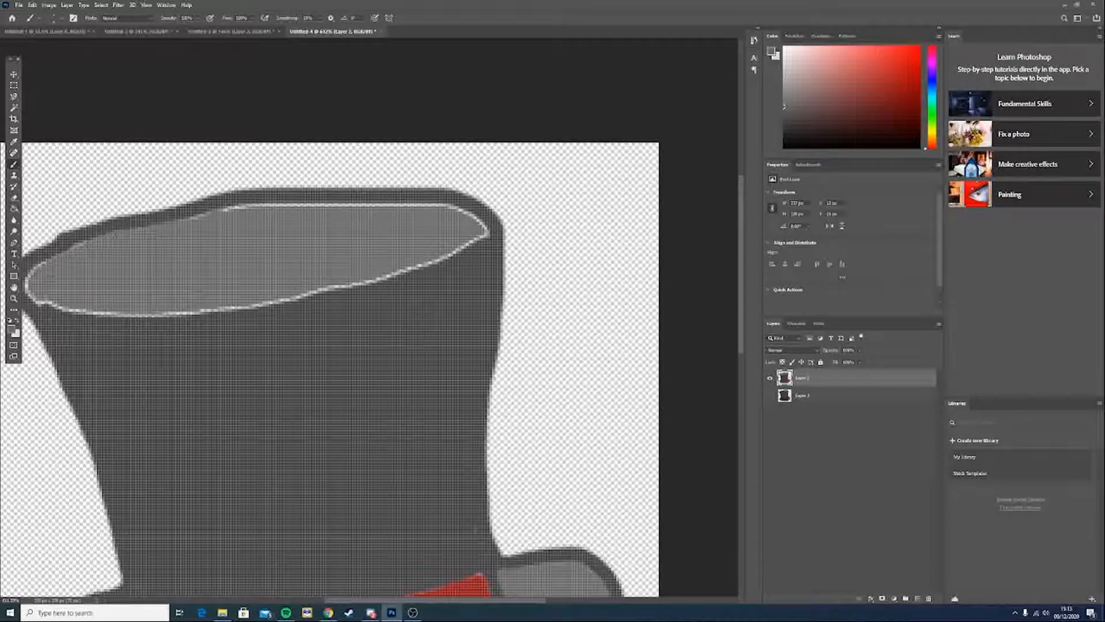
left_click_drag(34, 298, 46, 305)
mouse_move(73, 312)
left_mouse_down()
mouse_move(194, 315)
mouse_move(278, 301)
mouse_move(377, 281)
mouse_move(487, 233)
mouse_move(457, 206)
mouse_move(225, 207)
left_mouse_up()
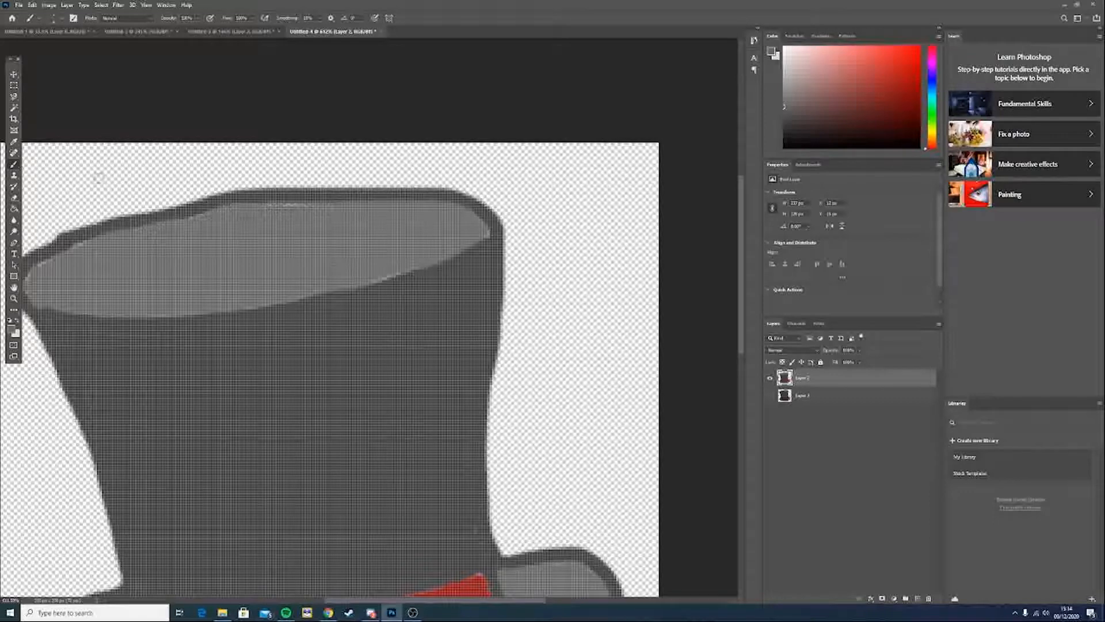
Bring the coloured top hat into the Ditto artwork, set the original reference hat beside it and delete the reference hat
left_click(13, 76)
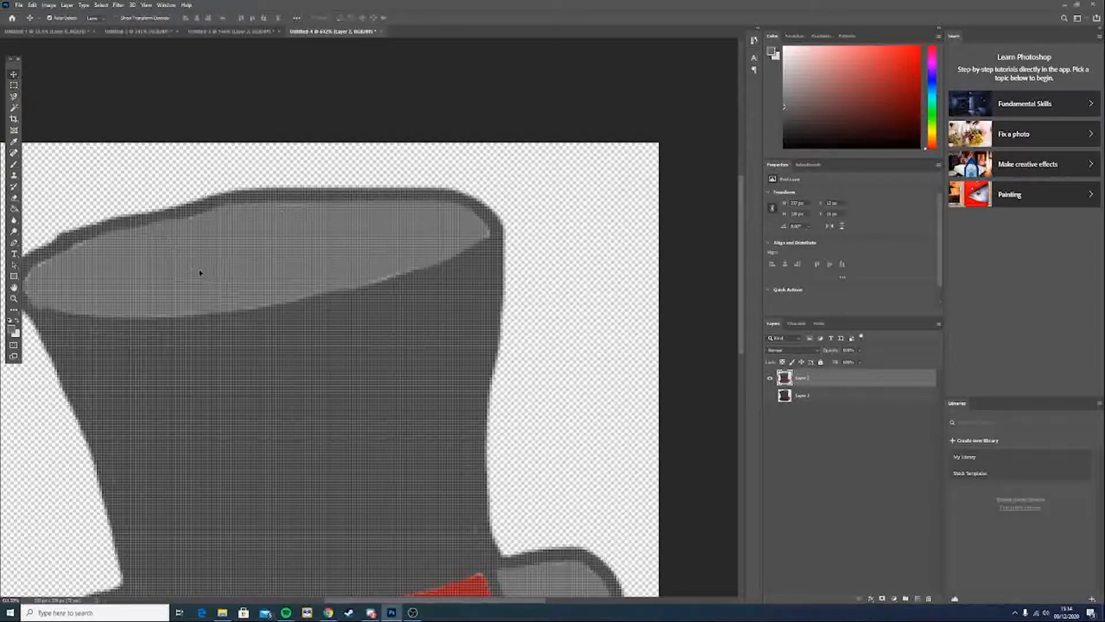
scroll(205, 280, "down", 5)
left_click_drag(377, 298, 293, 182)
left_click_drag(339, 240, 321, 174)
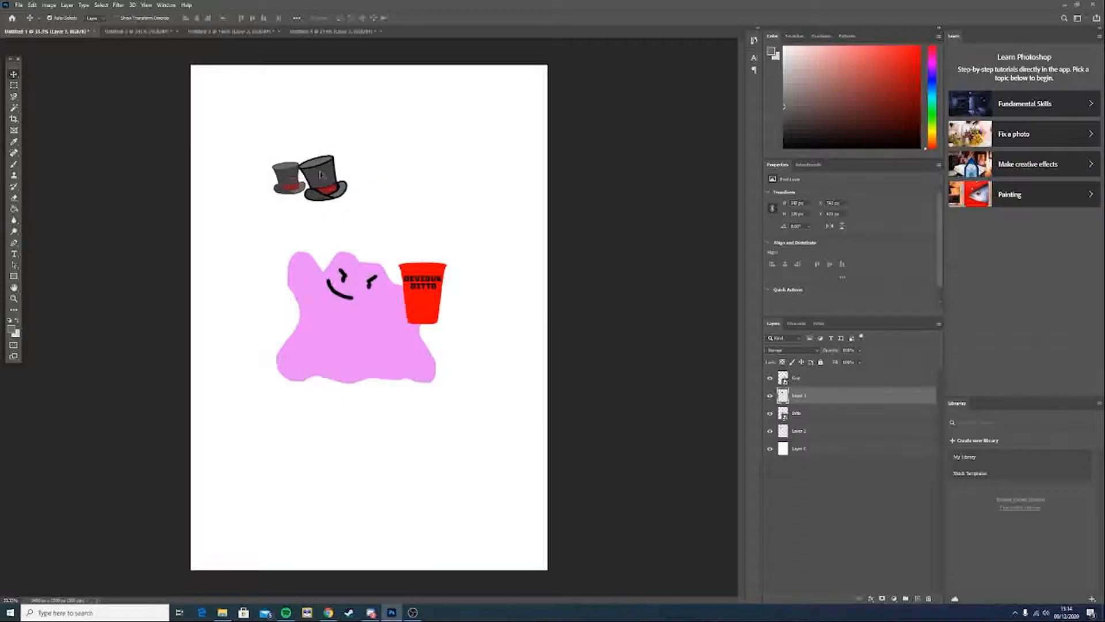
key("Delete")
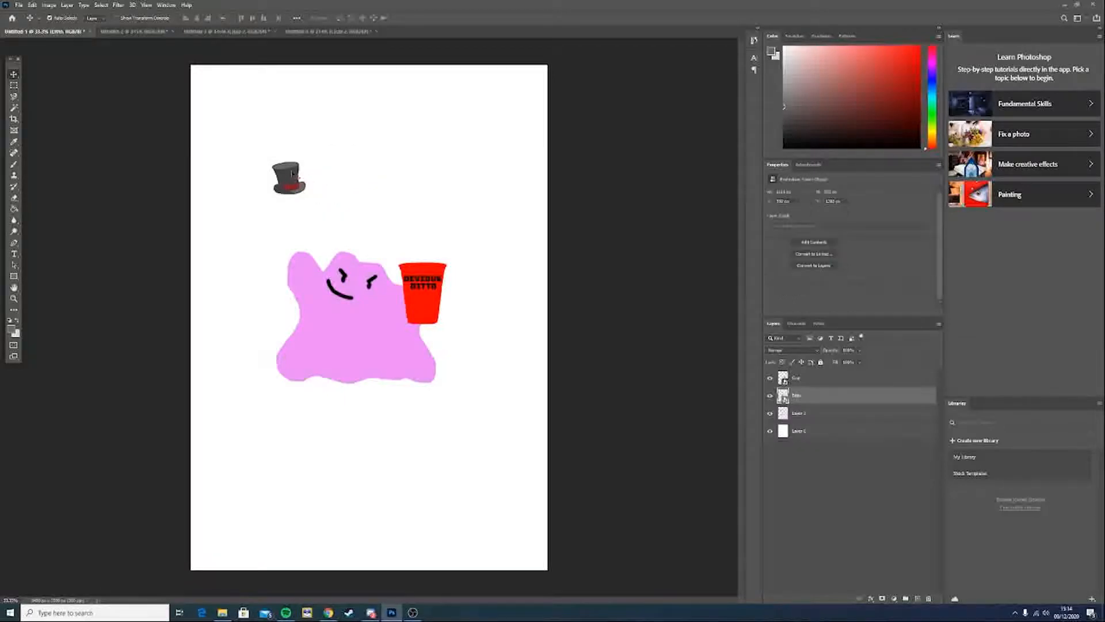
Place the coloured top hat on Ditto's head and bring its layer to the front of the stack
left_click_drag(286, 179, 335, 240)
left_click_drag(843, 415, 829, 376)
left_click_drag(339, 239, 340, 243)
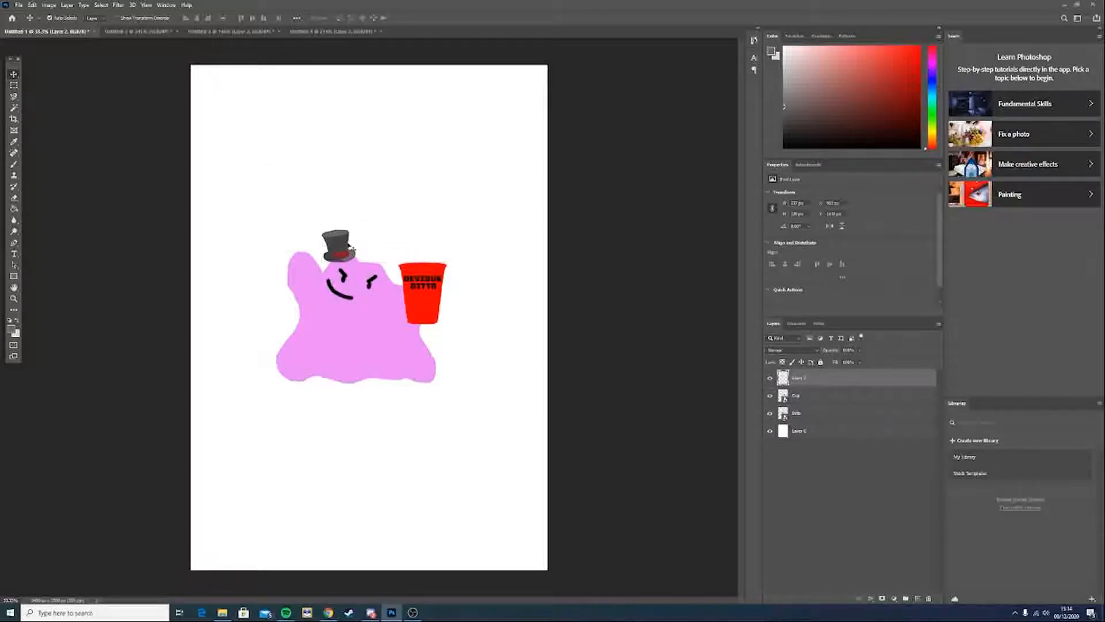
Enlarge the top hat, tilt it counter-clockwise and reposition it over Ditto's head
key("ctrl+t")
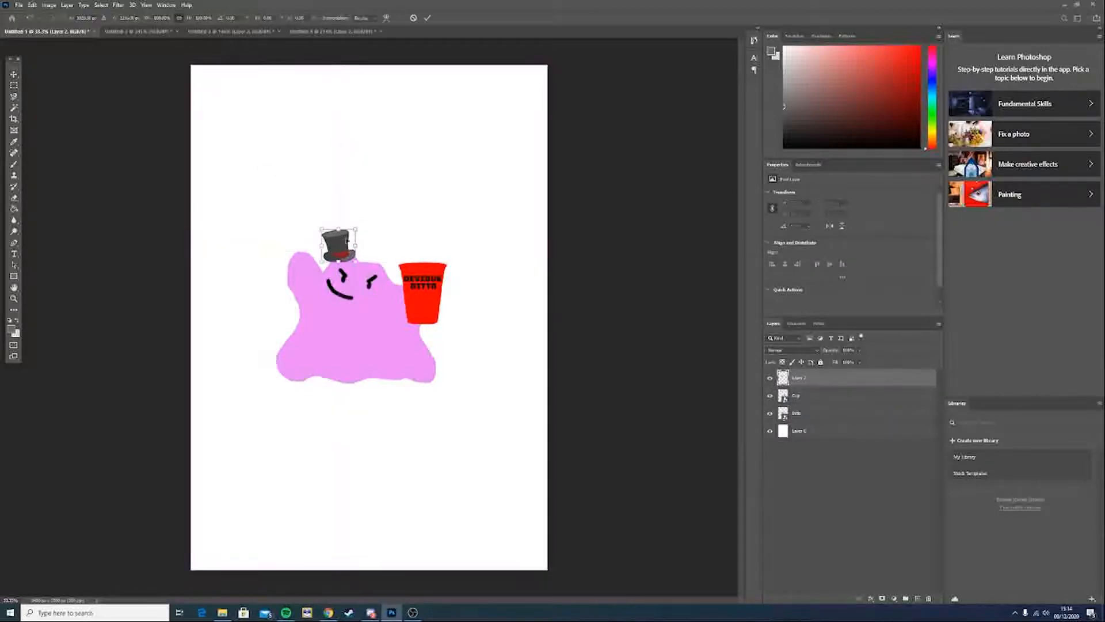
left_click_drag(321, 228, 290, 217)
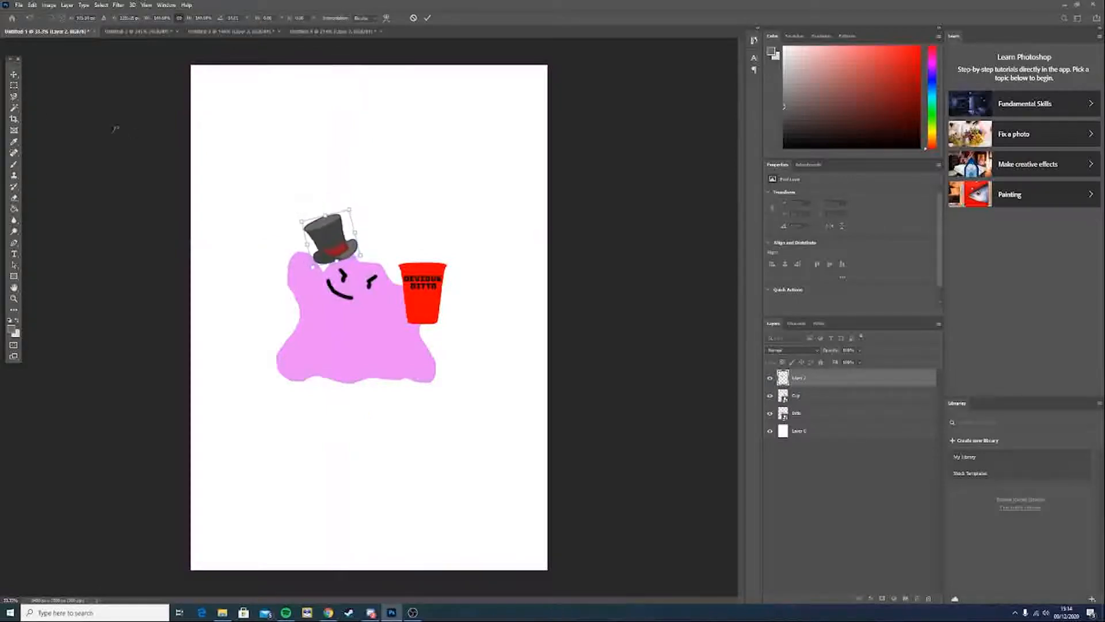
left_click(13, 75)
left_click_drag(332, 237, 339, 255)
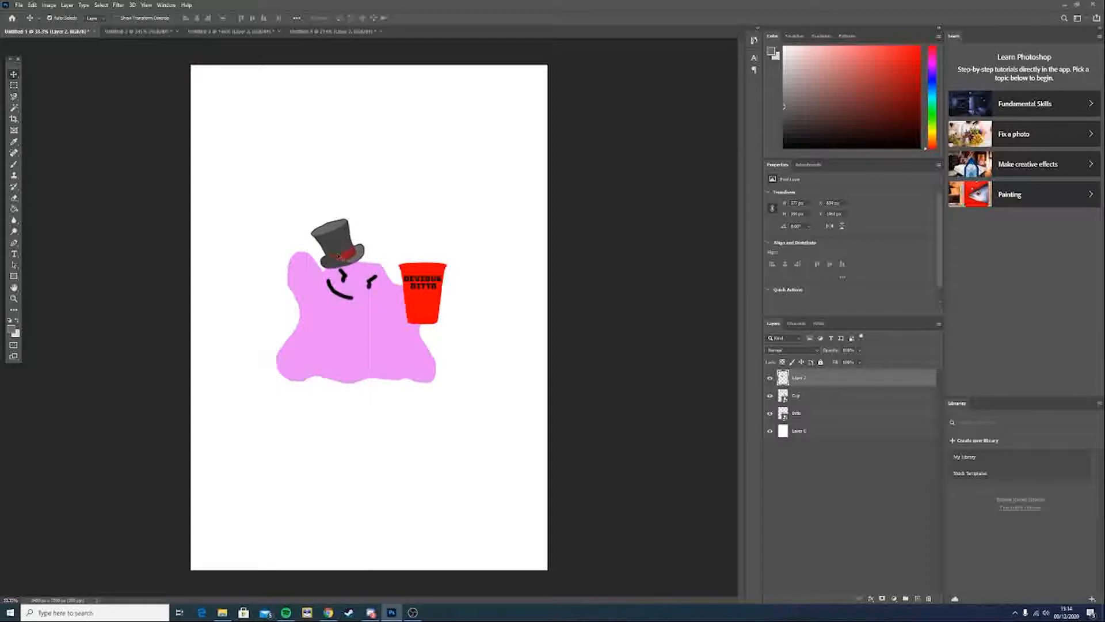
Nudge the top hat slightly to the left so its brim sits just above Ditto's eyes
key("Up")
key("Up")
key("Up")
key("Up")
key("Left")
key("Left")
key("Left")
key("Left")
key("Left")
key("Left")
key("Left")
key("Left")
key("Left")
key("Left")
key("Left")
key("Left")
key("Down")
key("Down")
key("Down")
key("Down")
key("Up")
key("Up")
key("Up")
key("Up")
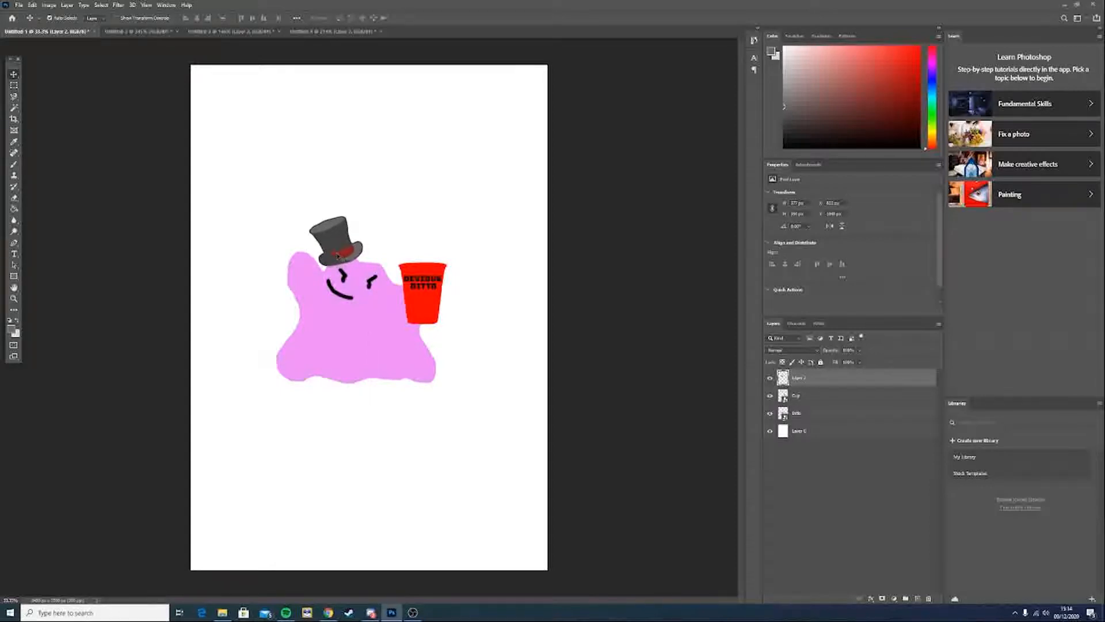
key("Down")
key("Down")
key("Down")
key("Down")
key("Right")
key("Right")
key("Right")
key("Right")
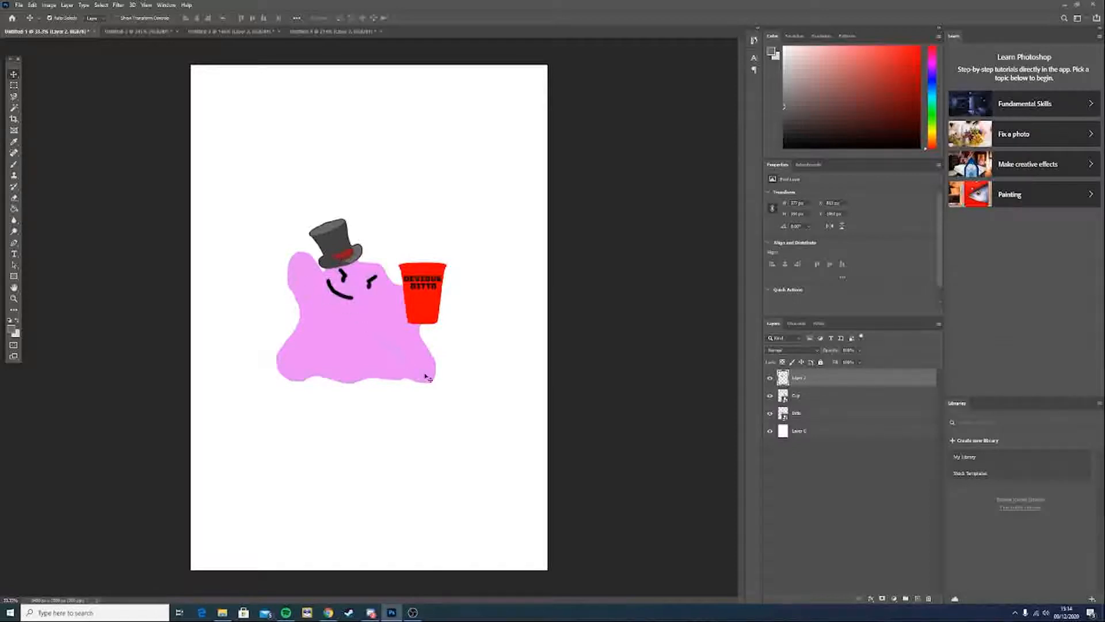
Hide the white background layer and delete it so the artwork has a transparent background
left_click(771, 433)
left_click(825, 437)
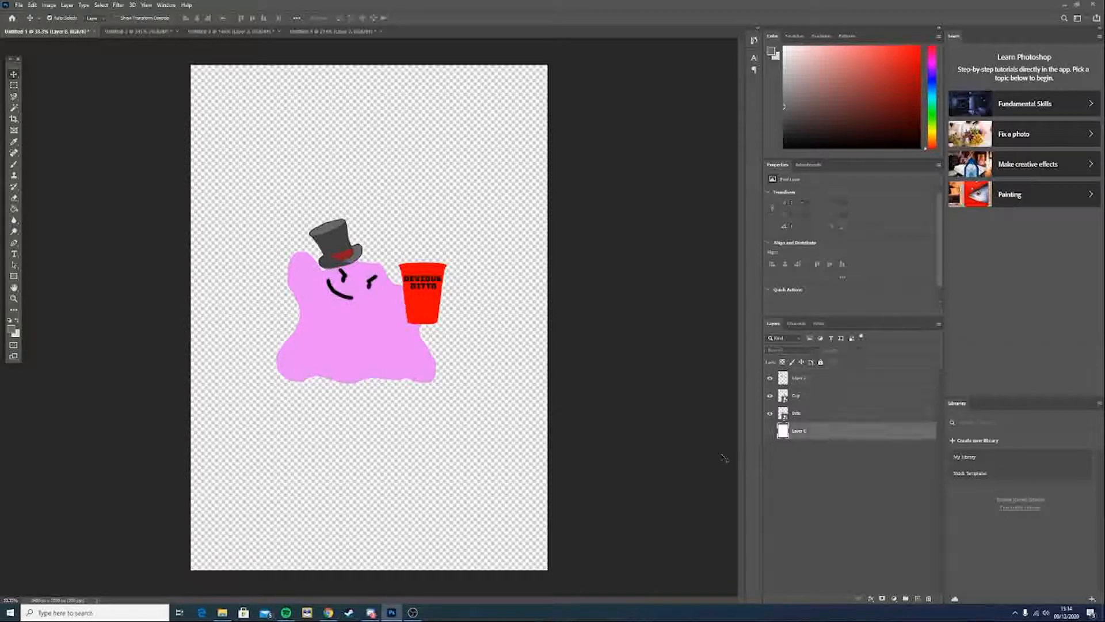
key("Delete")
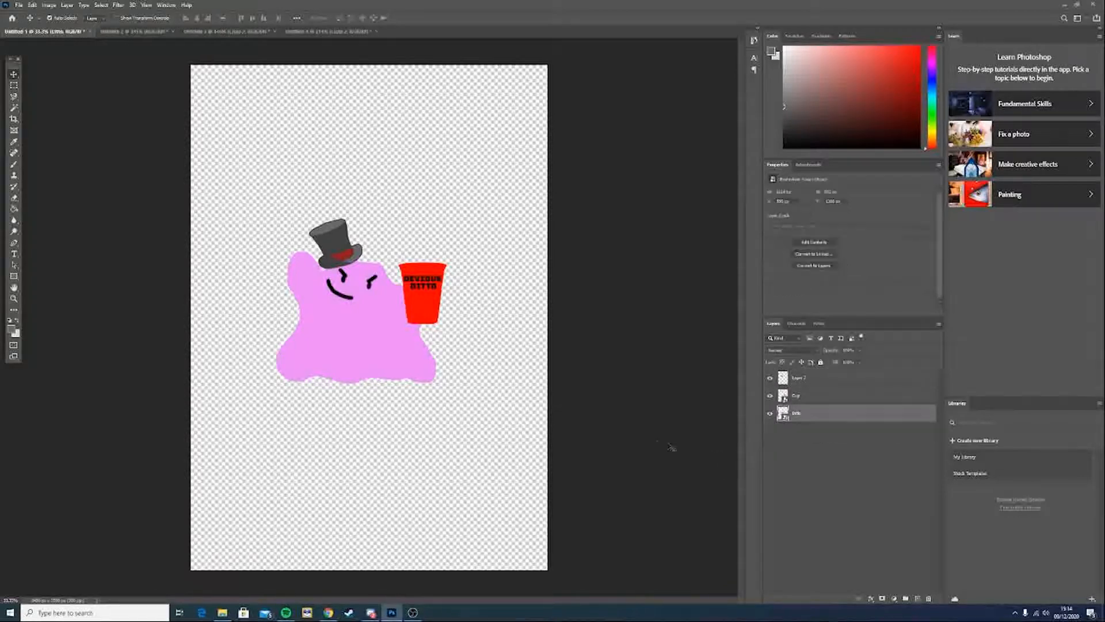
Crop the canvas to a roughly square area closely surrounding Ditto, the hat and the cup
key("c")
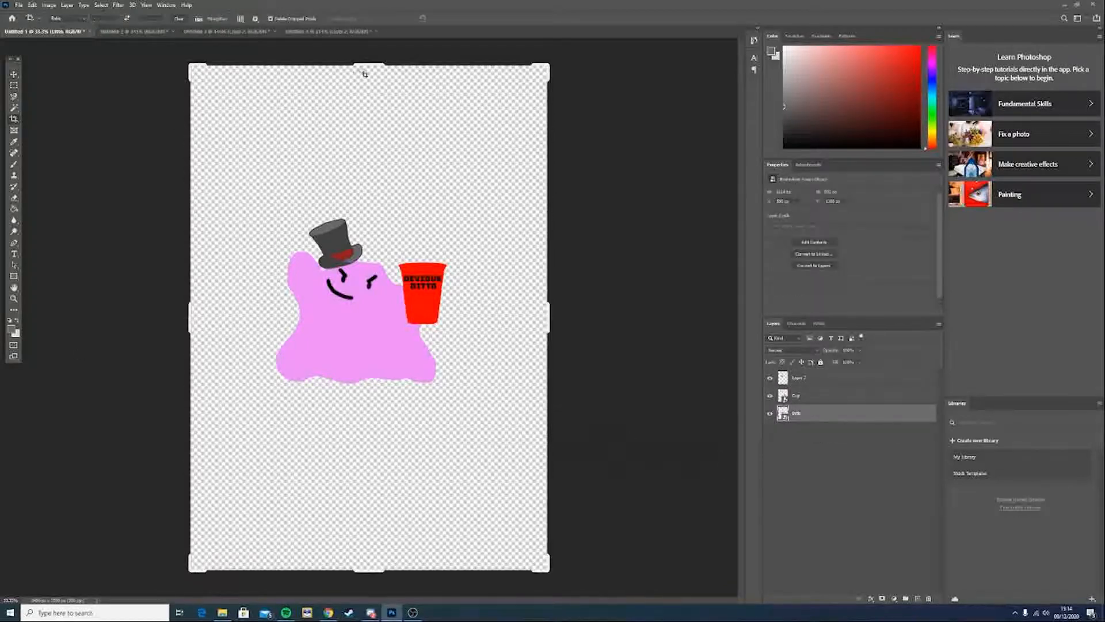
left_click_drag(365, 65, 364, 148)
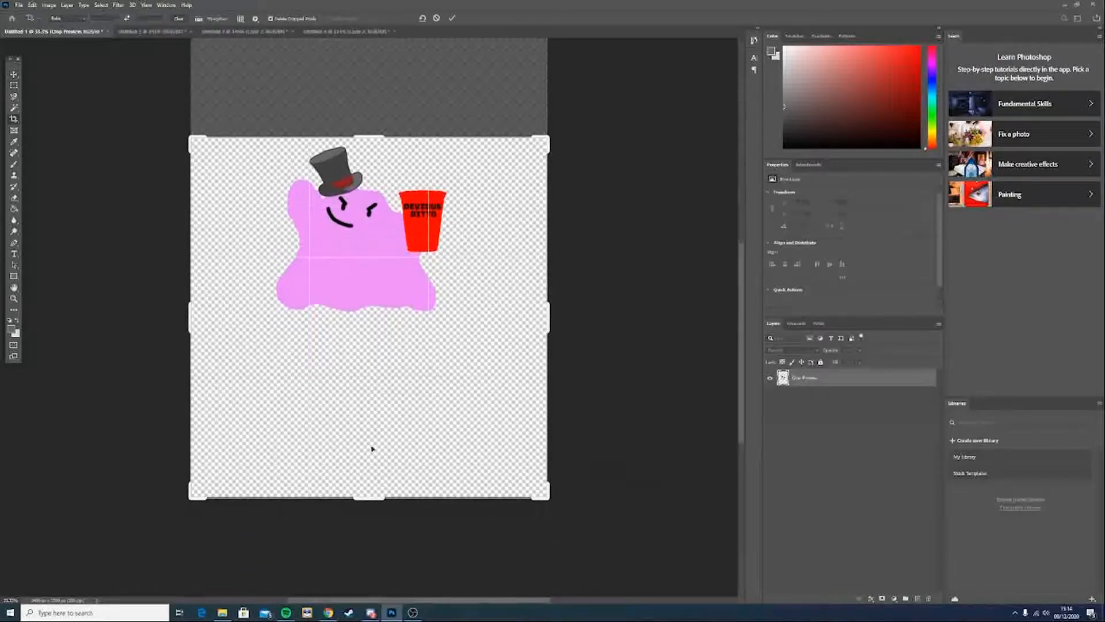
left_click_drag(365, 493, 370, 411)
left_click_drag(548, 316, 502, 316)
left_click_drag(237, 314, 276, 318)
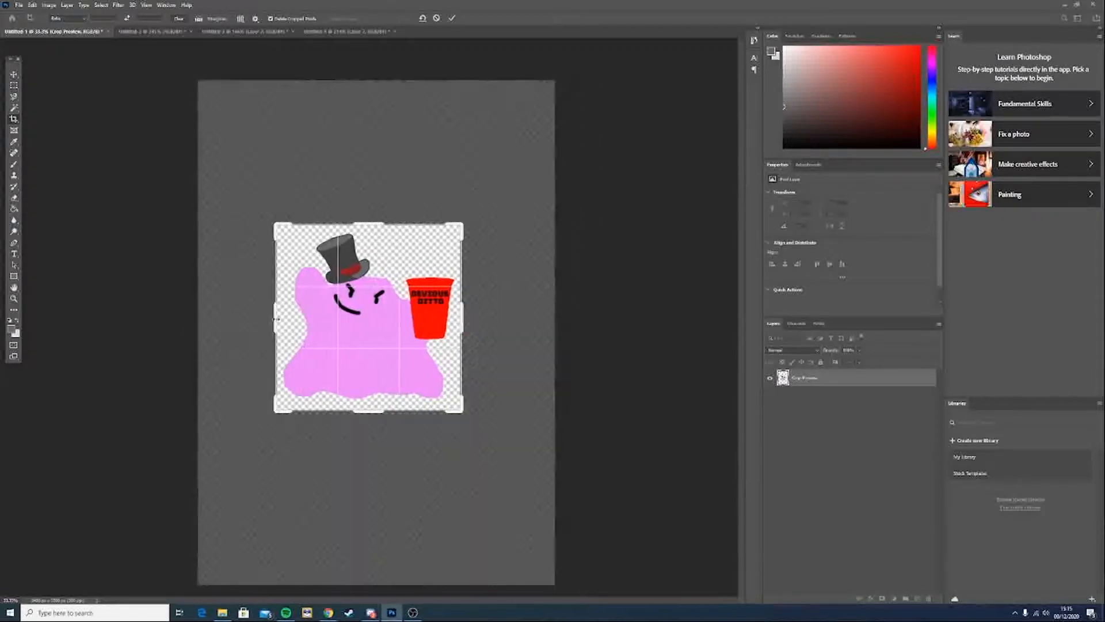
left_click(14, 75)
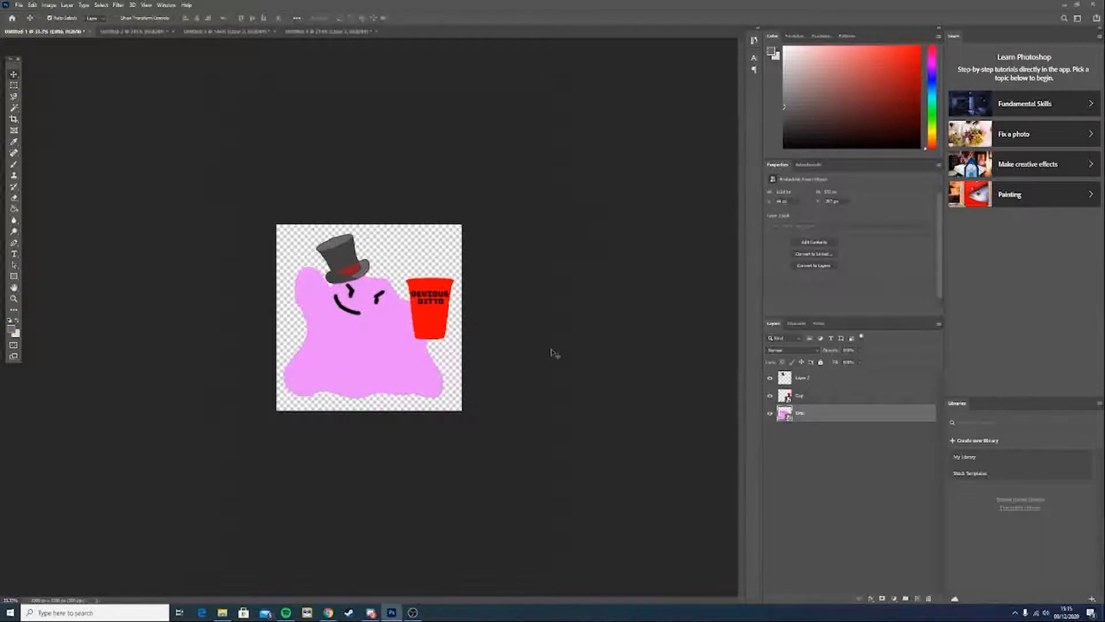
key("ctrl+plus")
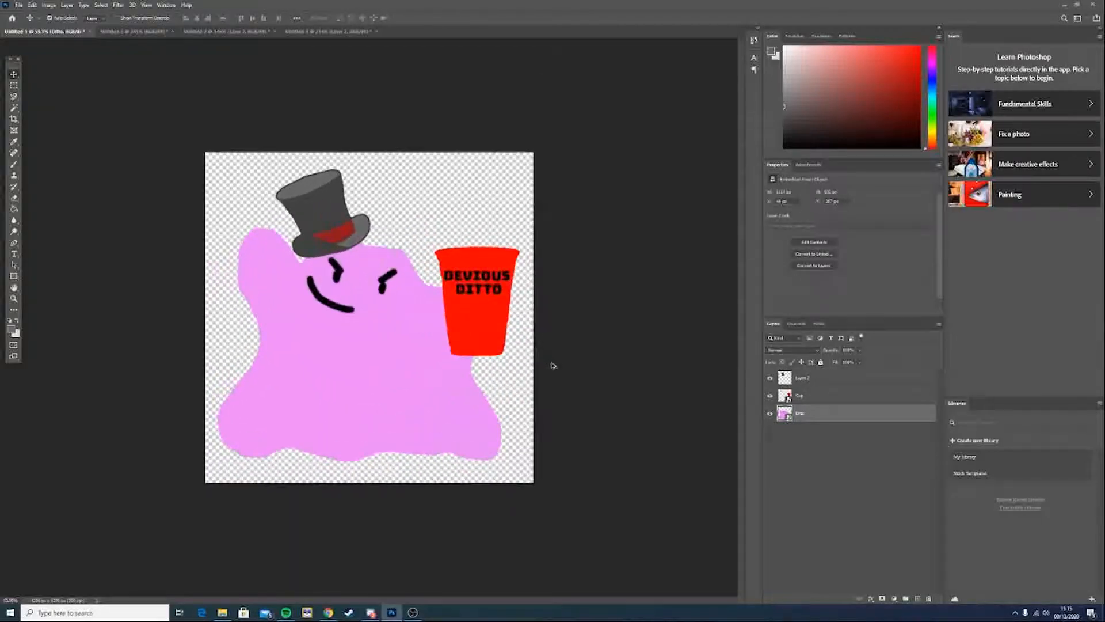
key("ctrl+minus")
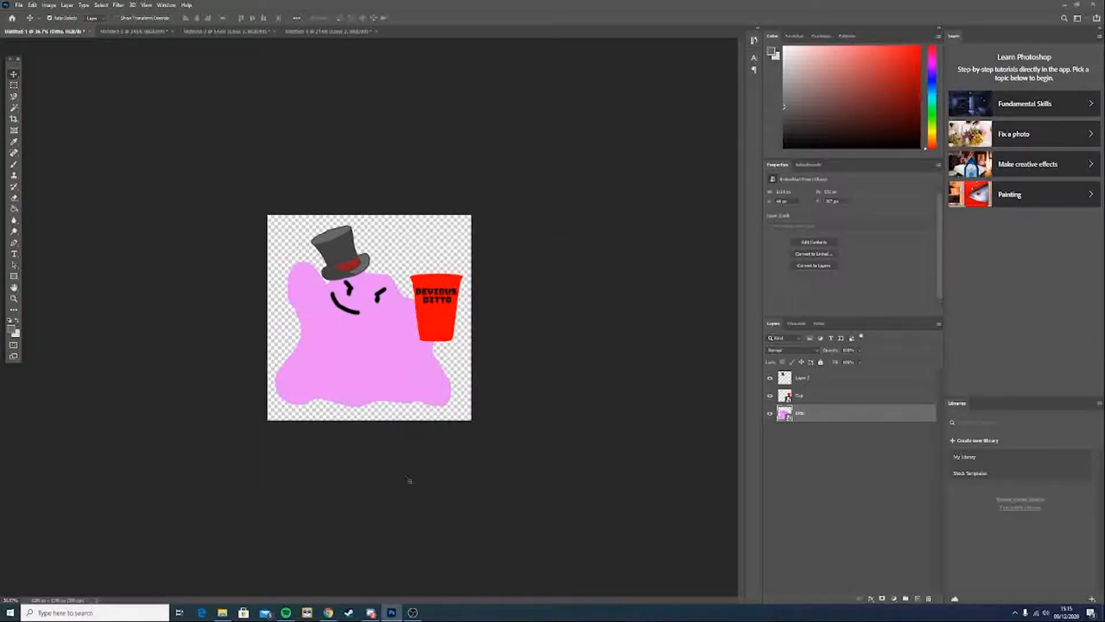
Switch to Chrome and search Google Images for "monocle"
left_click(329, 612)
left_click(332, 612)
left_click(329, 612)
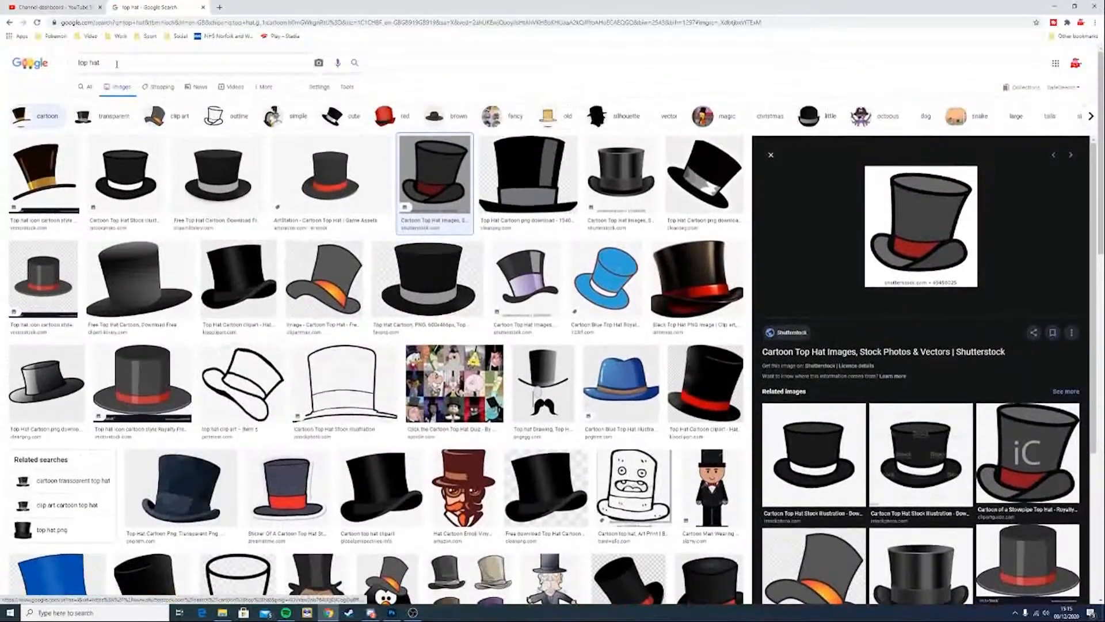
left_click_drag(103, 62, 40, 68)
type("monocle")
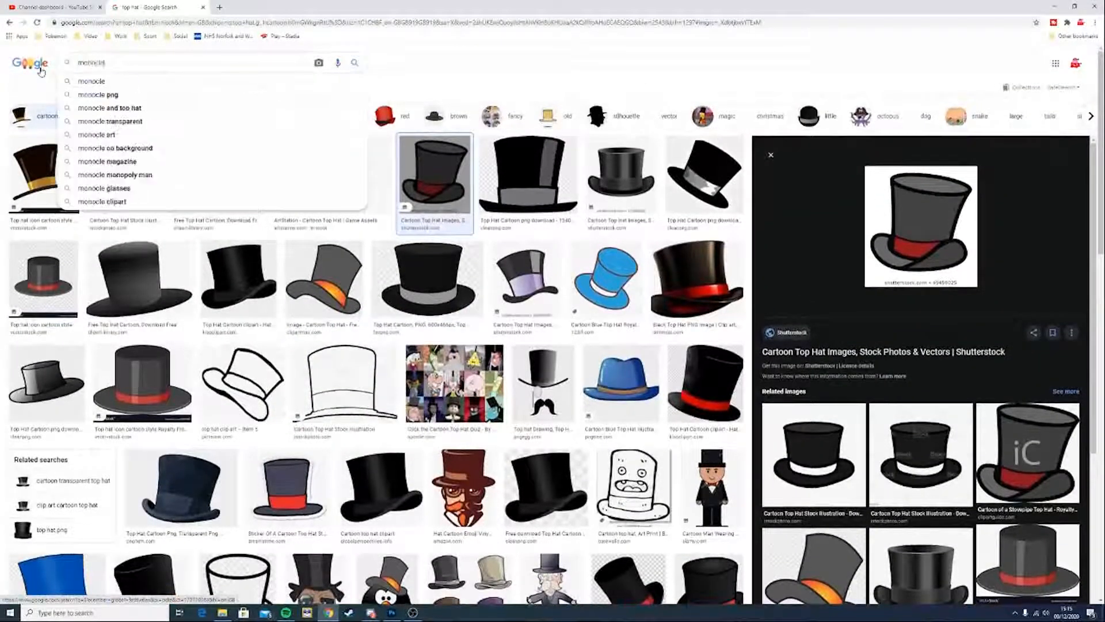
key("Return")
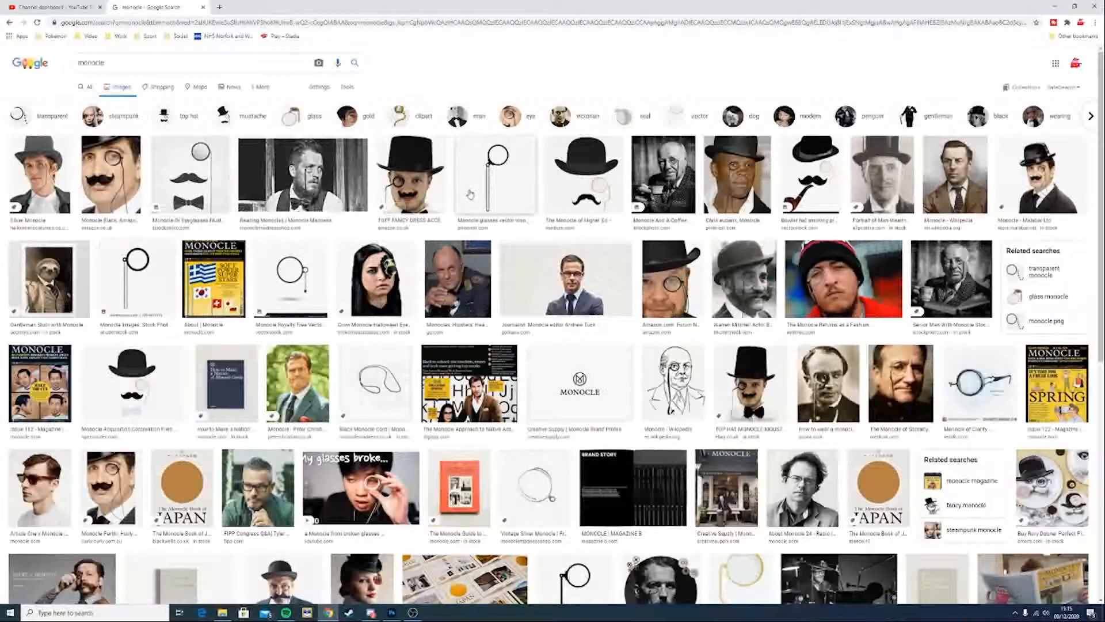
Examine the monocle image results and their related images for a suitable monocle reference
left_click(488, 191)
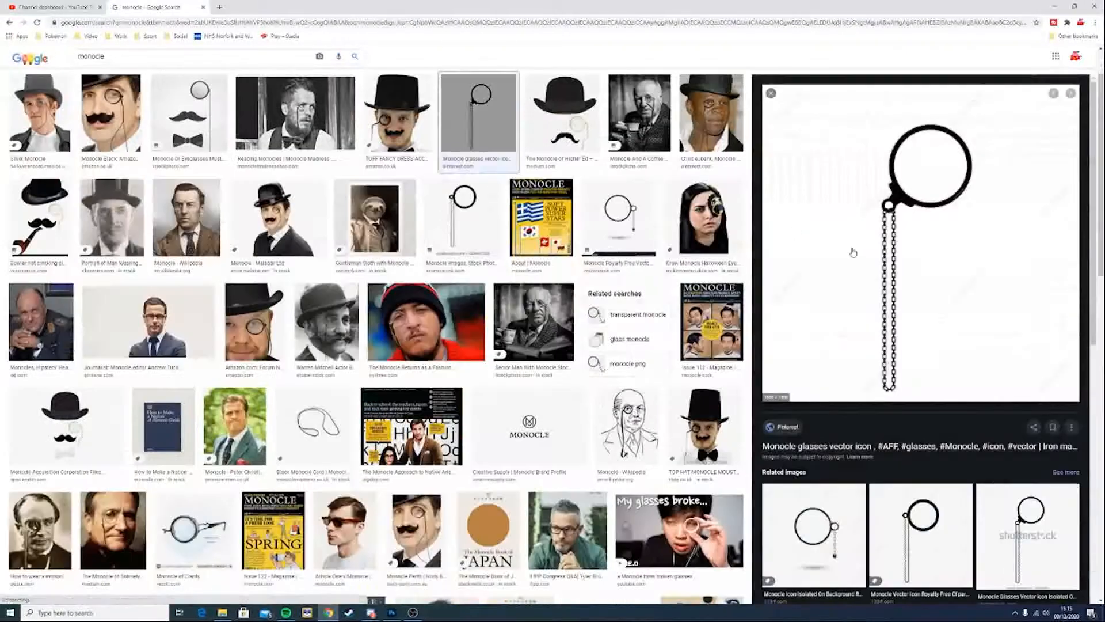
left_click(807, 534)
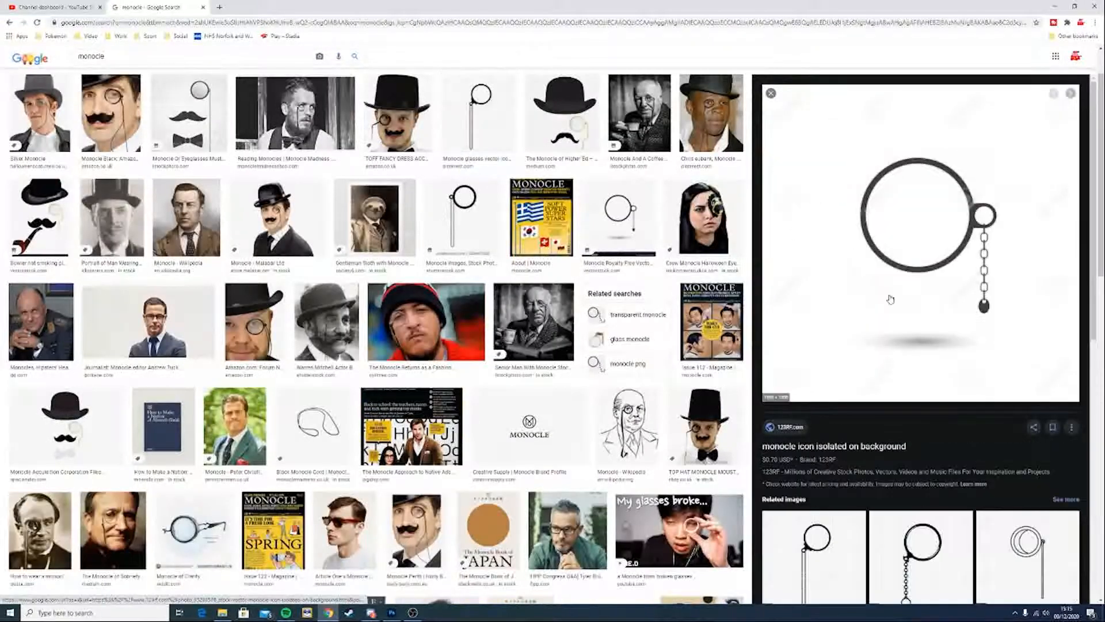
right_click(914, 257)
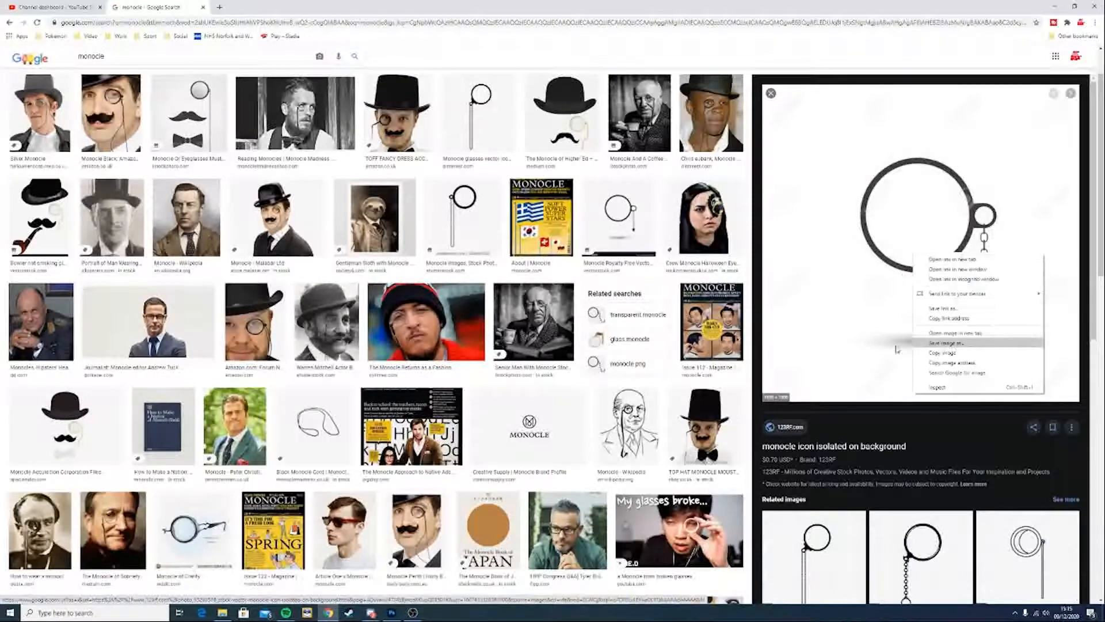
left_click(202, 115)
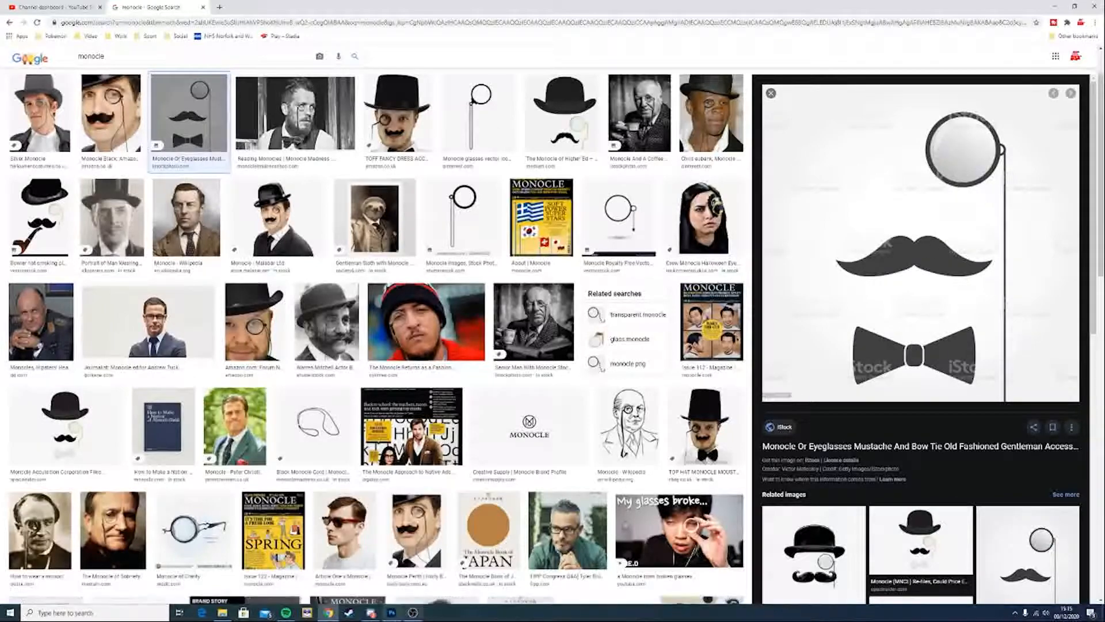
left_click(399, 615)
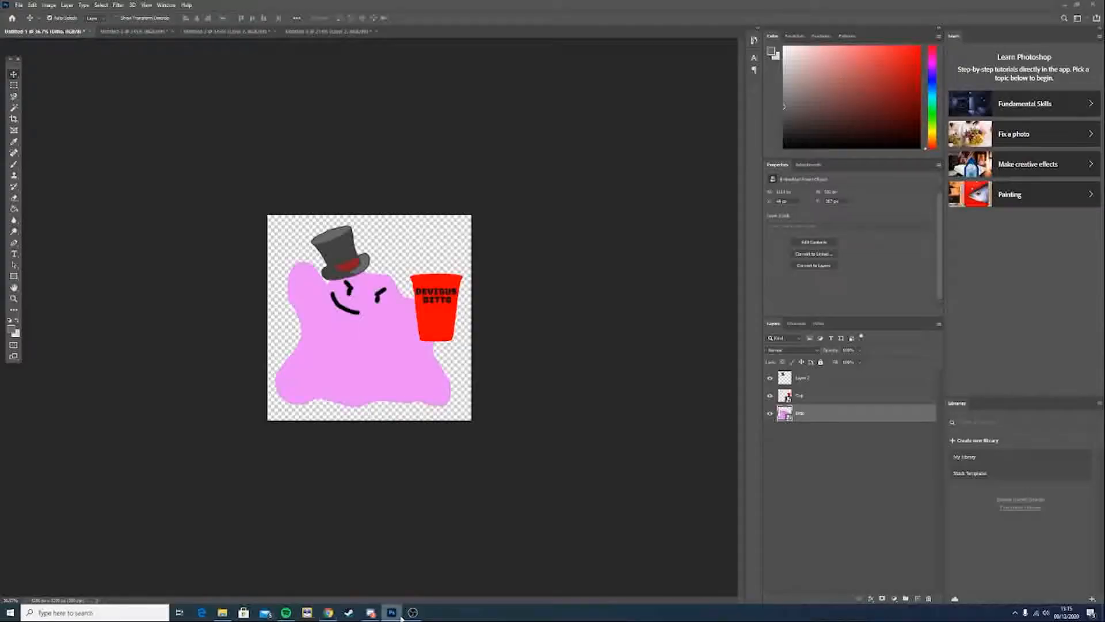
left_click(397, 615)
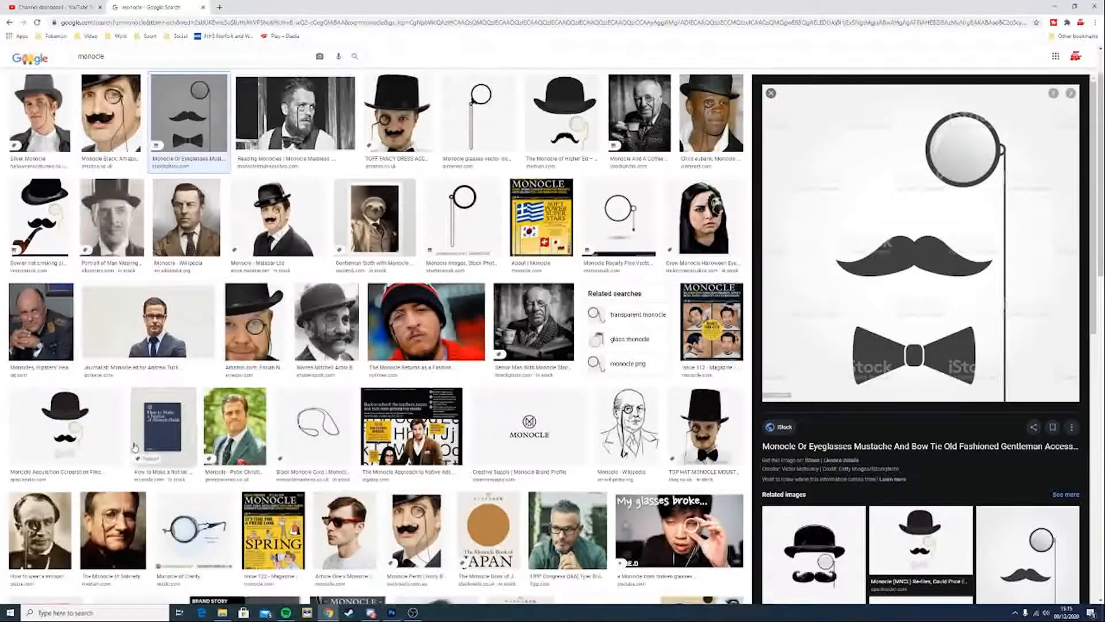
left_click(89, 416)
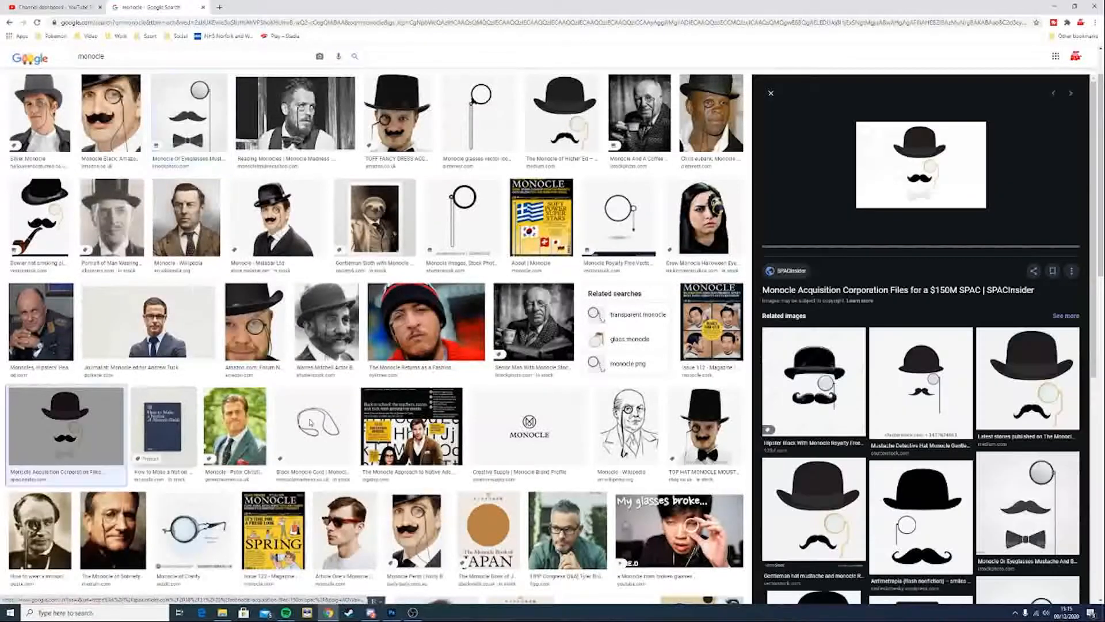
scroll(412, 436, "down", 5)
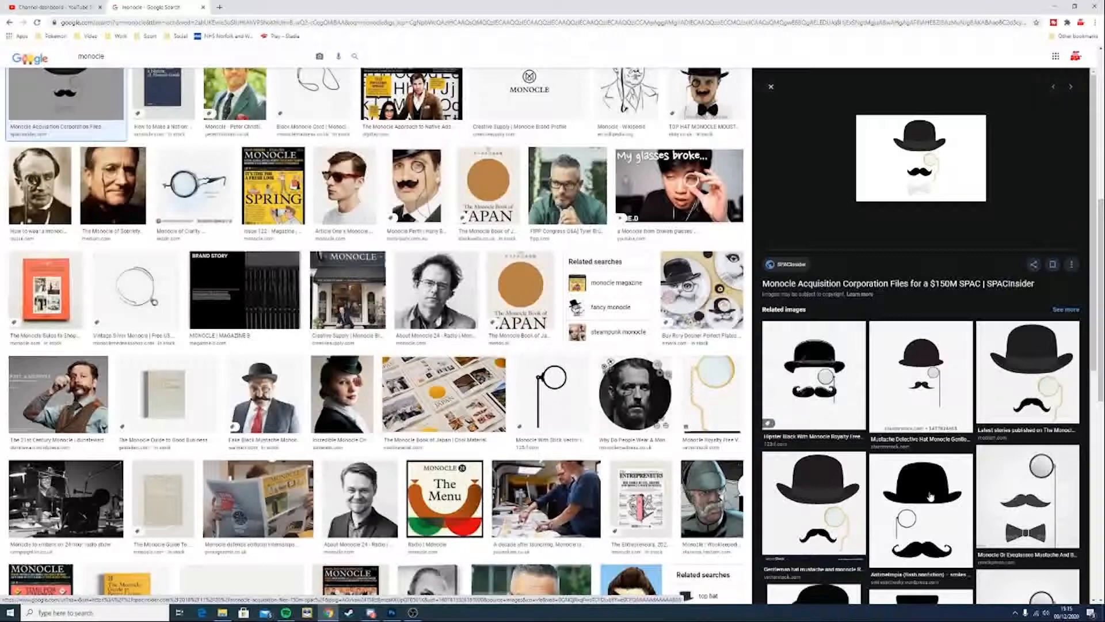
left_click(937, 392)
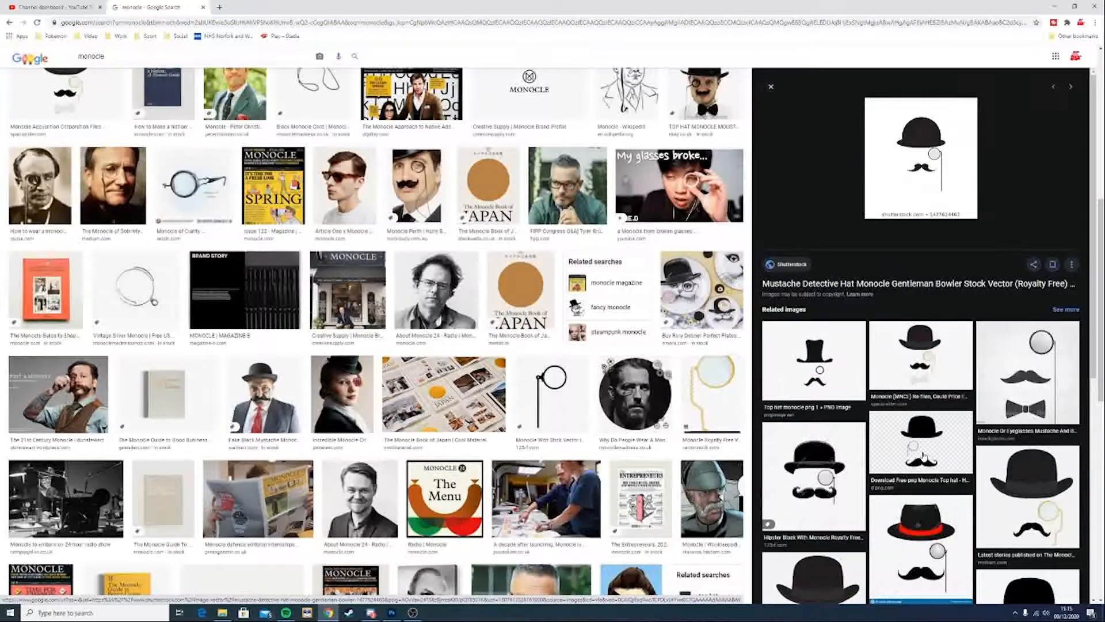
scroll(824, 506, "down", 5)
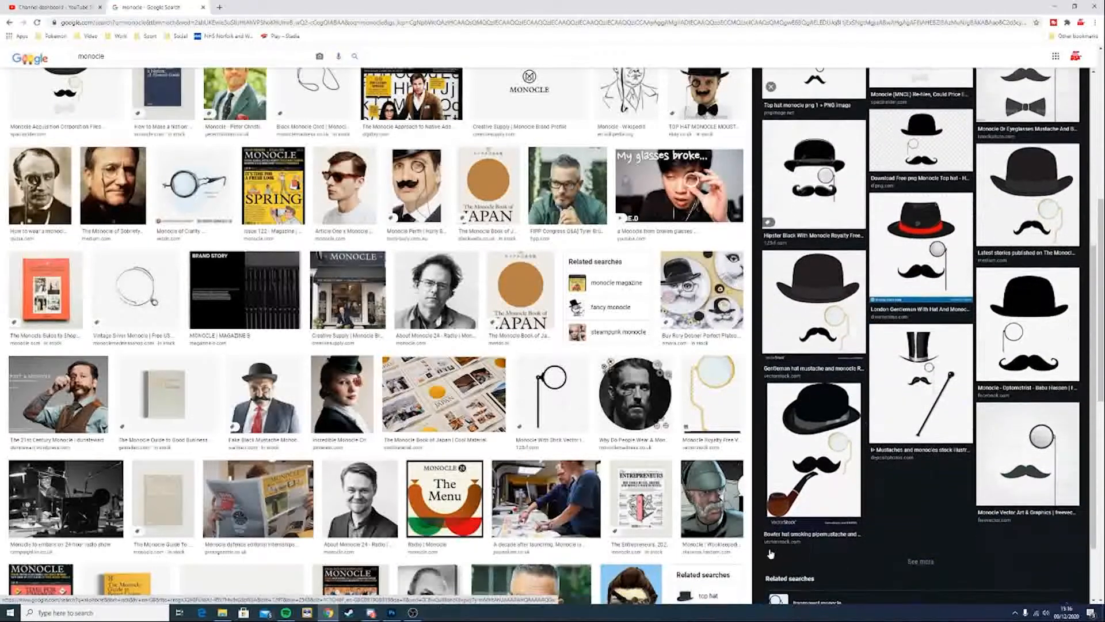
Open the Free Vector image of a monocle above a moustache and copy it
left_click(1015, 458)
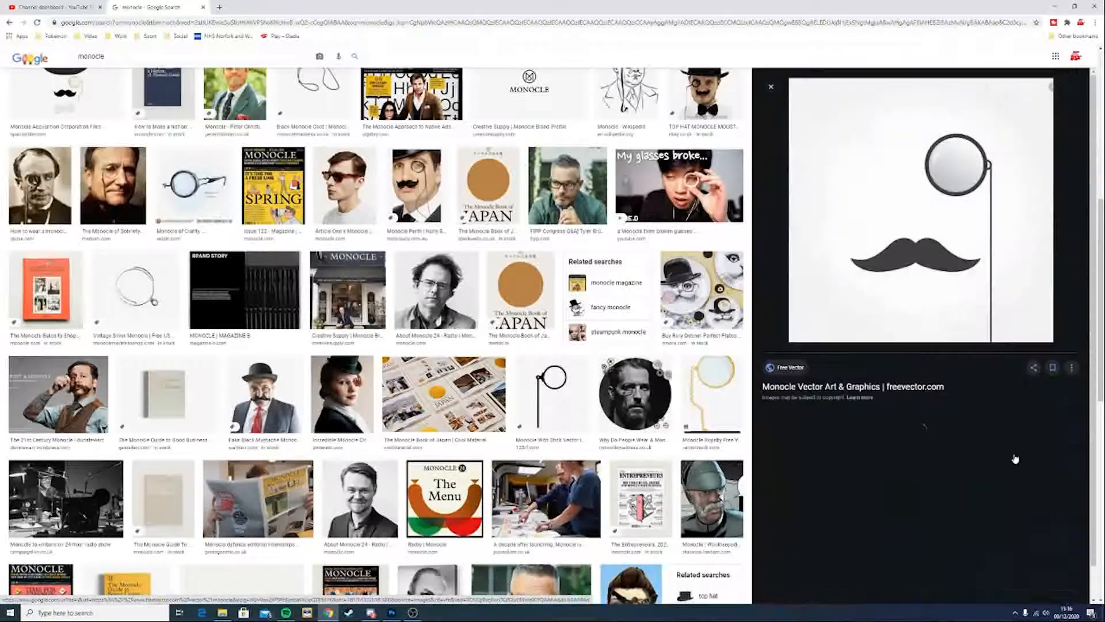
right_click(952, 212)
left_click(980, 312)
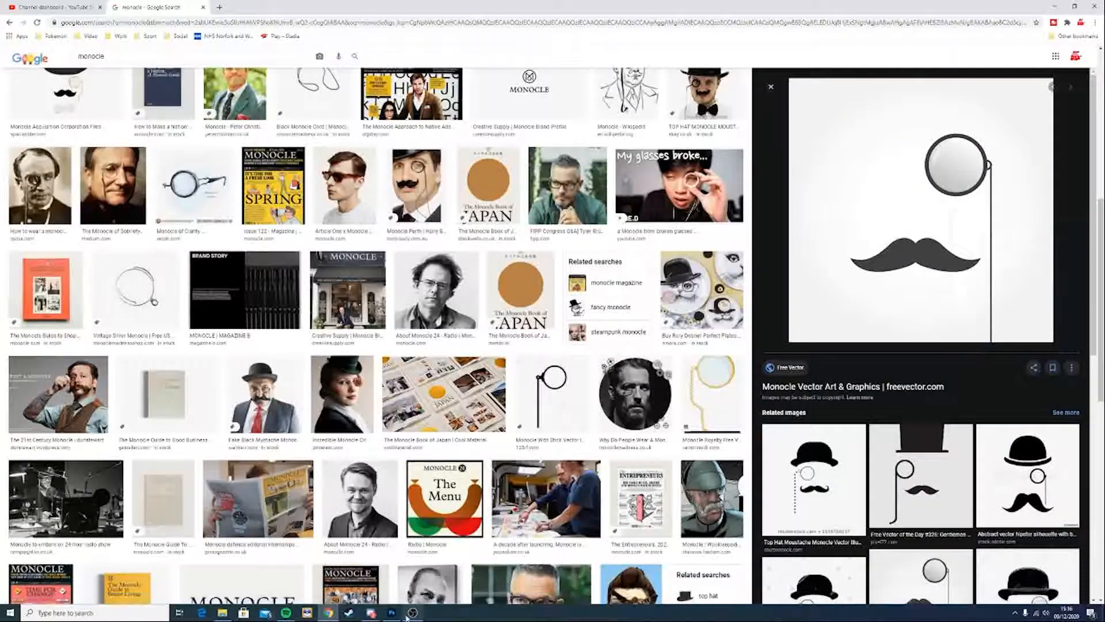
Switch to Photoshop, create a new document with a white background and paste the copied monocle image into it
left_click(385, 613)
left_click(19, 5)
left_click(23, 15)
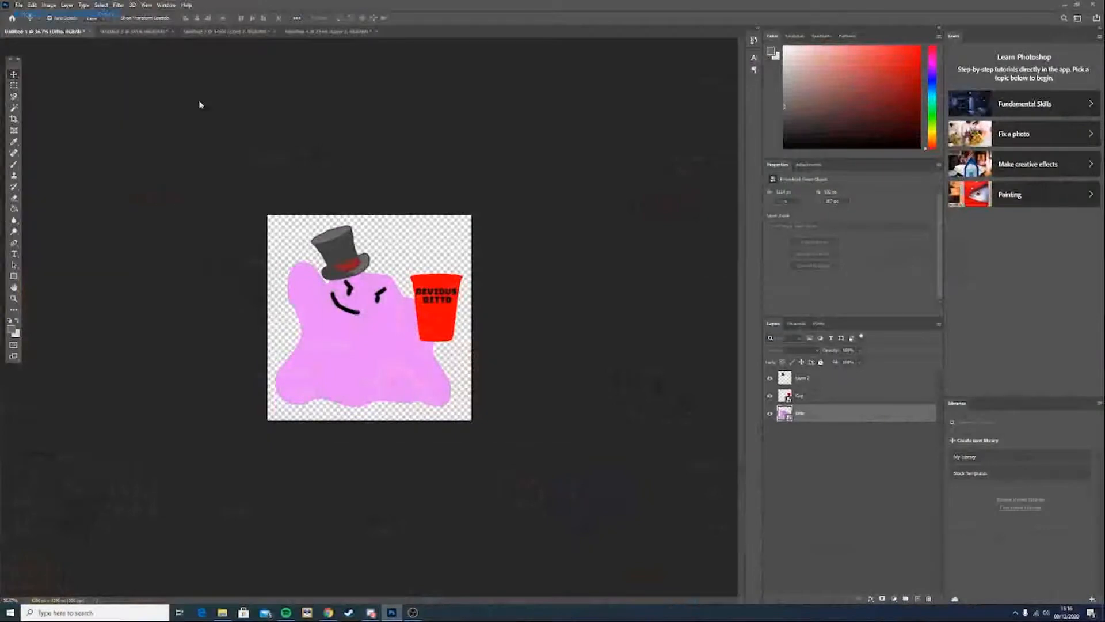
left_click(720, 436)
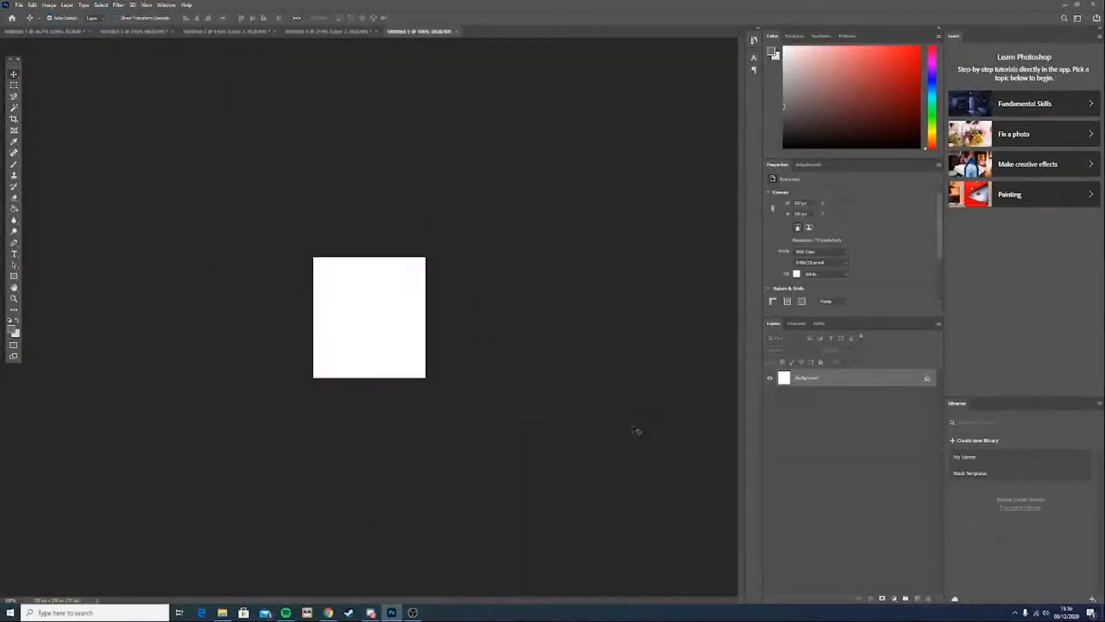
key("ctrl+v")
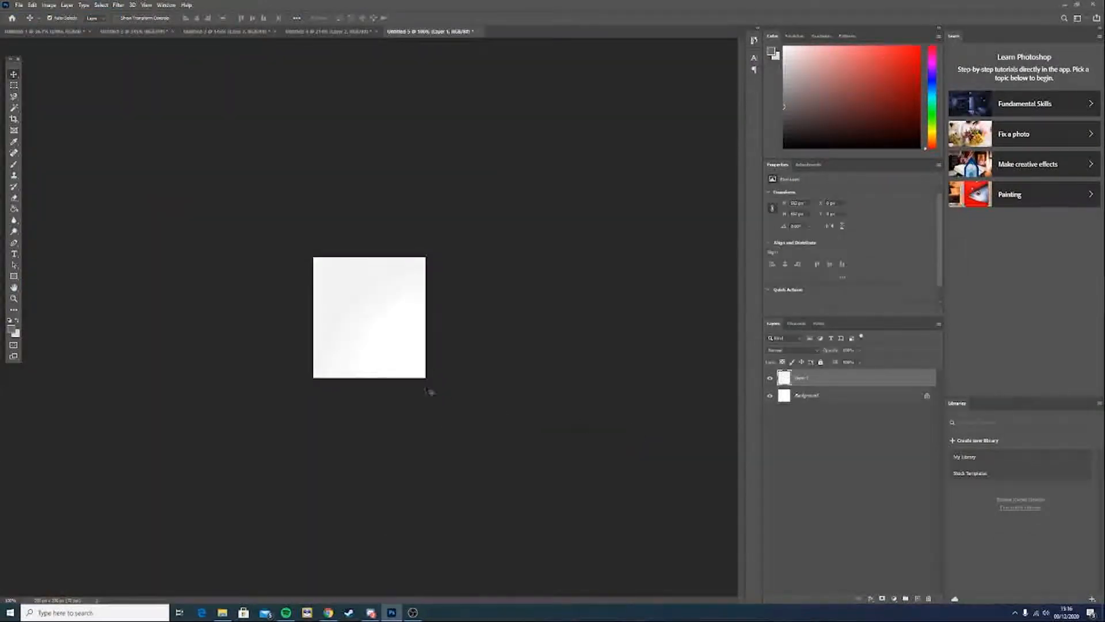
Scale the pasted monocle image down so the monocle and moustache fit within the canvas
key("ctrl+t")
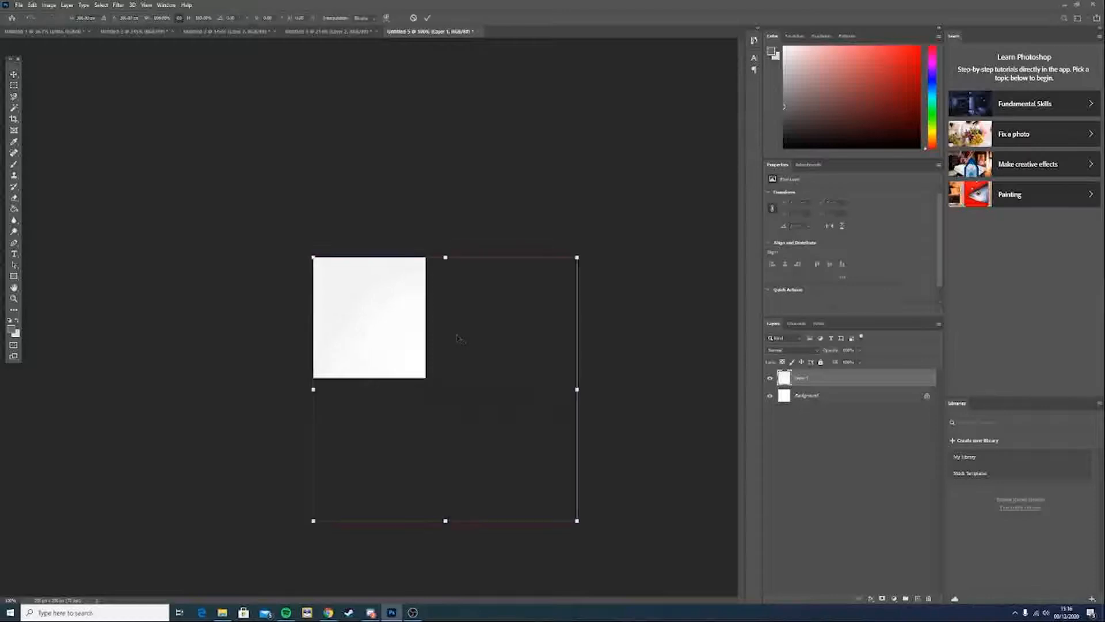
left_click_drag(316, 263, 355, 296)
left_click(14, 75)
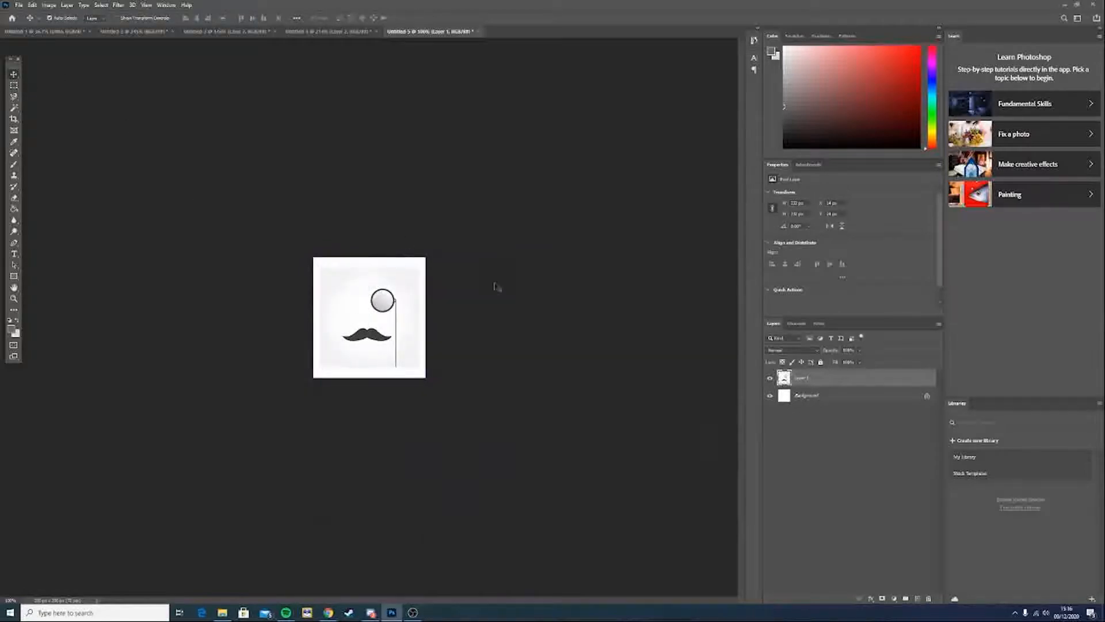
left_click(488, 311)
Add a new layer and use the Ellipse tool to draw an unfilled, black-outlined circle over the monocle's rim
key("ctrl+plus")
key("ctrl+plus")
key("ctrl+plus")
key("ctrl+plus")
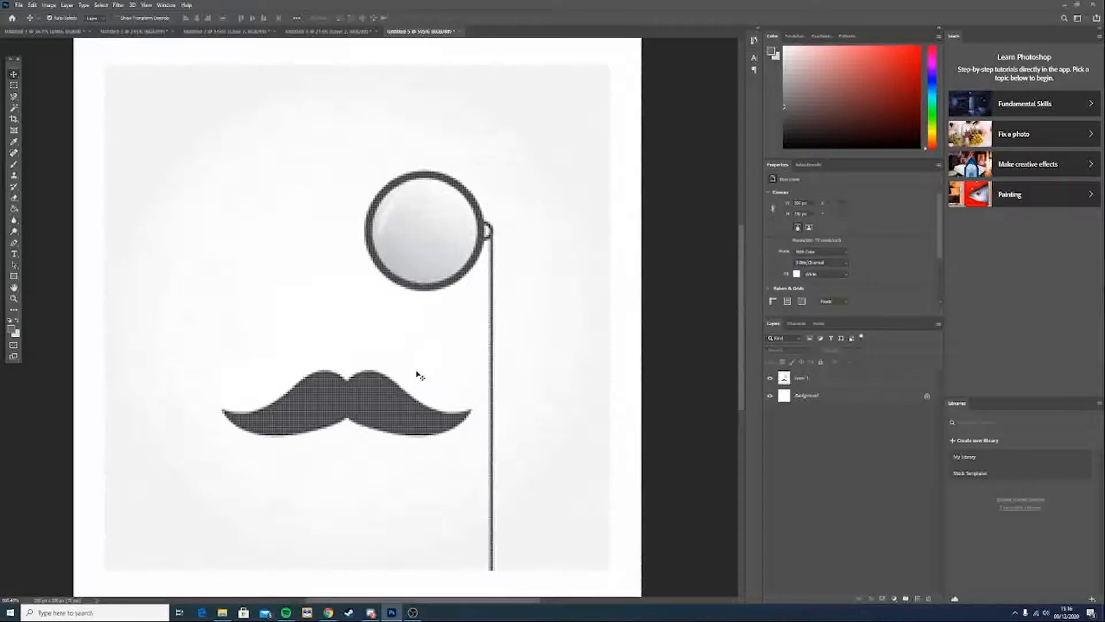
left_click(15, 278)
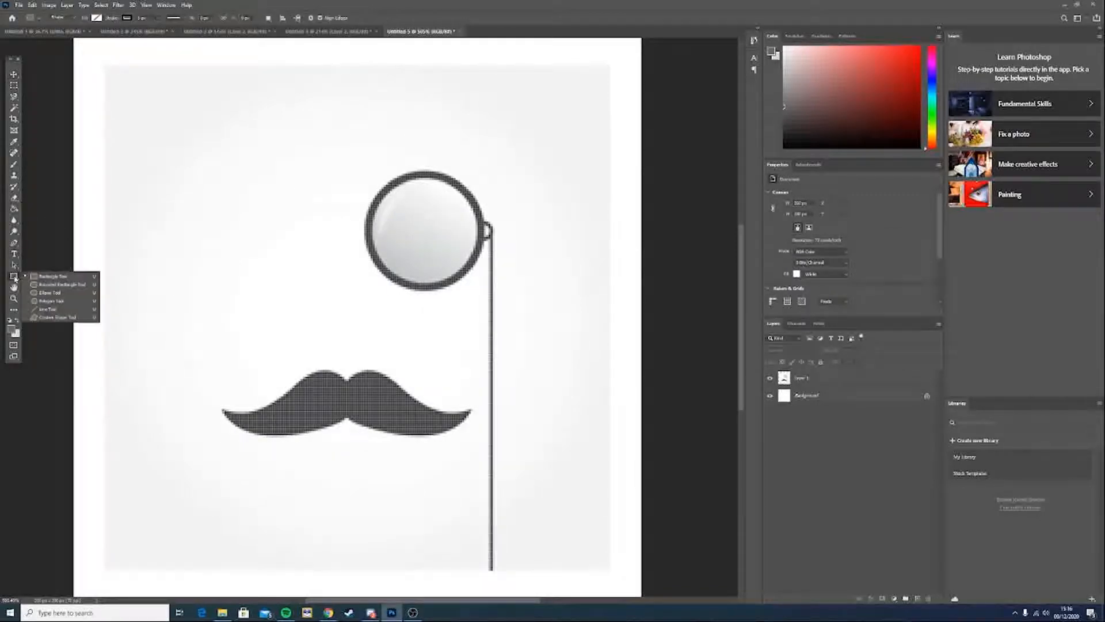
left_click(46, 293)
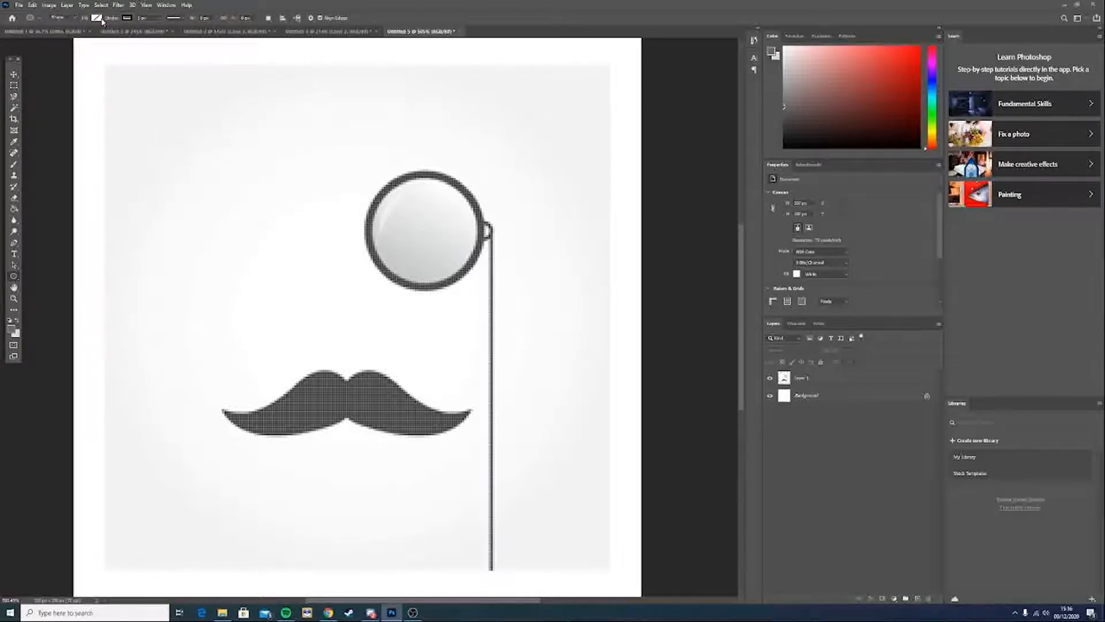
left_click(68, 5)
mouse_move(87, 14)
left_click(172, 13)
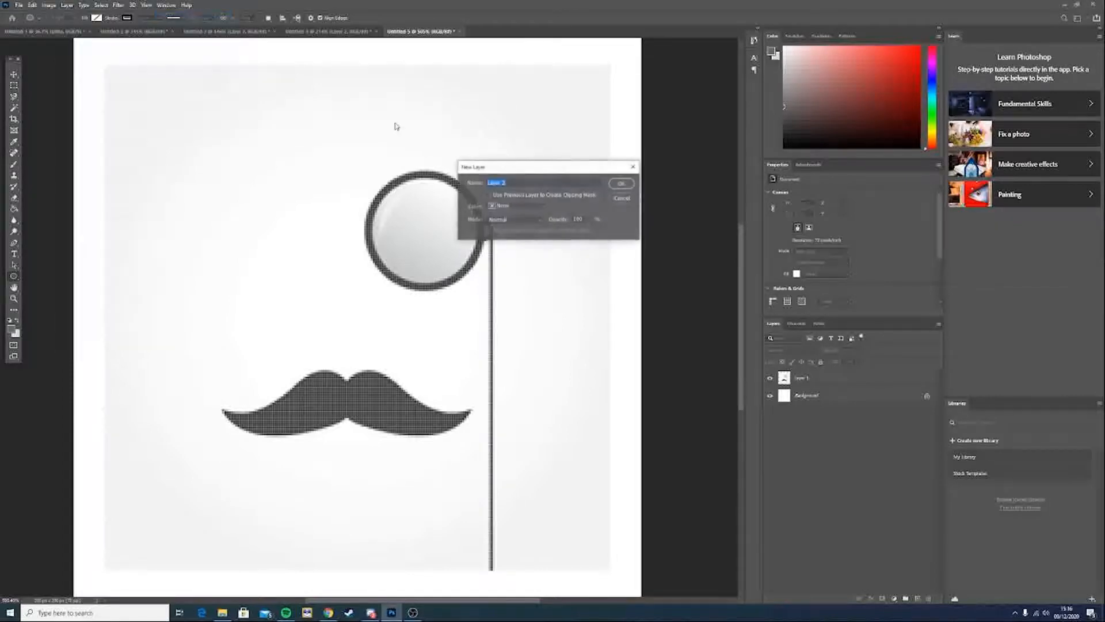
left_click(621, 183)
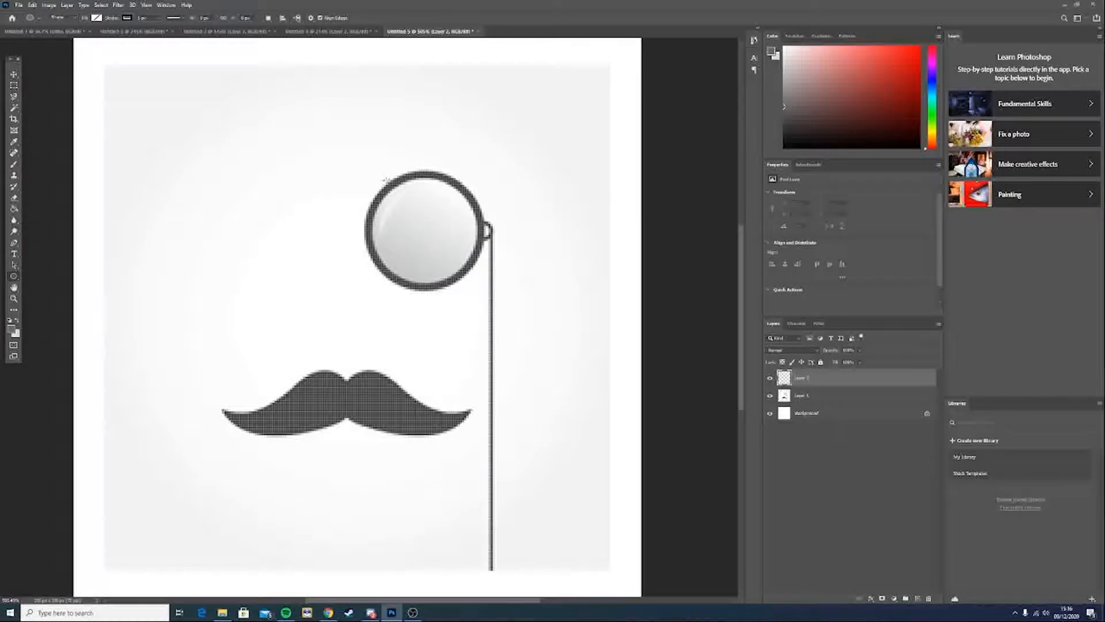
left_click_drag(373, 180, 483, 290)
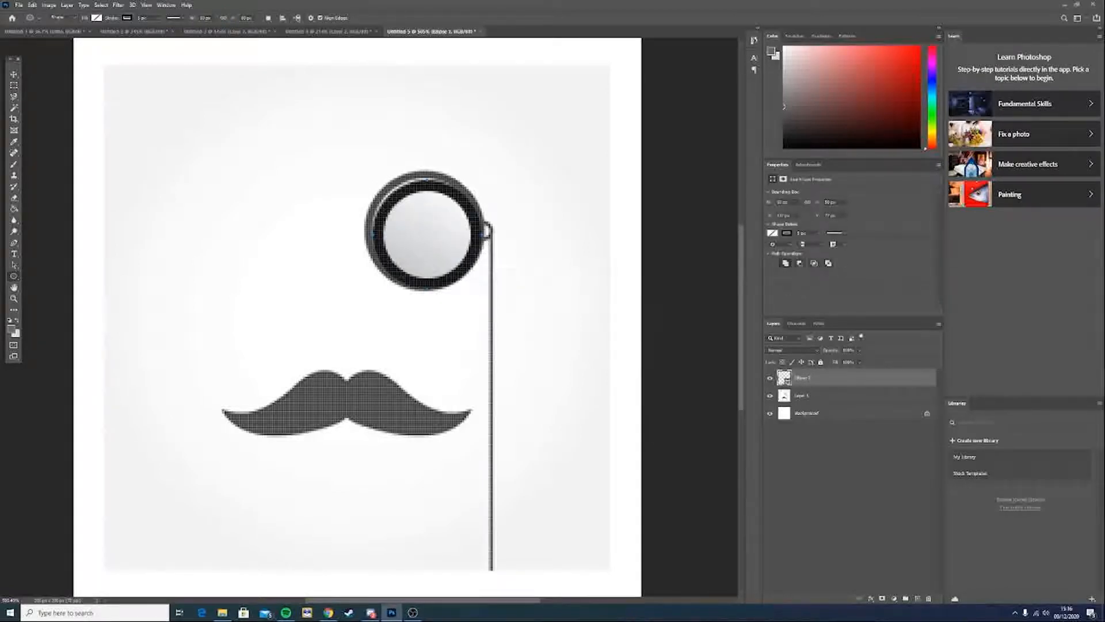
Resize and position the black circle so it matches the rim of the reference monocle
left_click(14, 74)
key("ctrl")
key("ctrl+t")
left_click_drag(371, 178, 365, 172)
key("Return")
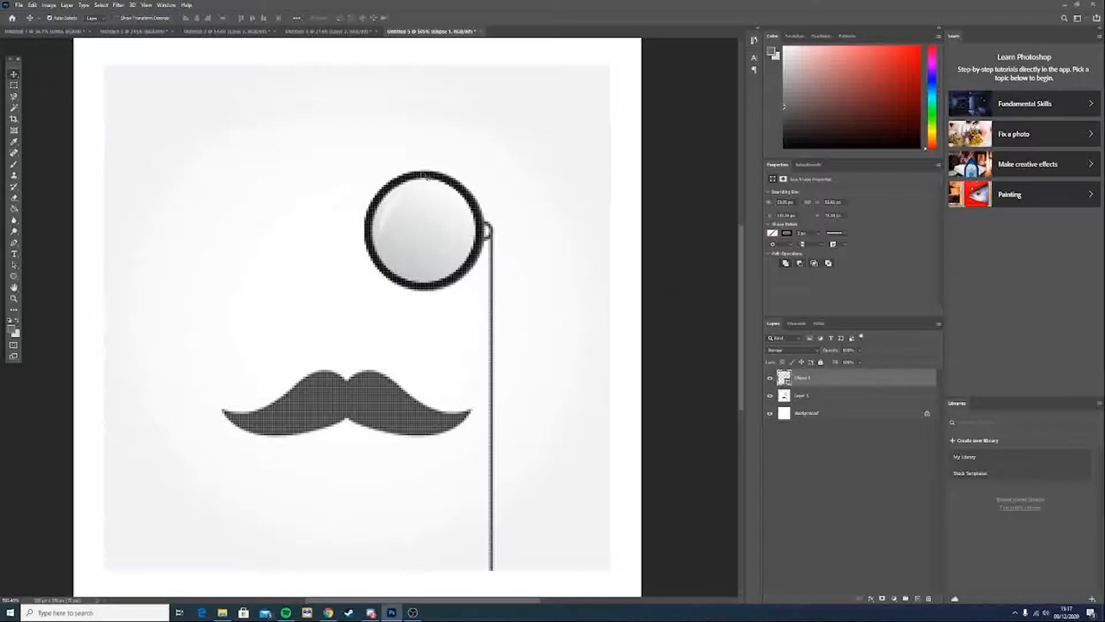
mouse_move(430, 179)
left_mouse_down()
mouse_move(464, 175)
mouse_move(425, 180)
left_mouse_up()
left_click(772, 233)
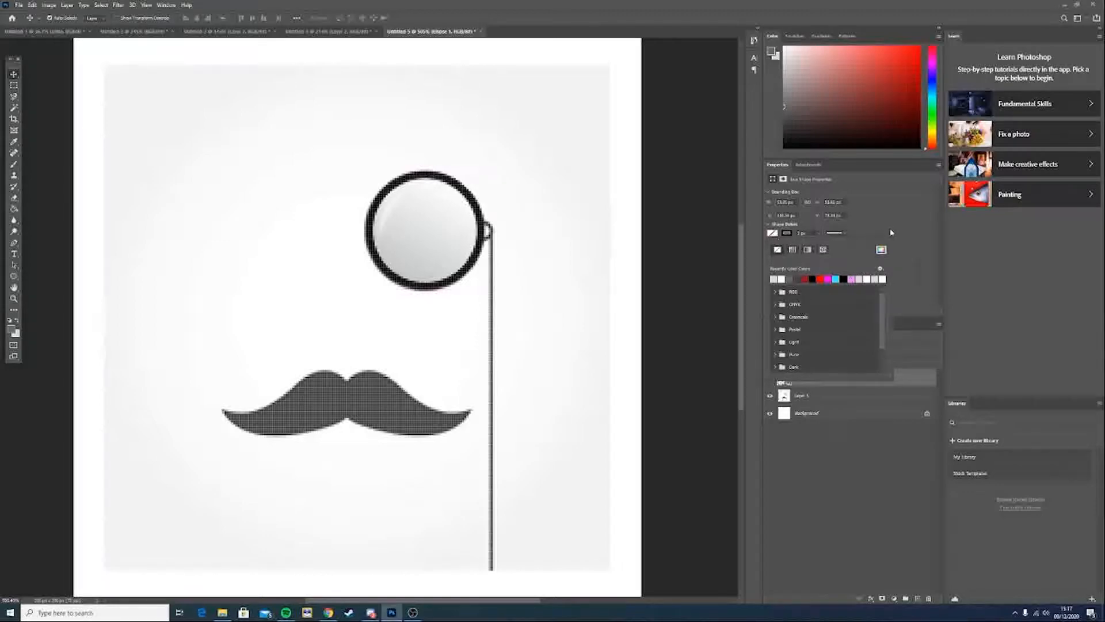
left_click(891, 232)
left_click(787, 233)
left_click(718, 249)
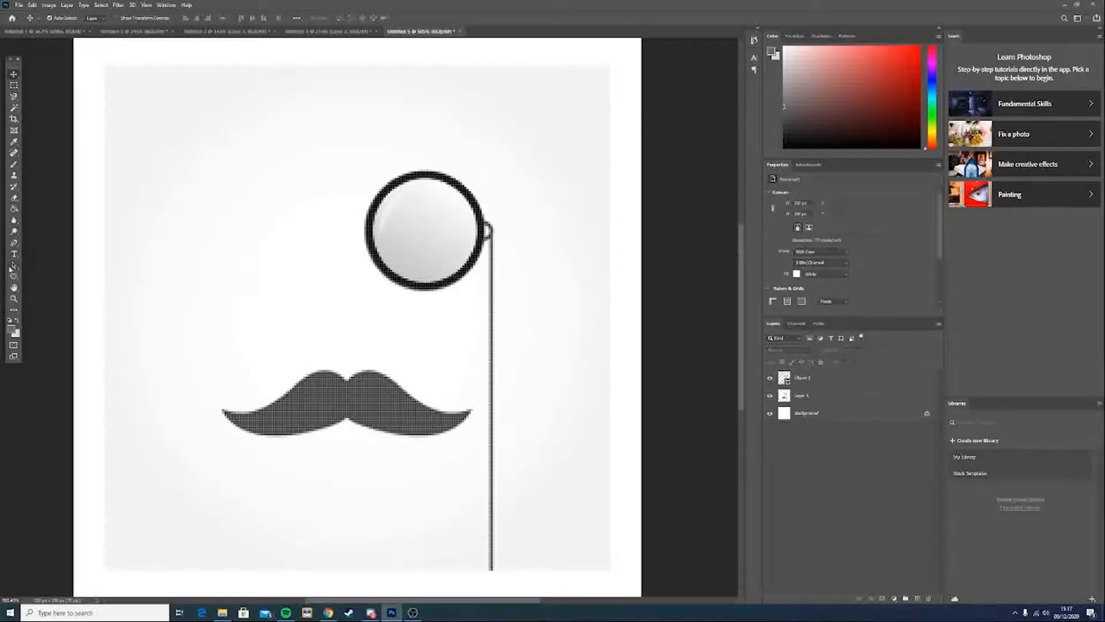
Rasterize the circle's shape layer for painting and make the brush slightly larger
left_click(14, 164)
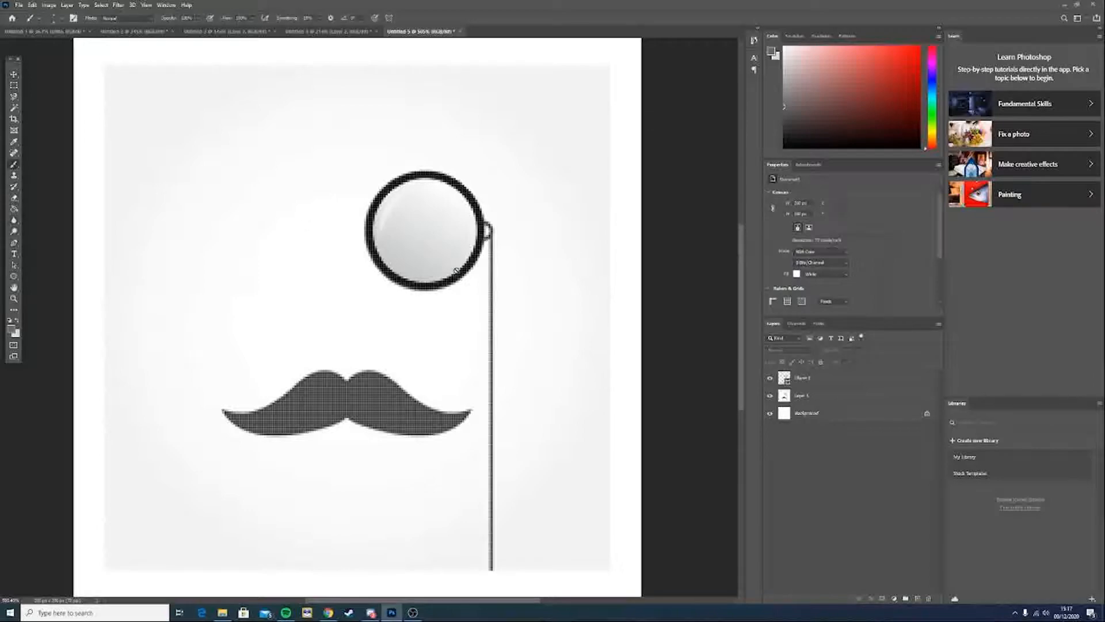
left_click(827, 382)
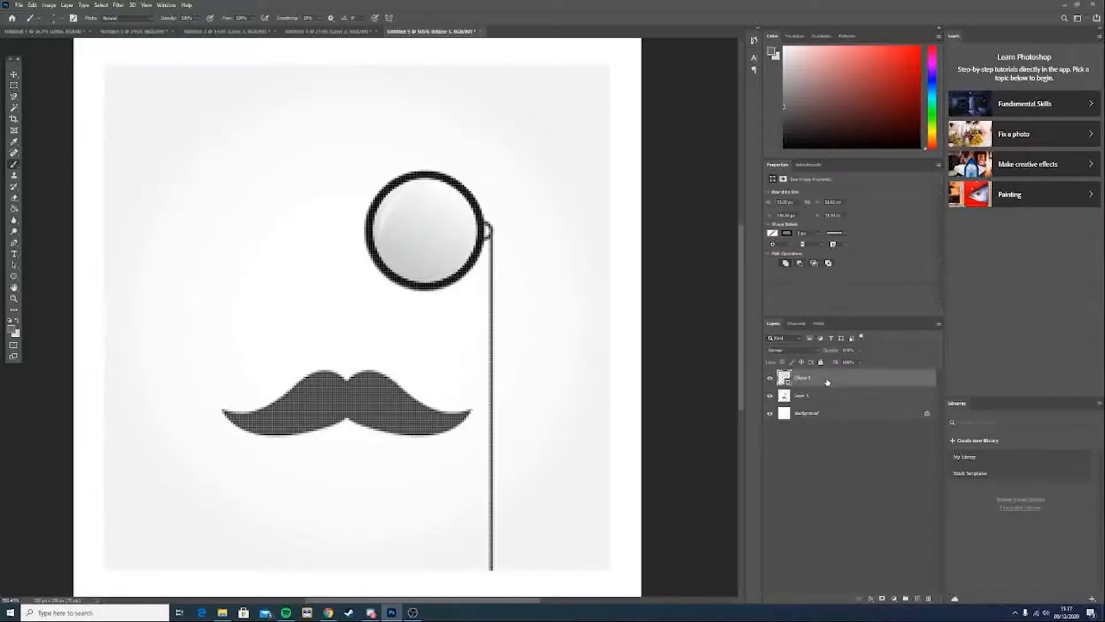
left_click(487, 231)
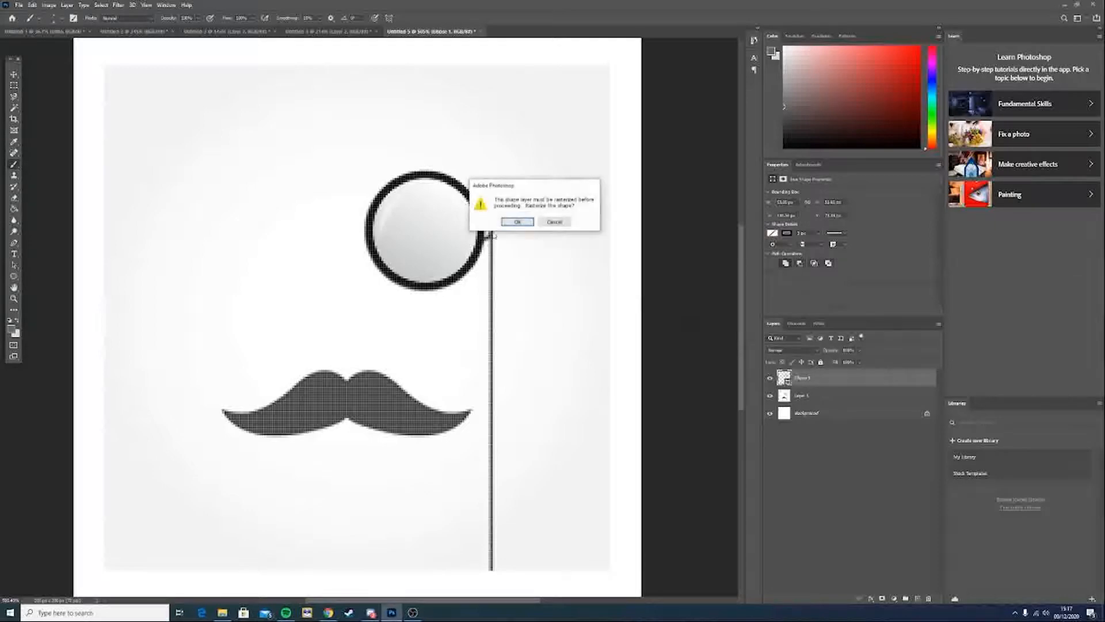
key("Return")
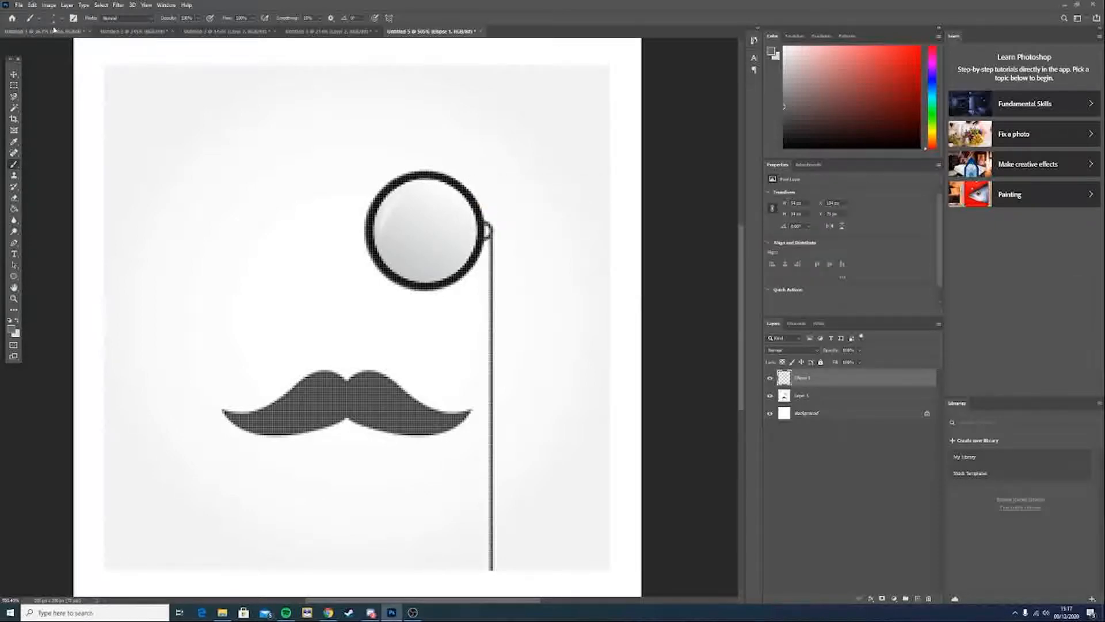
left_click(64, 19)
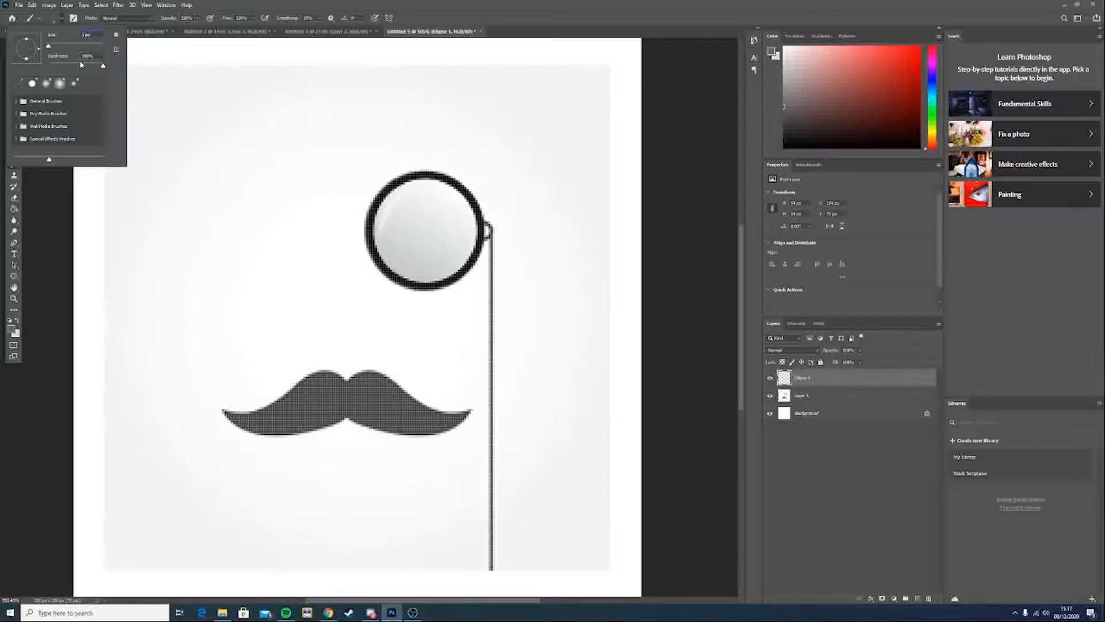
key("Up")
key("Return")
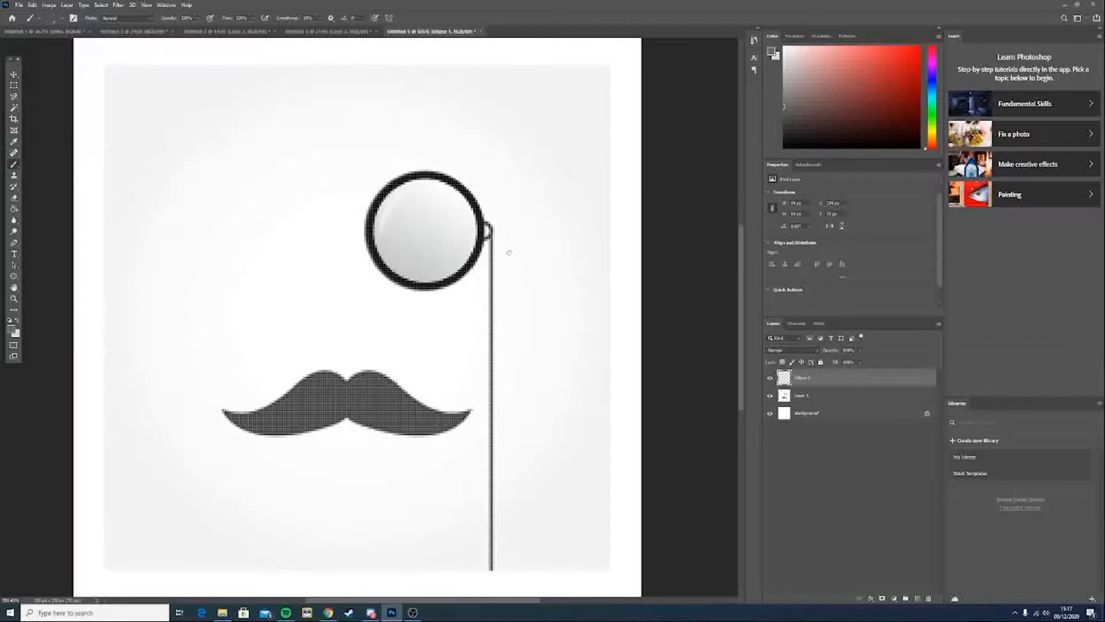
Set the foreground colour to black and trace the monocle's small side loop and its full hanging cord with the brush
scroll(513, 272, "up", 2)
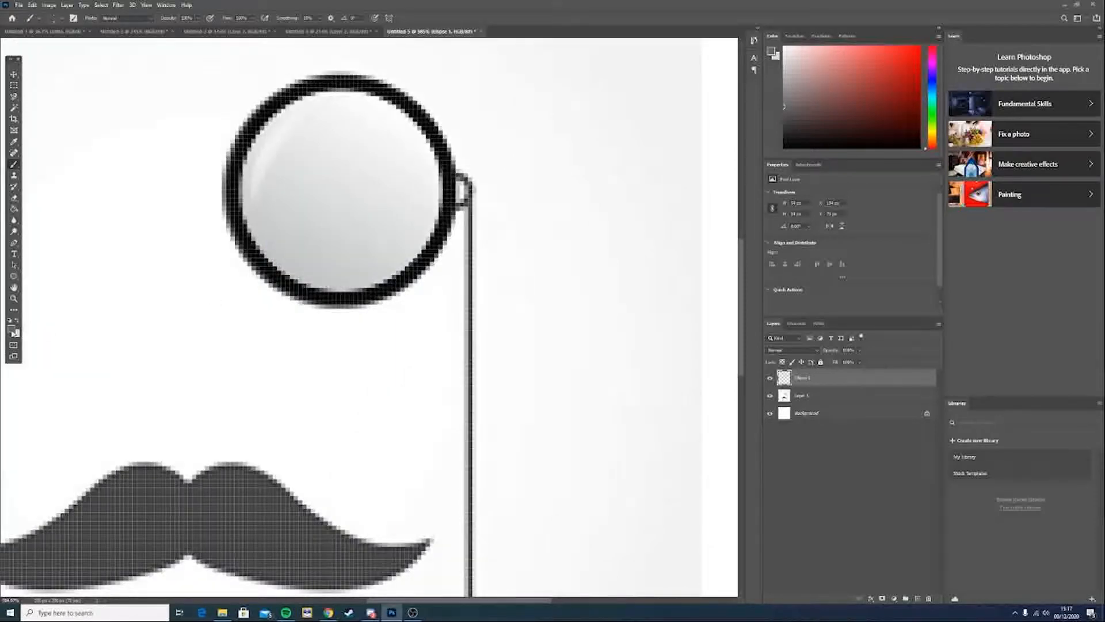
left_click(12, 331)
left_click_drag(80, 214, 56, 270)
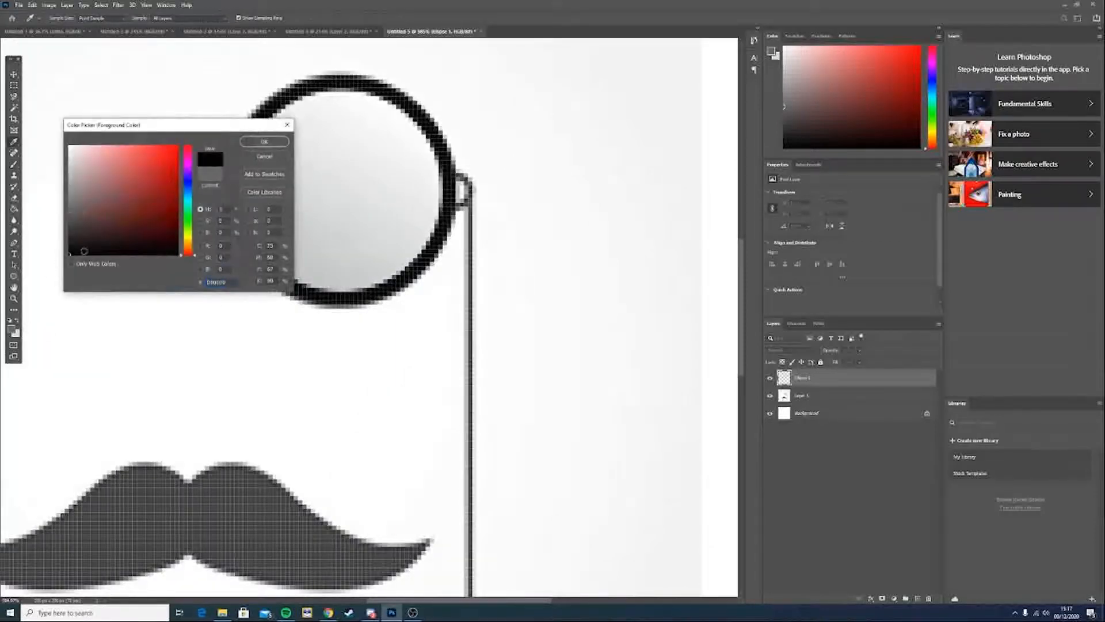
left_click(262, 142)
mouse_move(454, 175)
left_mouse_down()
mouse_move(472, 186)
mouse_move(454, 202)
mouse_move(476, 206)
mouse_move(463, 590)
left_mouse_up()
scroll(465, 536, "down", 3)
scroll(465, 535, "down", 5)
left_click_drag(467, 247, 467, 521)
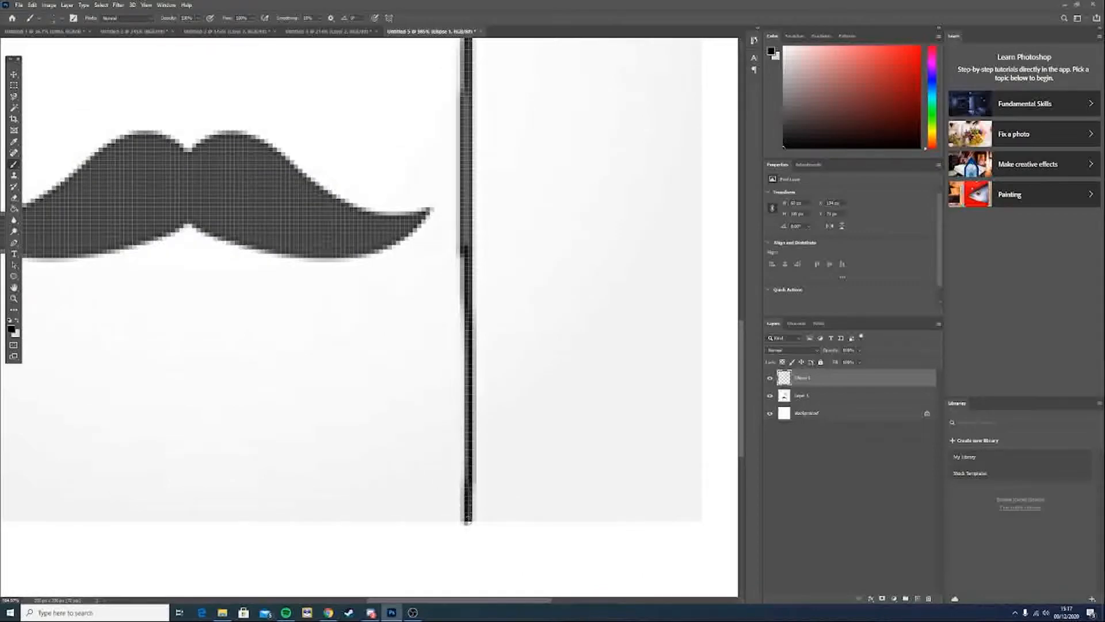
Hide the monocle reference layer and bring the traced monocle into the Ditto artwork document
left_click(771, 396)
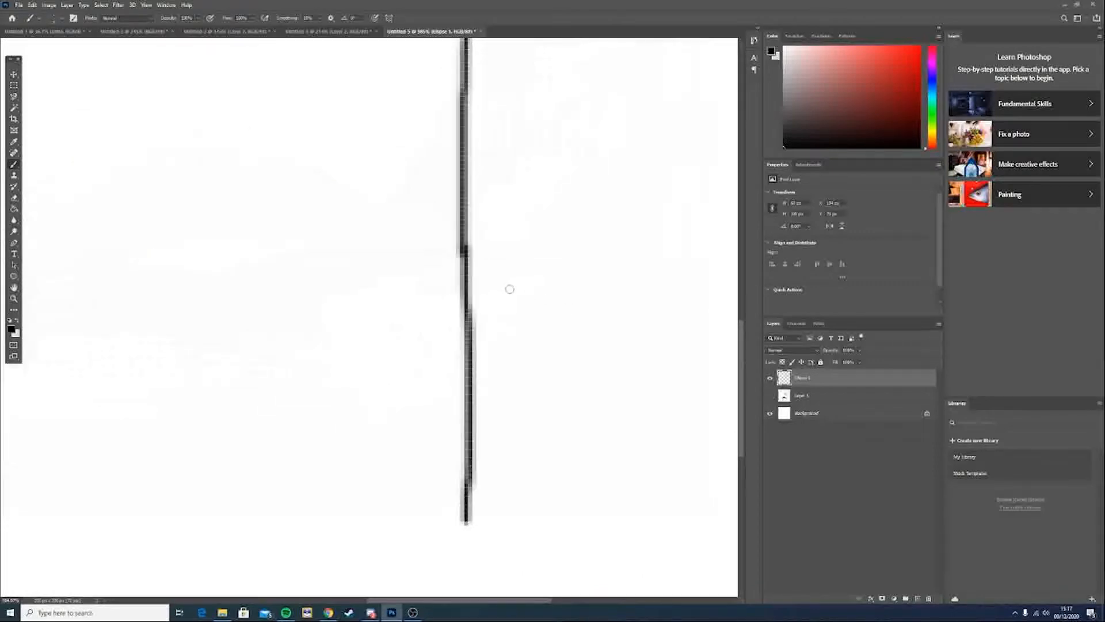
scroll(506, 285, "down", 5)
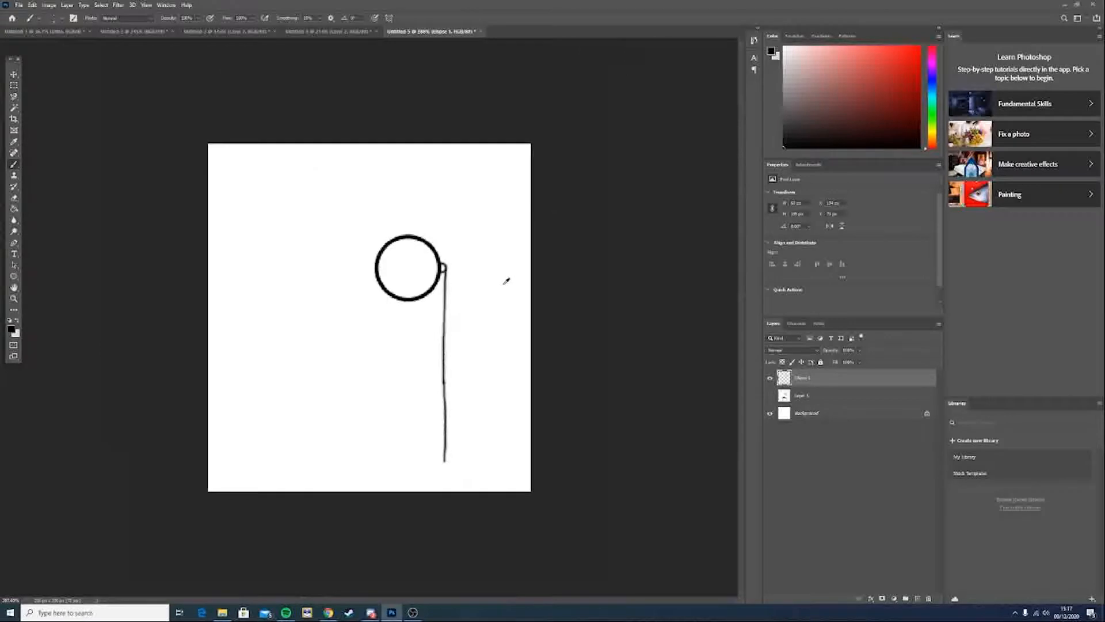
left_click(14, 74)
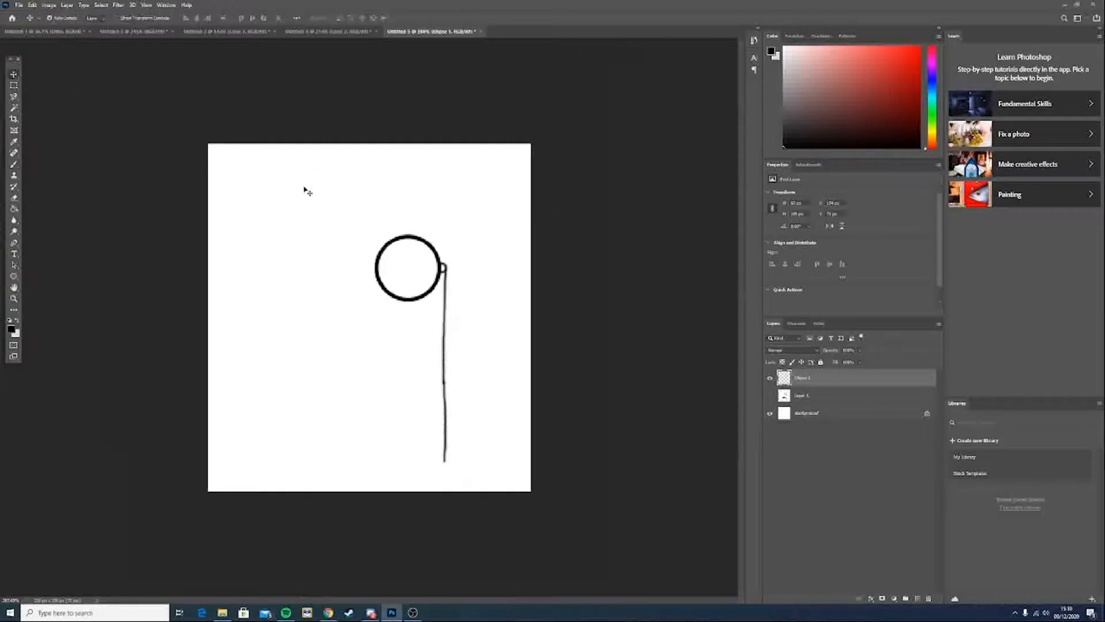
mouse_move(407, 239)
left_mouse_down()
mouse_move(230, 151)
mouse_move(64, 38)
mouse_move(386, 299)
left_mouse_up()
key("ctrl+z")
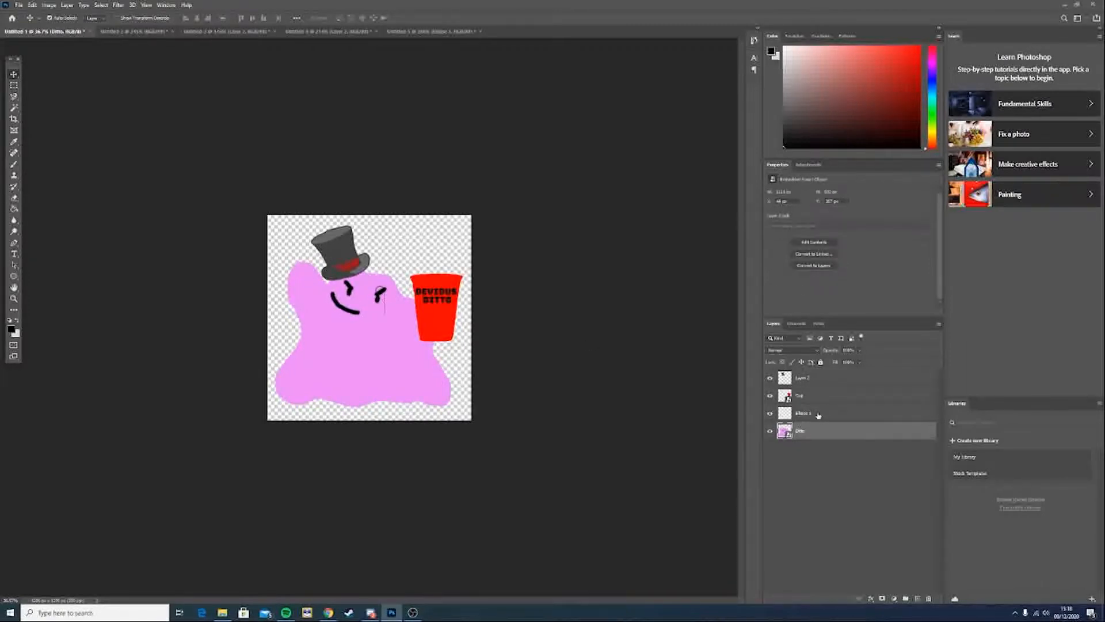
Enlarge the monocle layer in the Ditto artwork to more than twice its size with Free Transform
left_click(823, 413)
key("ctrl+t")
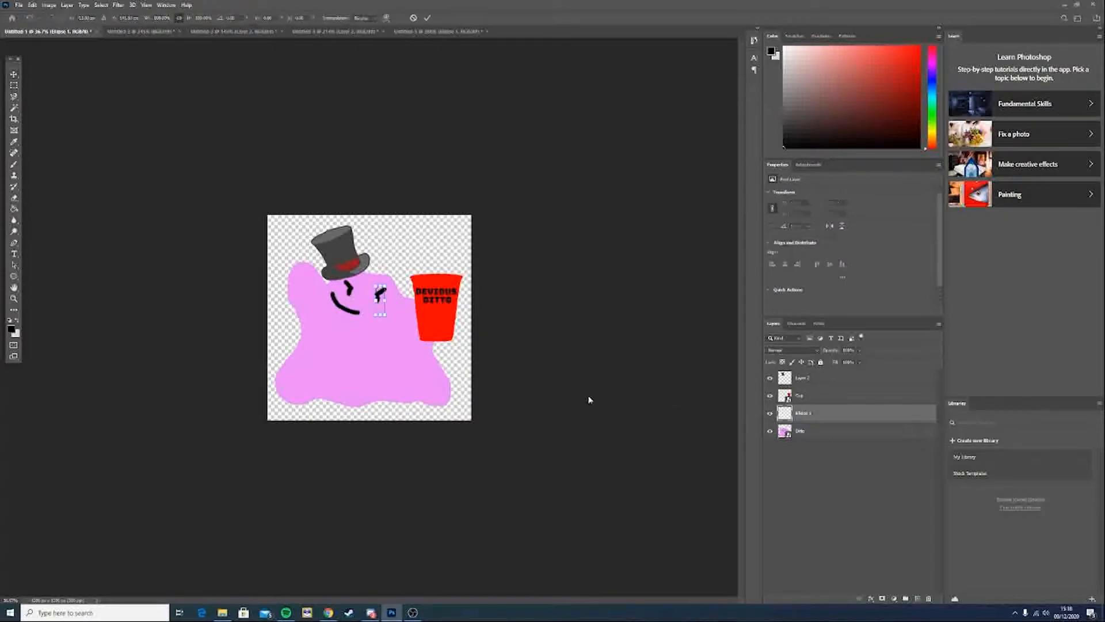
left_click_drag(389, 316, 411, 364)
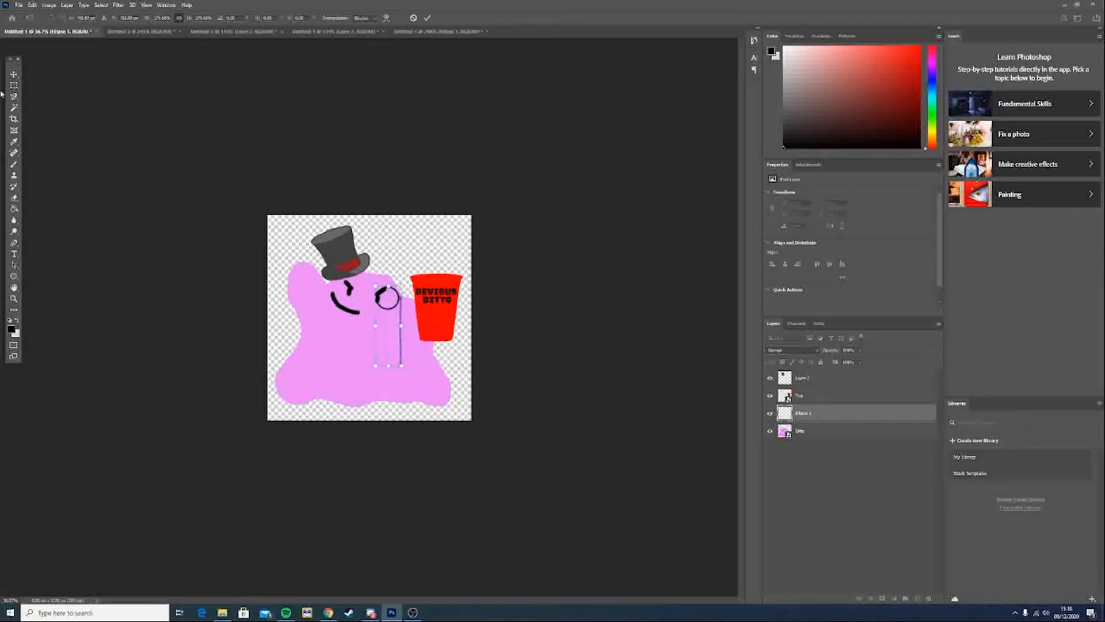
key("Return")
Nudge the monocle left and slightly down so its ring surrounds Ditto's eye beside the cup
key("shift+Left")
key("shift+Left")
key("shift+Left")
key("shift+Left")
key("shift+Left")
key("Down")
key("Down")
key("Down")
key("Down")
key("Down")
key("Down")
key("Down")
key("Down")
key("Down")
key("Down")
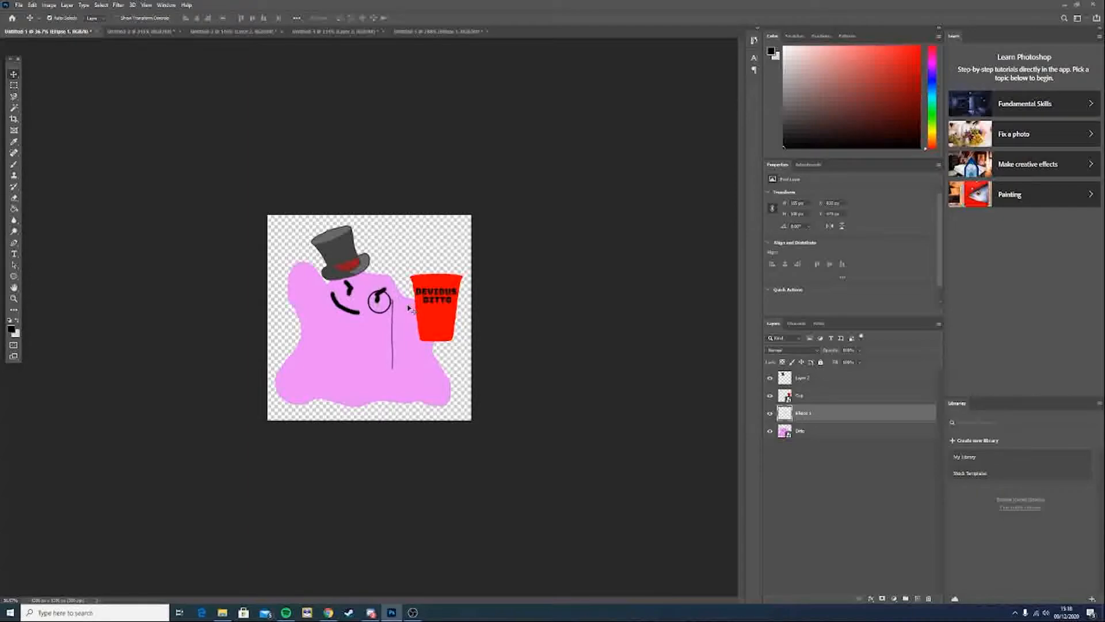
Shrink the monocle from its upper corner so the ring fits more closely around Ditto's eye, below the eyebrow
scroll(409, 309, "up", 5)
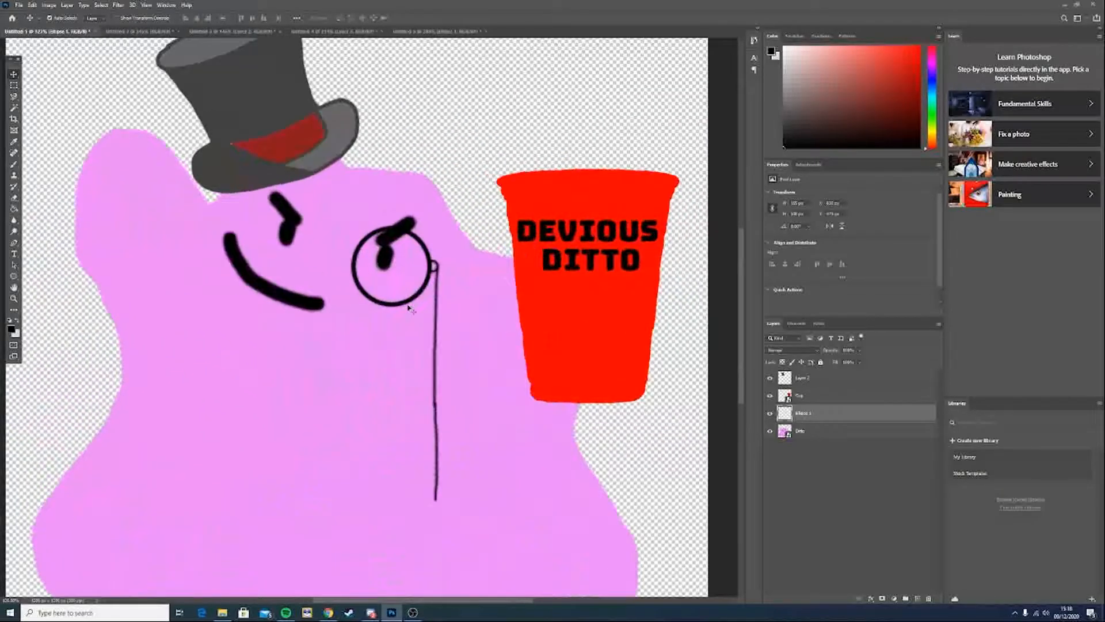
key("ctrl")
key("ctrl+t")
left_click_drag(350, 227, 412, 255)
left_click(14, 74)
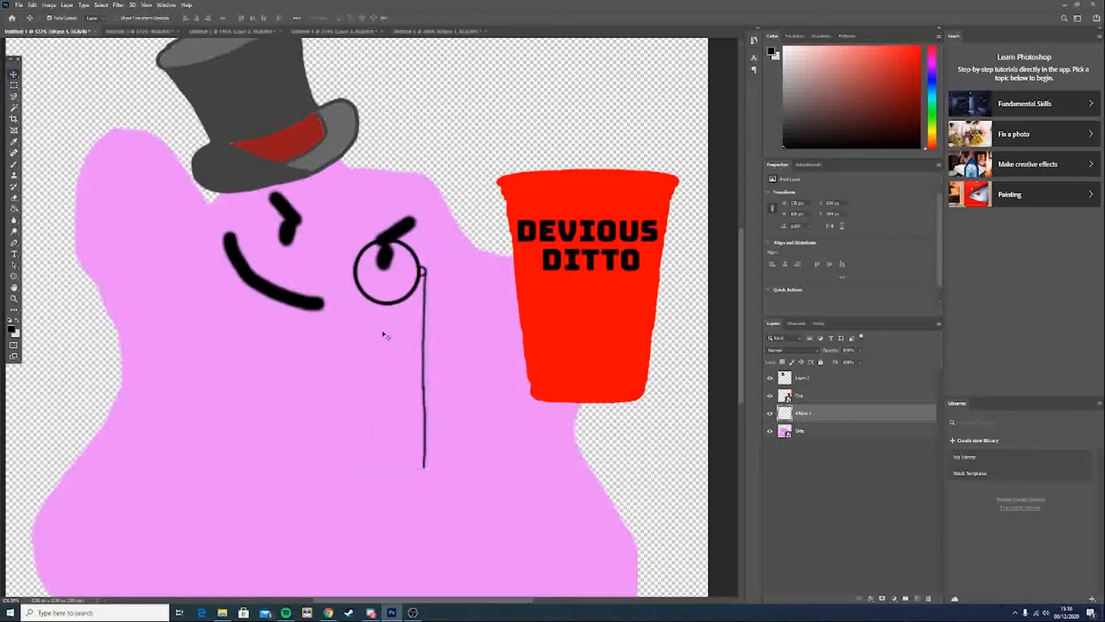
Erase the lower part of the monocle's cord and scale the monocle down slightly around the eye
scroll(379, 333, "down", 5)
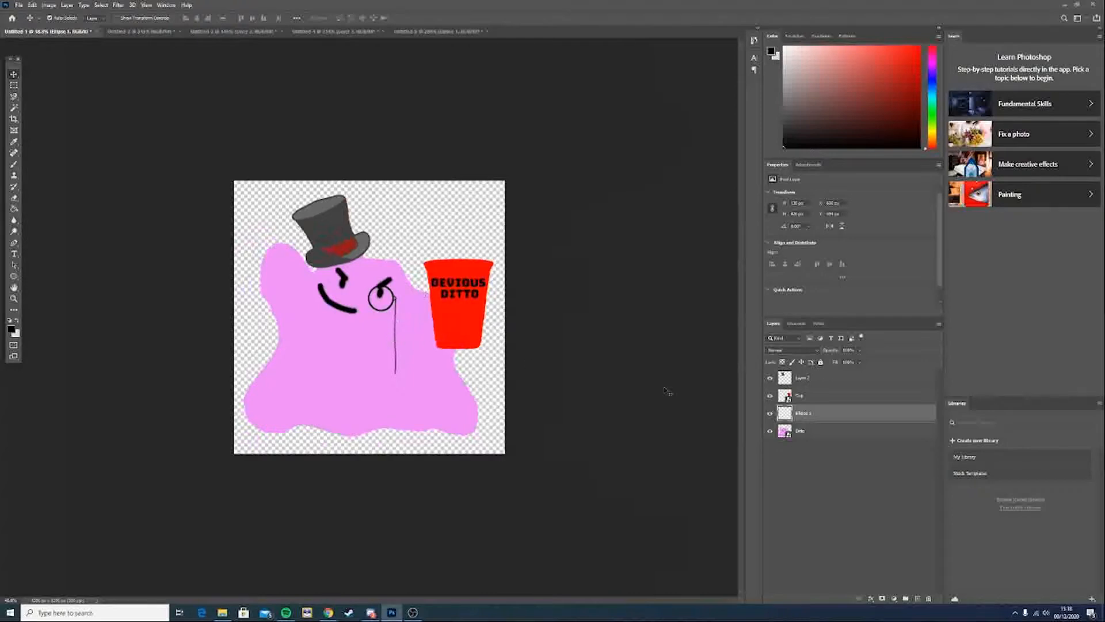
left_click(14, 197)
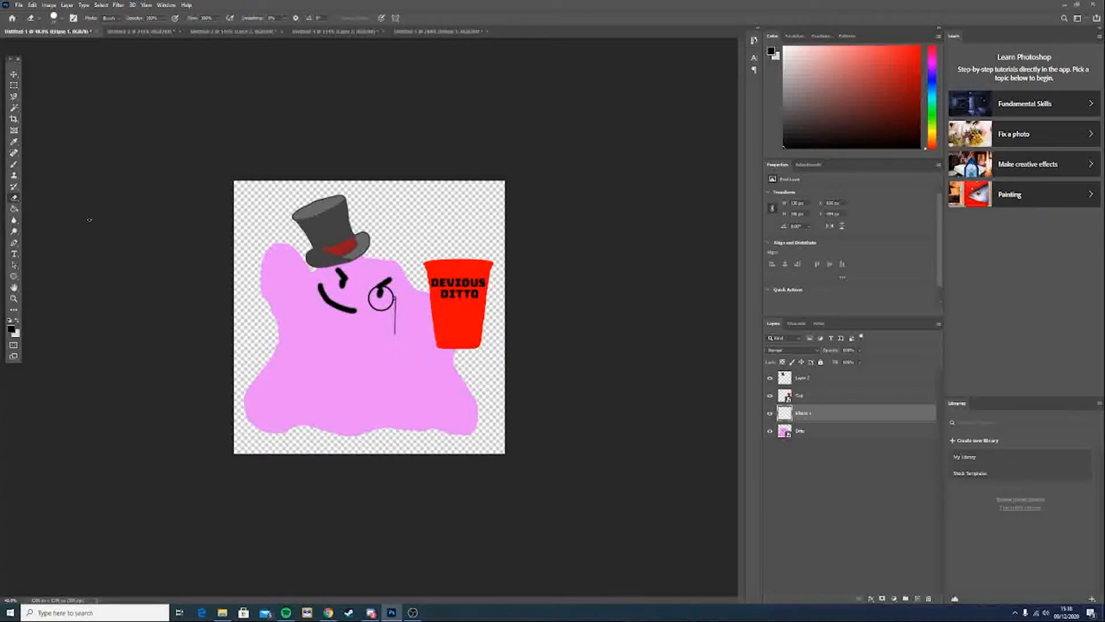
left_click(14, 74)
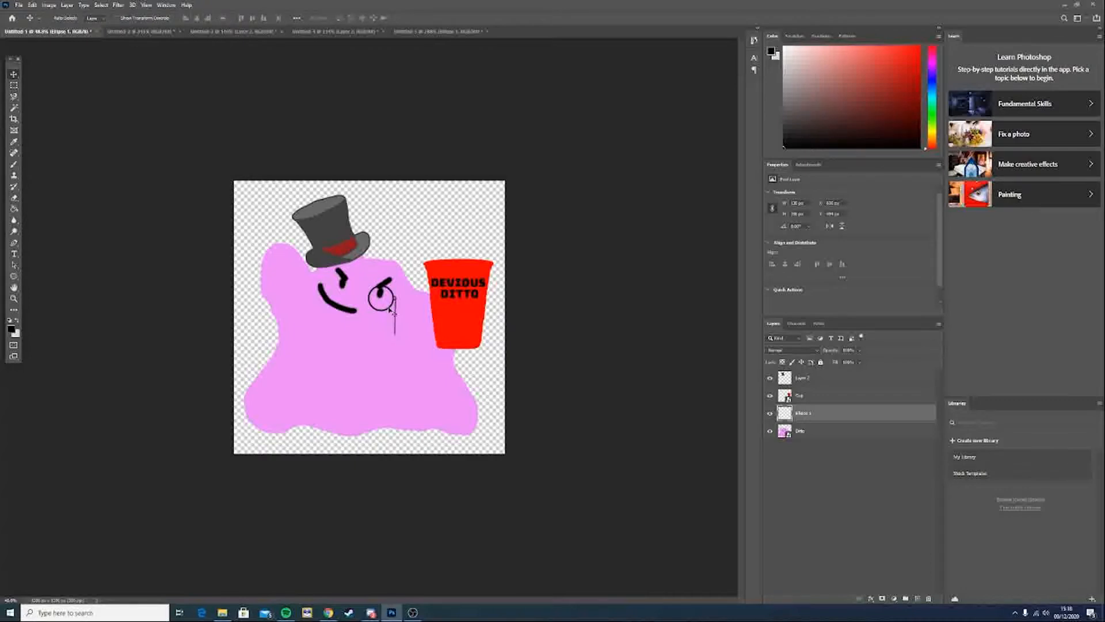
key("ctrl+t")
mouse_move(368, 286)
left_mouse_down()
mouse_move(374, 298)
mouse_move(378, 290)
left_mouse_up()
left_click(14, 74)
left_click(327, 613)
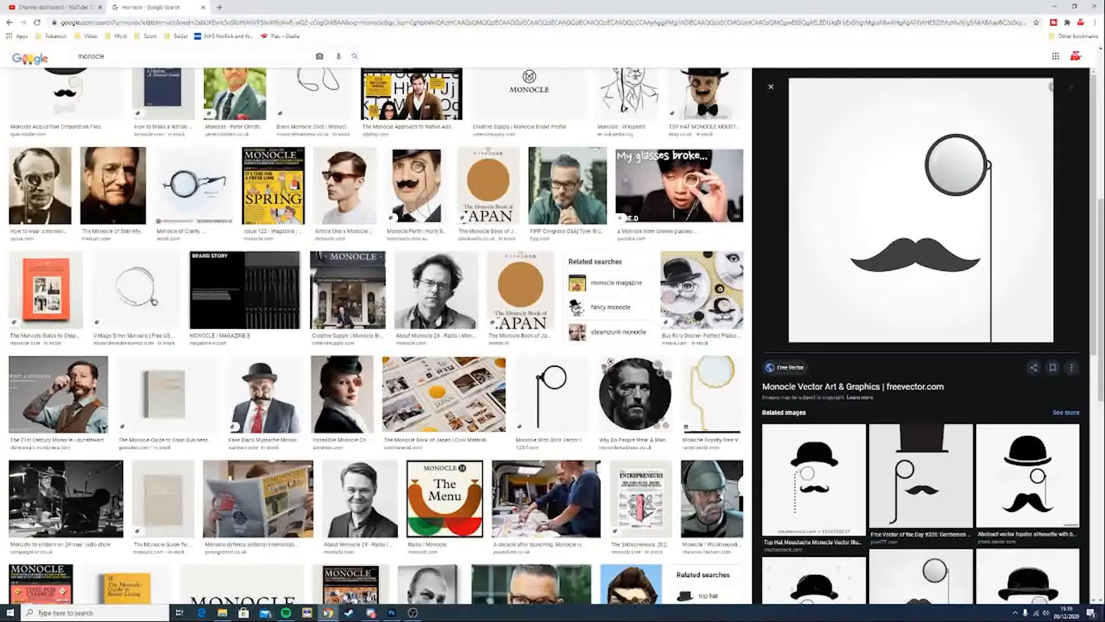
scroll(46, 95, "up", 8)
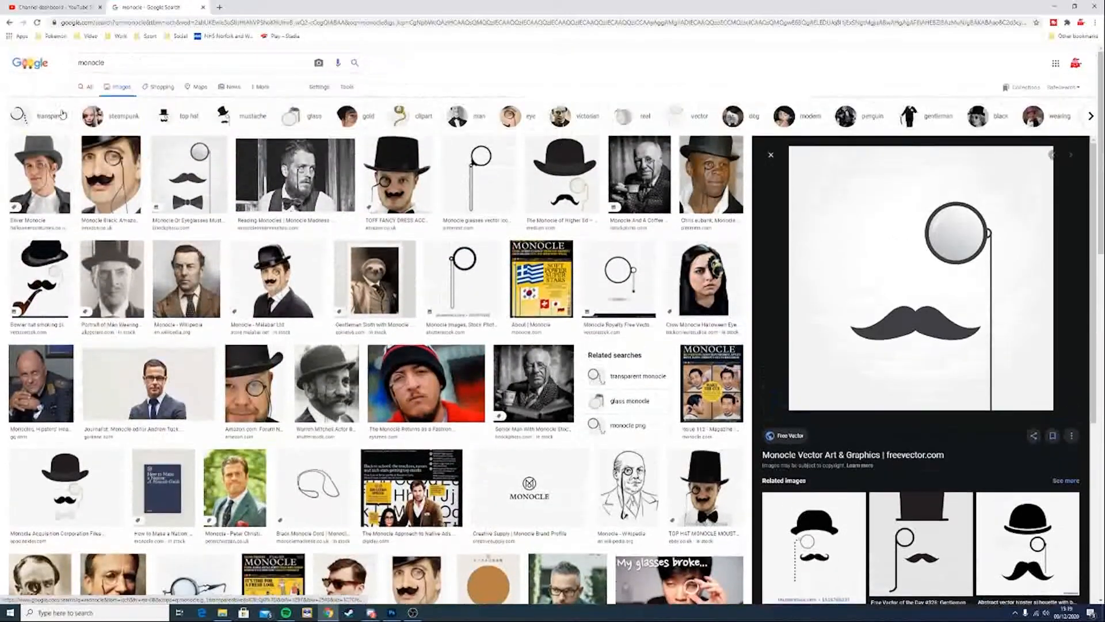
left_click(40, 70)
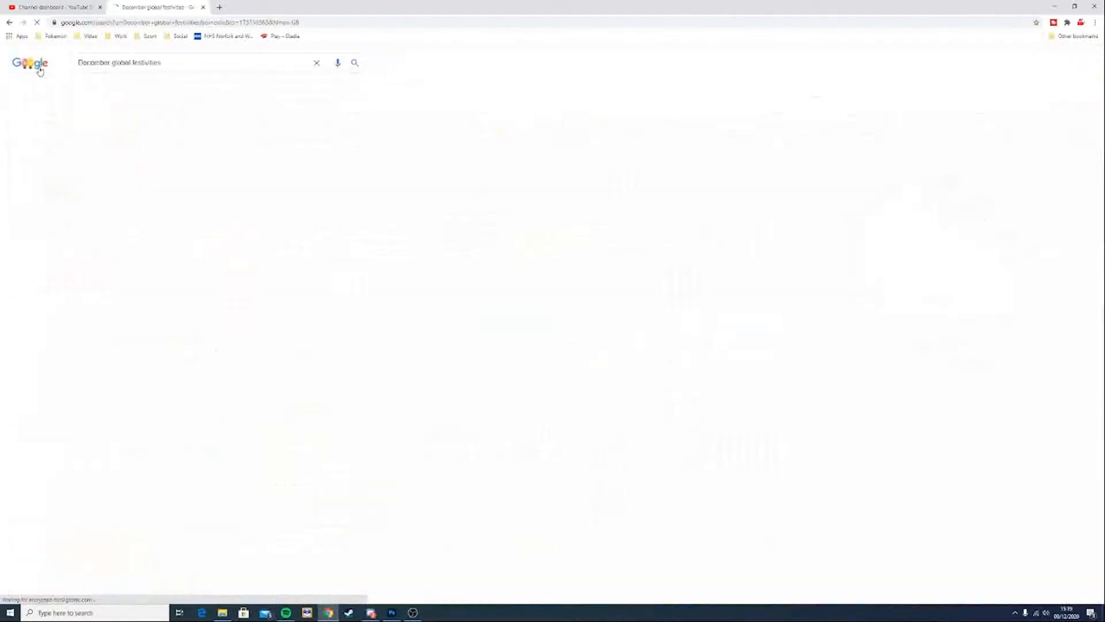
left_click(414, 613)
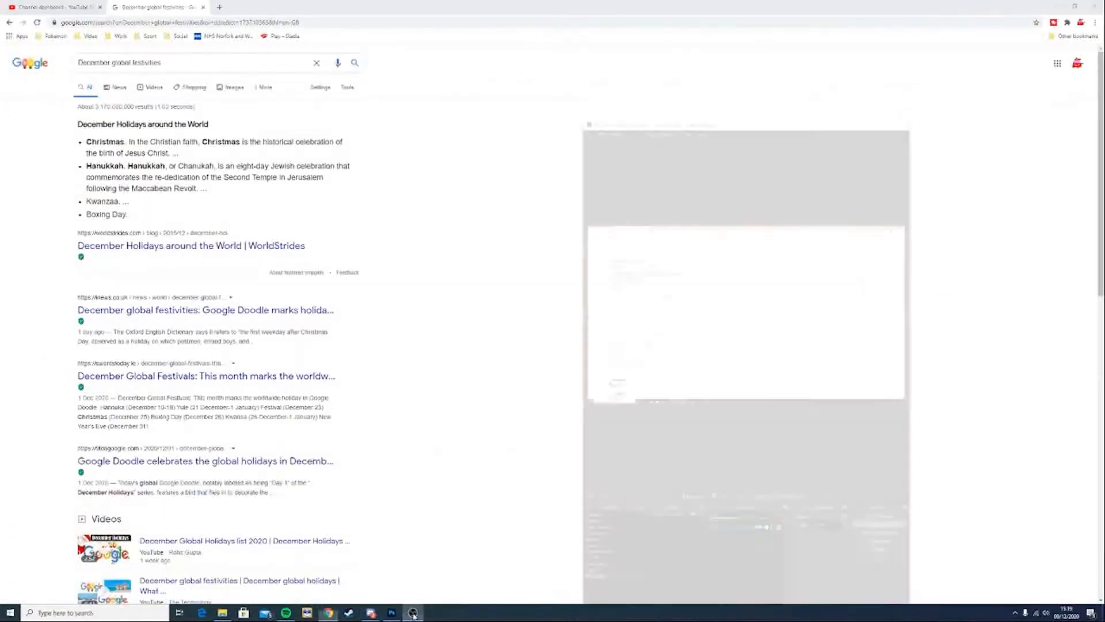
left_click(392, 612)
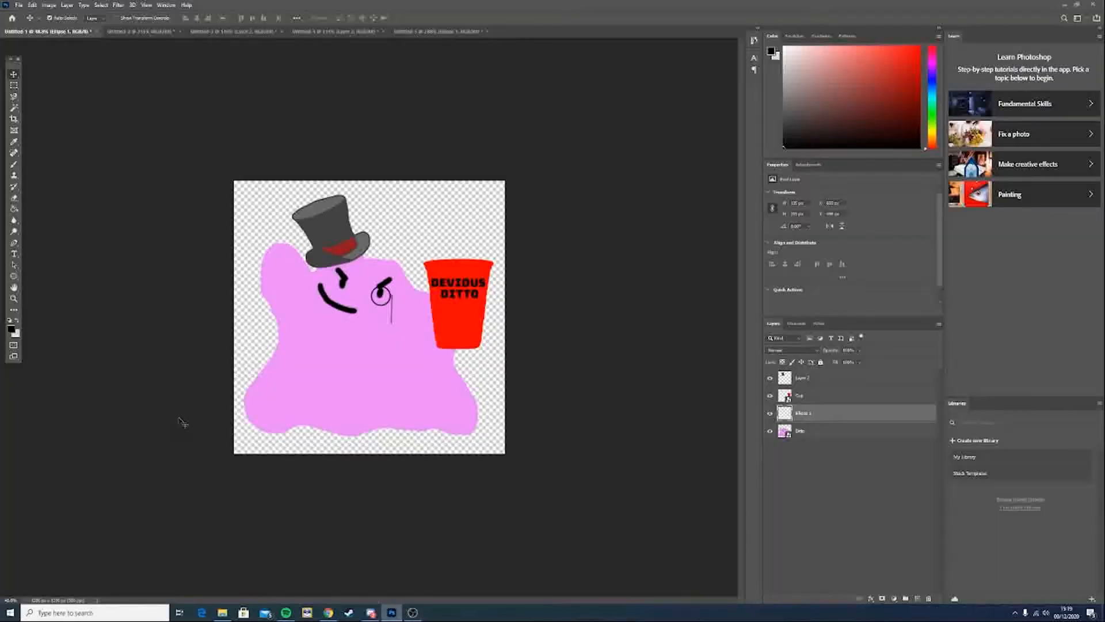
left_click(412, 613)
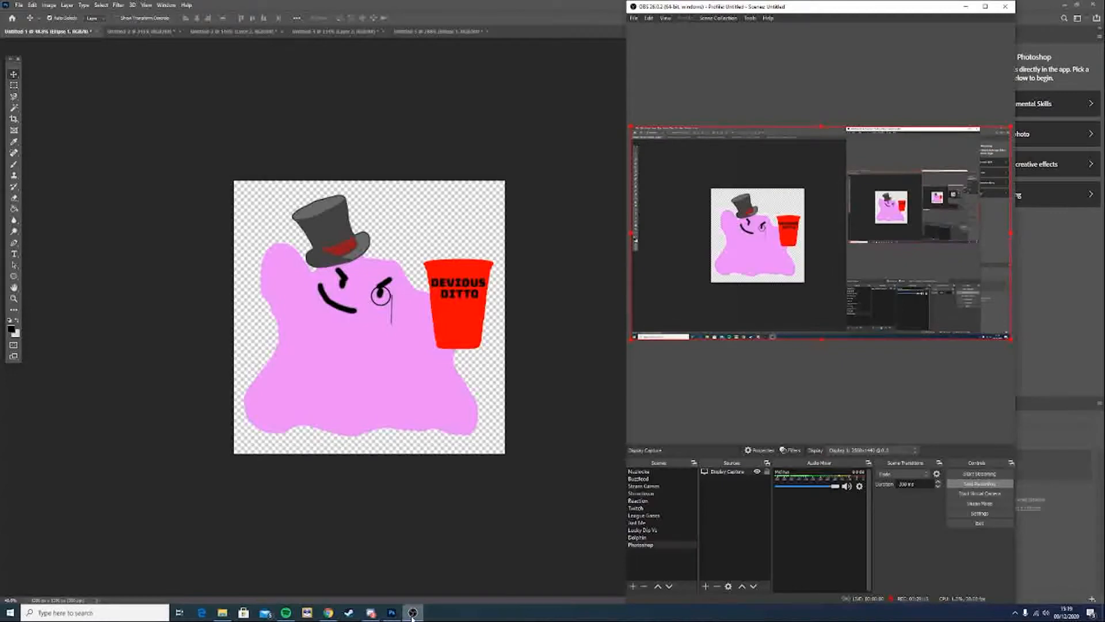
left_click(412, 615)
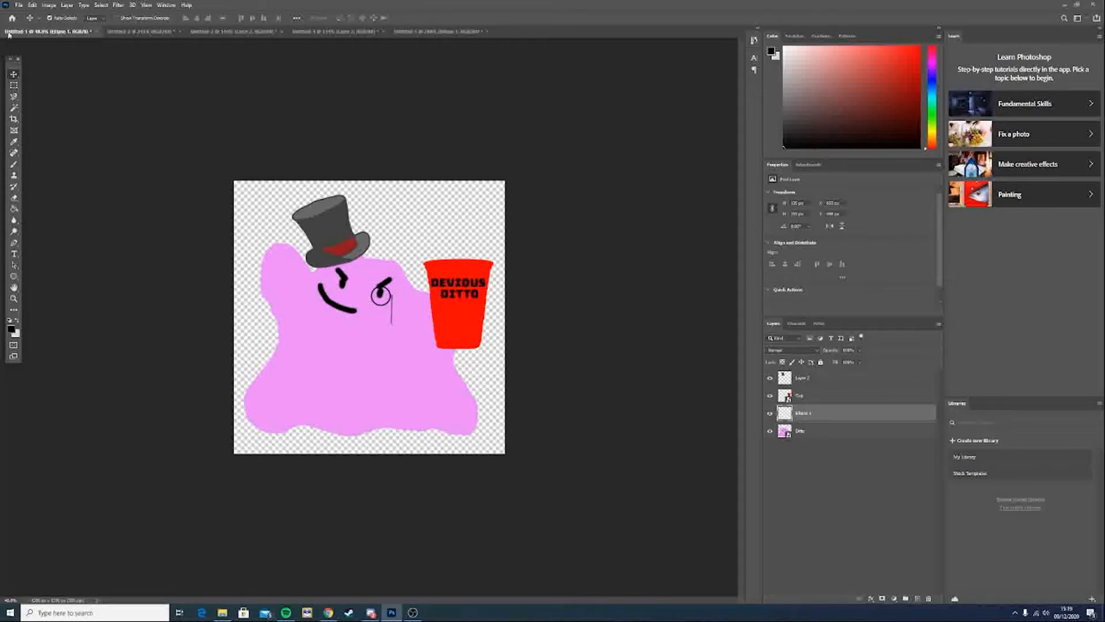
Export the Ditto artwork as a PNG named Devious Ditto Logo into the Youtube folder under Documents
left_click(19, 5)
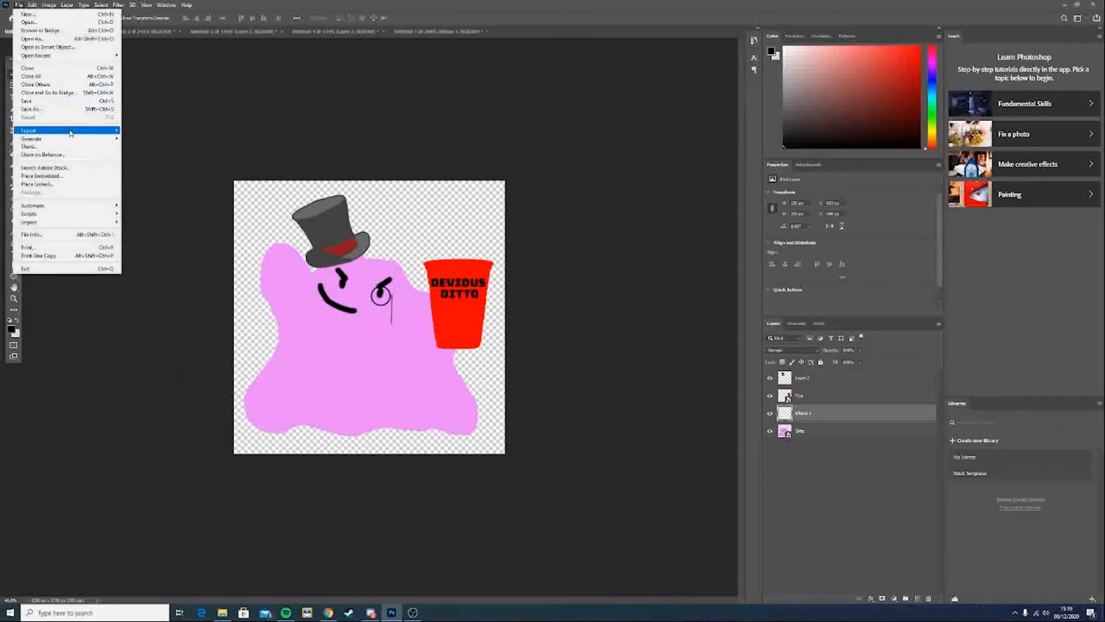
mouse_move(69, 130)
left_click(167, 130)
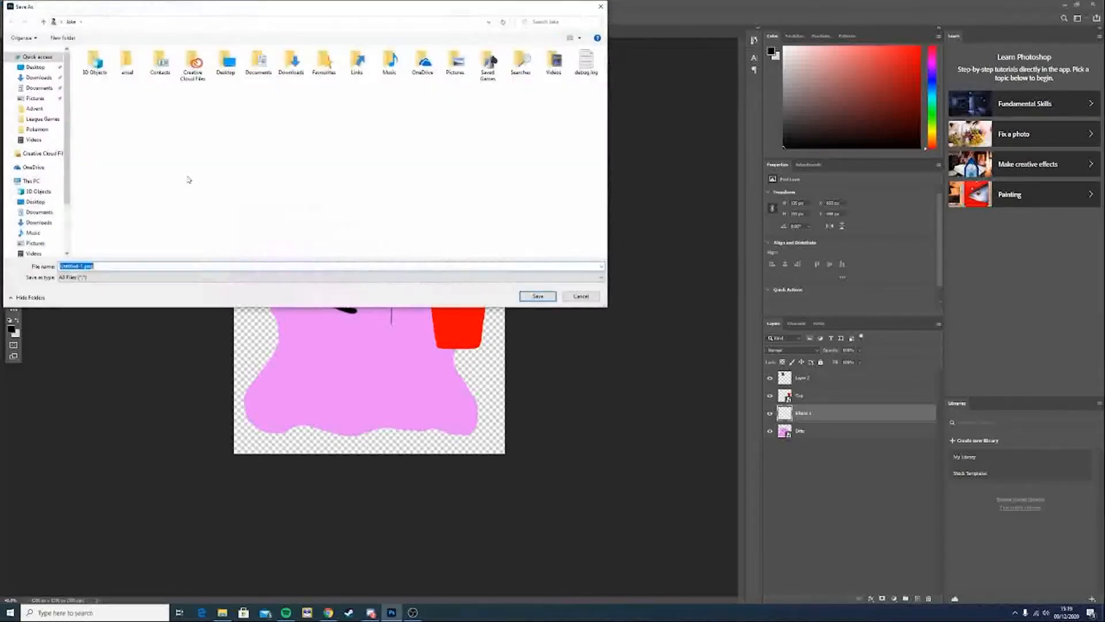
left_click(37, 129)
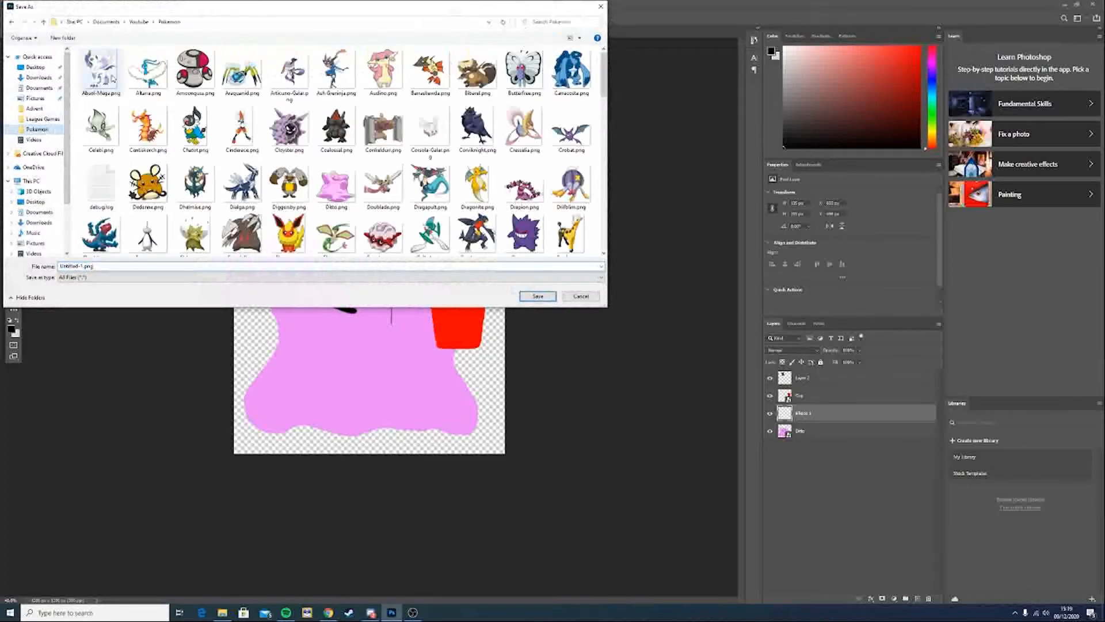
left_click(138, 22)
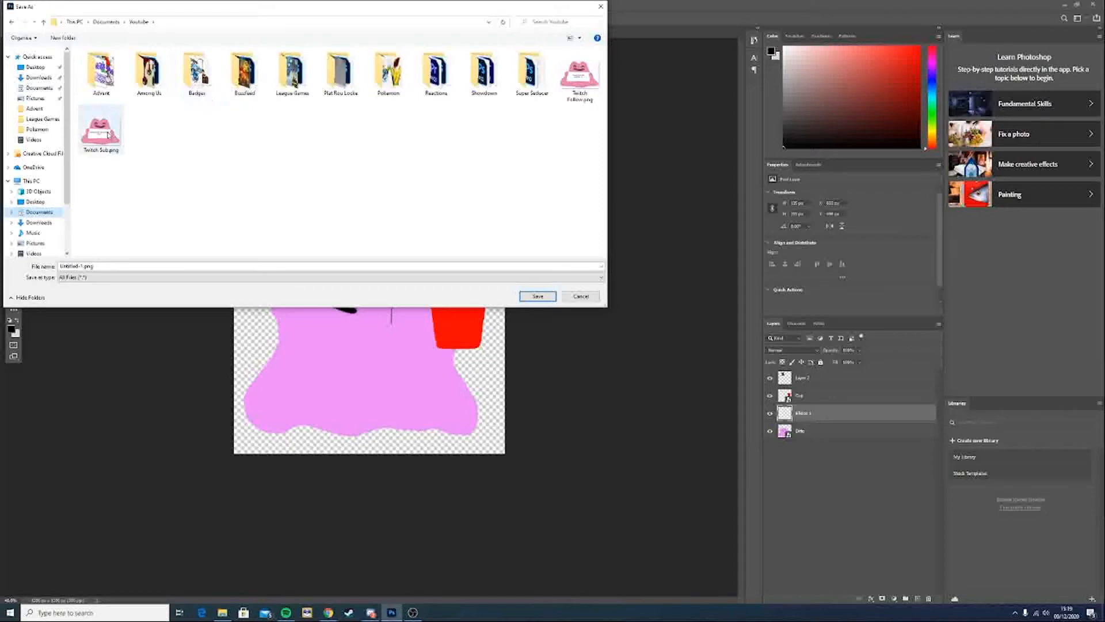
left_click(112, 265)
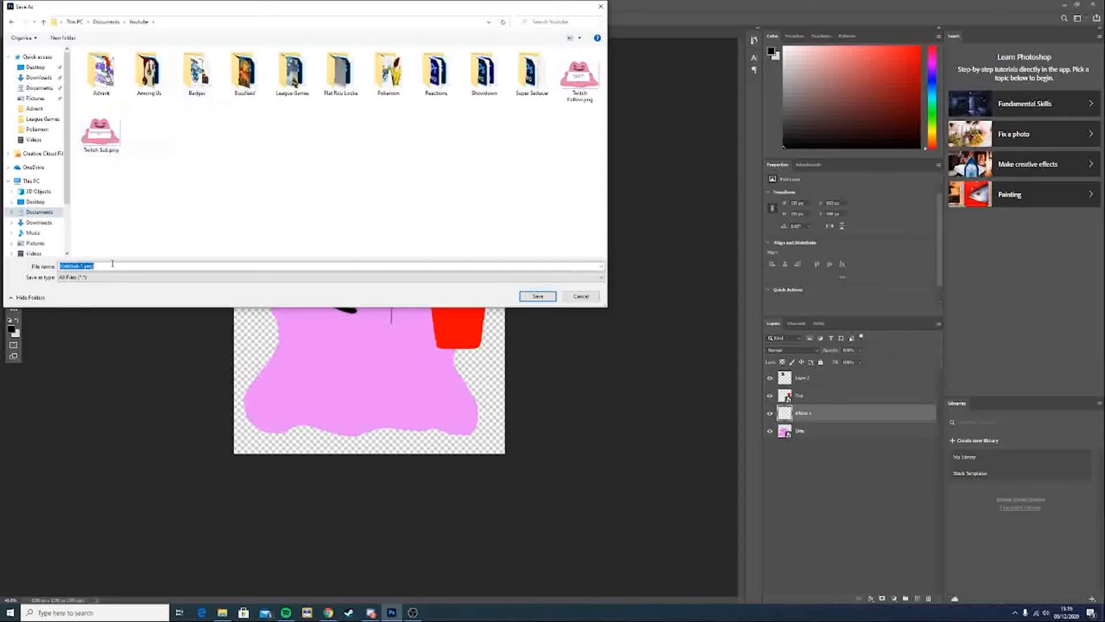
key("BackSpace")
key("Return")
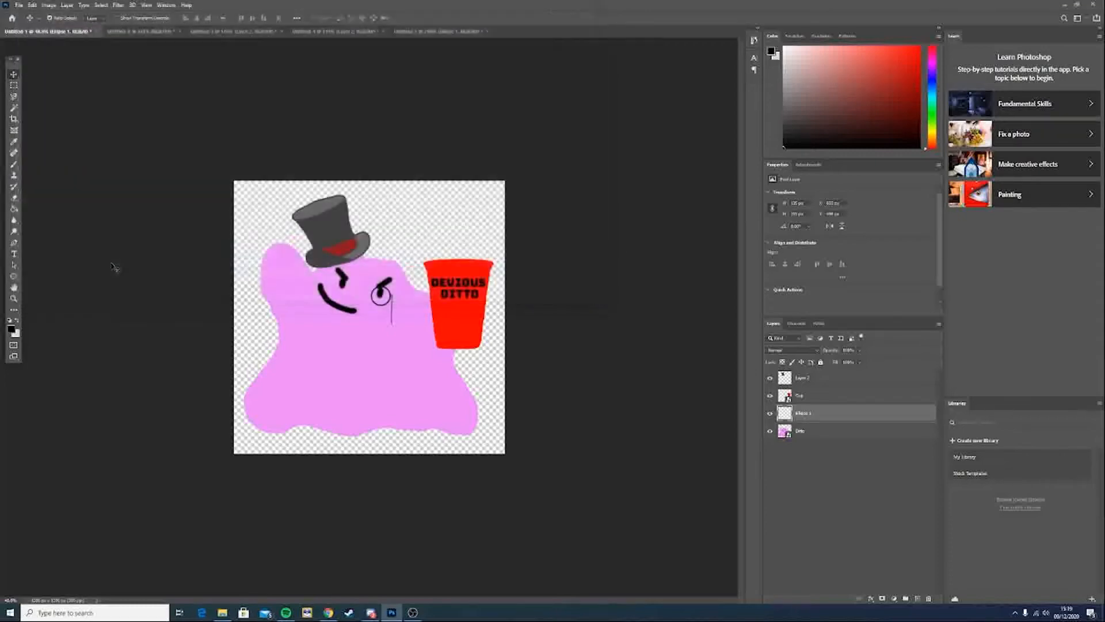
Switch to Chrome, close the Google search tab and open the Devious Ditto channel's branding customisation through its profile picture
left_click(328, 611)
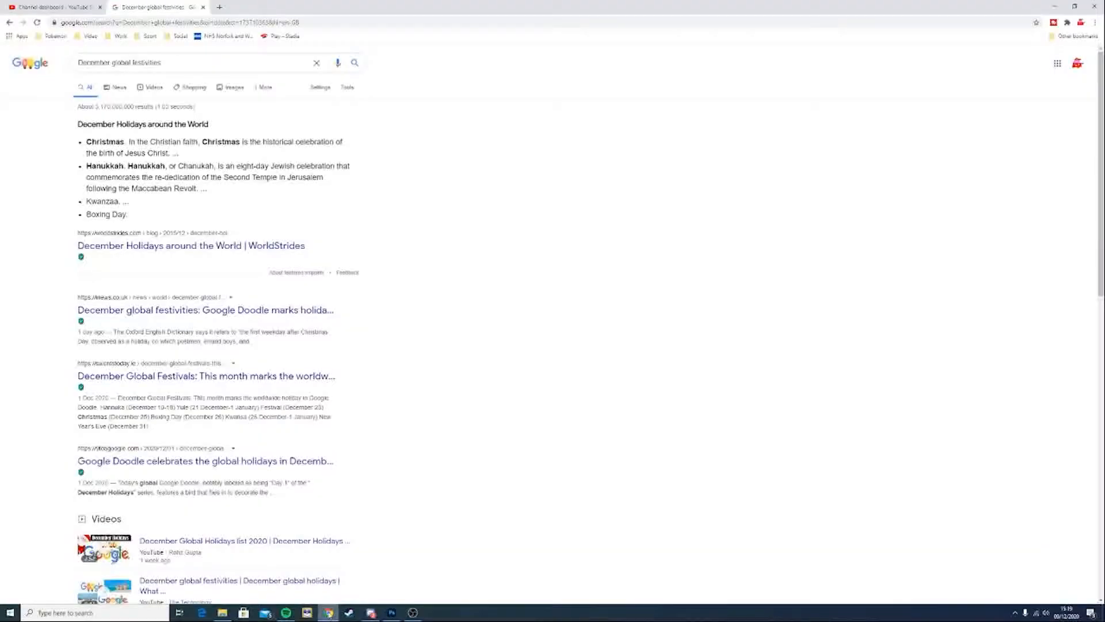
left_click(203, 6)
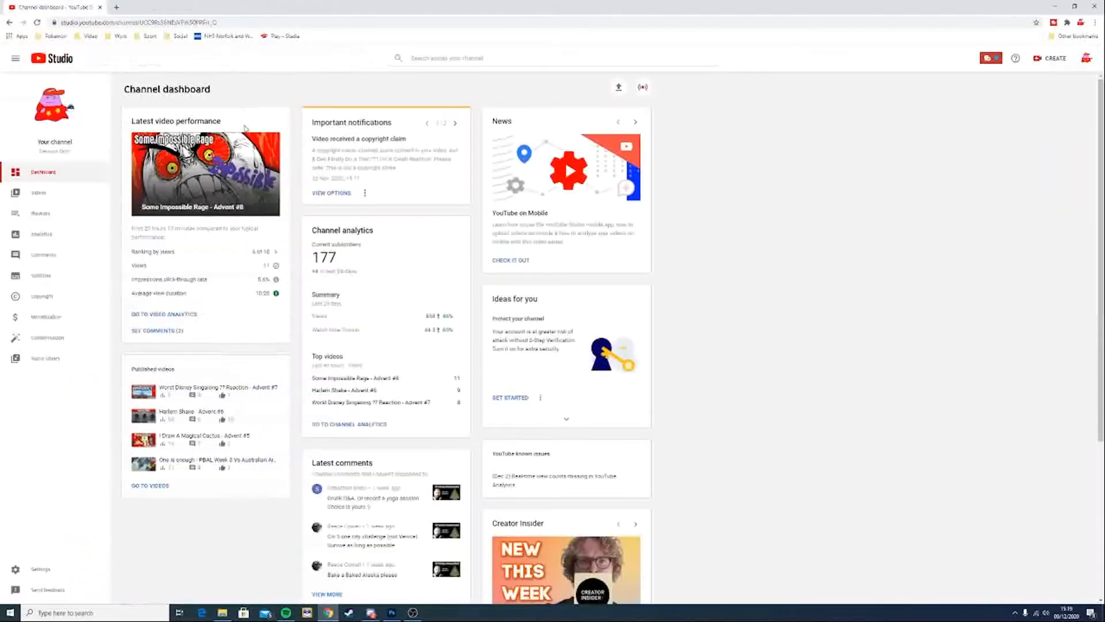
left_click(55, 107)
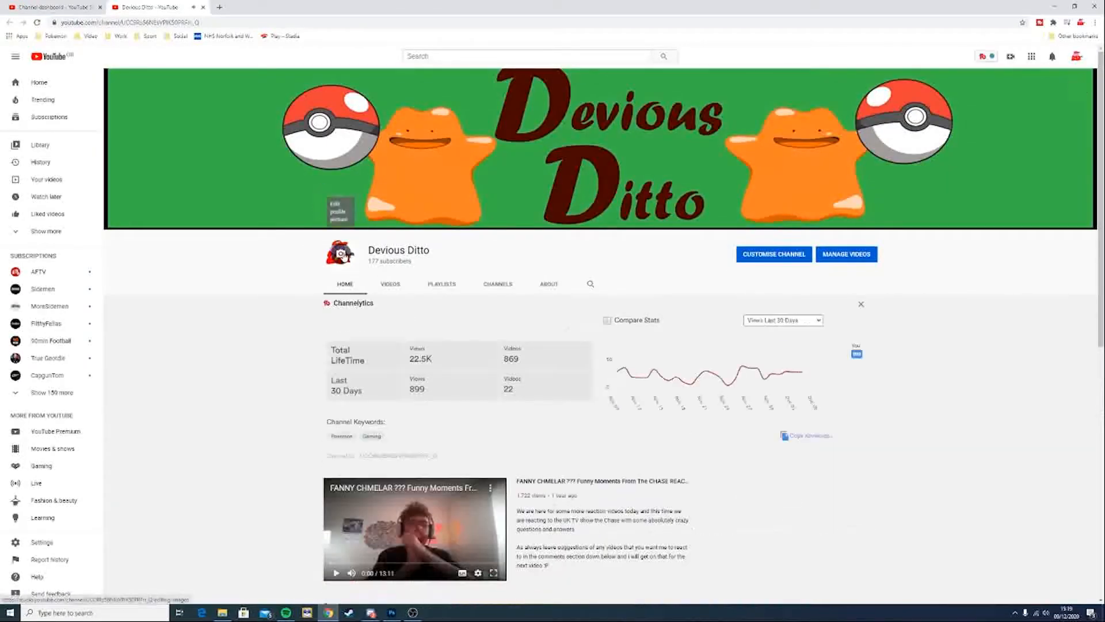
left_click(344, 255)
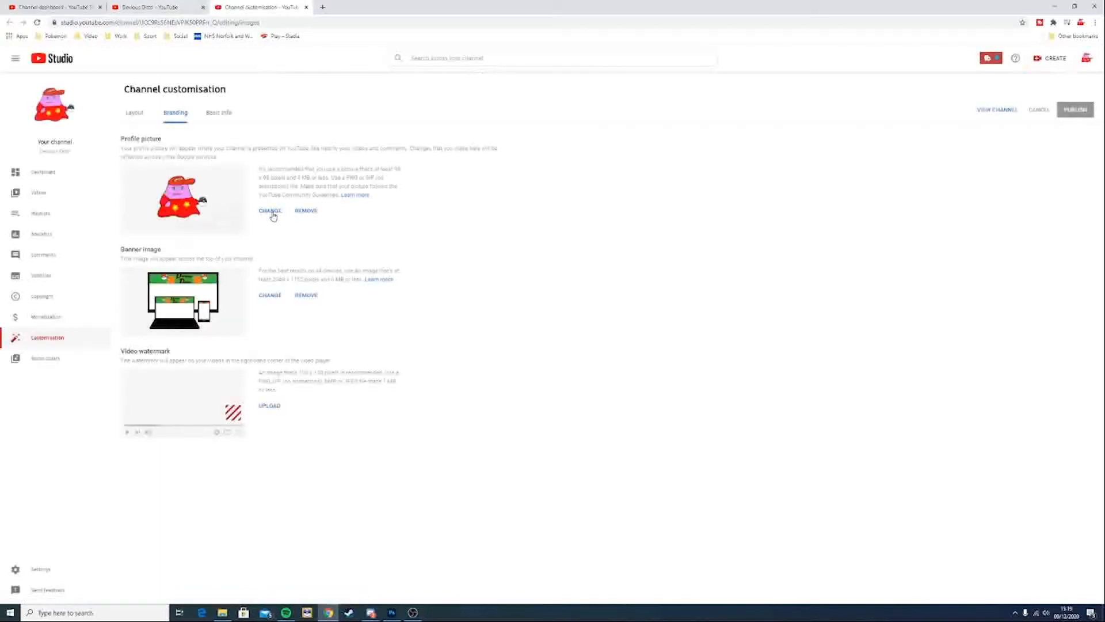
Replace the channel's profile picture with Devious Ditto Logo.png from the Youtube folder, keeping the default crop
left_click(272, 212)
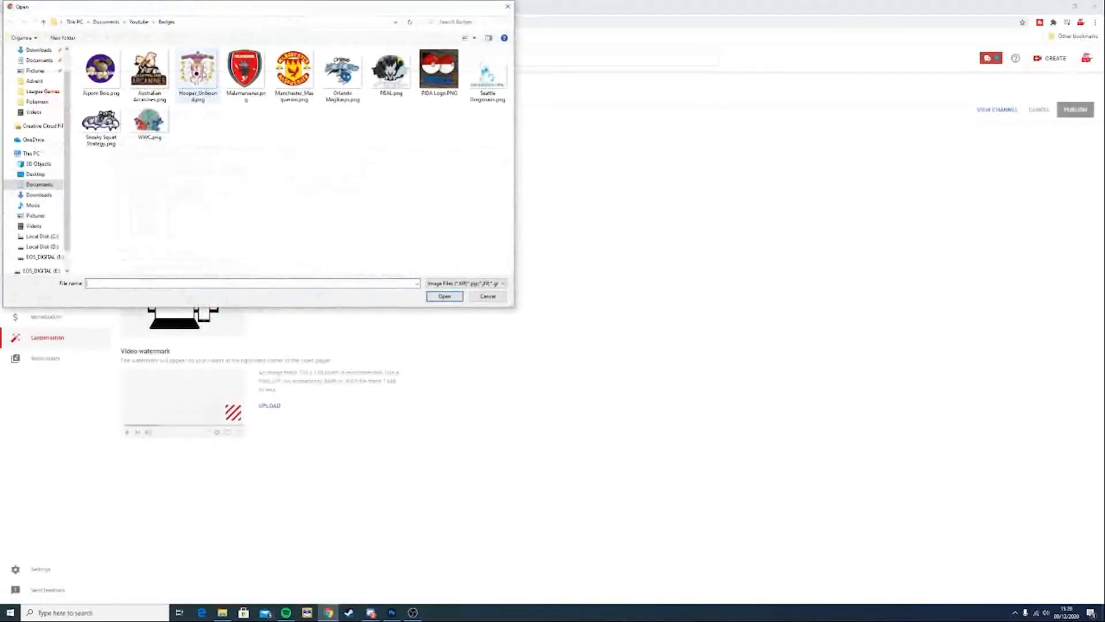
left_click(139, 21)
left_click(150, 141)
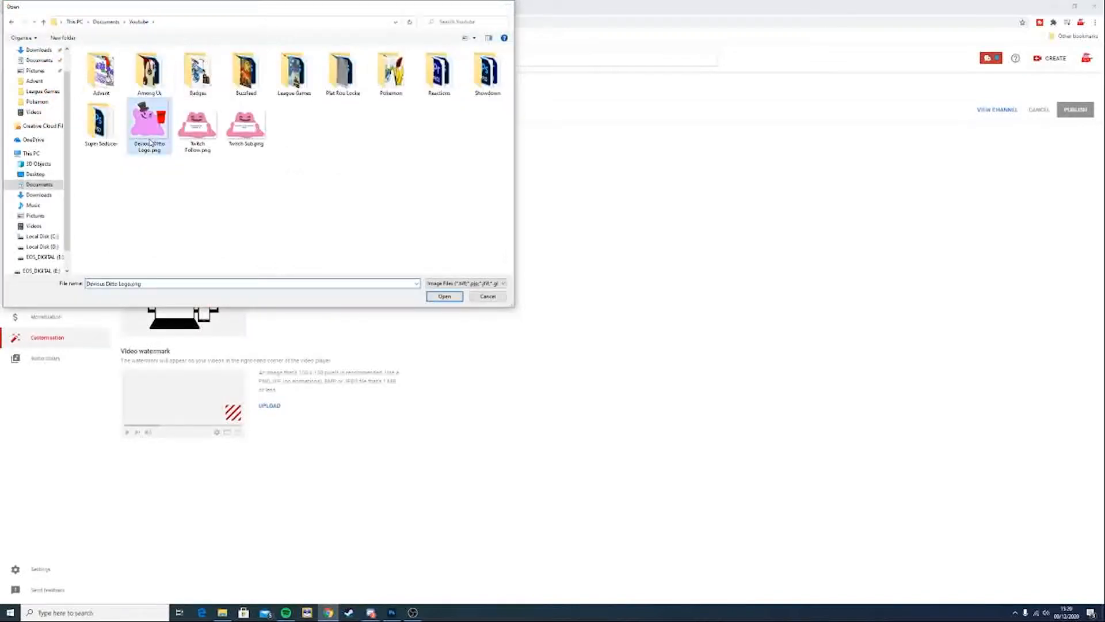
double_click(150, 141)
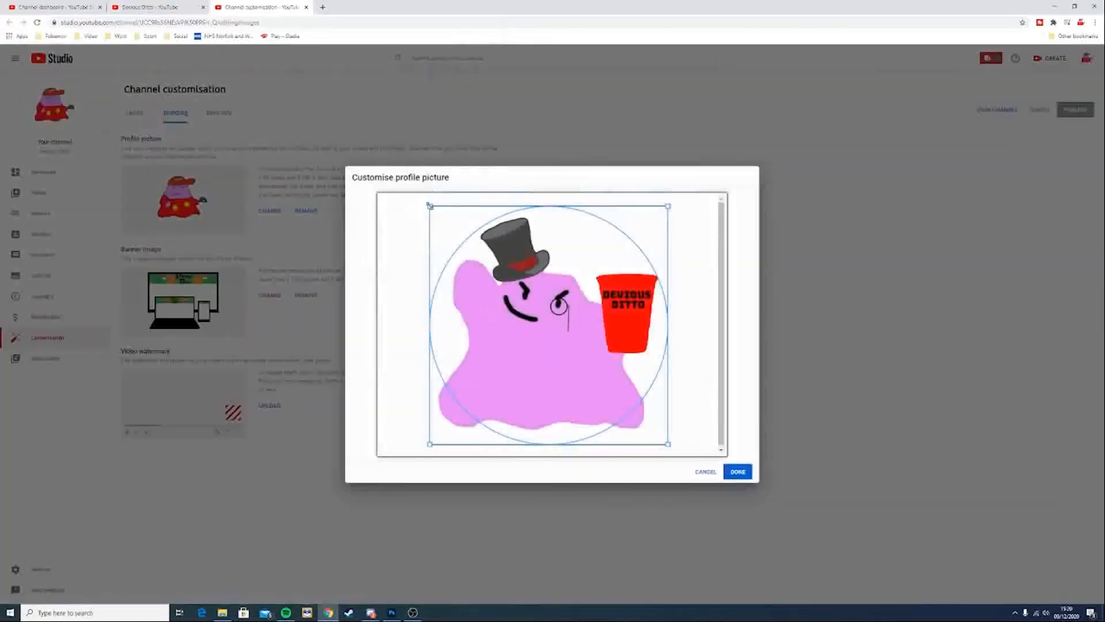
left_click(732, 475)
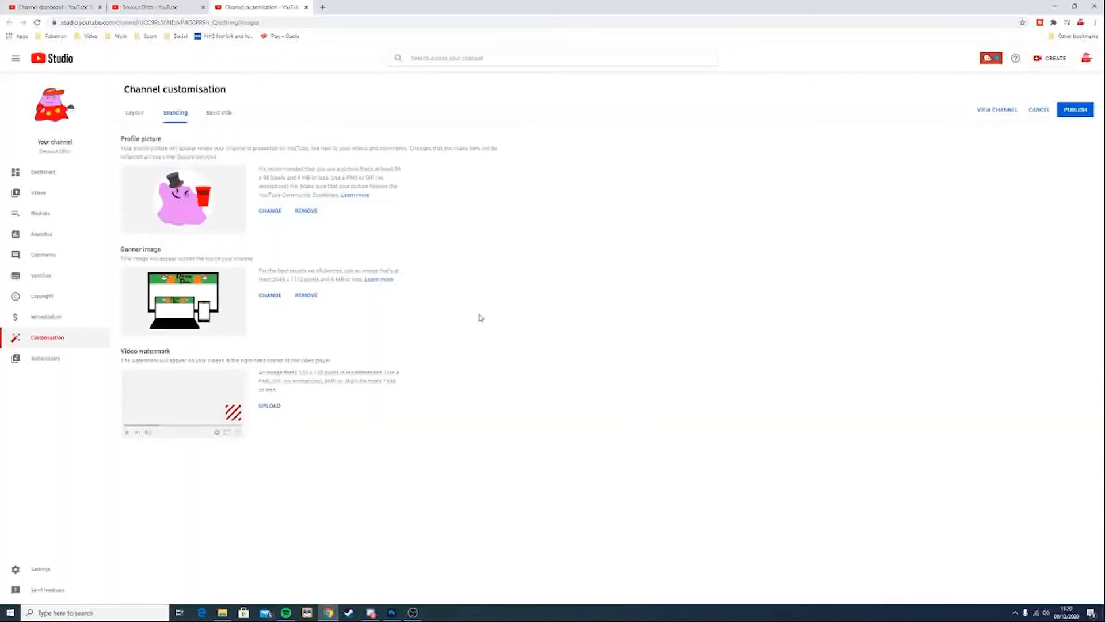
Upload Devious Ditto Logo.png as the video watermark with the default crop and publish the branding changes
left_click(269, 405)
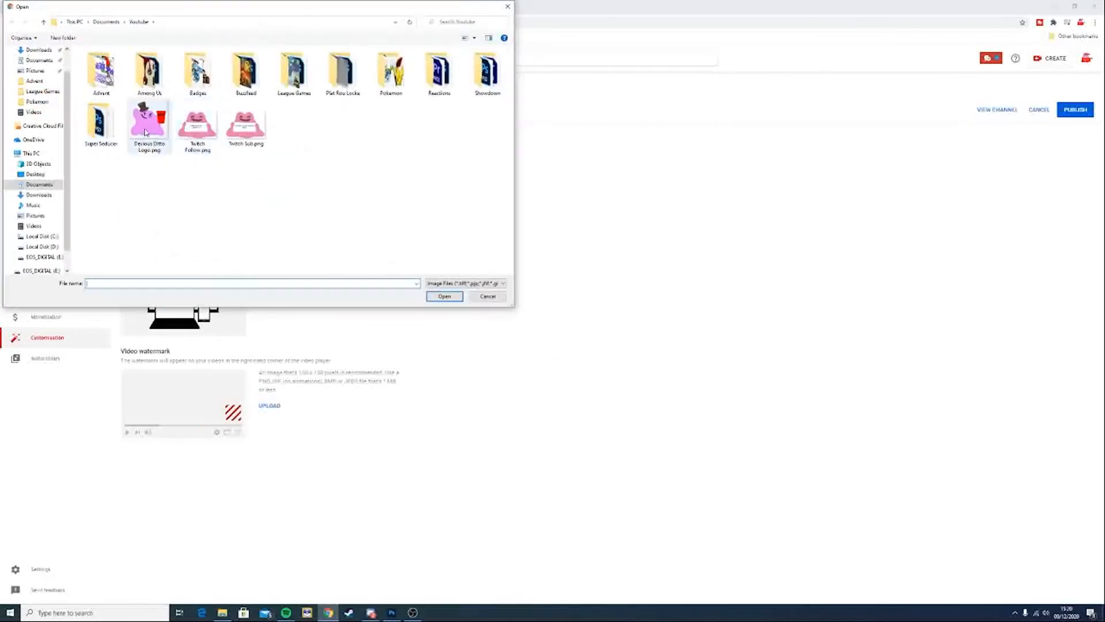
double_click(147, 130)
left_click(738, 472)
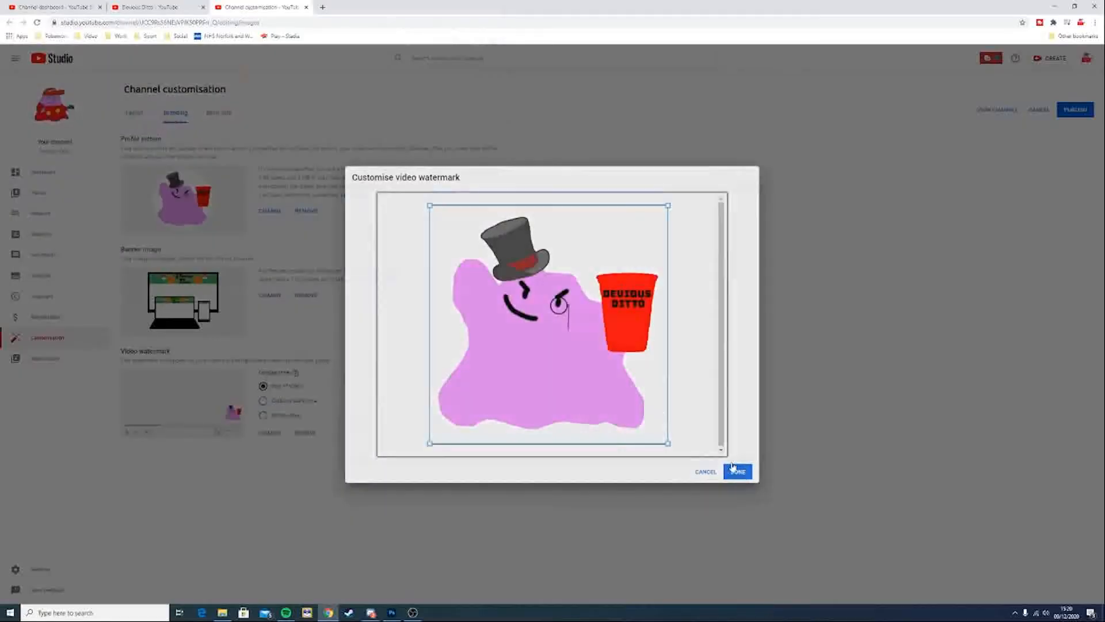
left_click(1068, 115)
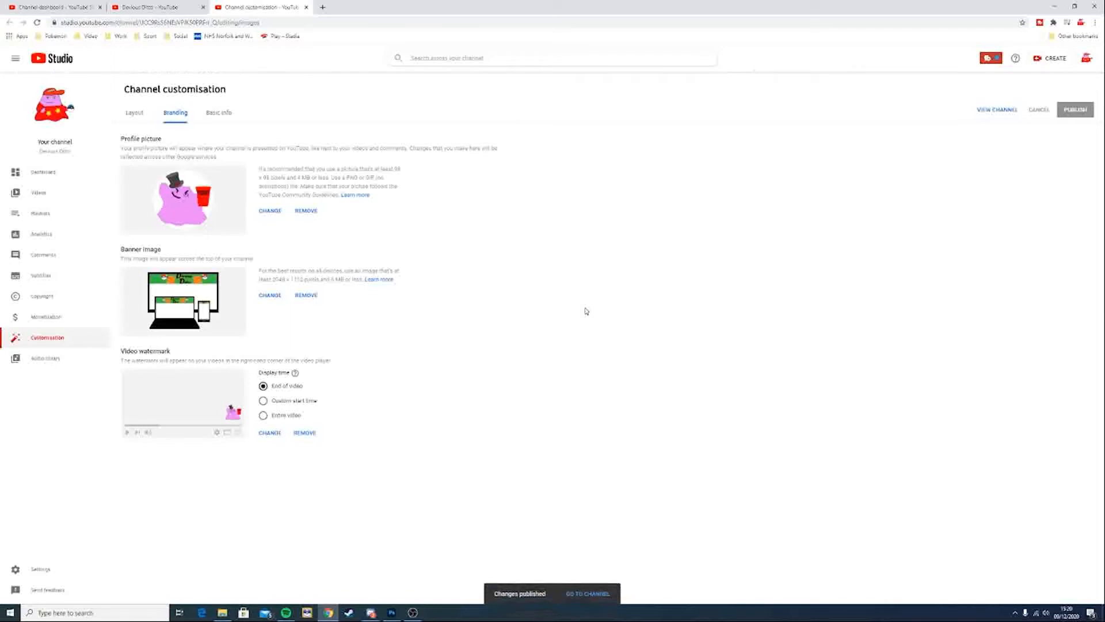
Open the channel page, close the customisation tab, pause the channel trailer and check the page with its new profile picture
left_click(57, 105)
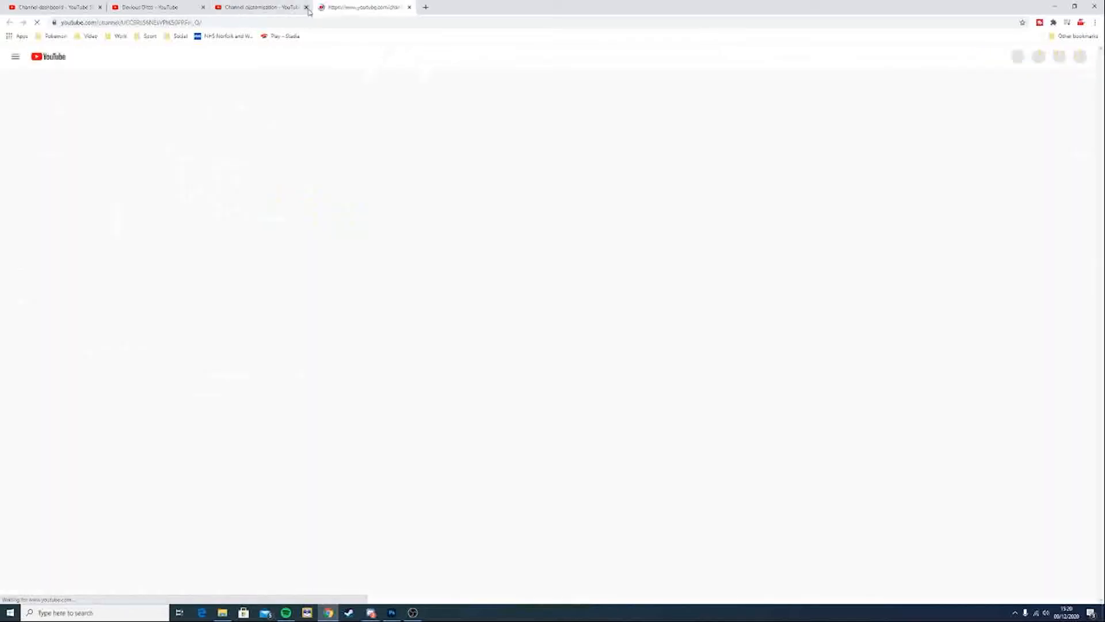
left_click(307, 8)
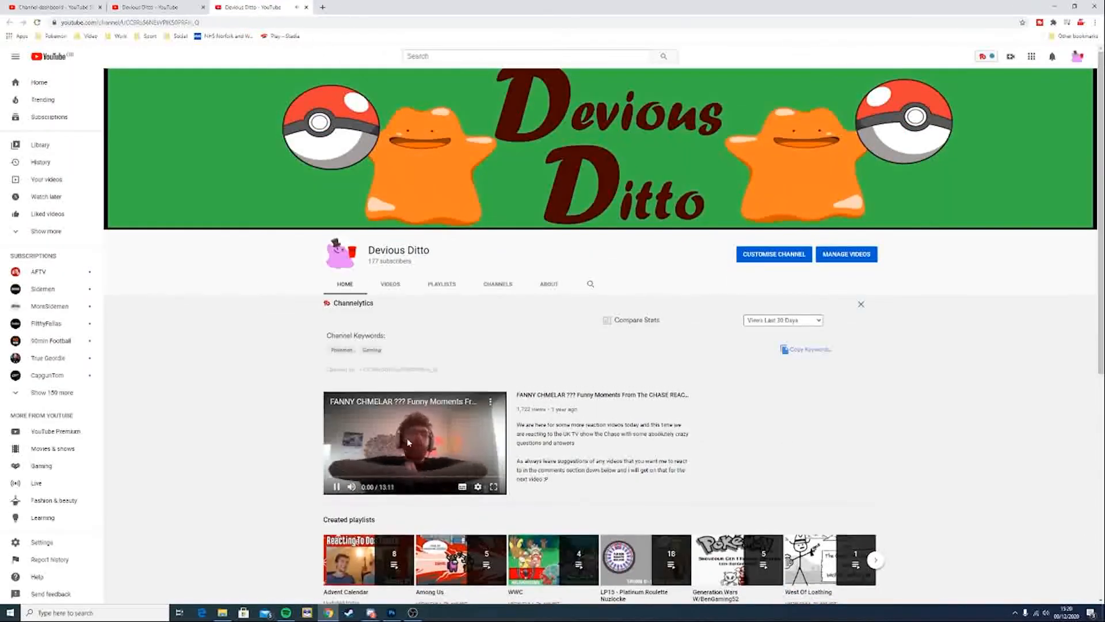
left_click(407, 442)
scroll(239, 324, "down", 1)
scroll(238, 325, "down", 8)
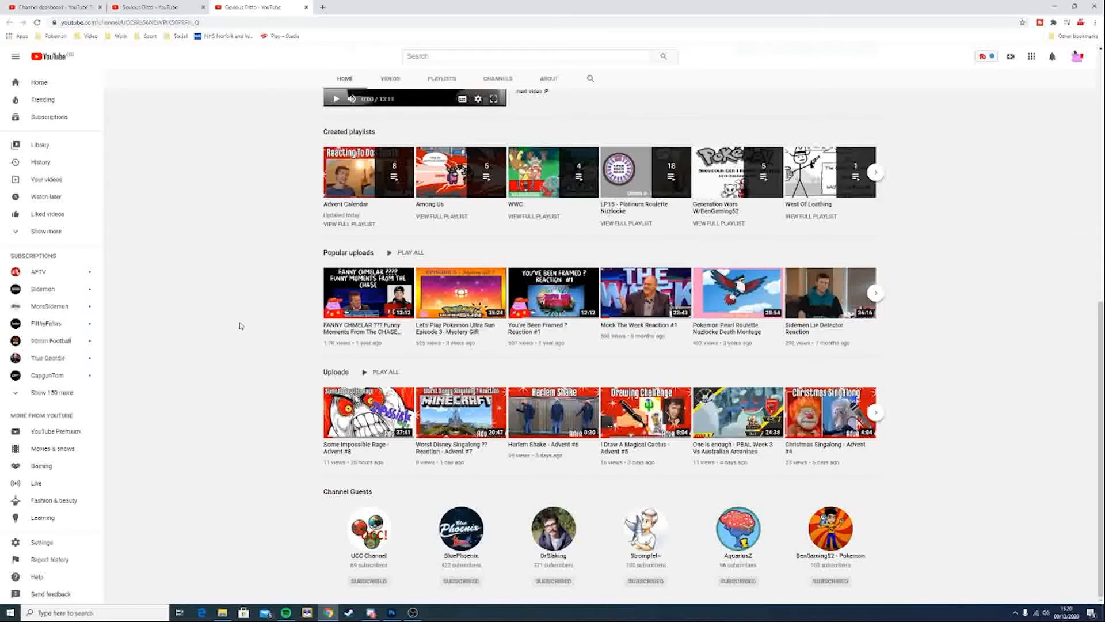
scroll(240, 326, "up", 10)
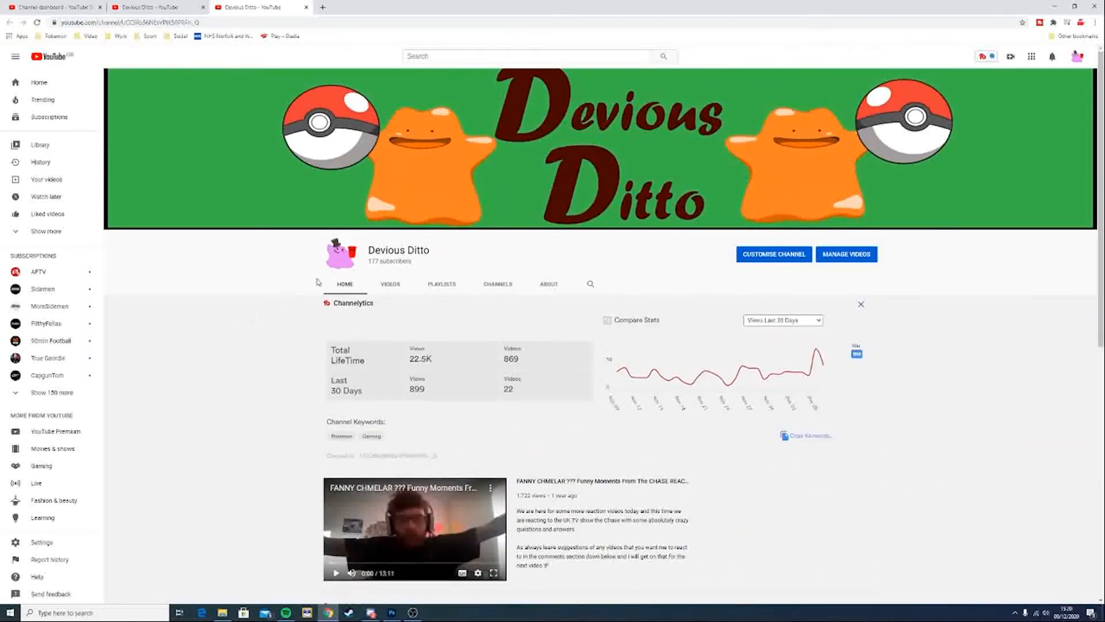
Switch back to the Ditto artwork in Photoshop
left_click(372, 613)
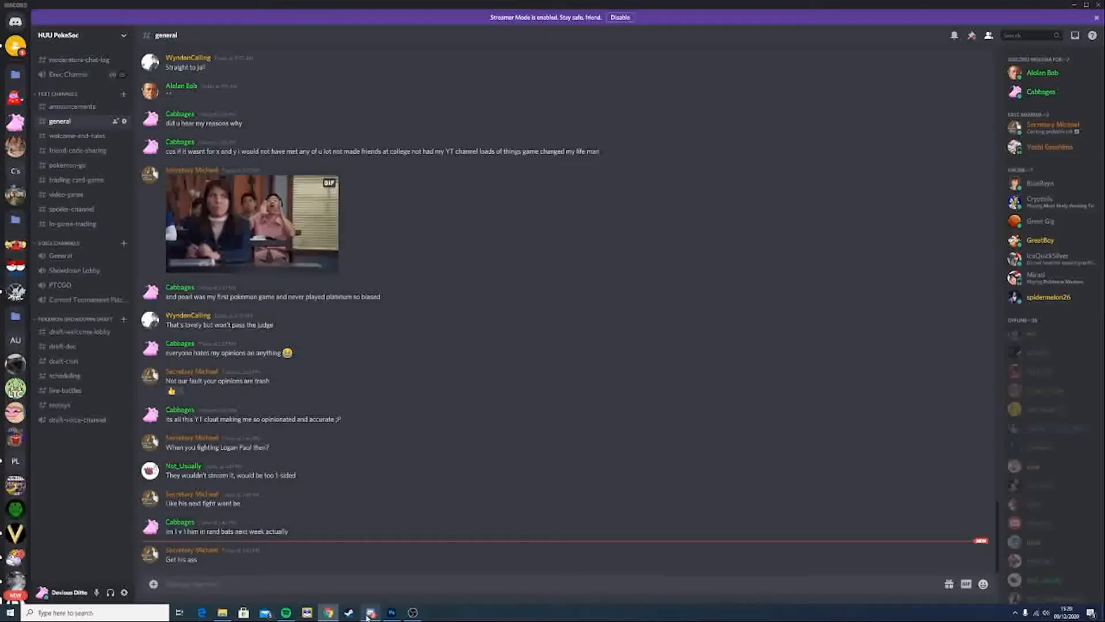
left_click(372, 613)
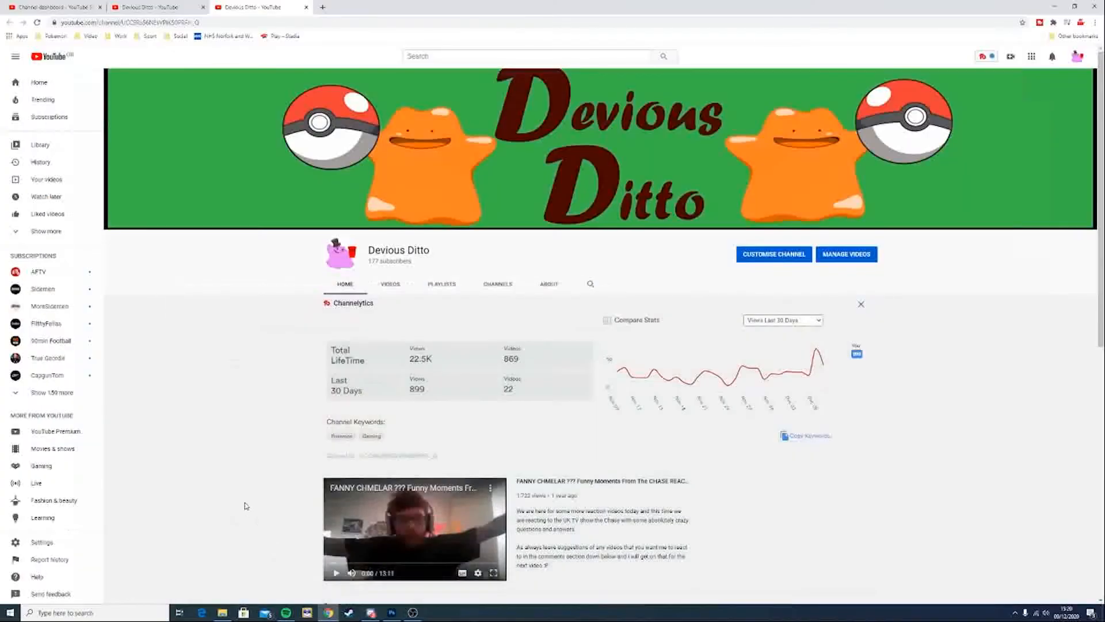
left_click(391, 612)
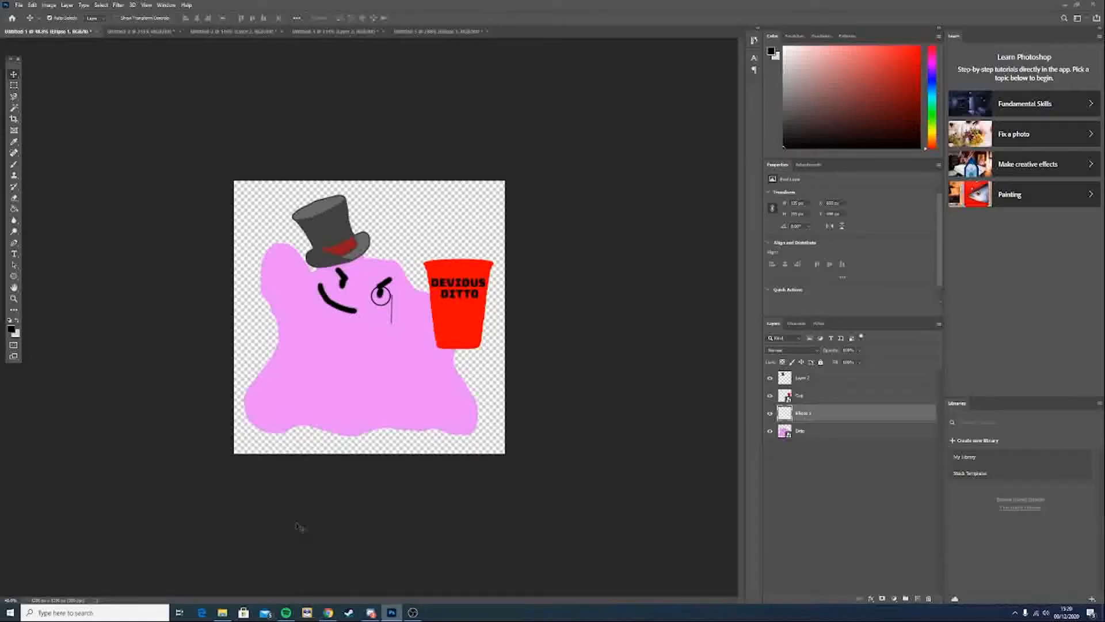